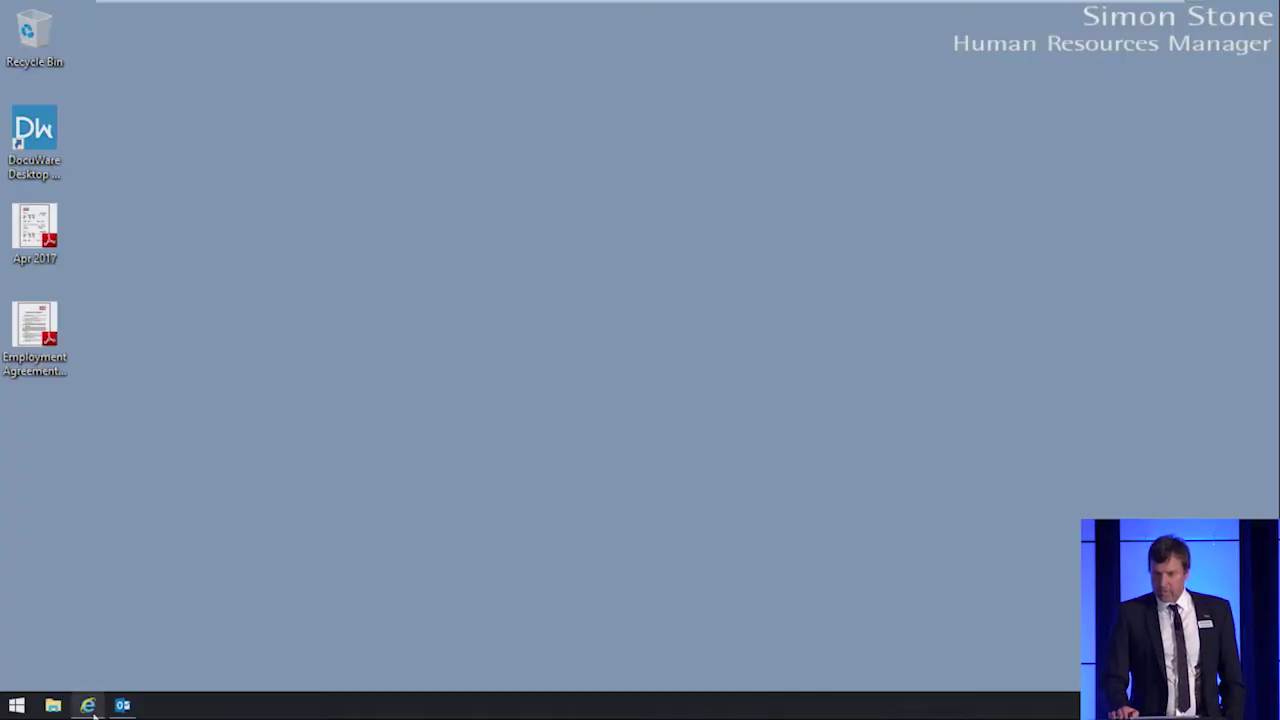
Step: Bring the DocuWare browser window to the front and open the client's main menu
{"action": "mouse_move", "coordinate": [94, 713]}
{"action": "left_click", "coordinate": [140, 650]}
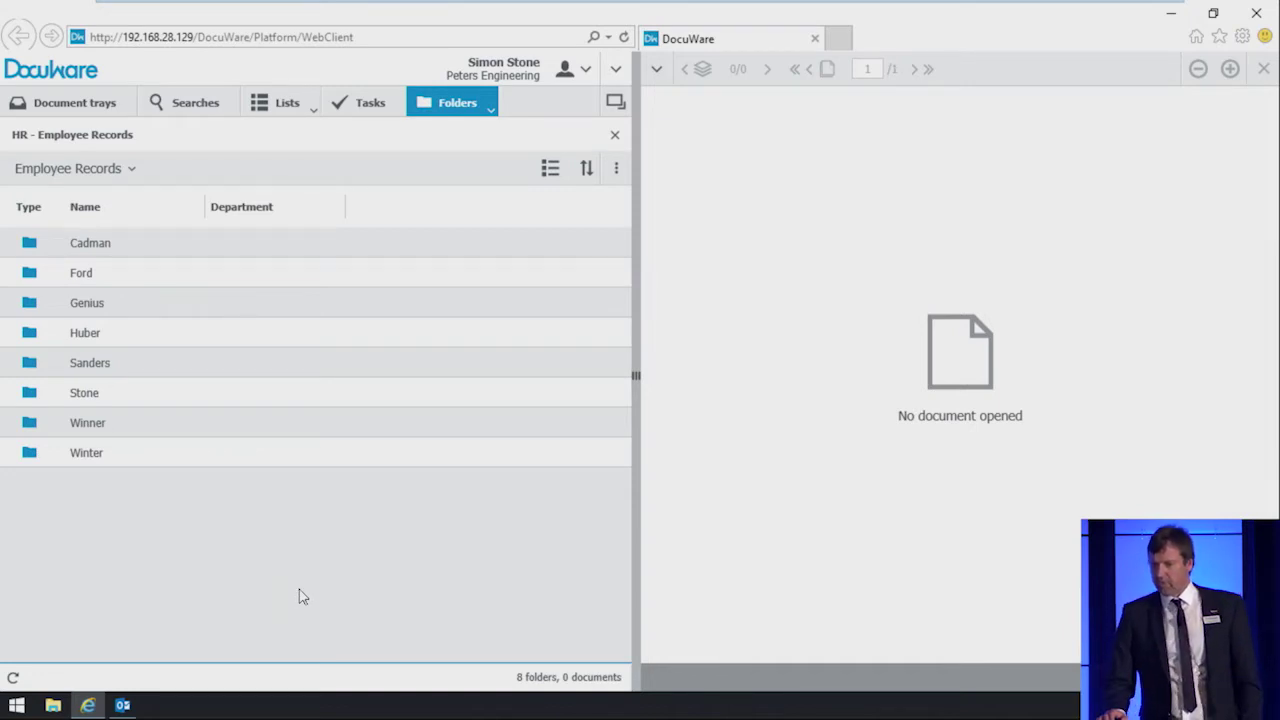
{"action": "left_click", "coordinate": [613, 68]}
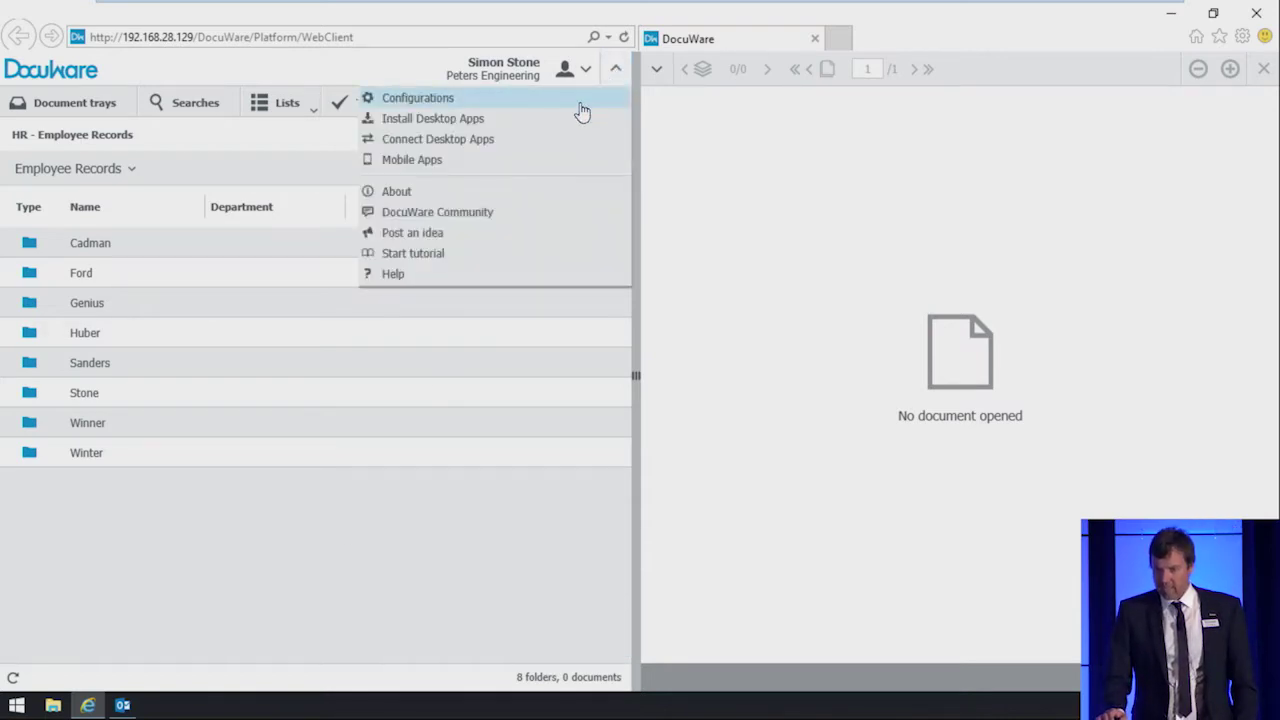
Step: Create a blue document tray named 'All job applications' that stores to the HR cabinet
{"action": "left_click", "coordinate": [580, 104]}
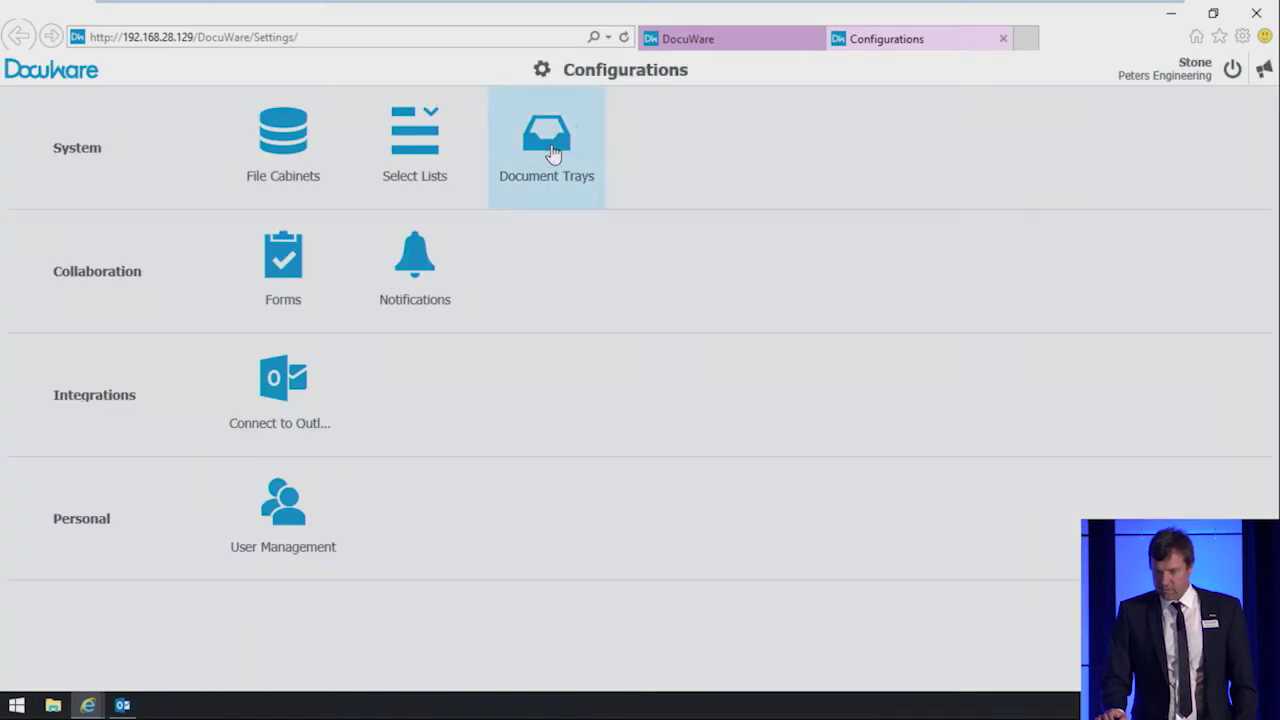
{"action": "left_click", "coordinate": [551, 152]}
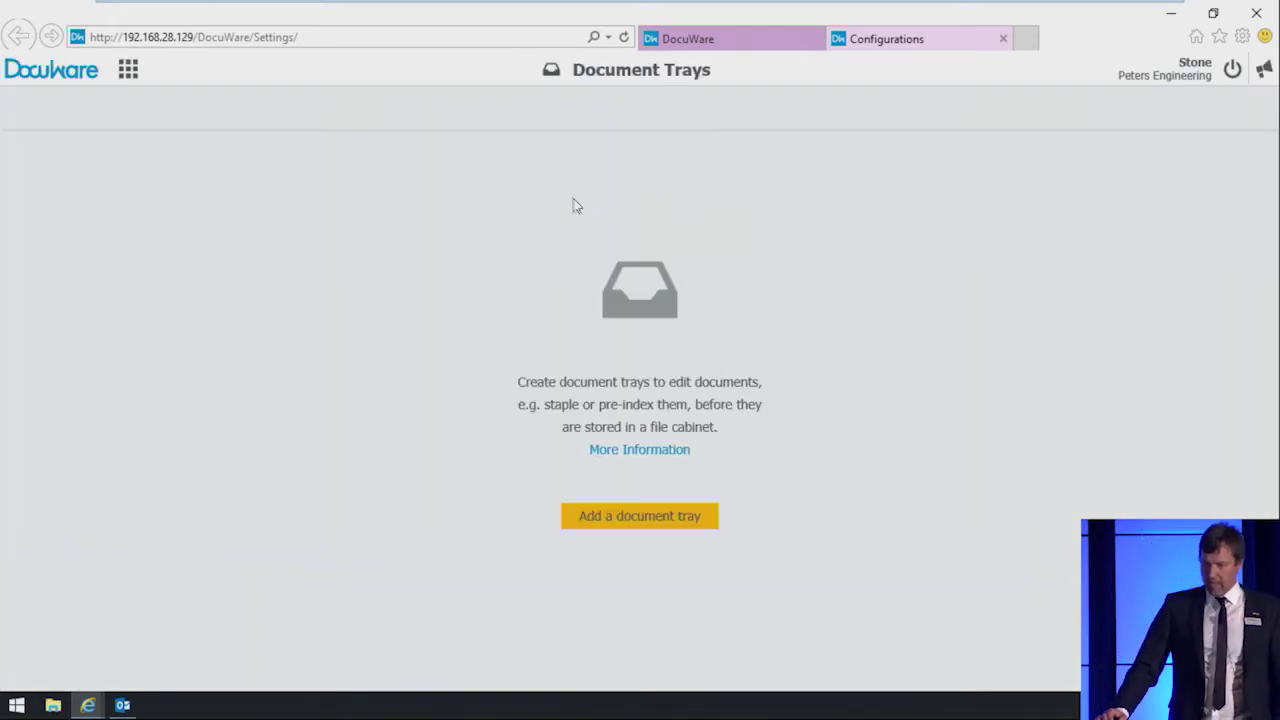
{"action": "left_click", "coordinate": [633, 518]}
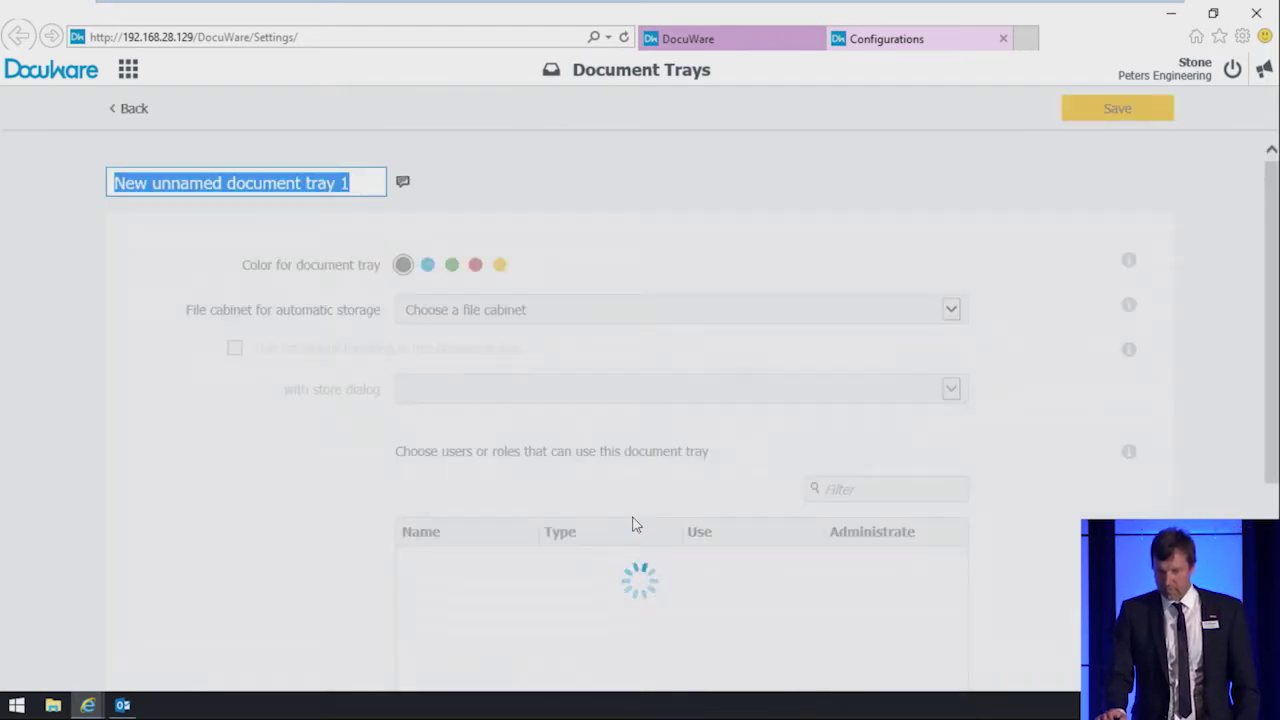
{"action": "type", "text": "All job applications"}
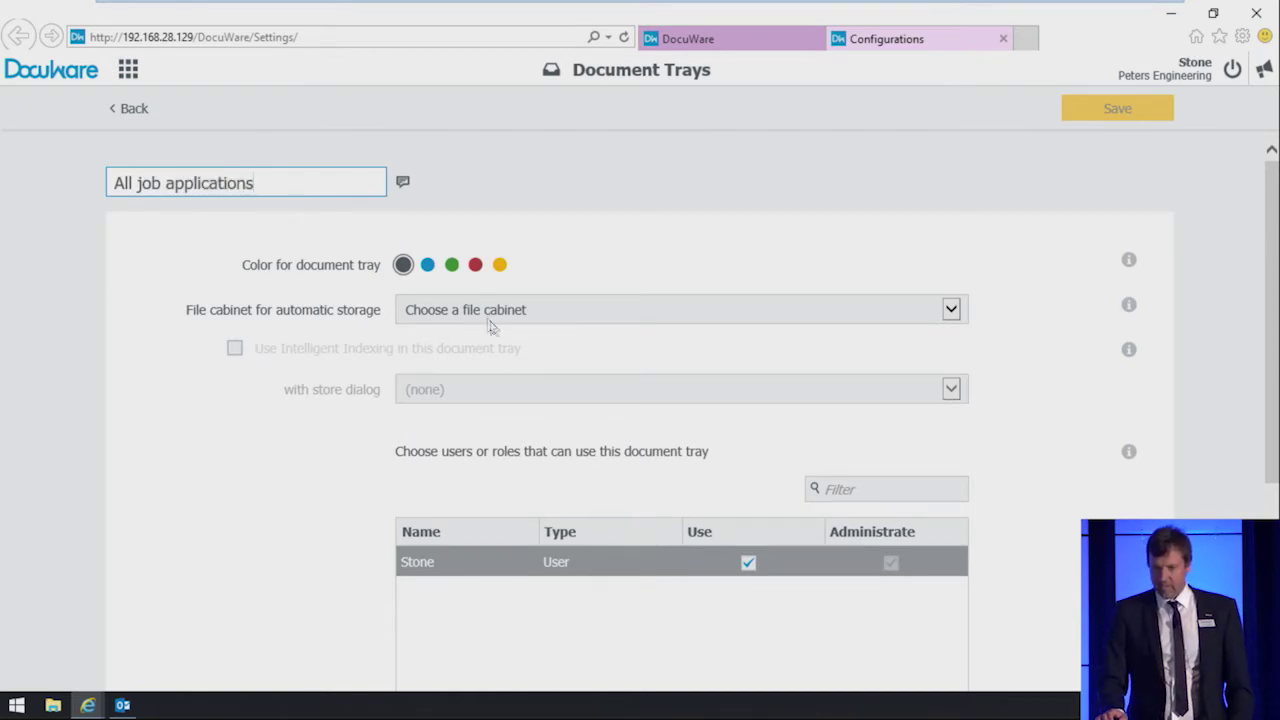
{"action": "left_click", "coordinate": [428, 266]}
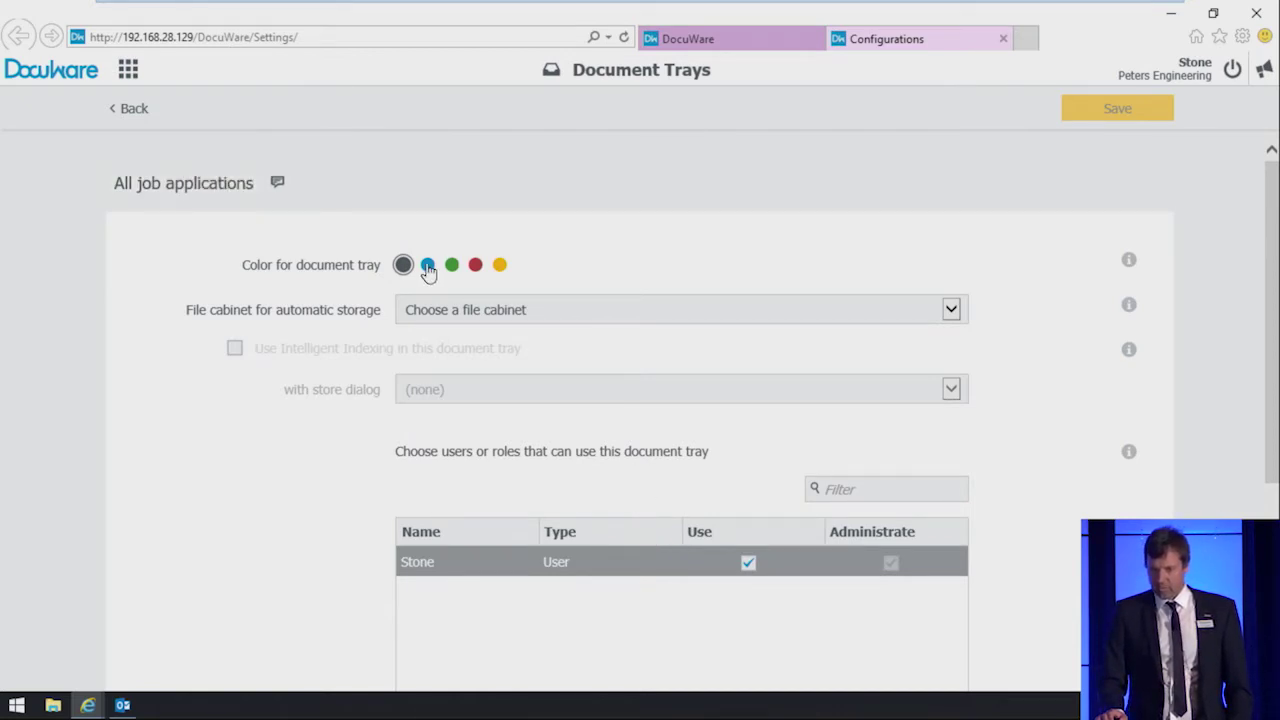
{"action": "left_click", "coordinate": [536, 324]}
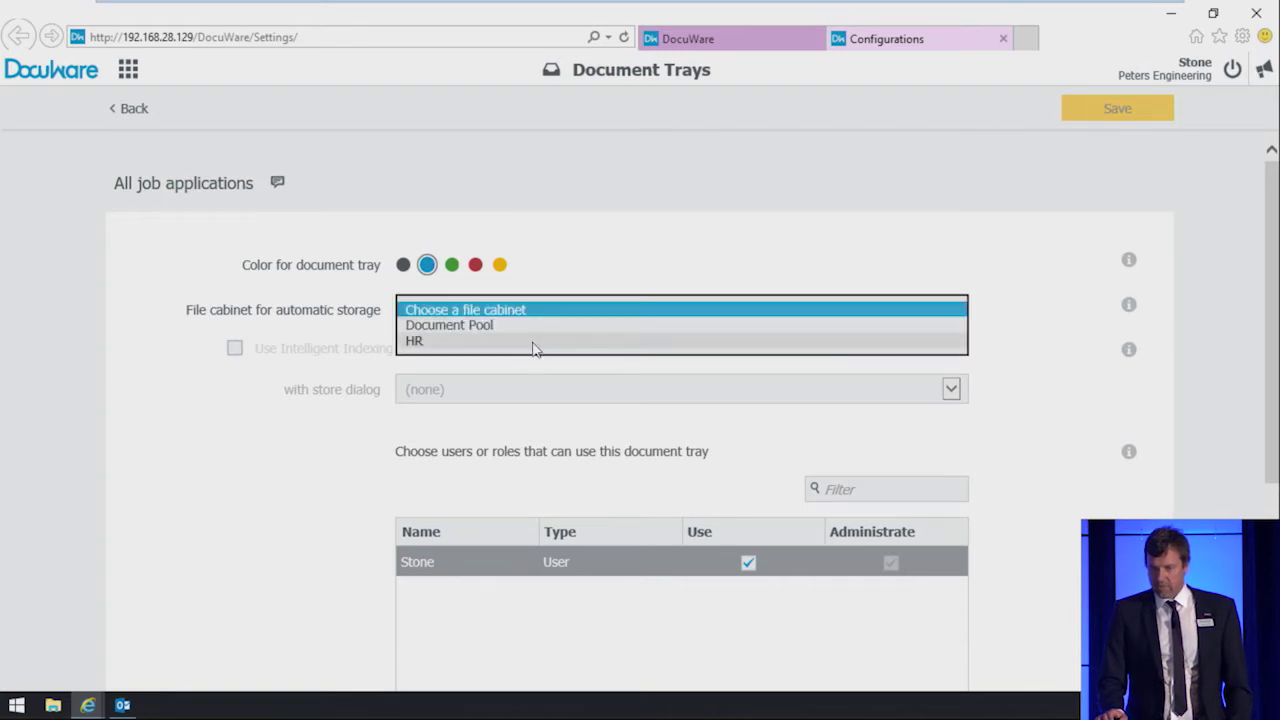
{"action": "left_click", "coordinate": [533, 342]}
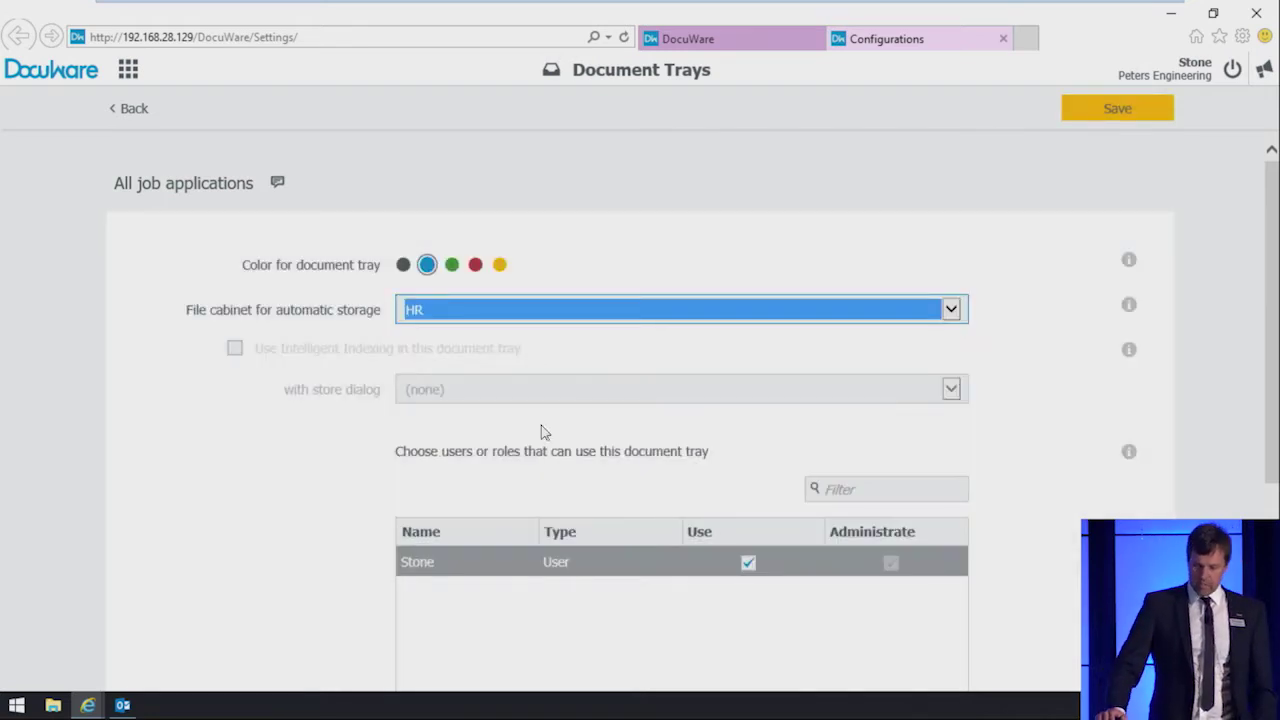
Step: Give the HR role access to the tray, save it, and return to the tray list
{"action": "scroll", "coordinate": [540, 432], "scroll_direction": "down", "scroll_amount": 1}
{"action": "scroll", "coordinate": [541, 432], "scroll_direction": "down", "scroll_amount": 3}
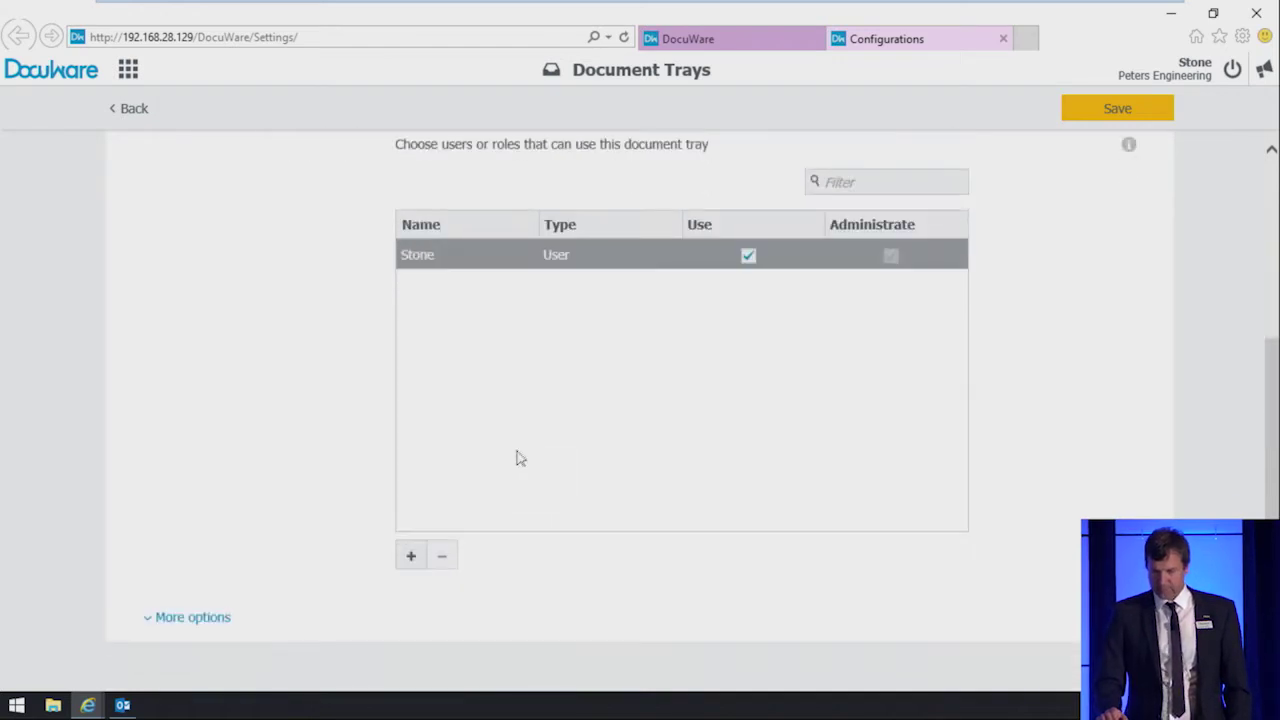
{"action": "left_click", "coordinate": [411, 556]}
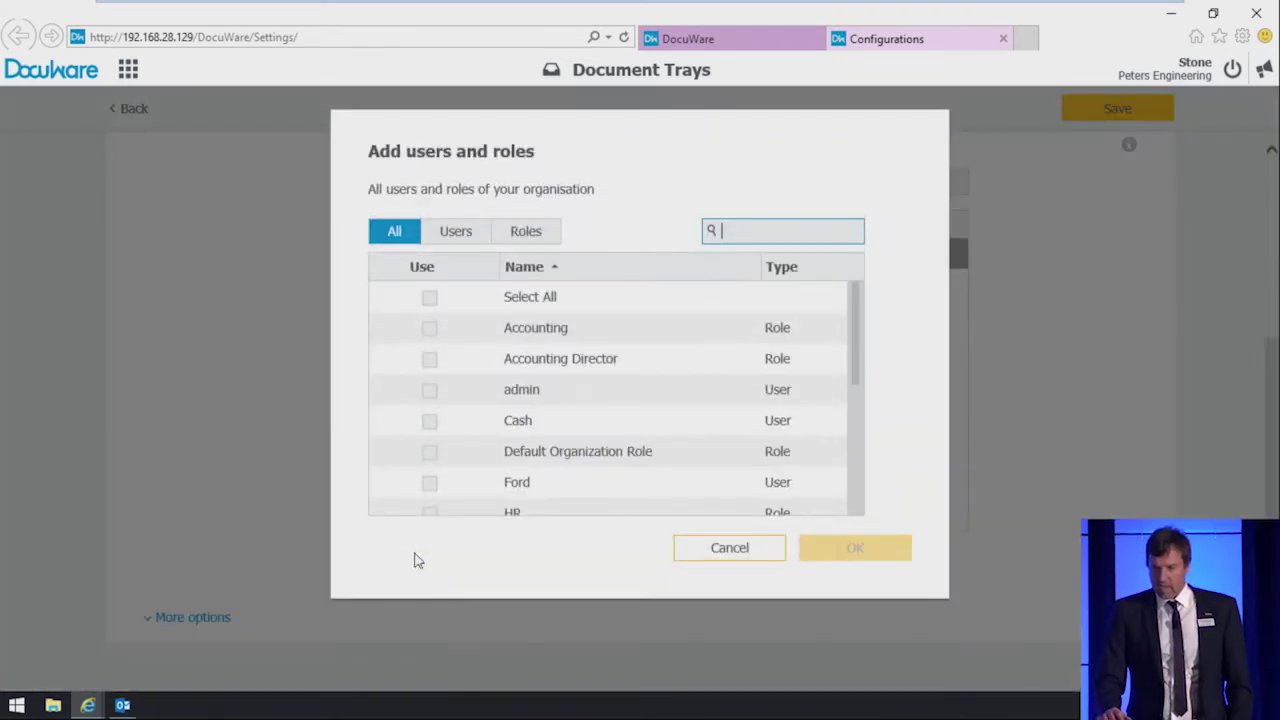
{"action": "type", "text": "h"}
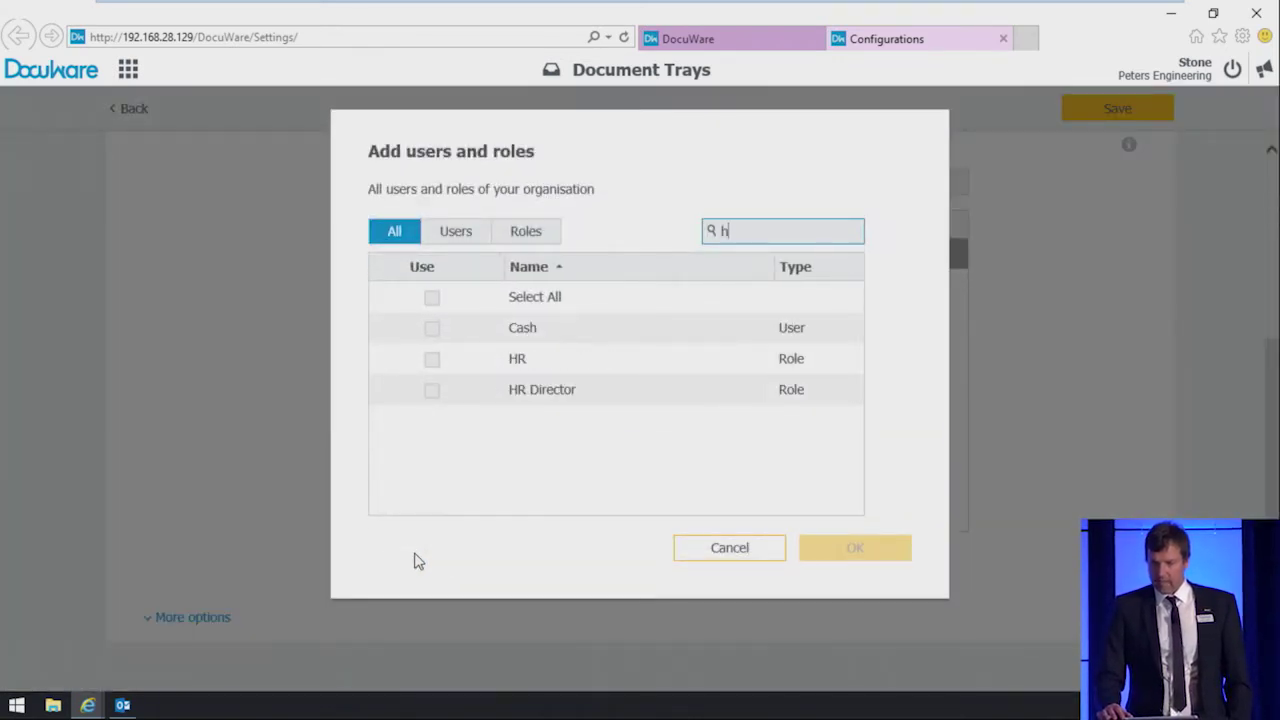
{"action": "left_click", "coordinate": [433, 366]}
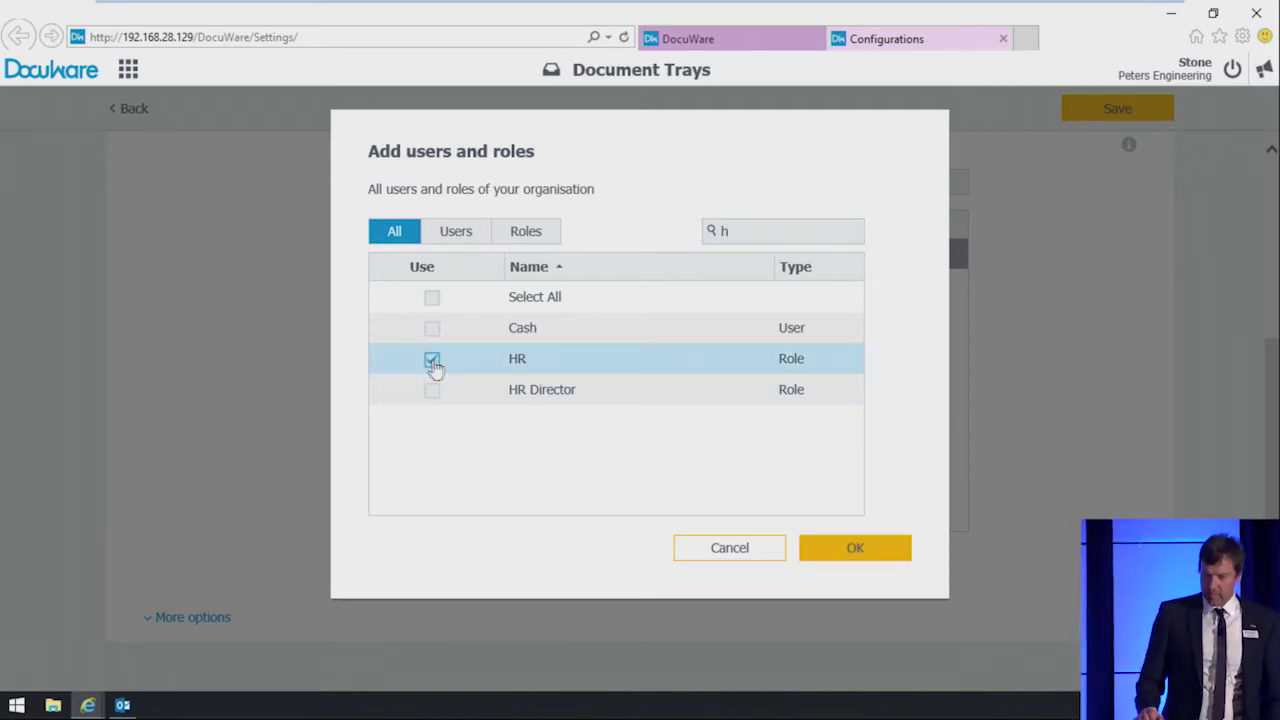
{"action": "left_click", "coordinate": [848, 553]}
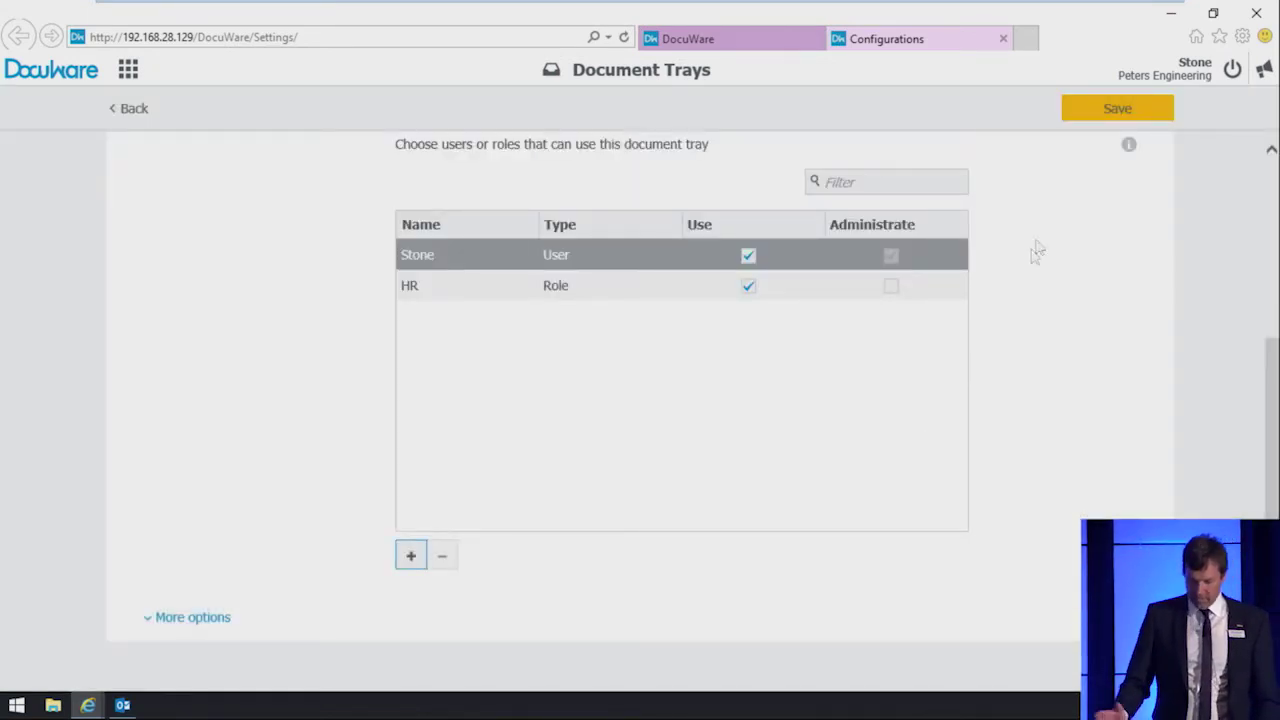
{"action": "left_click", "coordinate": [1097, 112]}
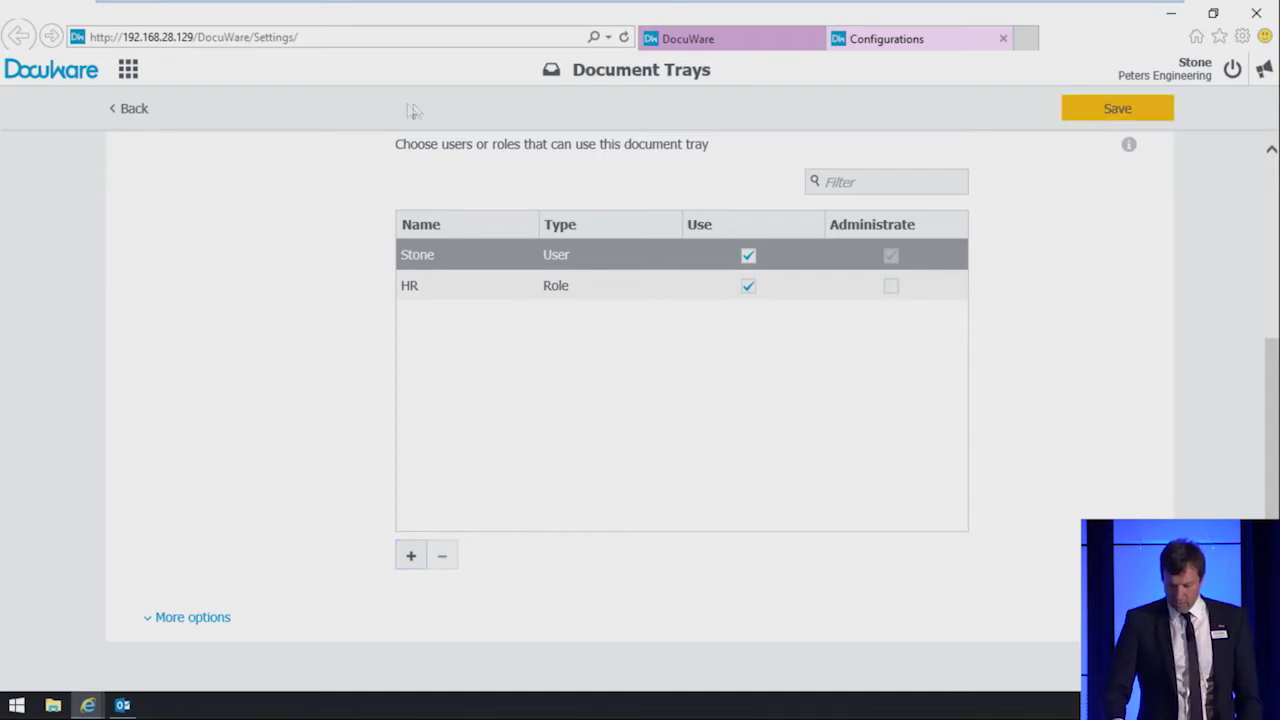
{"action": "left_click", "coordinate": [140, 110]}
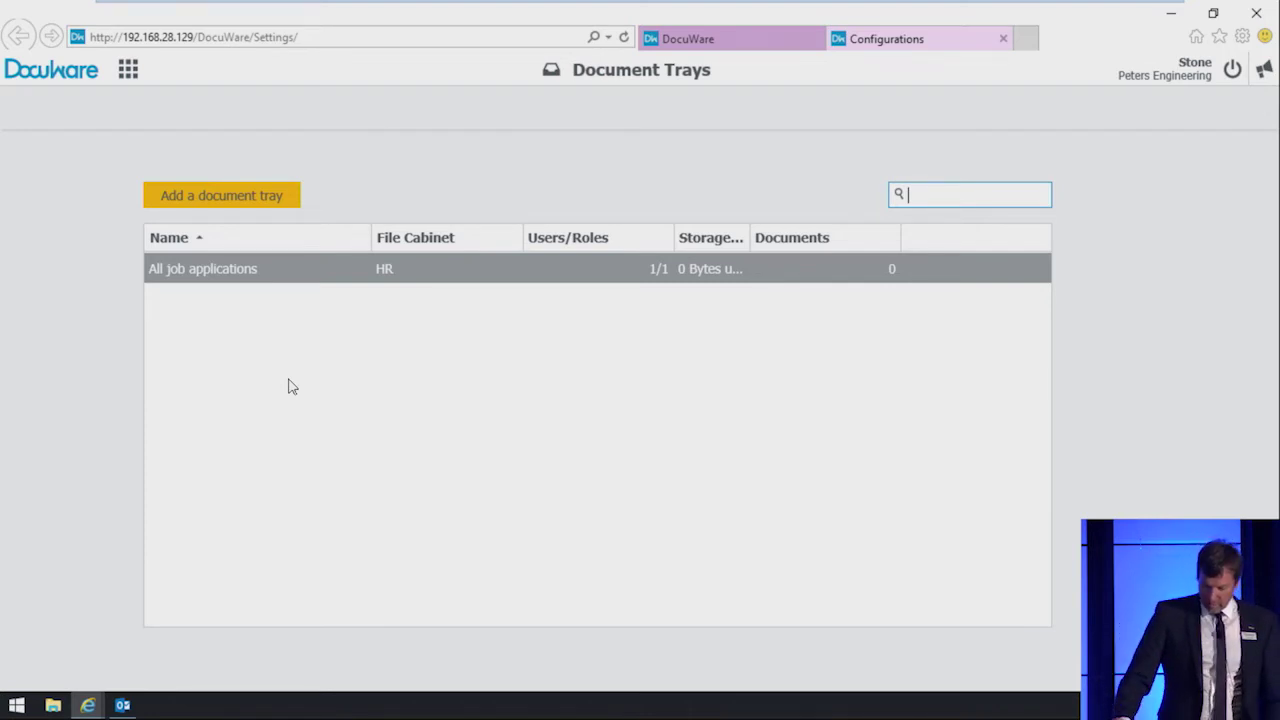
Step: Switch back to the DocuWare tab showing the HR - Employee Records folders
{"action": "left_click", "coordinate": [735, 48]}
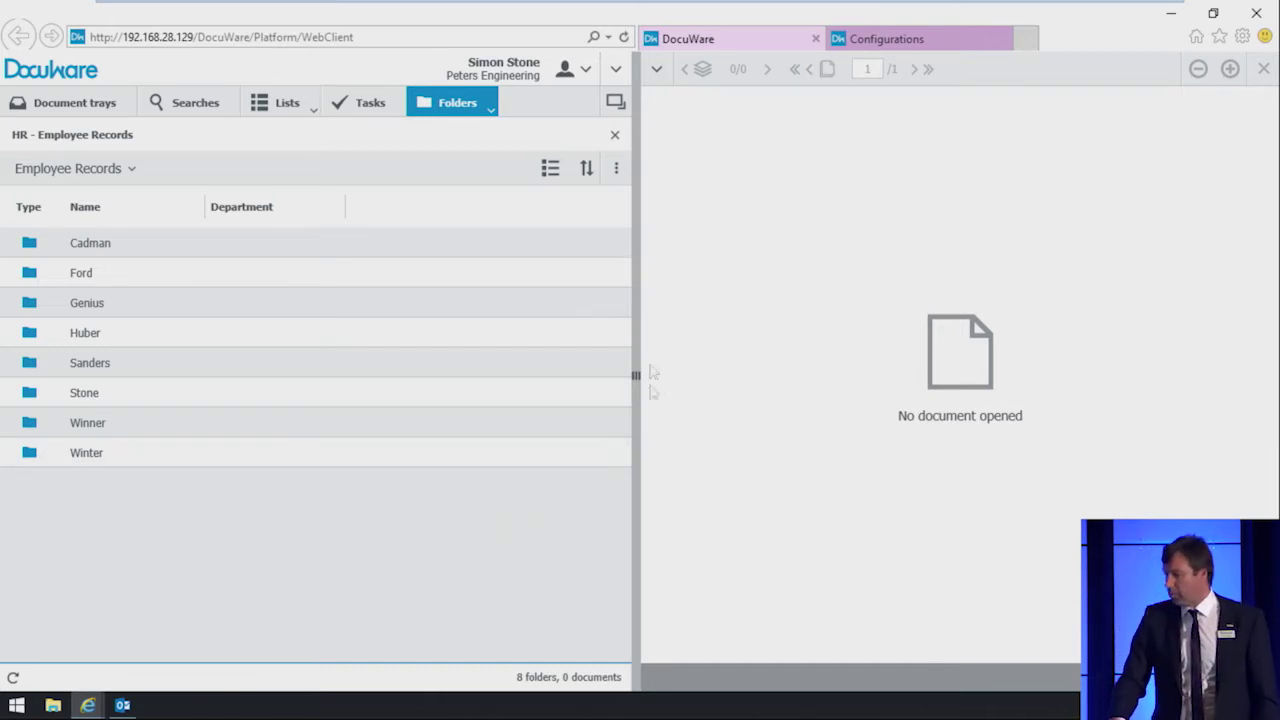
Step: Import the employment agreement PDF from the desktop and set its department to Sales
{"action": "left_click", "coordinate": [617, 176]}
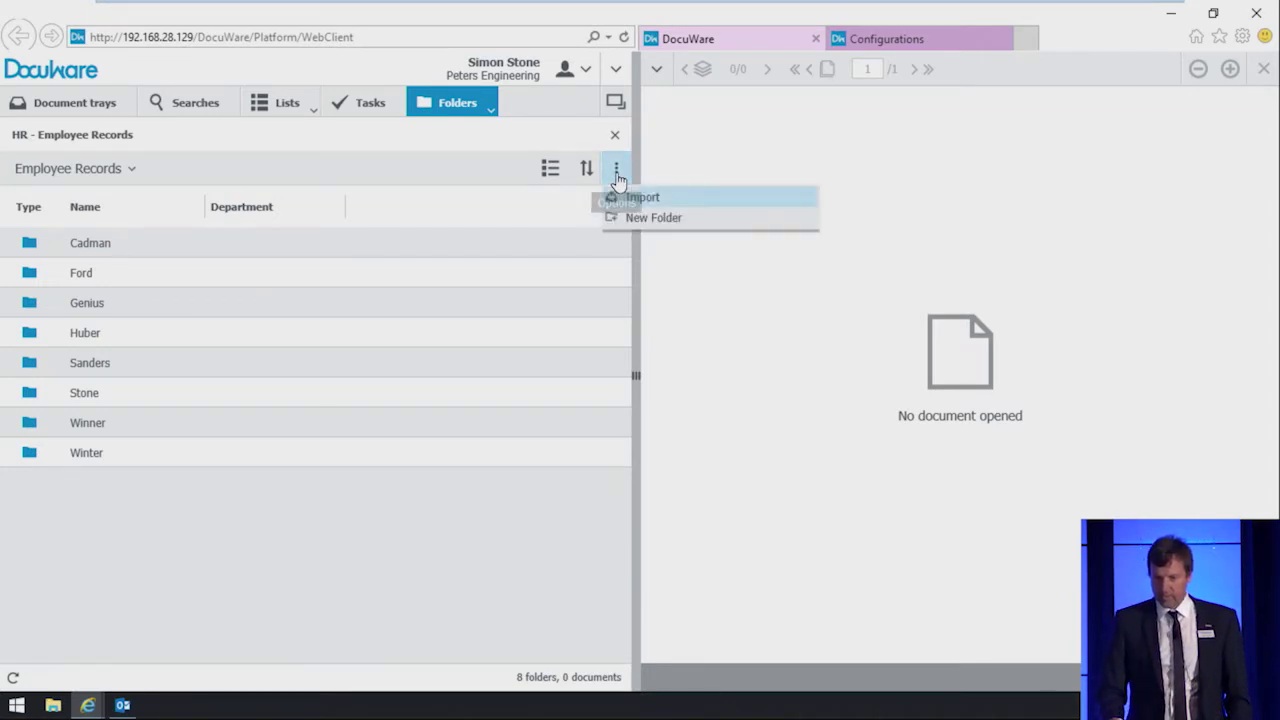
{"action": "left_click", "coordinate": [643, 200]}
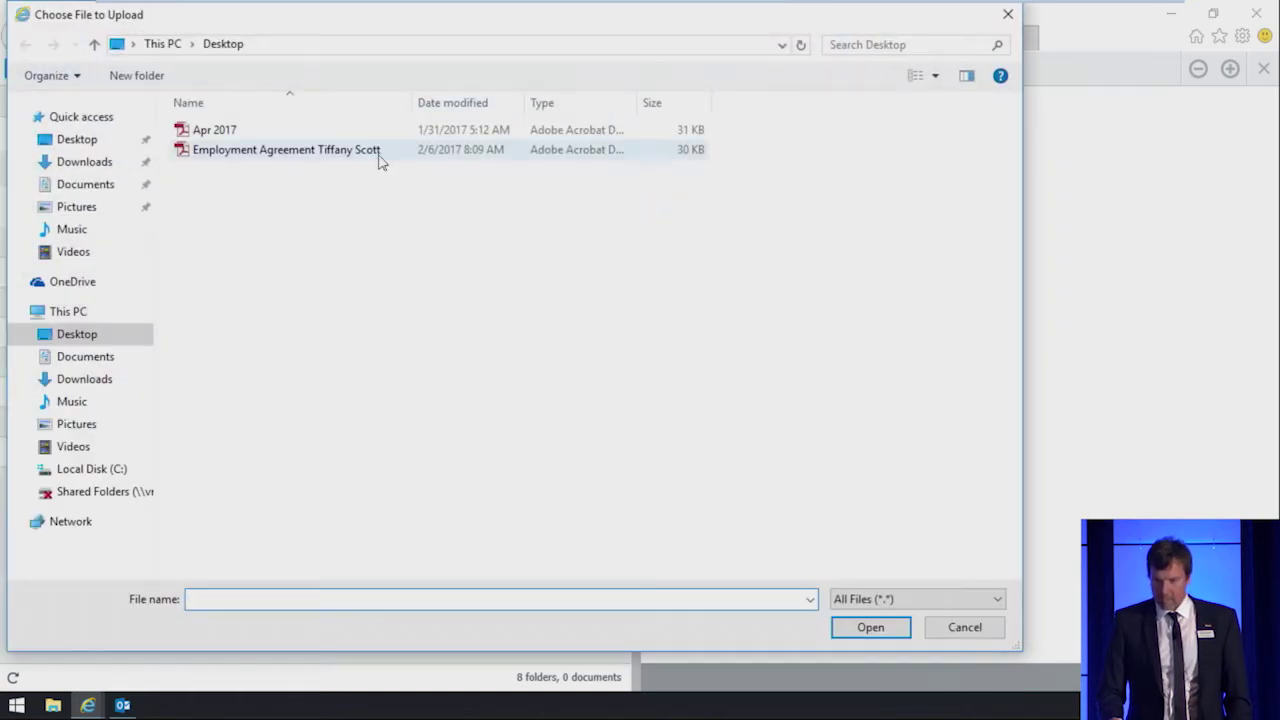
{"action": "double_click", "coordinate": [379, 150]}
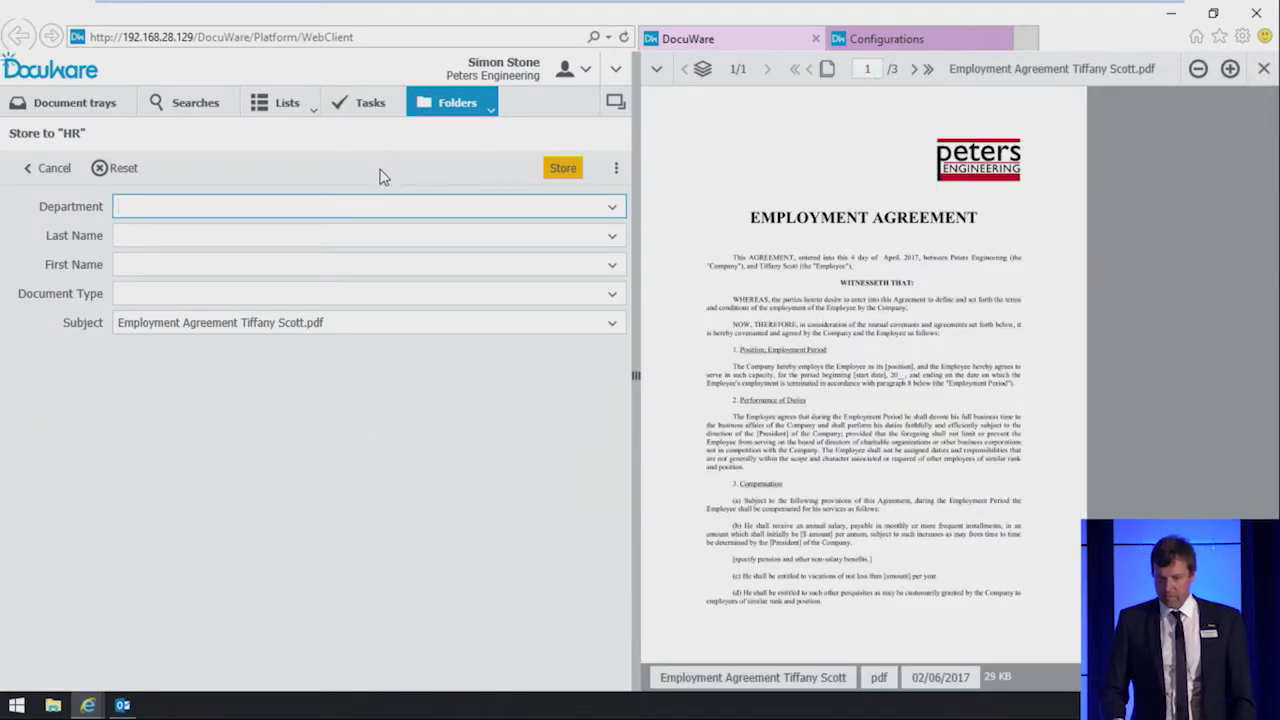
{"action": "type", "text": "sa"}
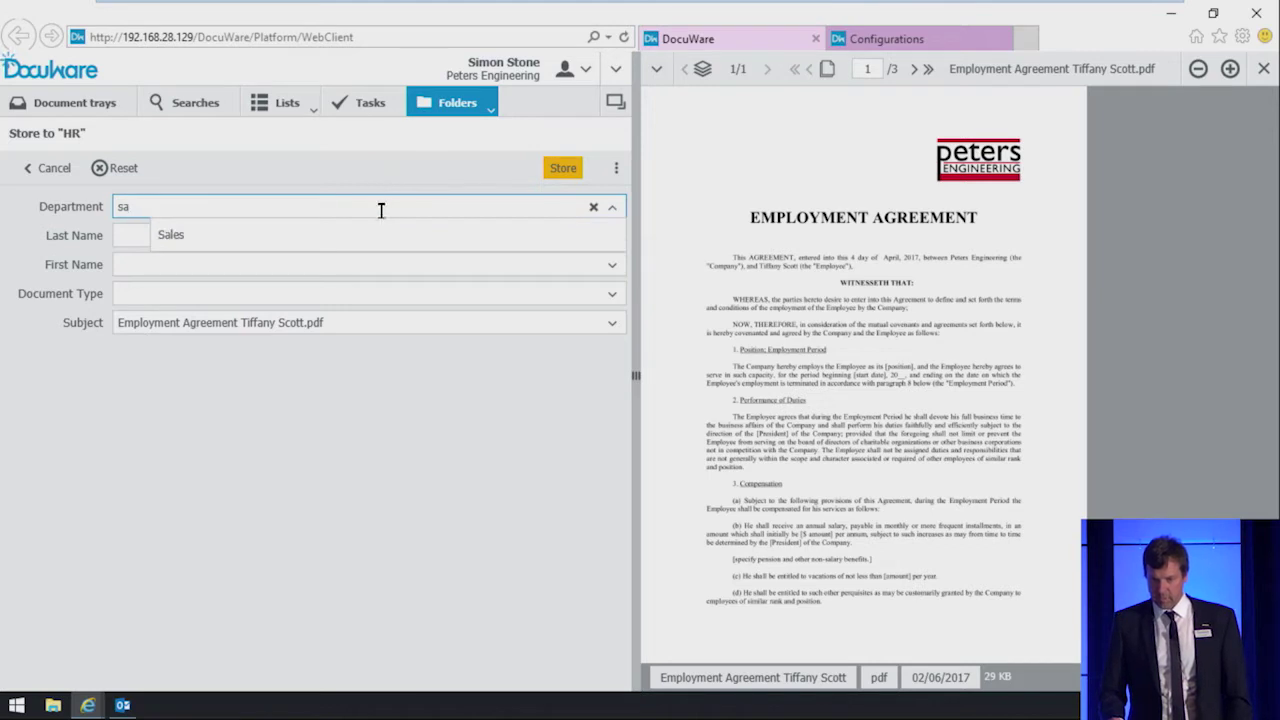
{"action": "left_click", "coordinate": [384, 234]}
{"action": "left_click", "coordinate": [384, 228]}
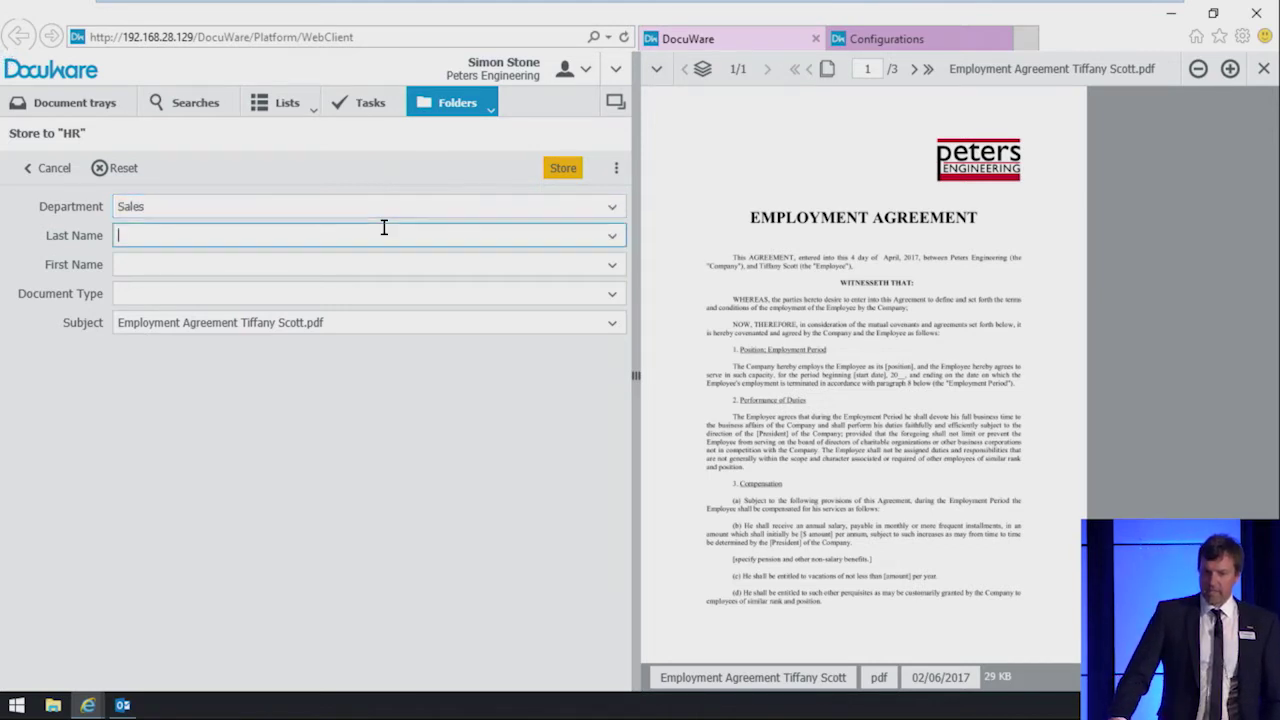
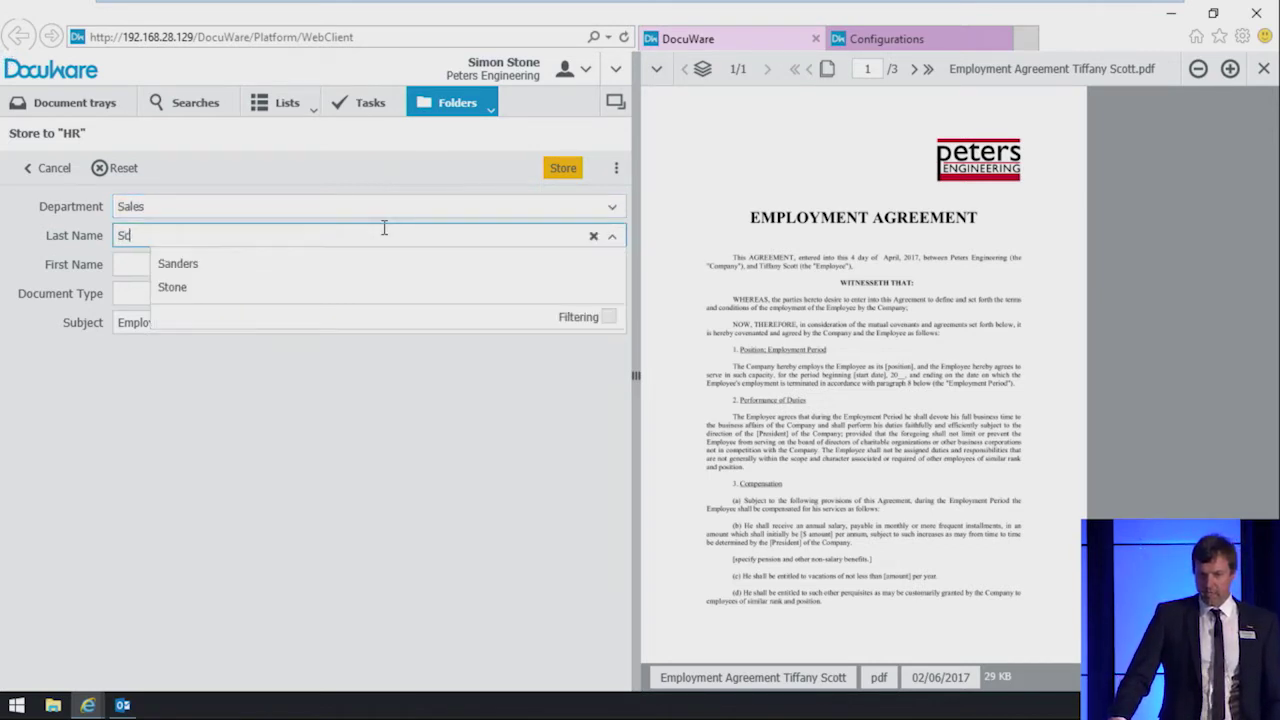
Step: Enter the employee's last and first name, choose type Employee Agreement, and store it
{"action": "key", "text": "Tab"}
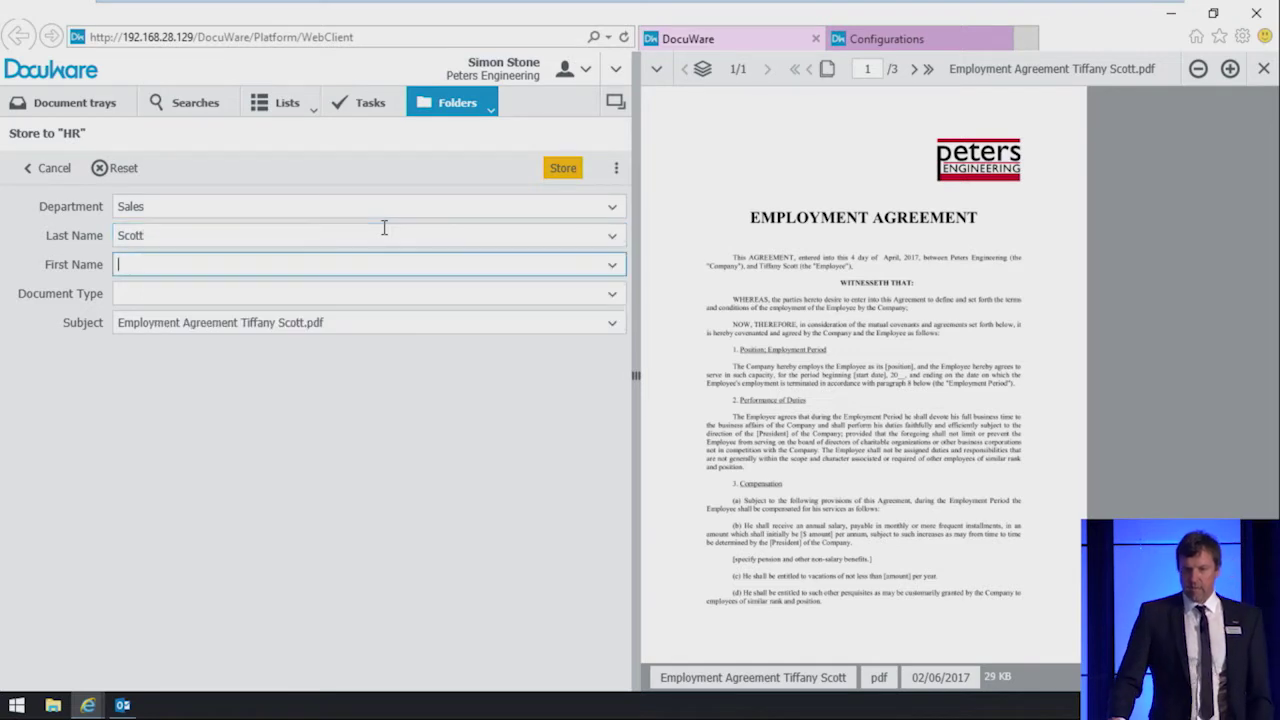
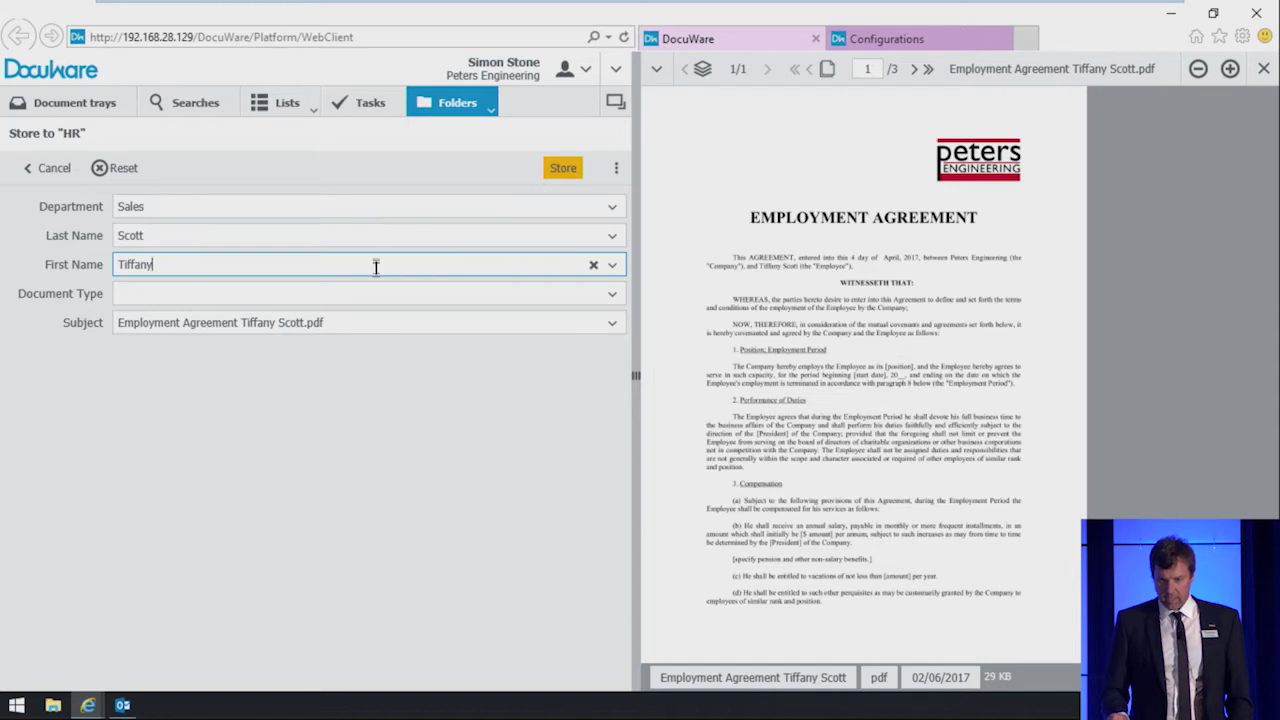
{"action": "key", "text": "Tab"}
{"action": "type", "text": "em"}
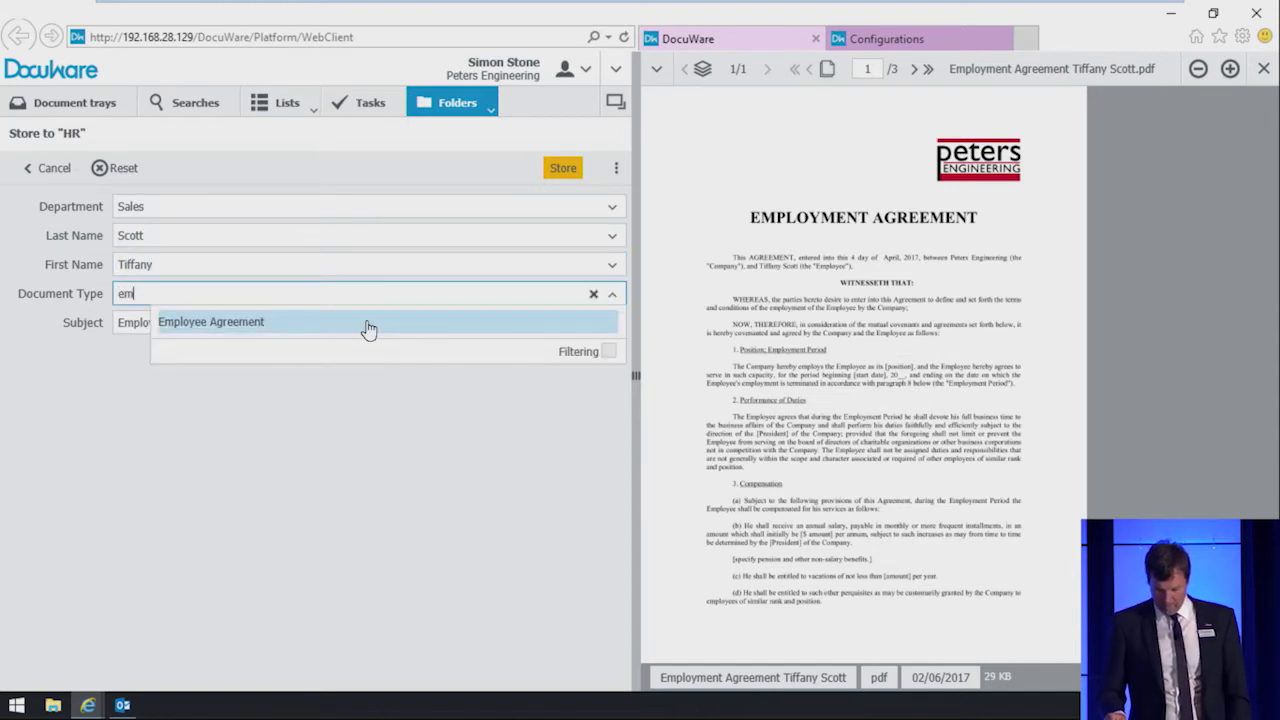
{"action": "left_click", "coordinate": [368, 320]}
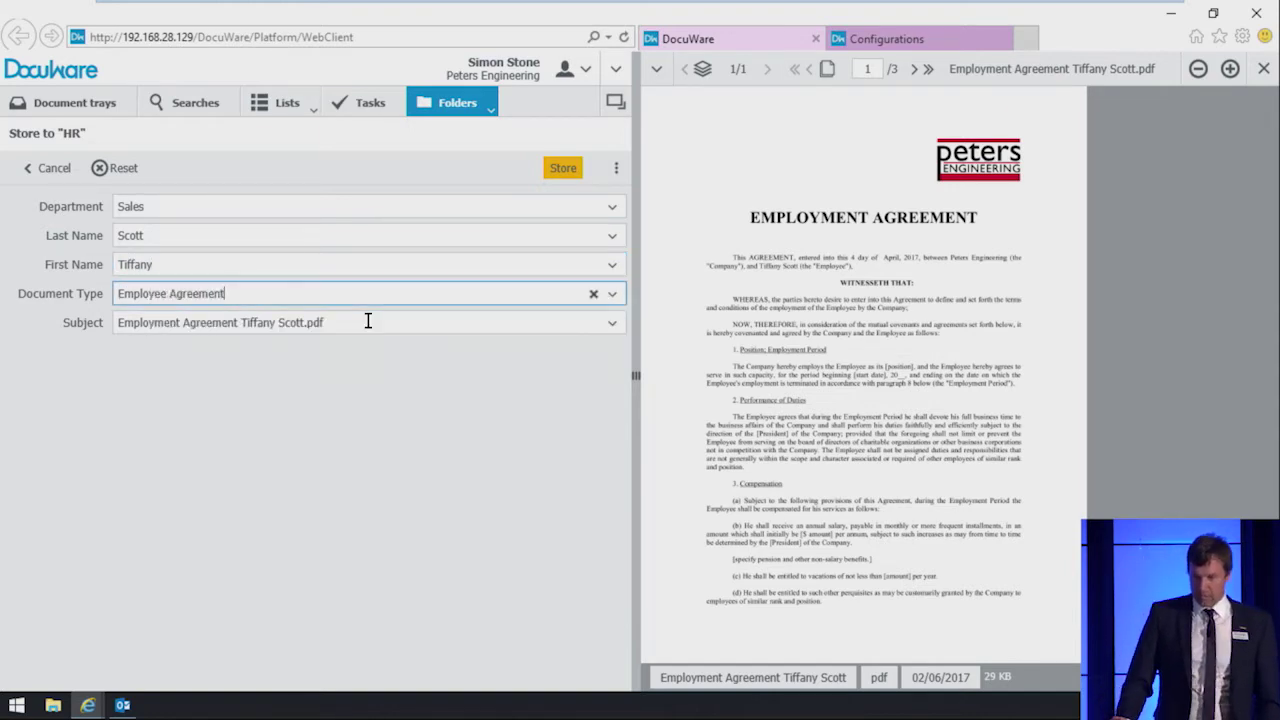
{"action": "left_click", "coordinate": [565, 172]}
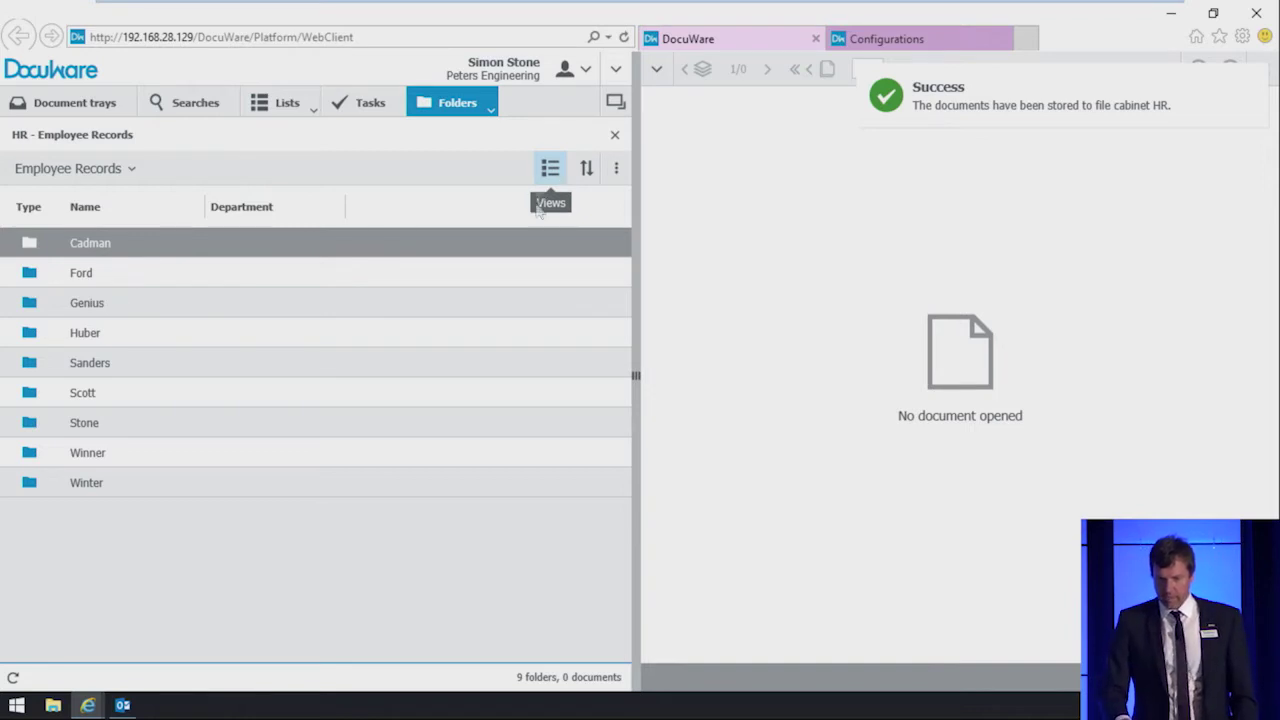
Step: Open the employee's Employee Agreement folder and zoom into the agreement one step
{"action": "left_click", "coordinate": [296, 400]}
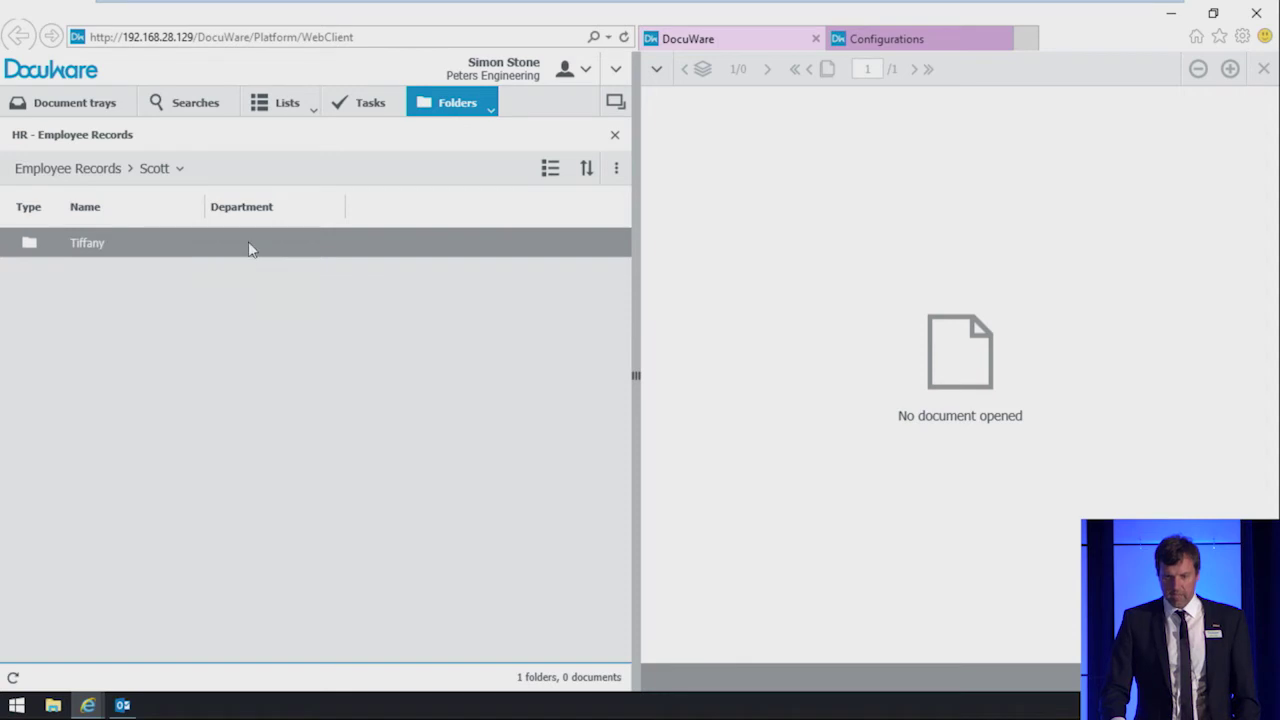
{"action": "left_click", "coordinate": [248, 241]}
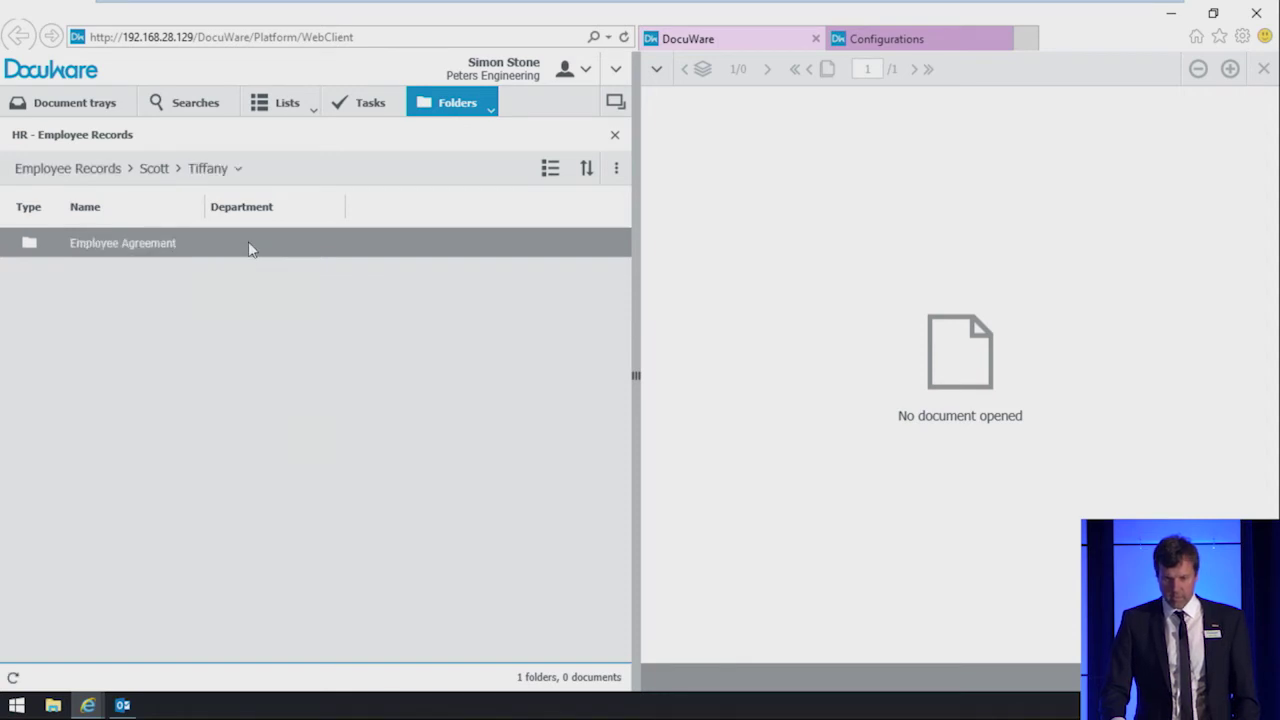
{"action": "left_click", "coordinate": [248, 241]}
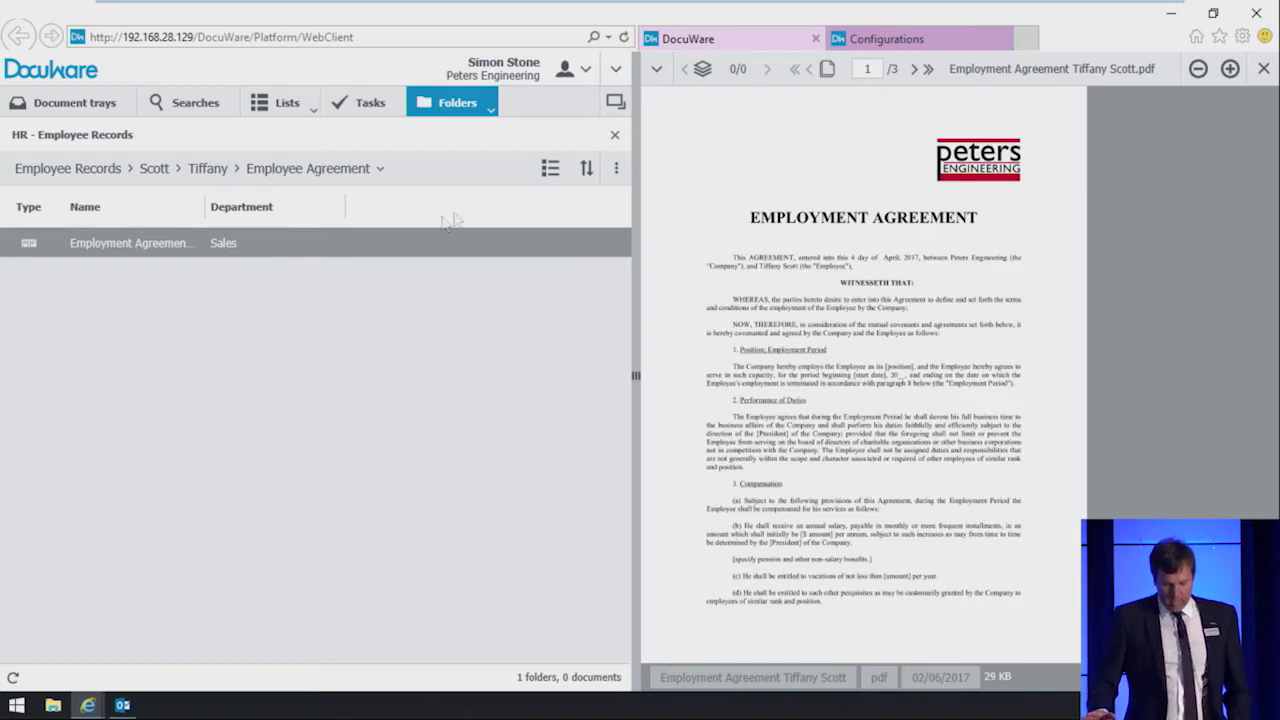
{"action": "left_click", "coordinate": [1231, 70]}
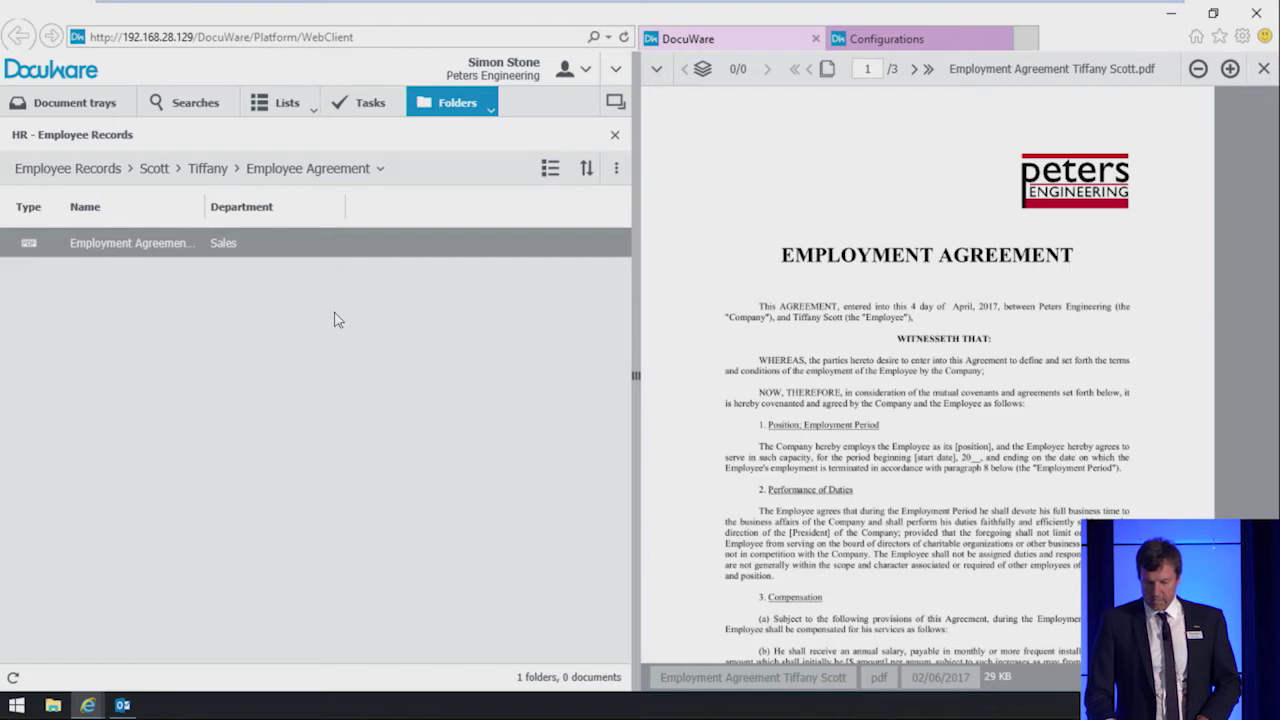
Step: Start an approval request for the agreement and switch the browser to full screen
{"action": "right_click", "coordinate": [313, 251]}
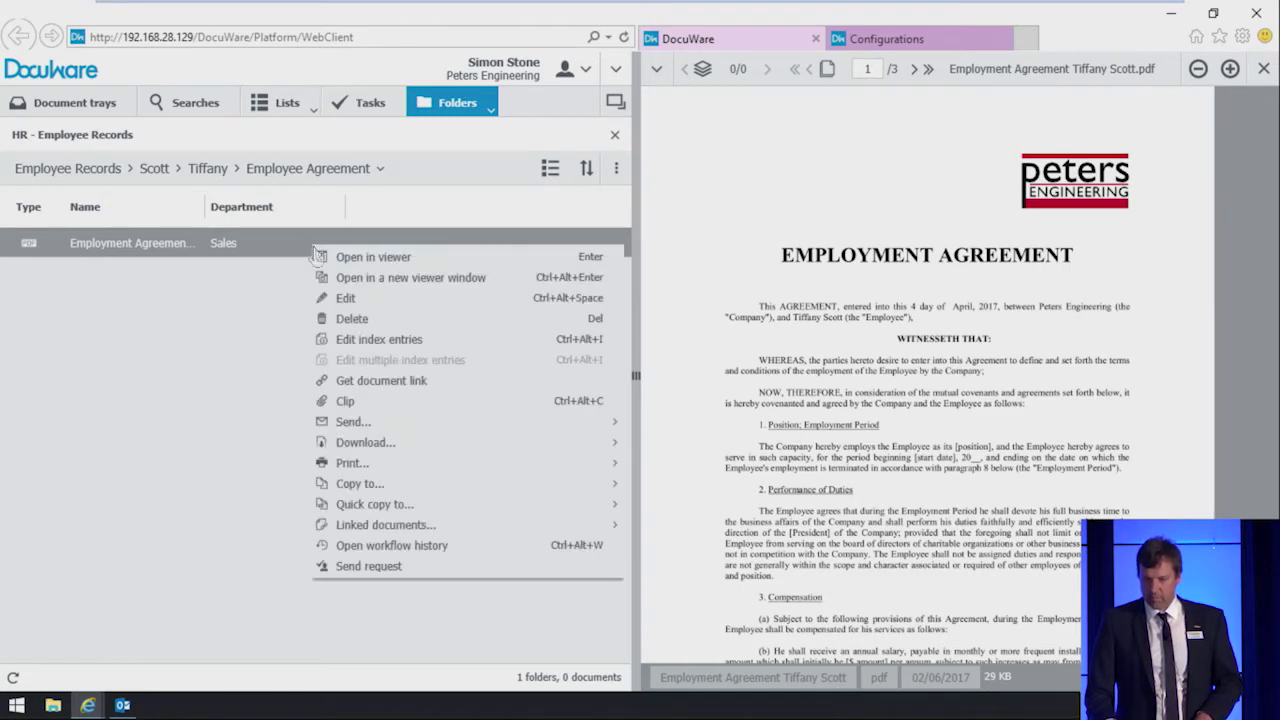
{"action": "left_click", "coordinate": [398, 570]}
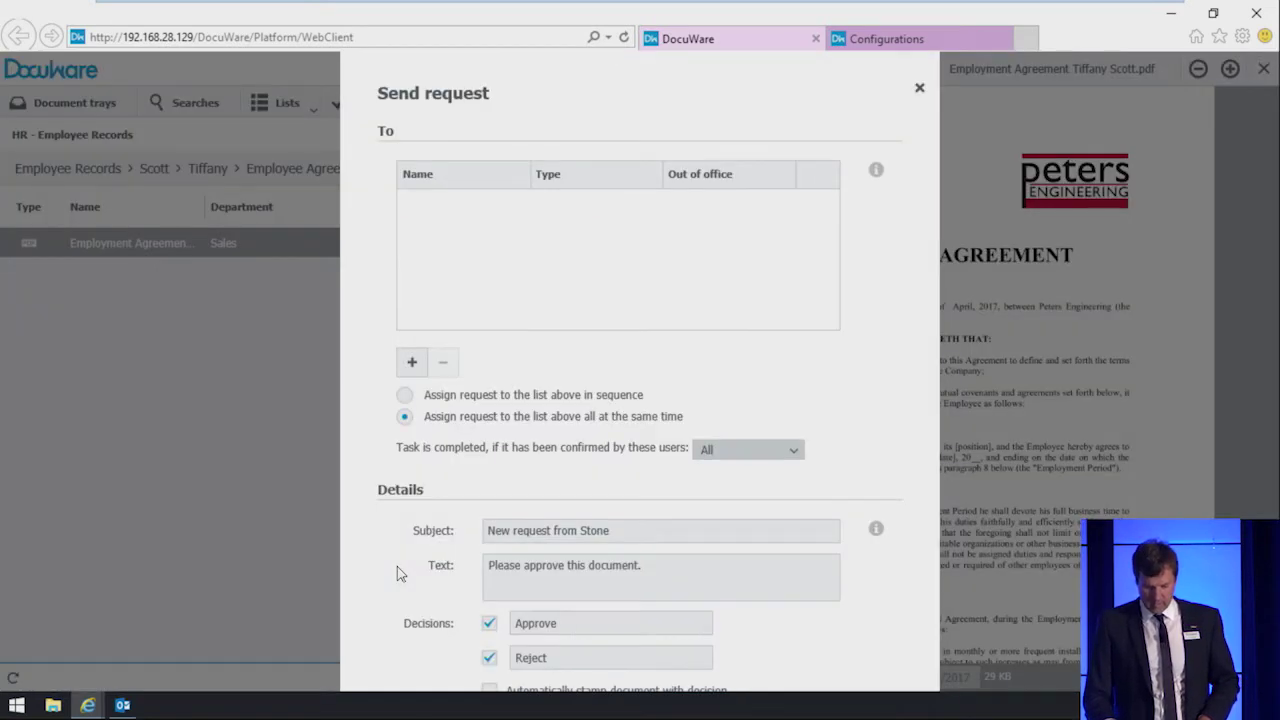
{"action": "key", "text": "F11"}
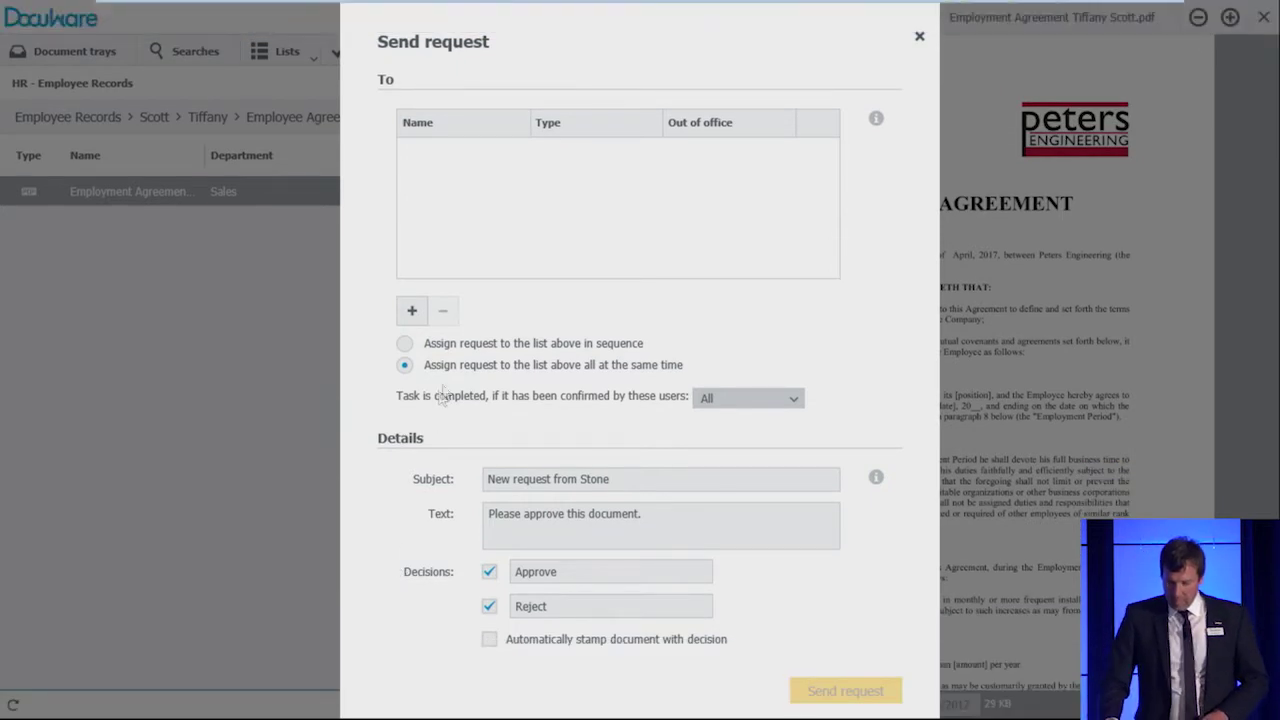
Step: Search for and add two users as the request's recipients
{"action": "left_click", "coordinate": [414, 314]}
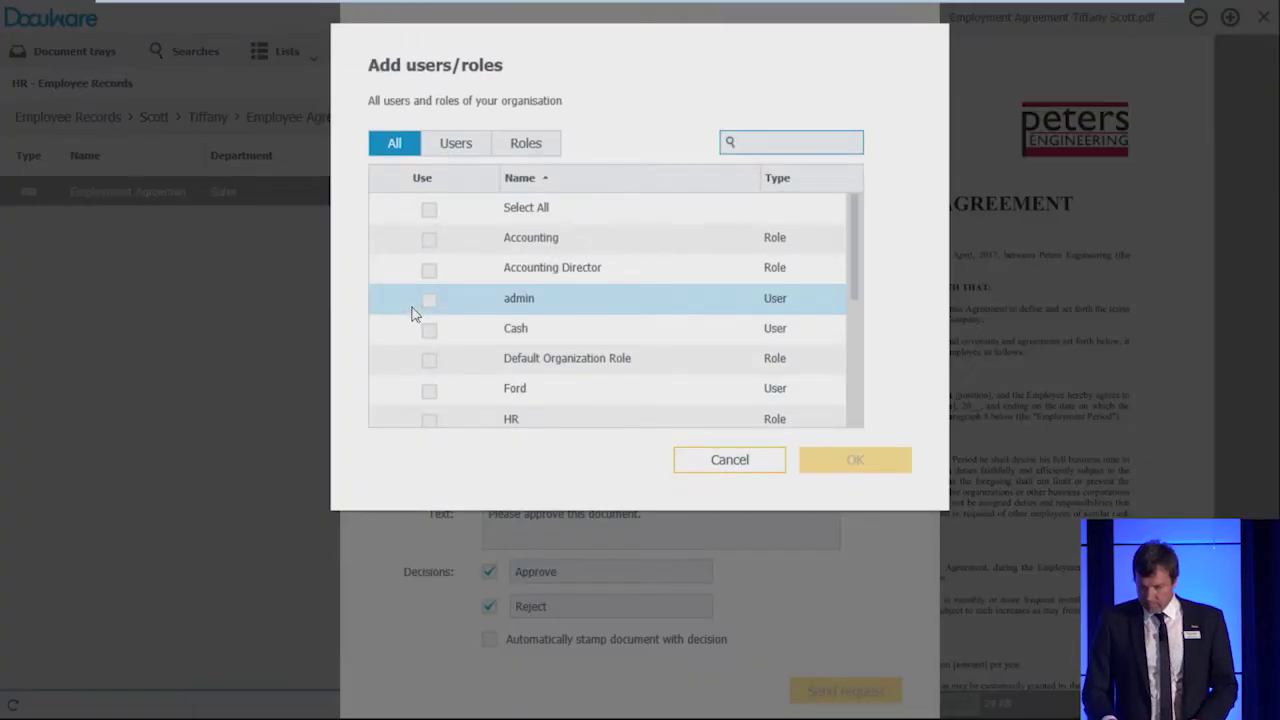
{"action": "type", "text": "s"}
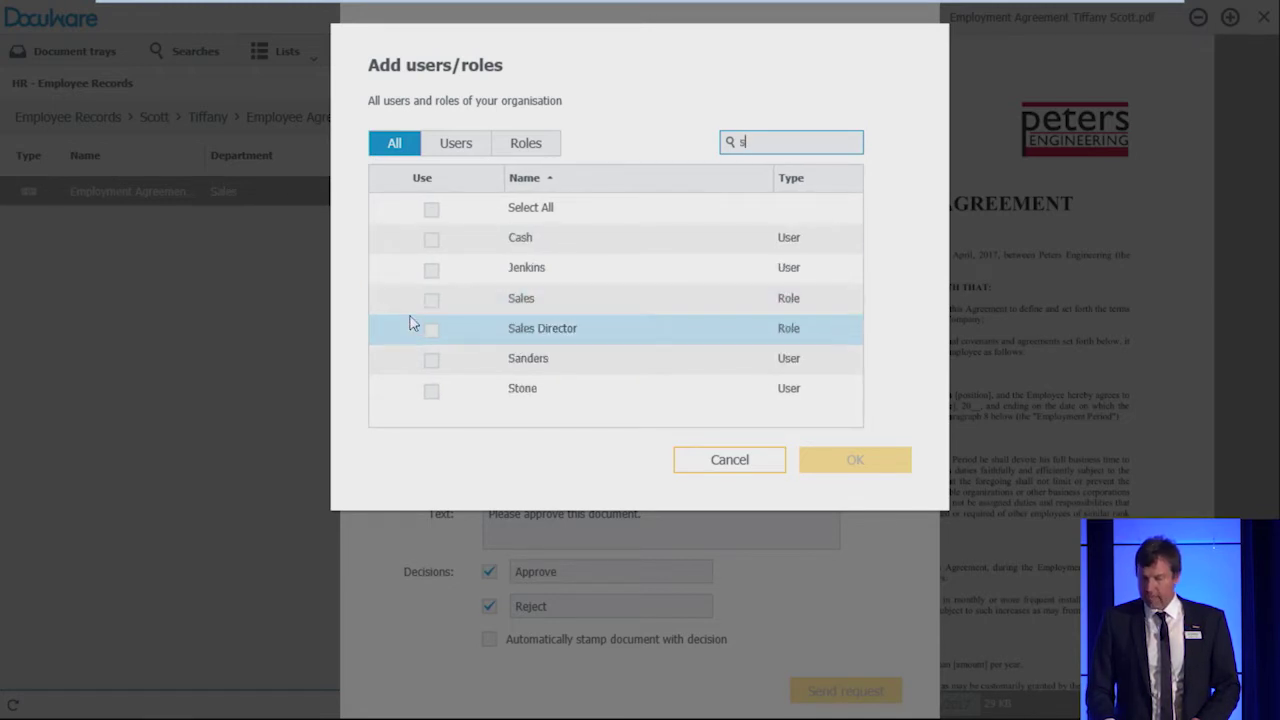
{"action": "left_click", "coordinate": [431, 362]}
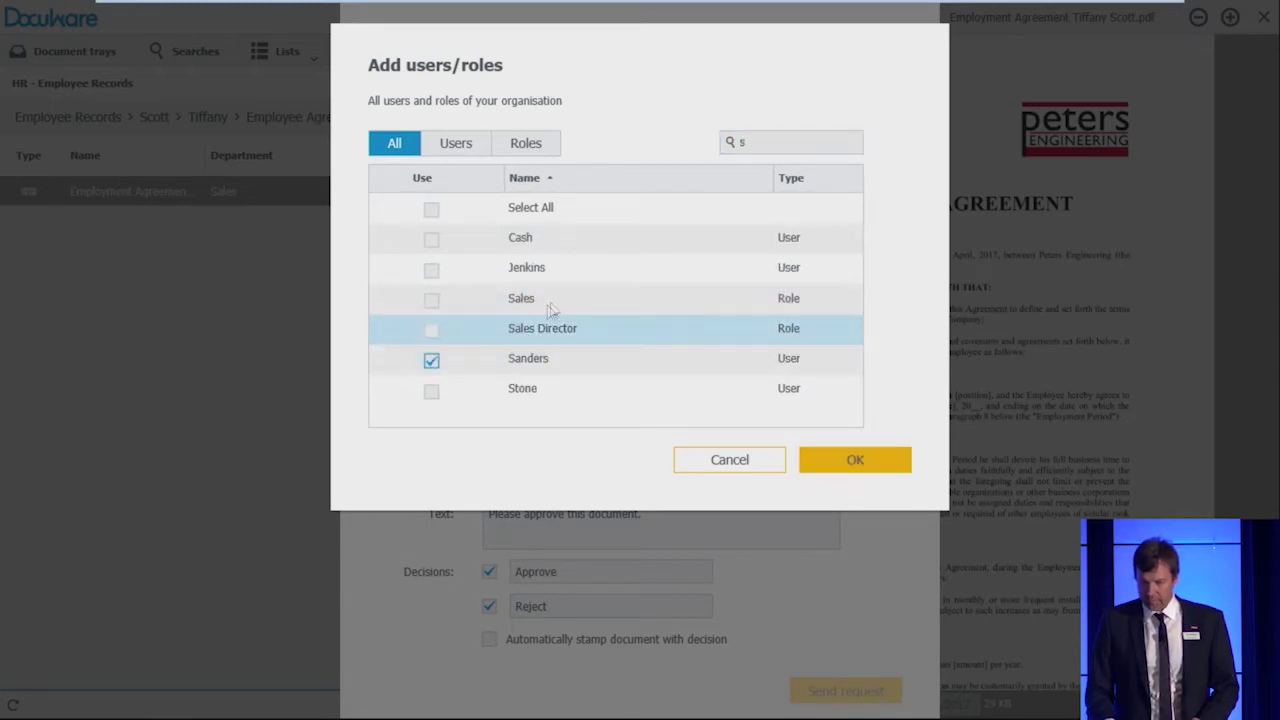
{"action": "double_click", "coordinate": [751, 142]}
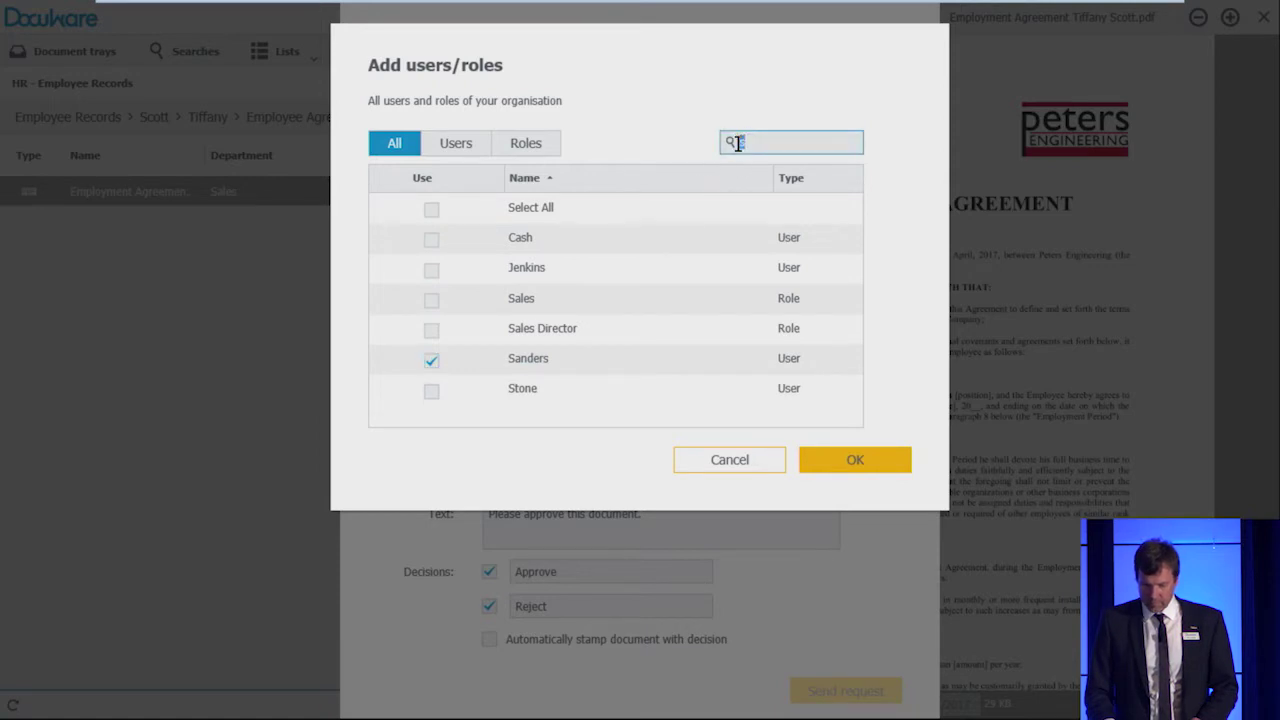
{"action": "type", "text": "f"}
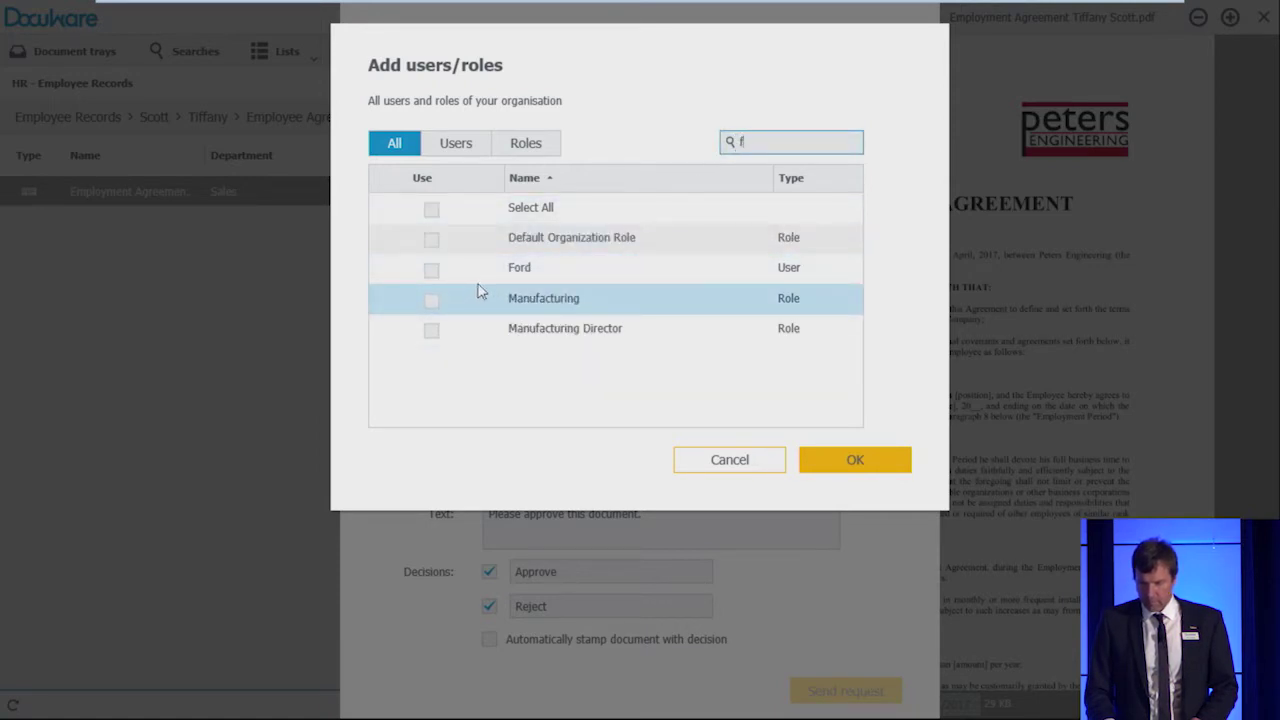
{"action": "key", "text": "BackSpace"}
{"action": "type", "text": "w"}
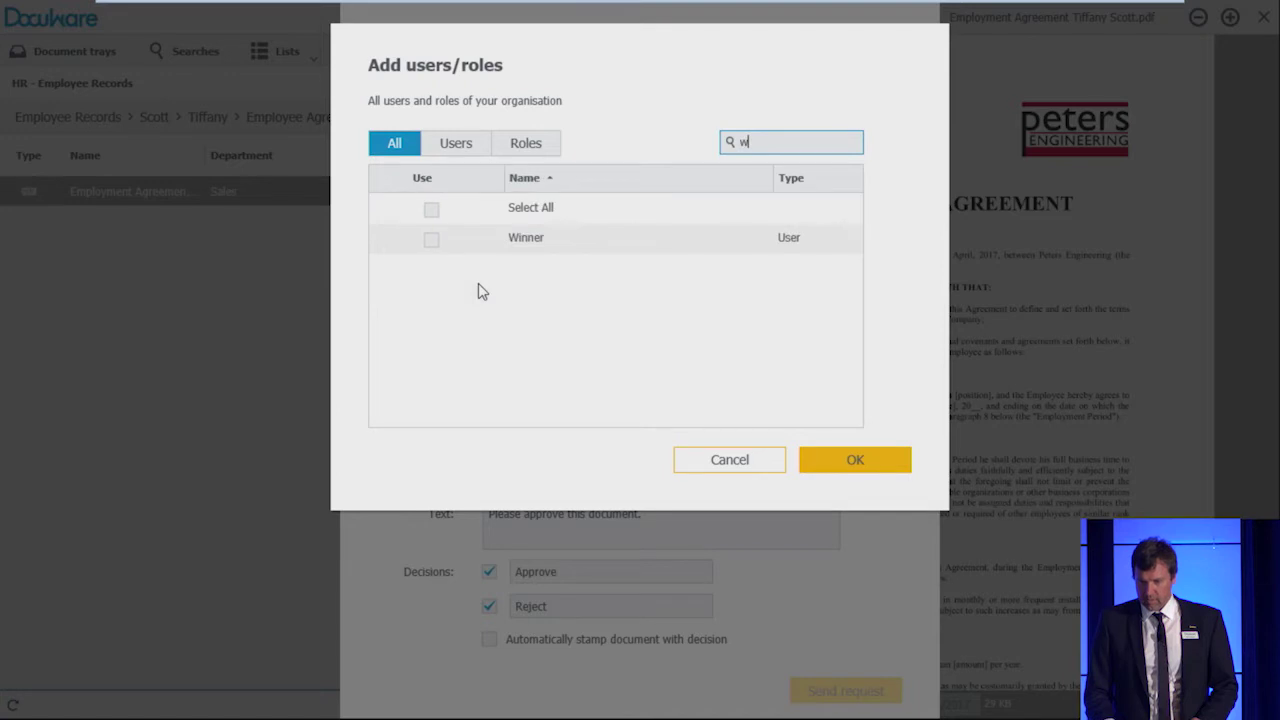
{"action": "left_click", "coordinate": [431, 240]}
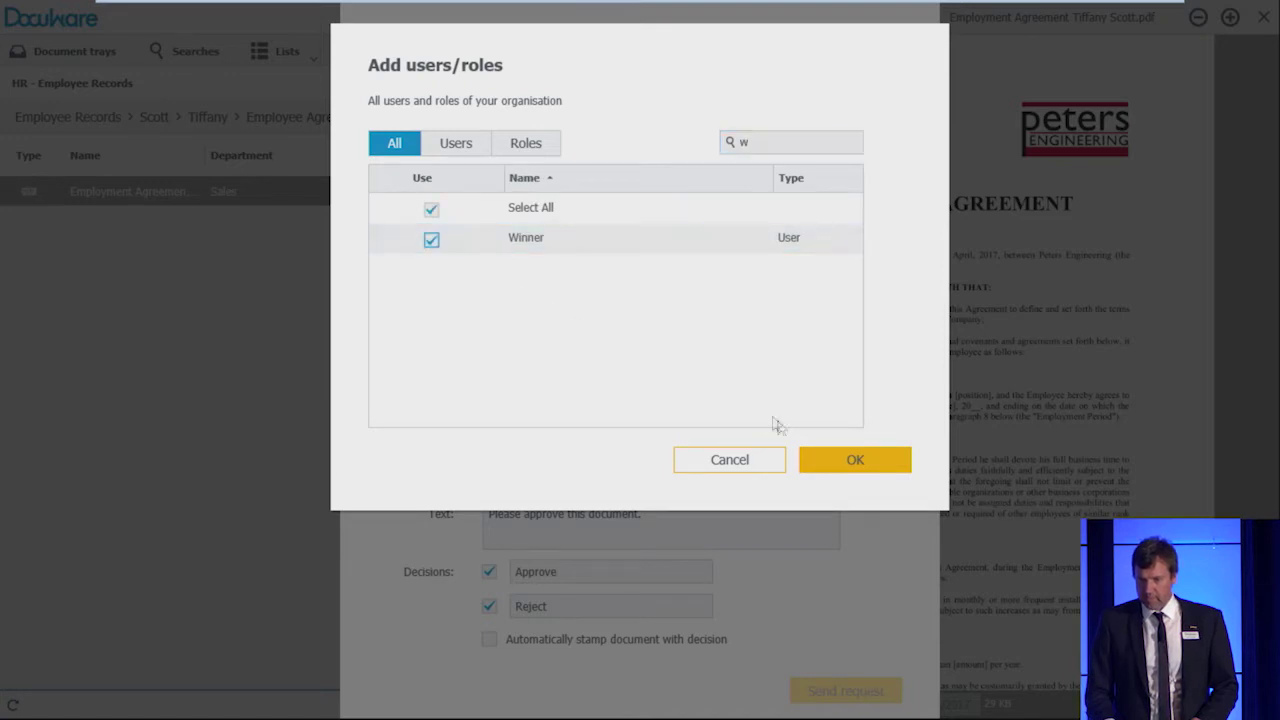
{"action": "left_click", "coordinate": [820, 463]}
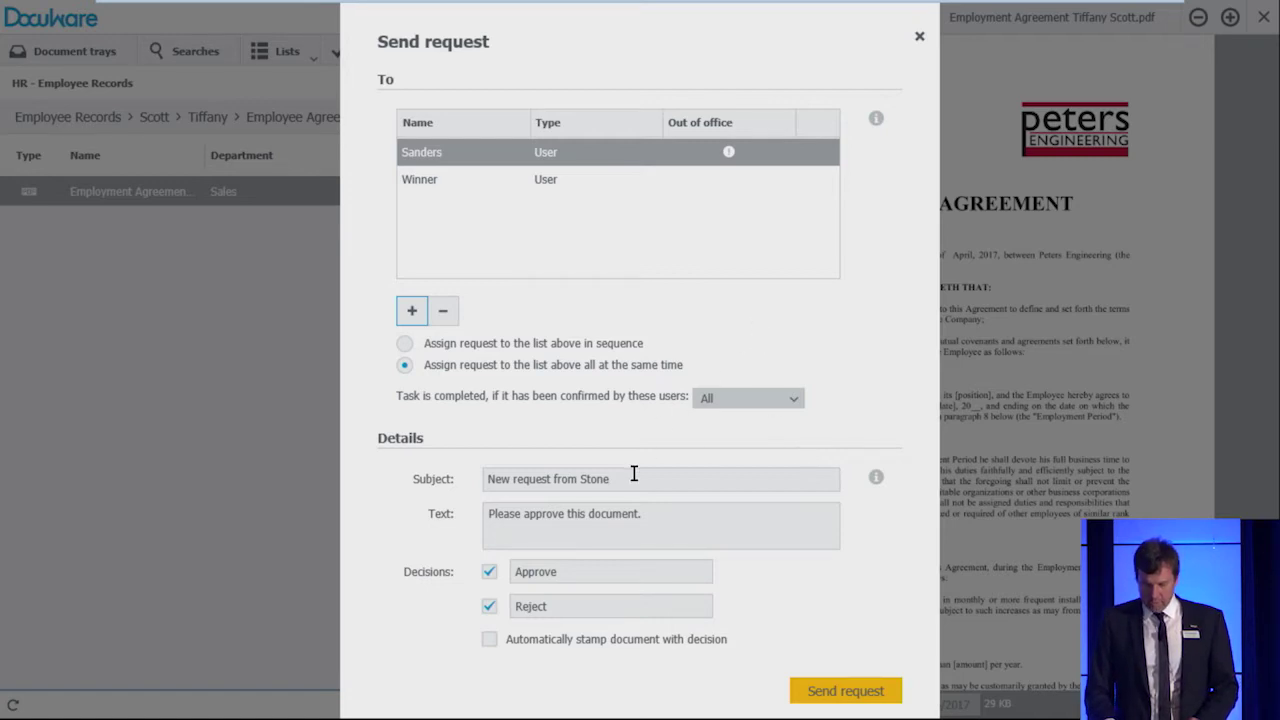
Step: Set the subject to 'Approve employee agreement' and write a short approval message with a sign-off
{"action": "left_click_drag", "start_coordinate": [634, 478], "coordinate": [486, 478]}
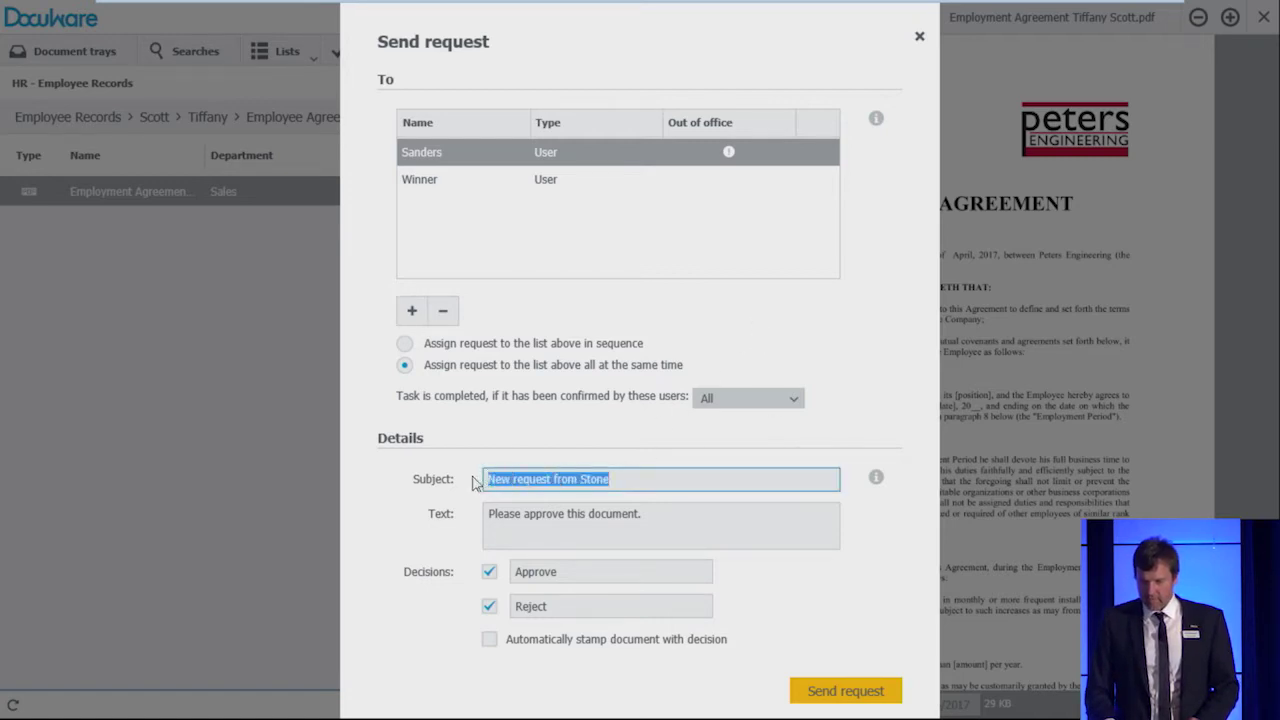
{"action": "type", "text": "Approve employ"}
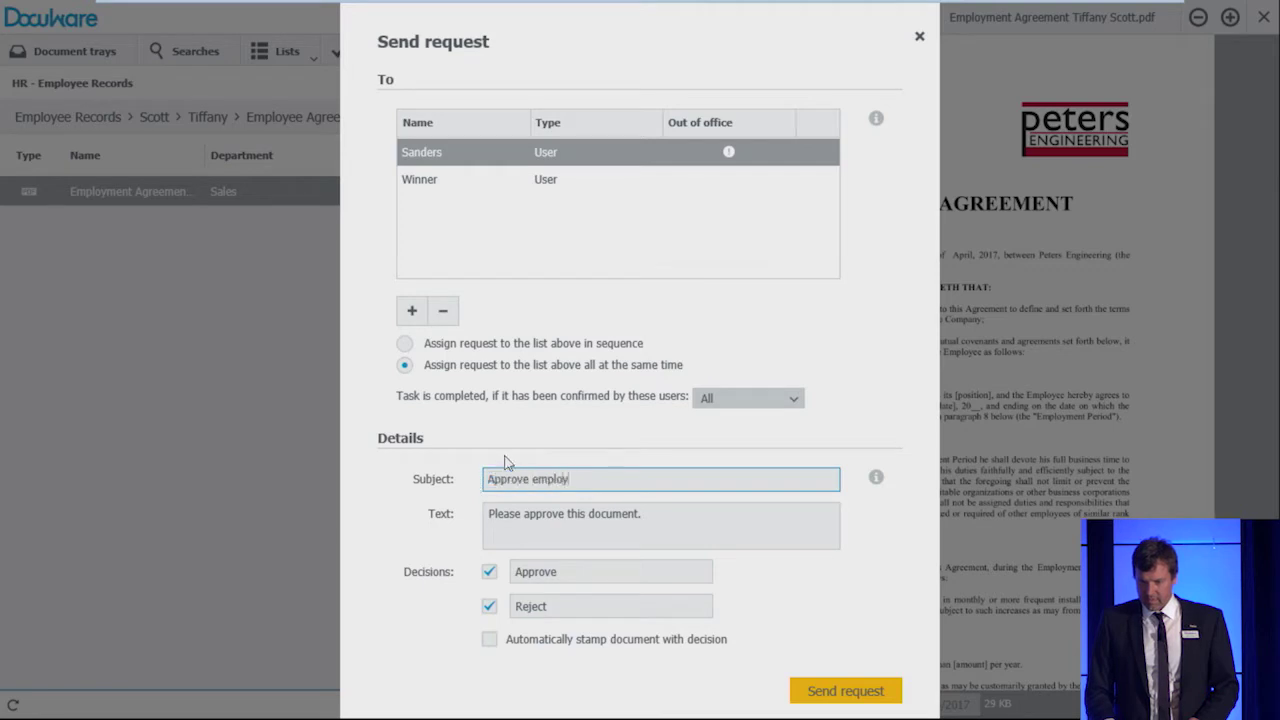
{"action": "type", "text": "ee agreement"}
{"action": "key", "text": "Tab"}
{"action": "type", "text": "Hi,"}
{"action": "key", "text": "Return"}
{"action": "type", "text": "please approve Tiffan"}
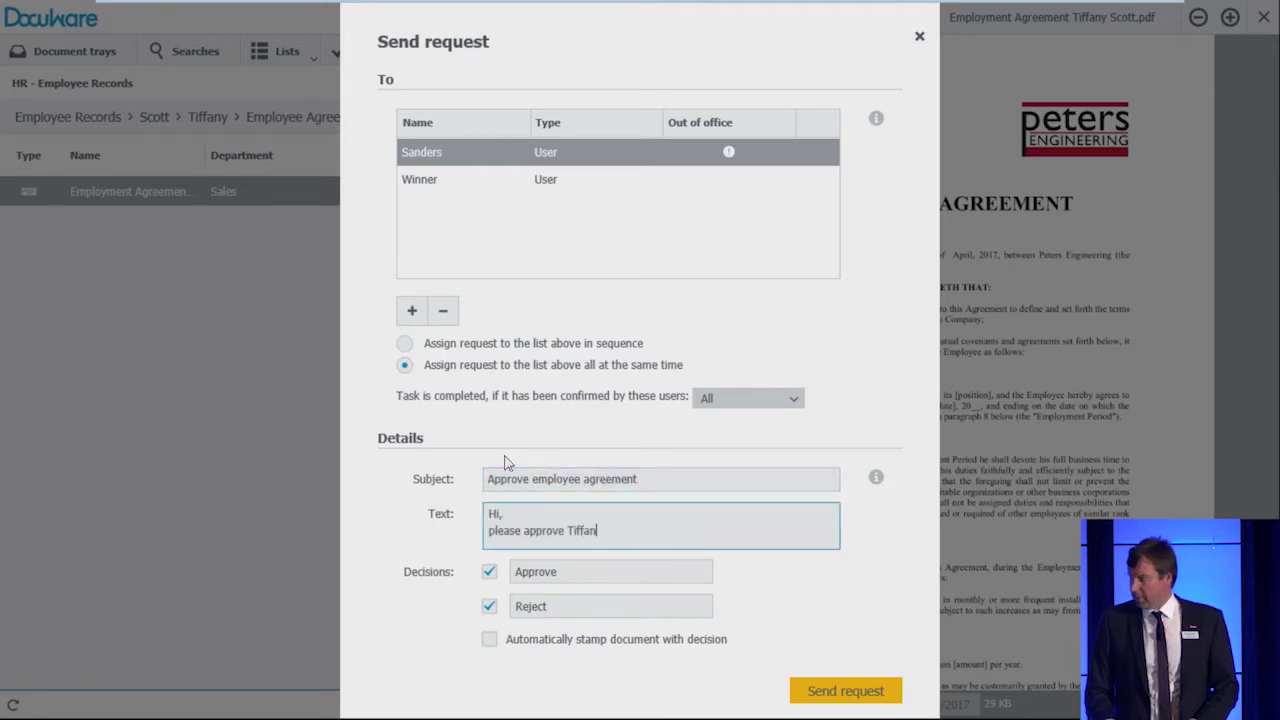
{"action": "type", "text": "y´s agreement."}
{"action": "key", "text": "Return"}
{"action": "type", "text": "Thanks, Simon"}
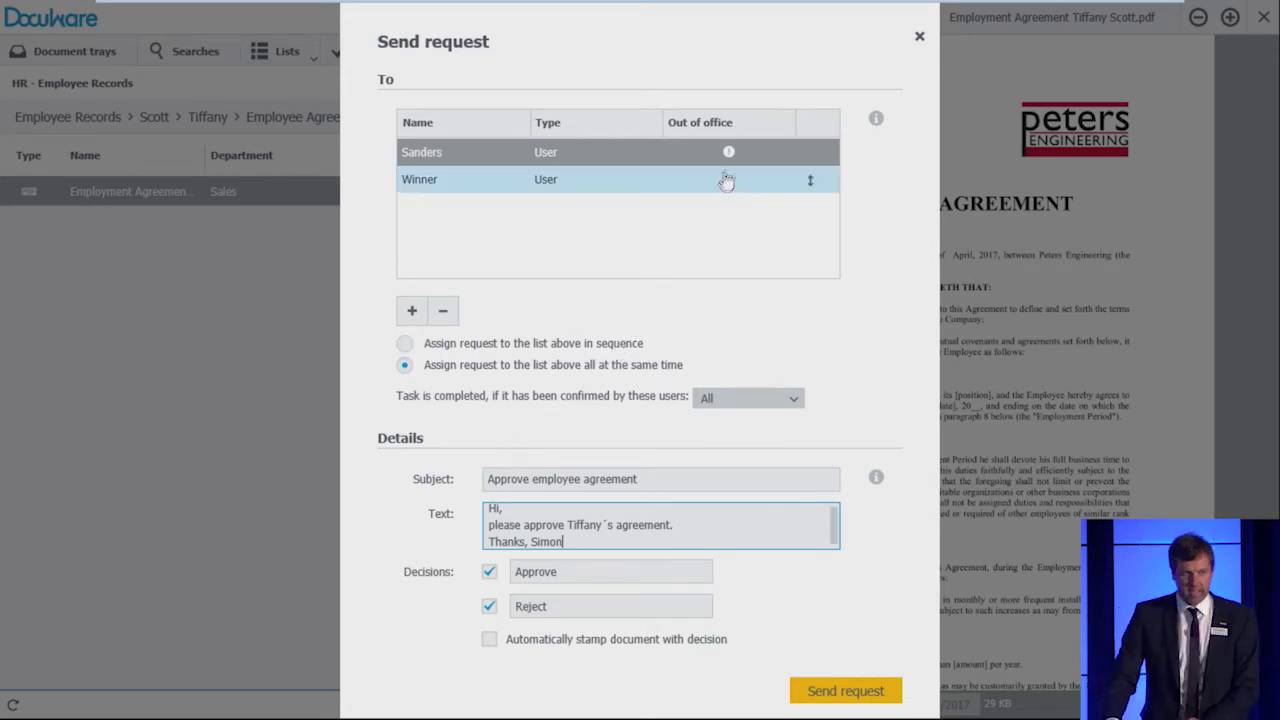
{"action": "mouse_move", "coordinate": [729, 160]}
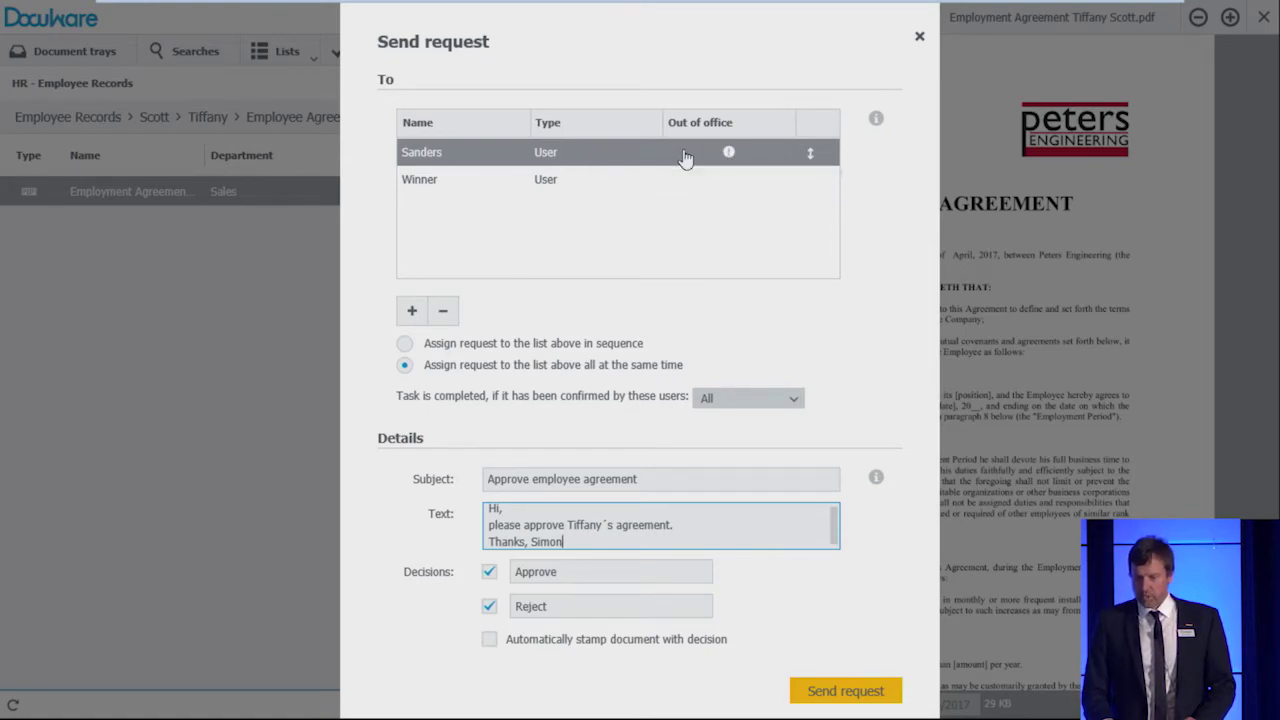
Step: Remove the out-of-office recipient and send the request to the remaining user
{"action": "left_click", "coordinate": [443, 311]}
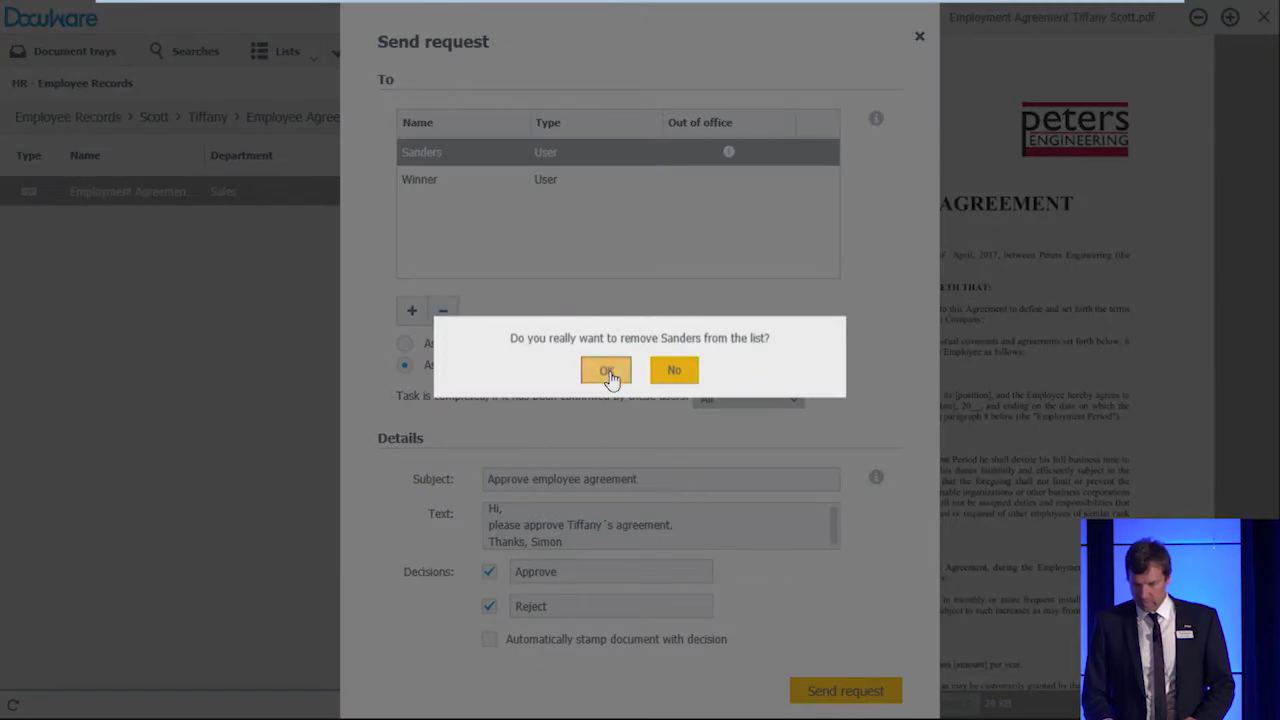
{"action": "left_click", "coordinate": [606, 371]}
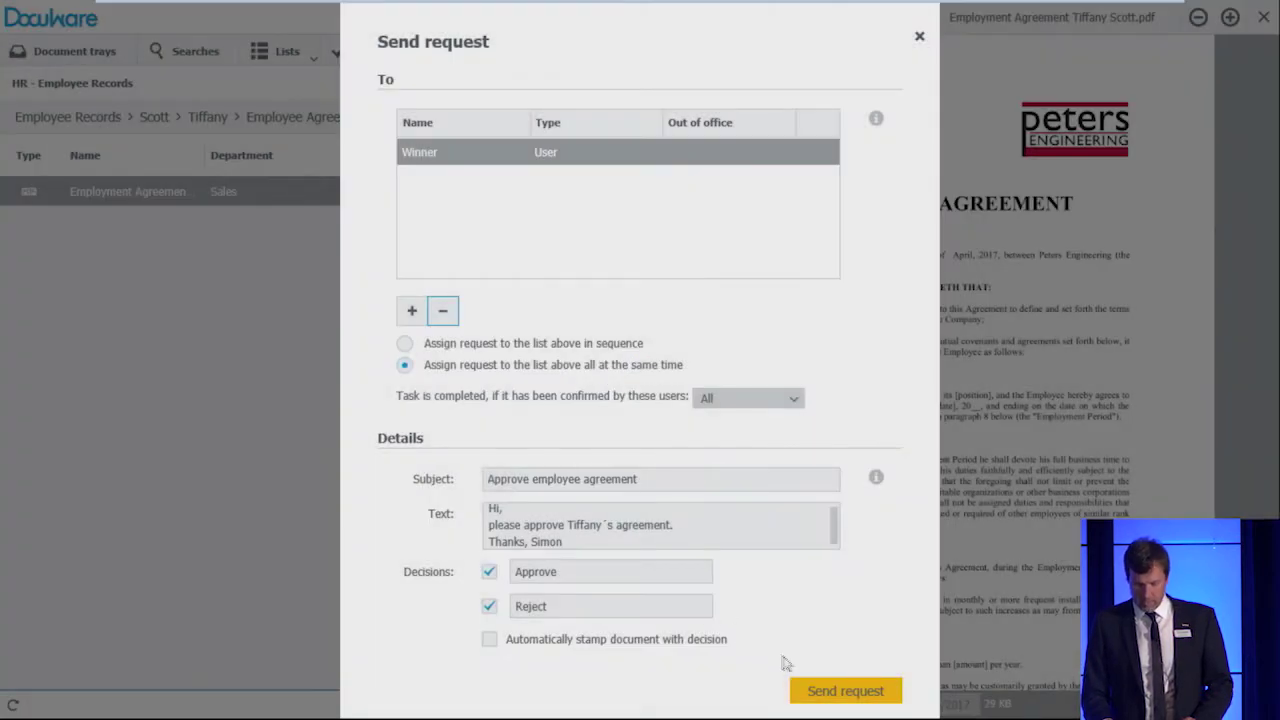
{"action": "left_click", "coordinate": [826, 698]}
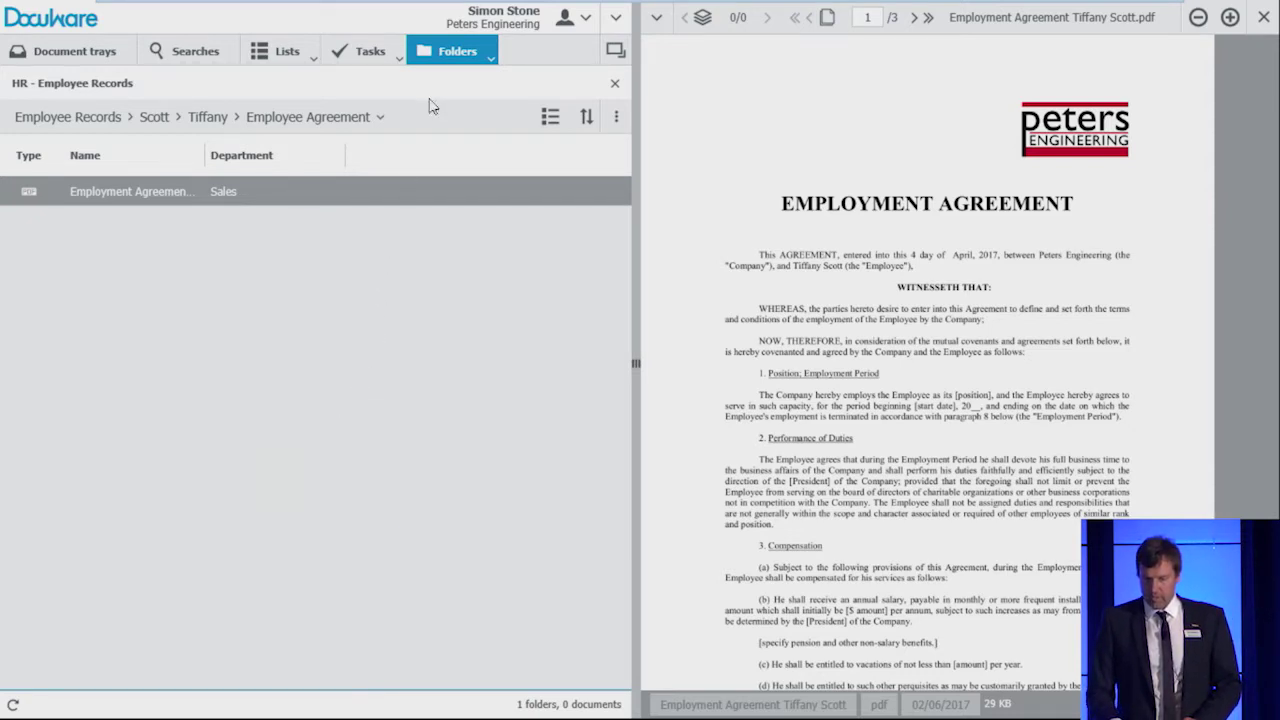
Step: Review the Employment Agreement request's decisions under Sent requests, then close the task
{"action": "left_click", "coordinate": [350, 55]}
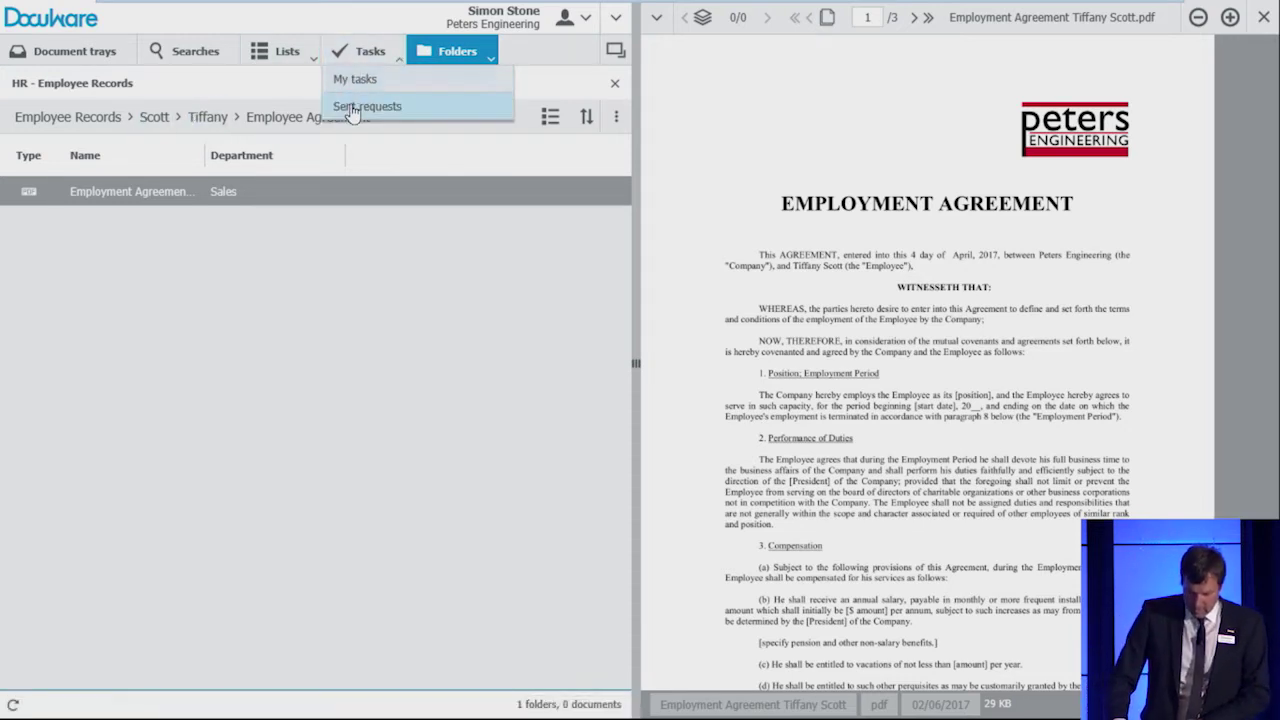
{"action": "left_click", "coordinate": [352, 108]}
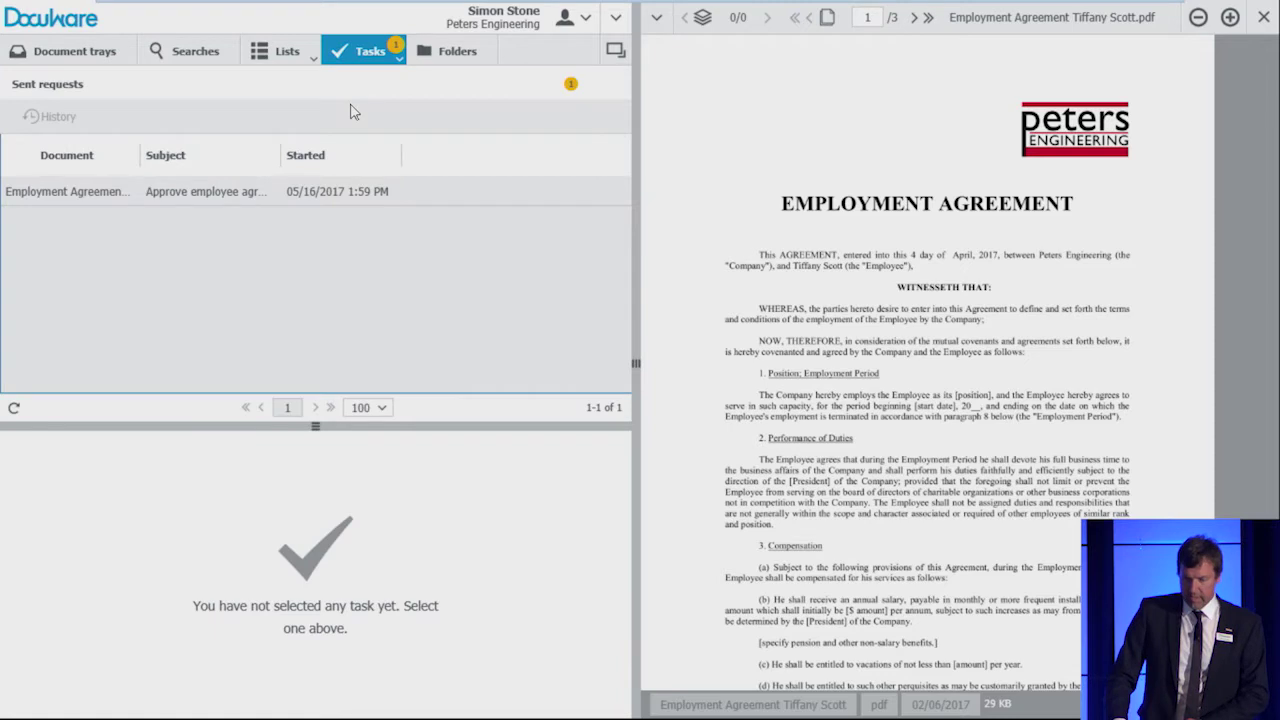
{"action": "left_click", "coordinate": [316, 199]}
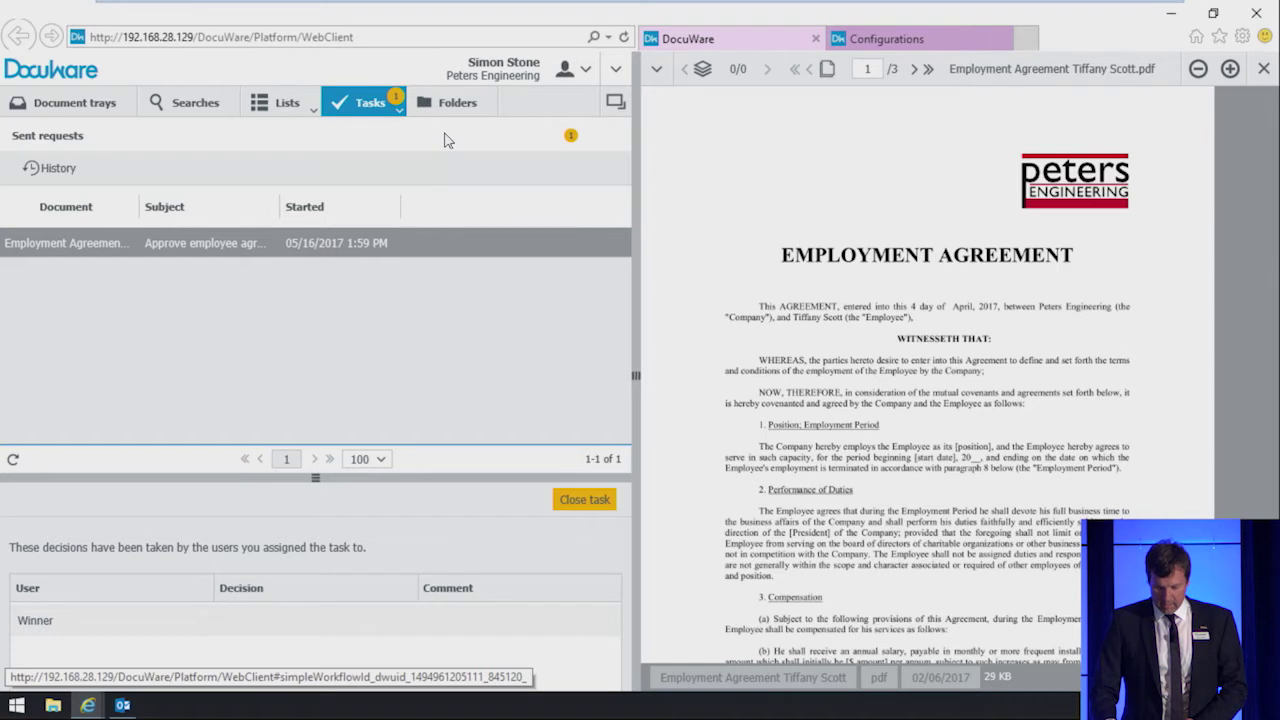
{"action": "left_click", "coordinate": [567, 505]}
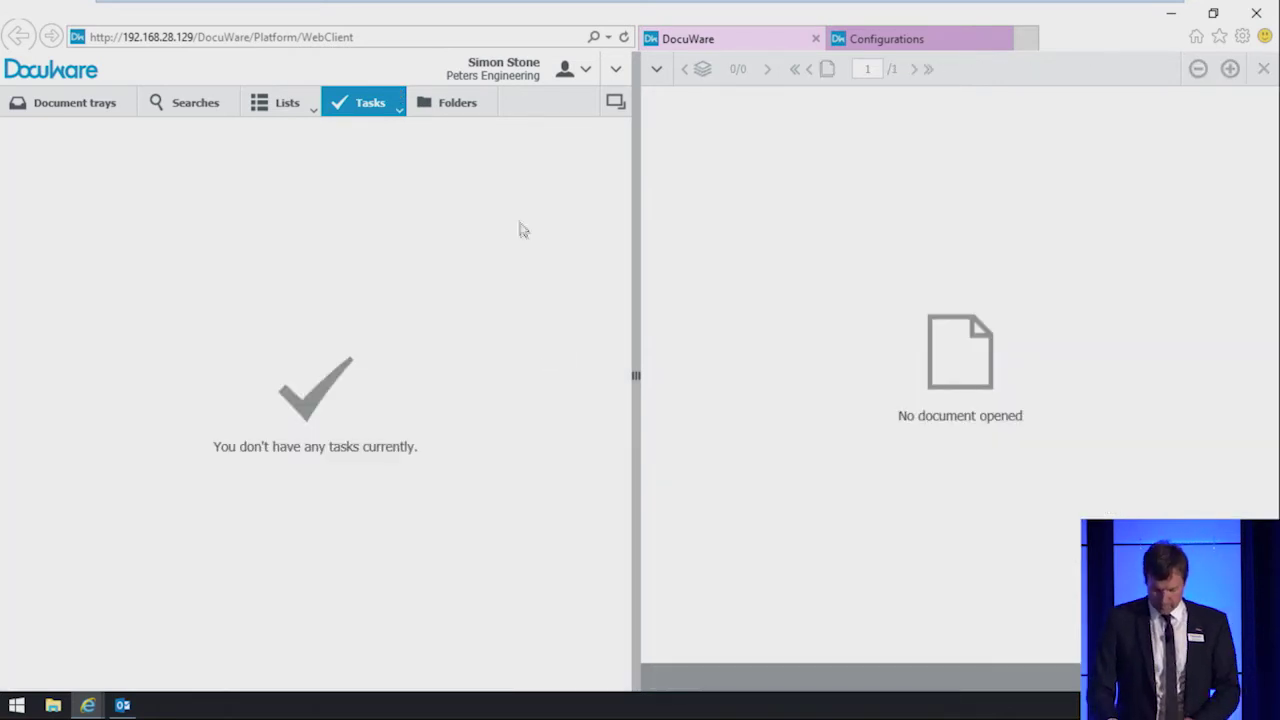
Step: Return to Folders and go up to the Employee Records top level
{"action": "left_click", "coordinate": [457, 110]}
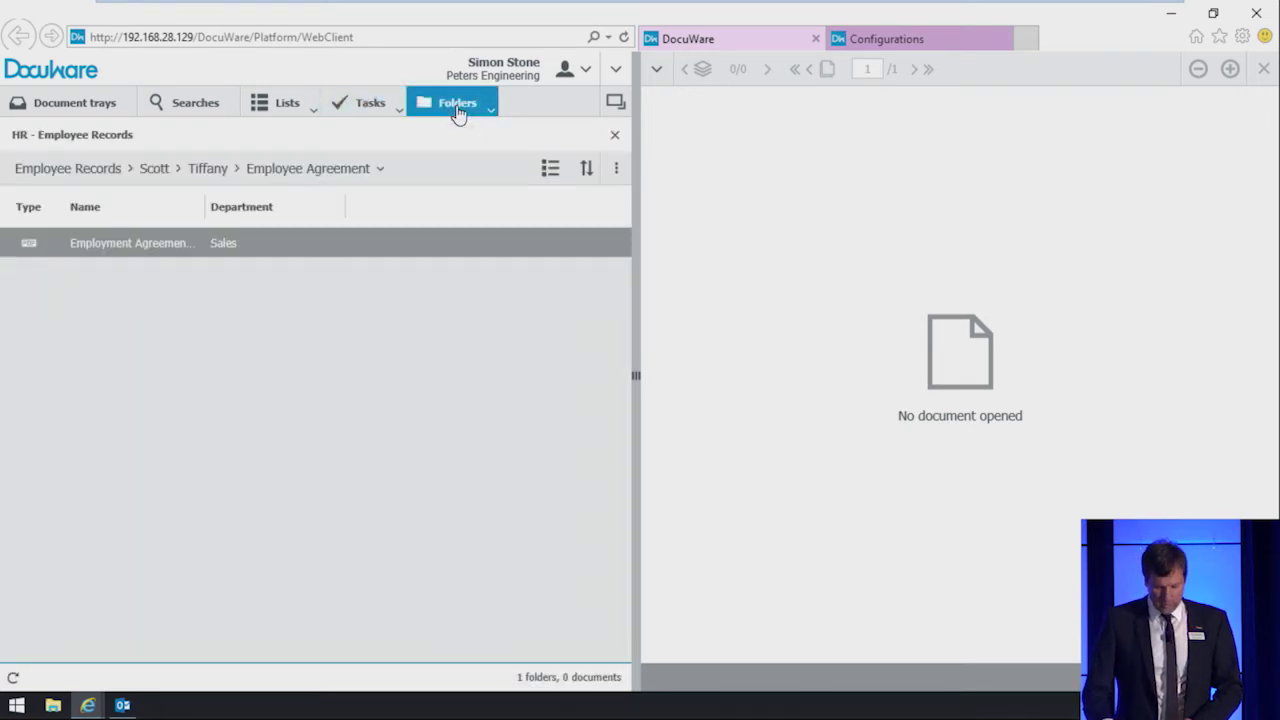
{"action": "left_click", "coordinate": [80, 172]}
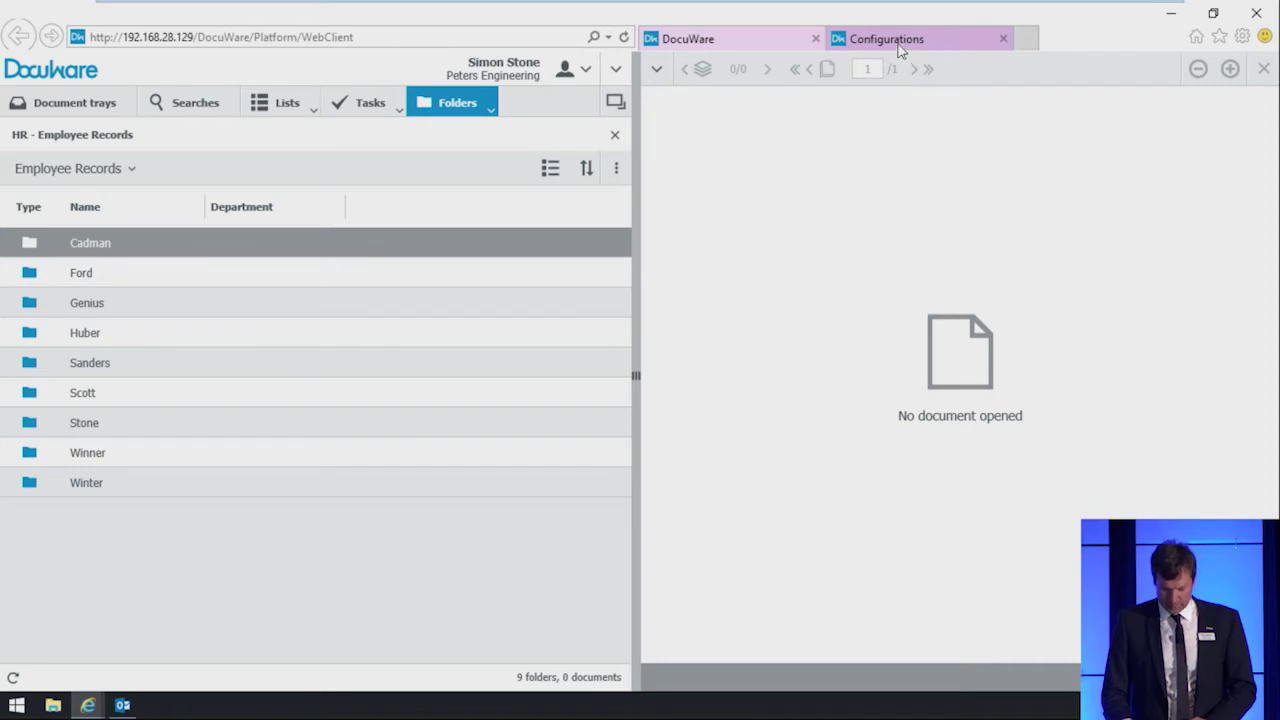
Step: From the Configurations overview, open Forms and start editing the Employee Info form
{"action": "left_click", "coordinate": [898, 45]}
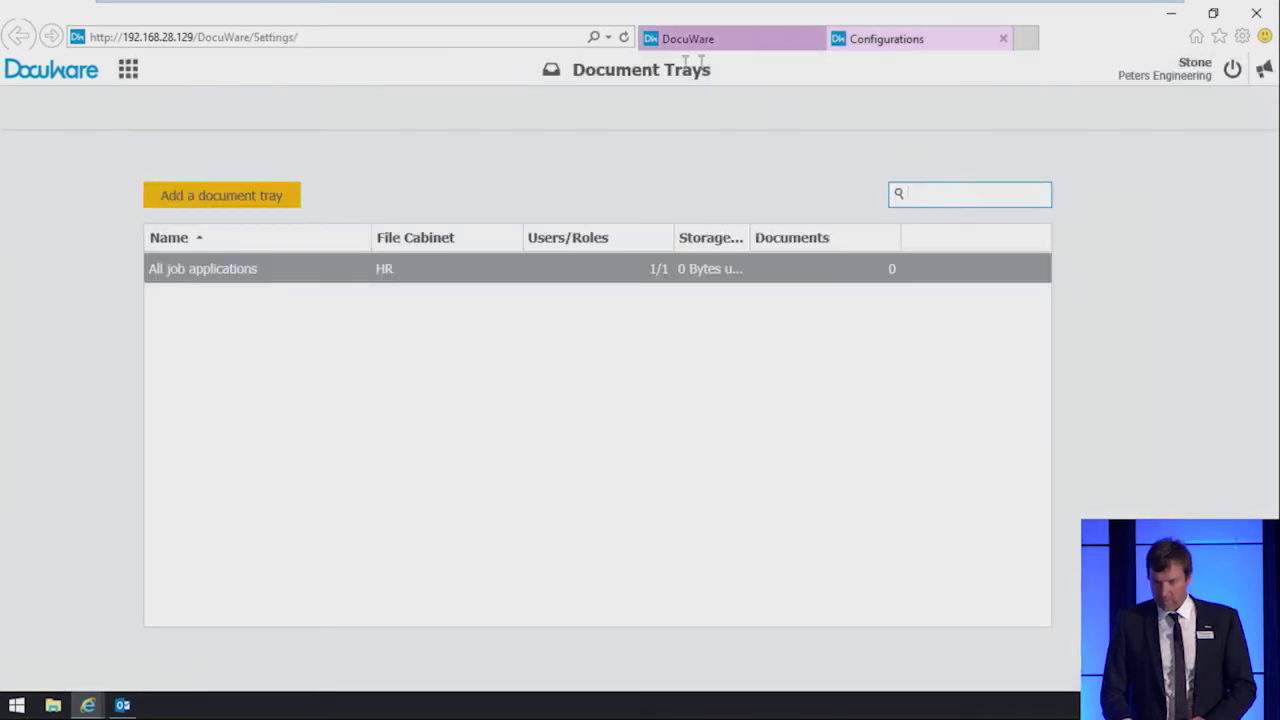
{"action": "left_click", "coordinate": [128, 74]}
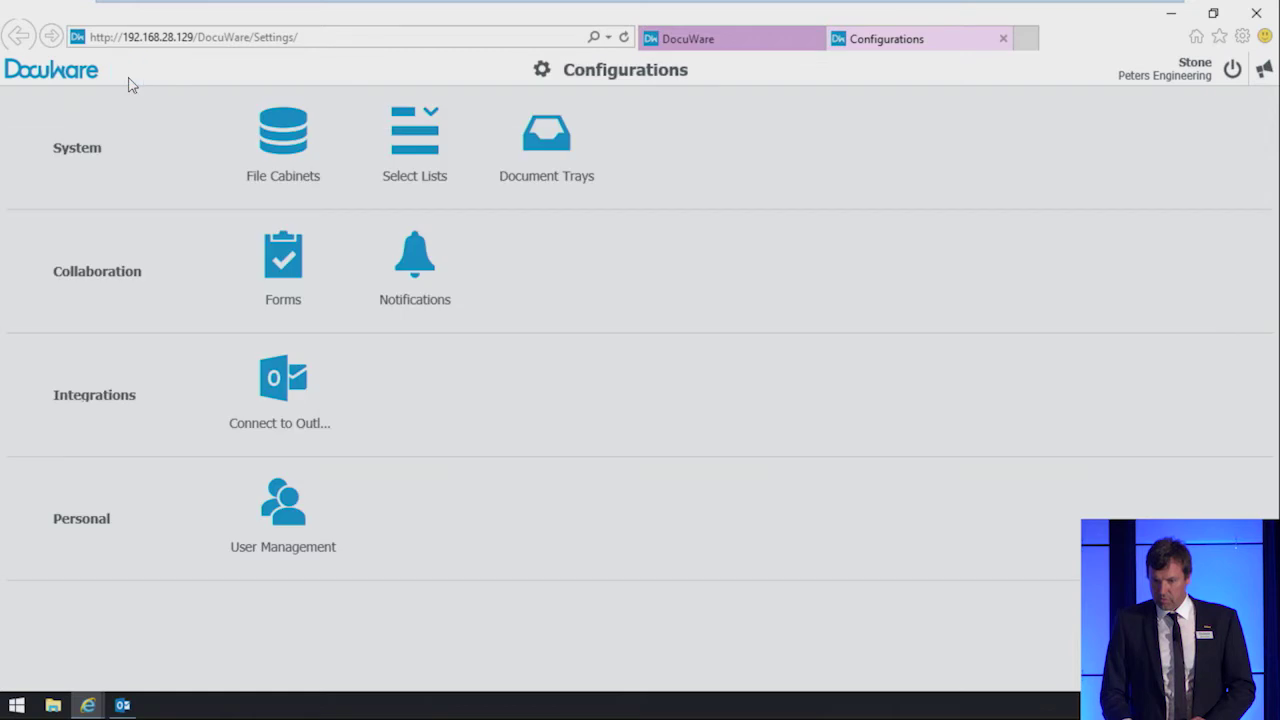
{"action": "left_click", "coordinate": [282, 276]}
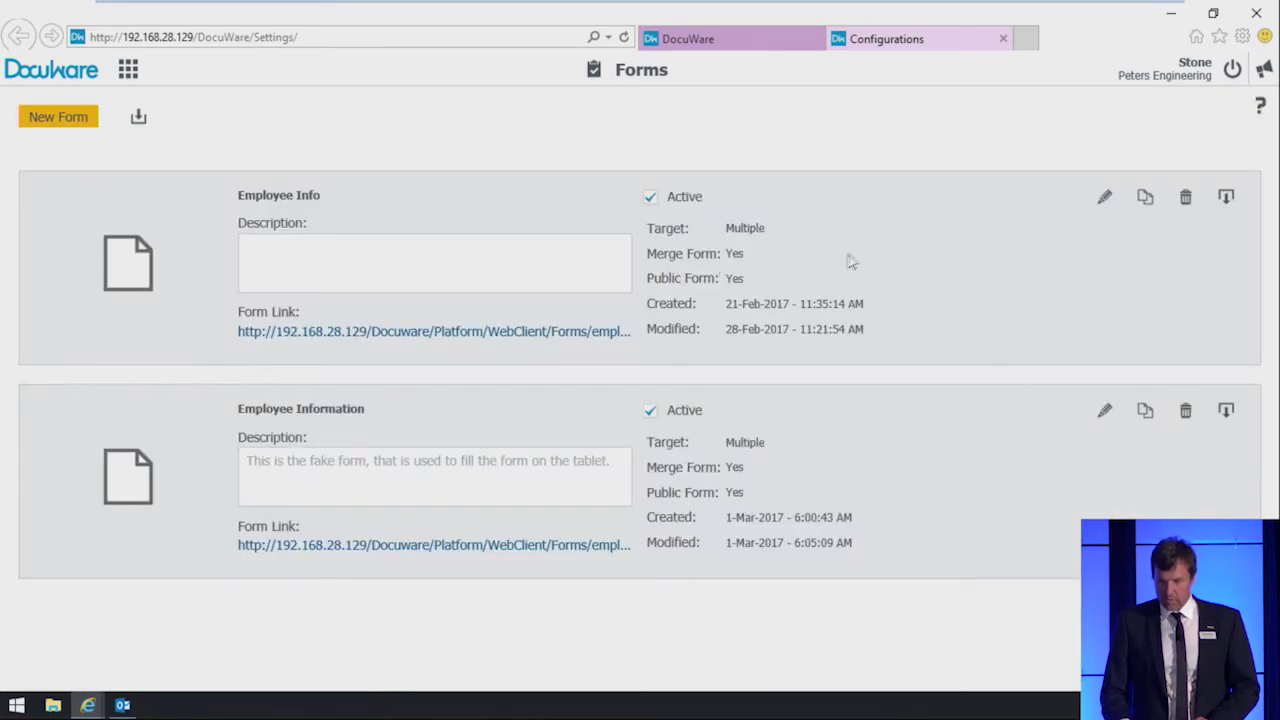
{"action": "left_click", "coordinate": [1104, 200]}
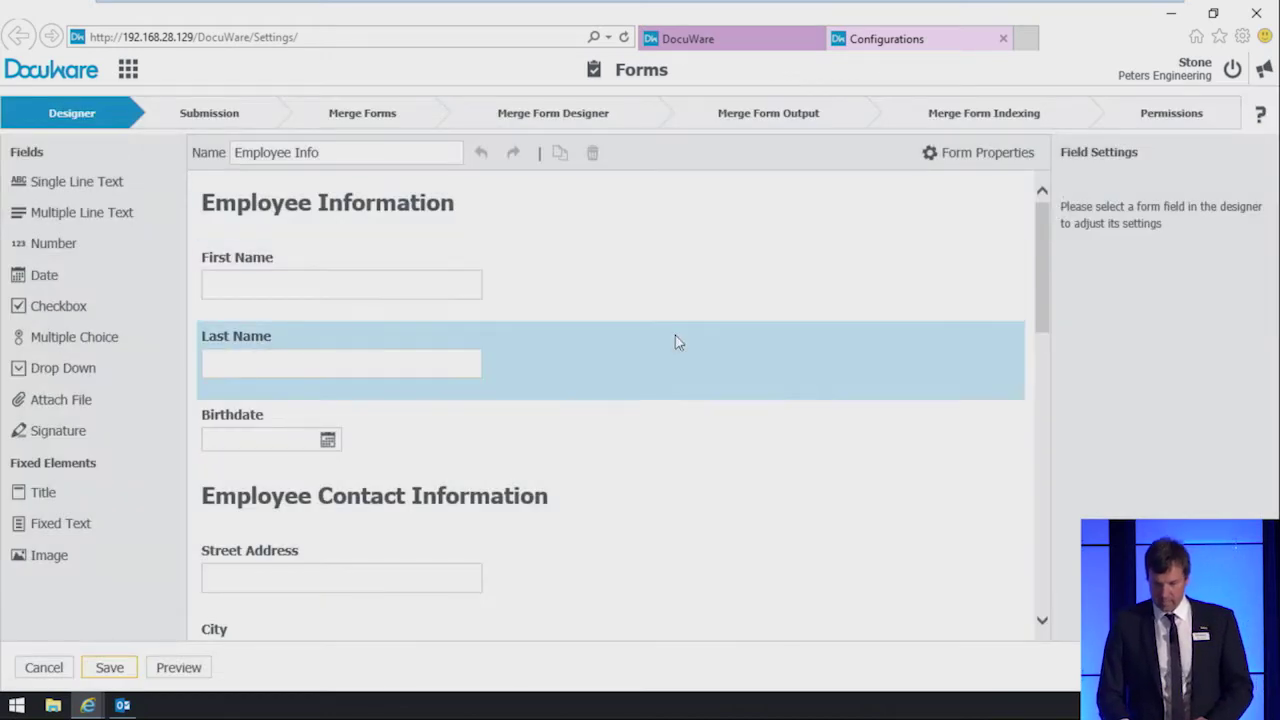
Step: Add an Attach File field above Signature in Driver's Information, labelled Driver's License
{"action": "scroll", "coordinate": [675, 343], "scroll_direction": "down", "scroll_amount": 3}
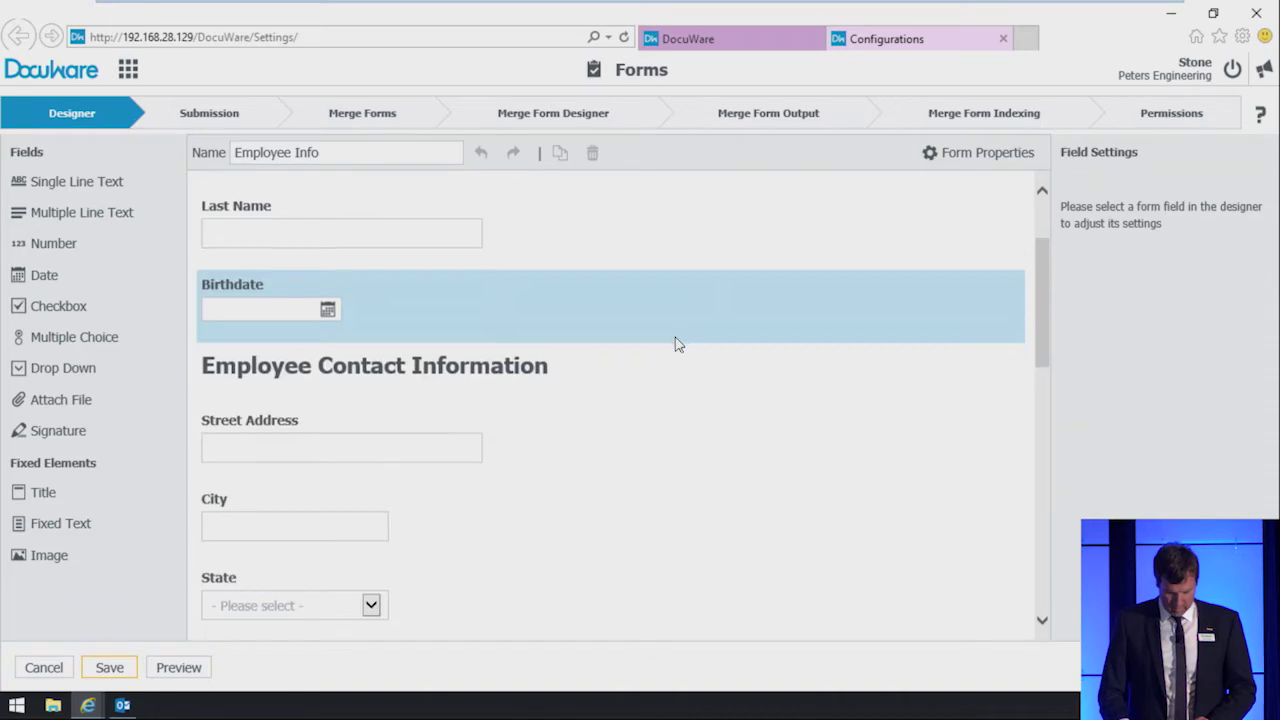
{"action": "scroll", "coordinate": [675, 345], "scroll_direction": "down", "scroll_amount": 5}
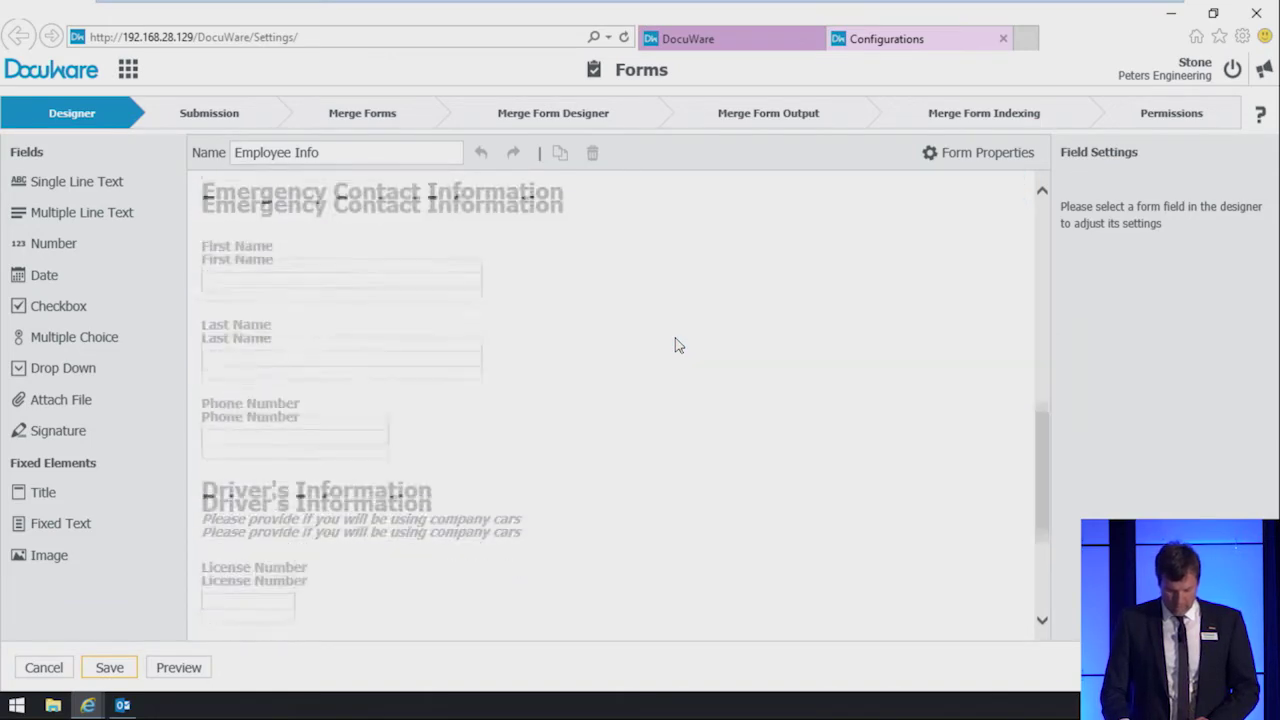
{"action": "scroll", "coordinate": [677, 346], "scroll_direction": "down", "scroll_amount": 1}
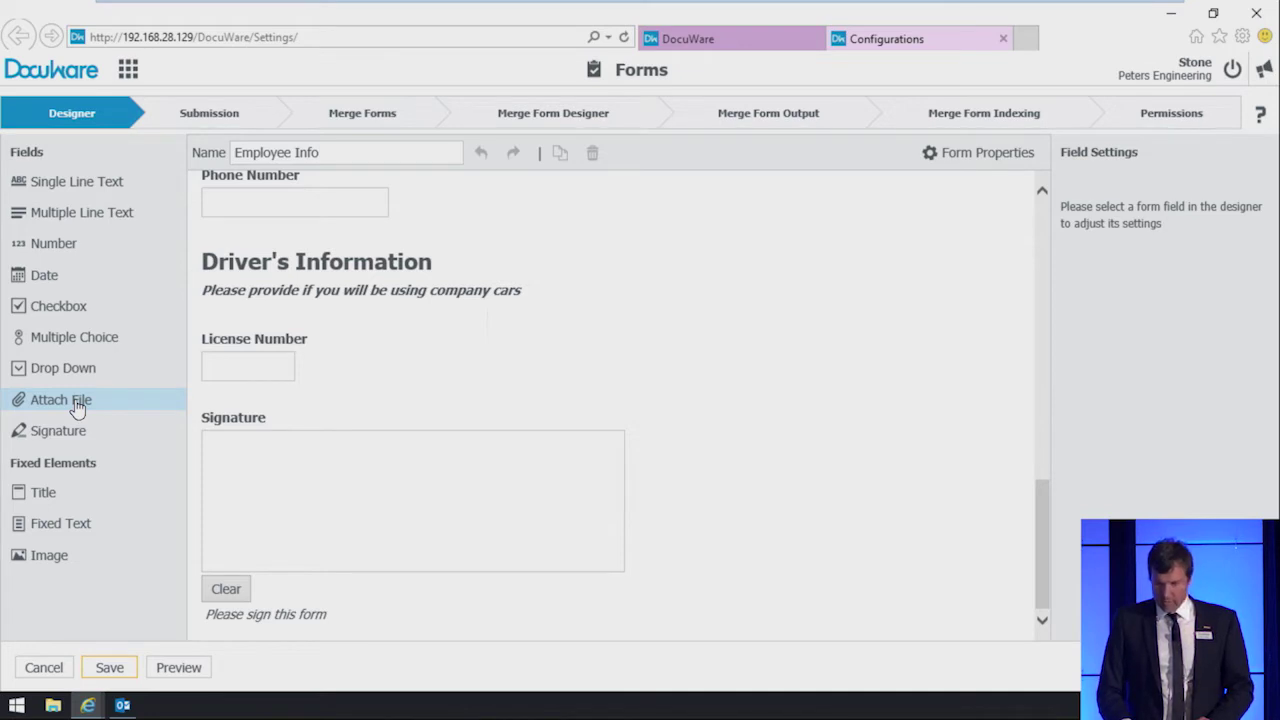
{"action": "left_click_drag", "start_coordinate": [78, 408], "coordinate": [275, 406]}
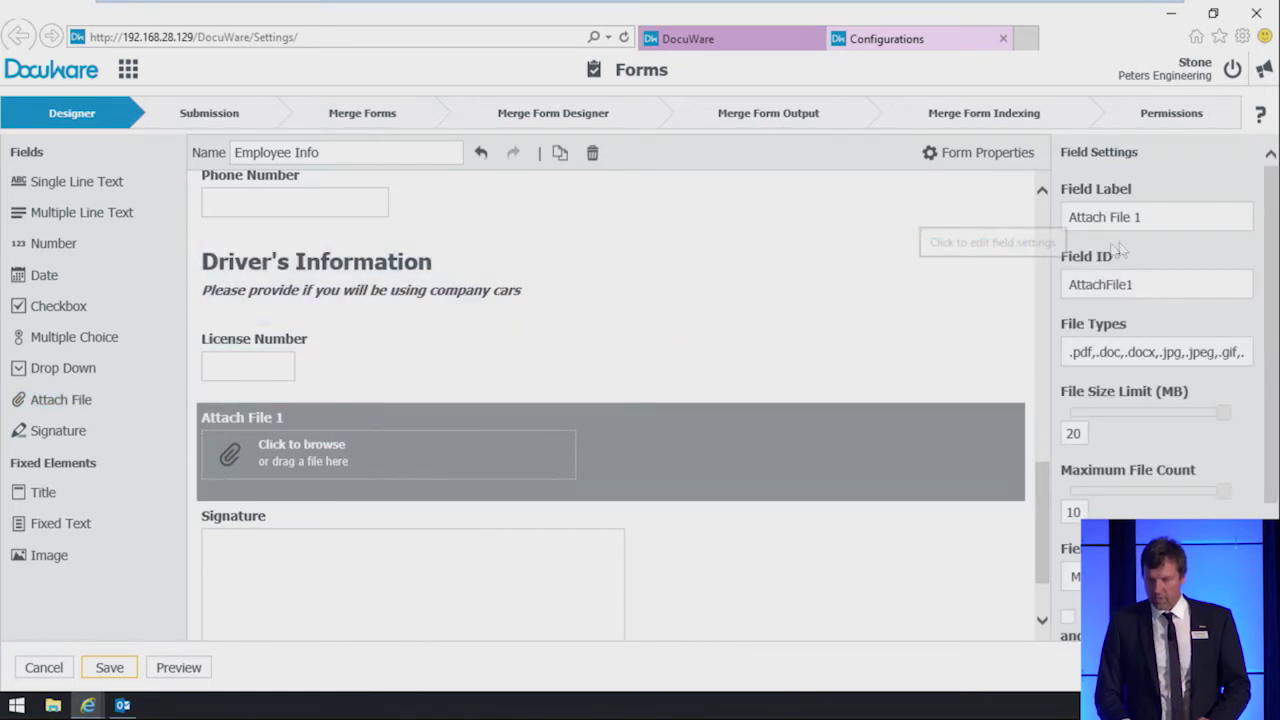
{"action": "left_click_drag", "start_coordinate": [1142, 217], "coordinate": [1056, 224]}
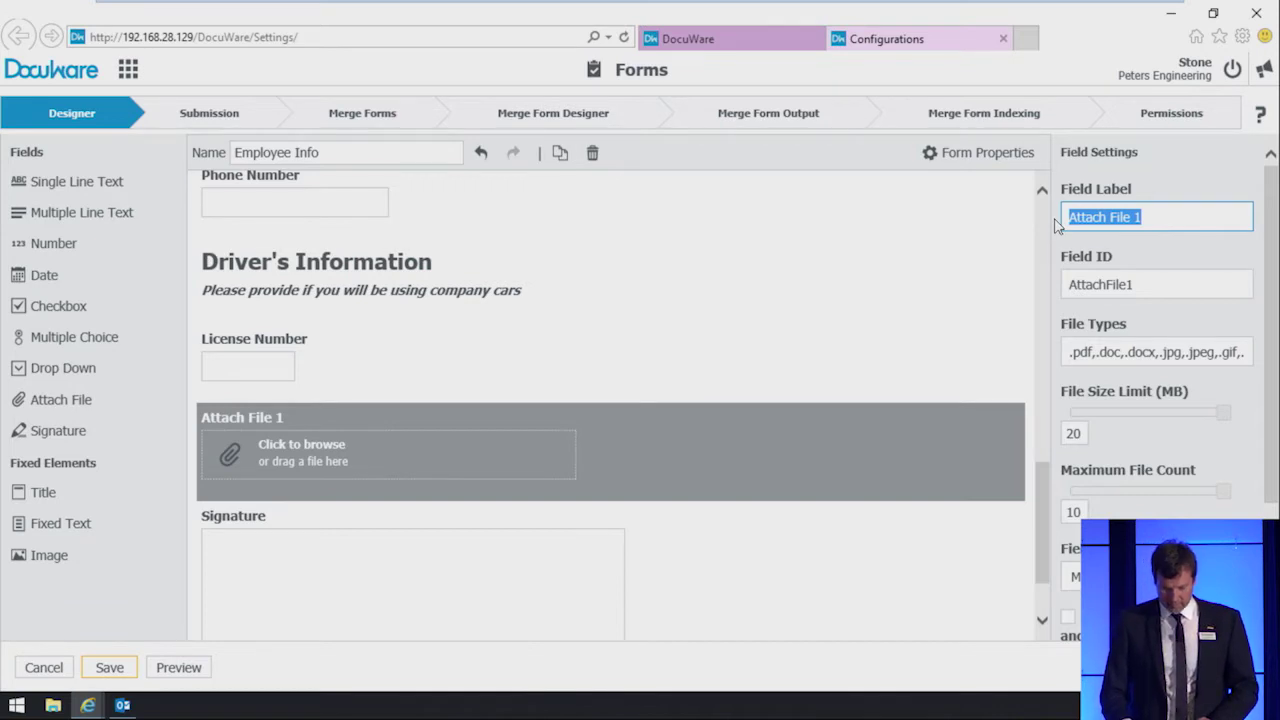
{"action": "type", "text": "Driver's License"}
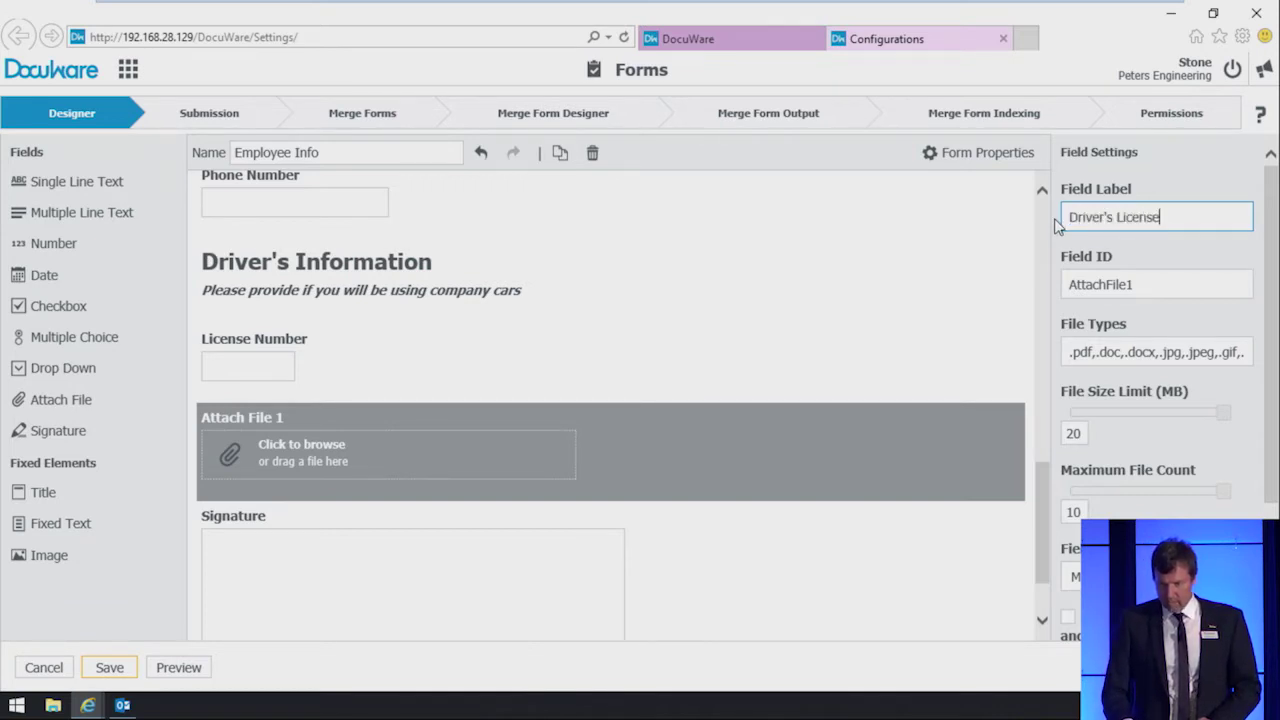
{"action": "key", "text": "Tab"}
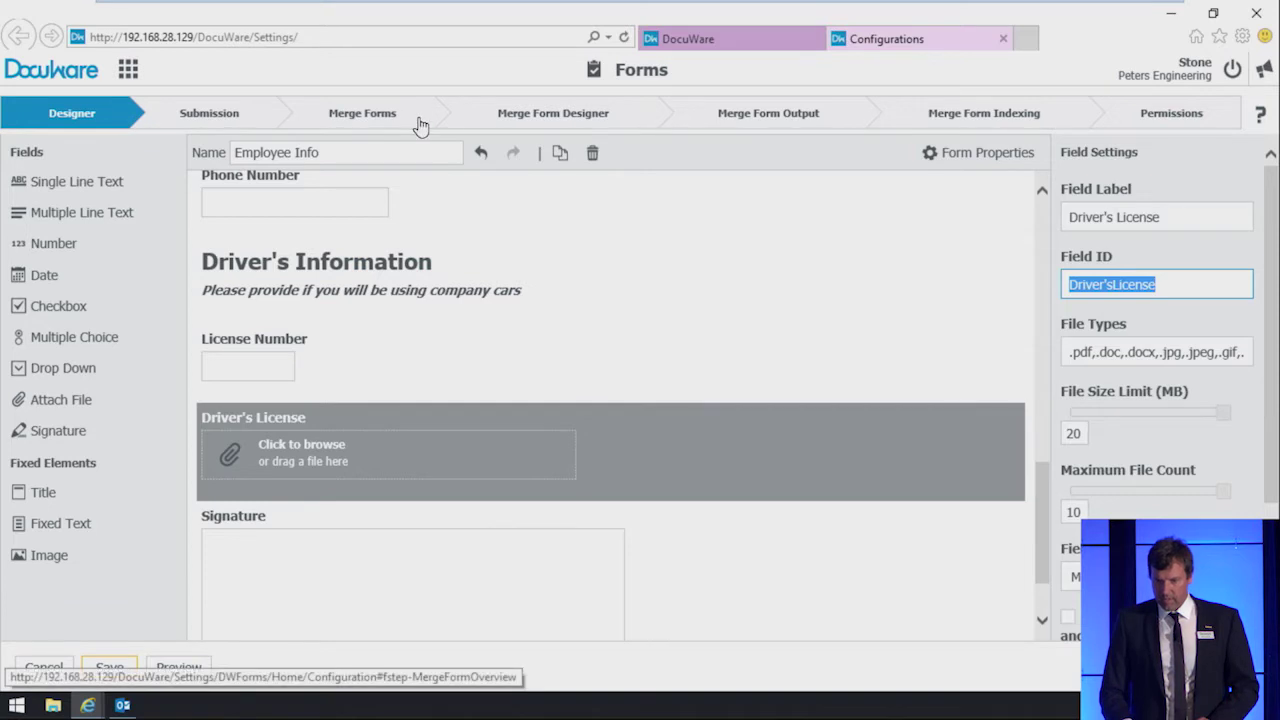
Step: Untick Driver's License in the Employee Information merge form output, save, and return to Forms
{"action": "left_click", "coordinate": [420, 127]}
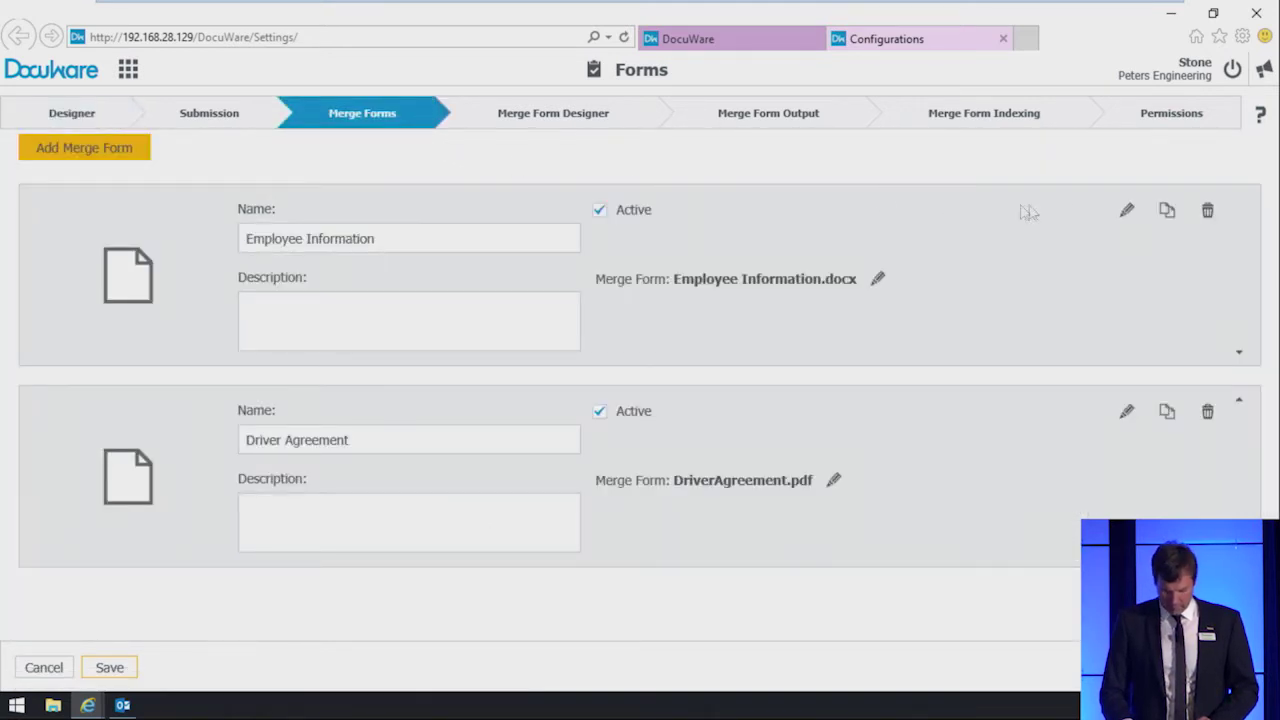
{"action": "left_click", "coordinate": [1127, 212]}
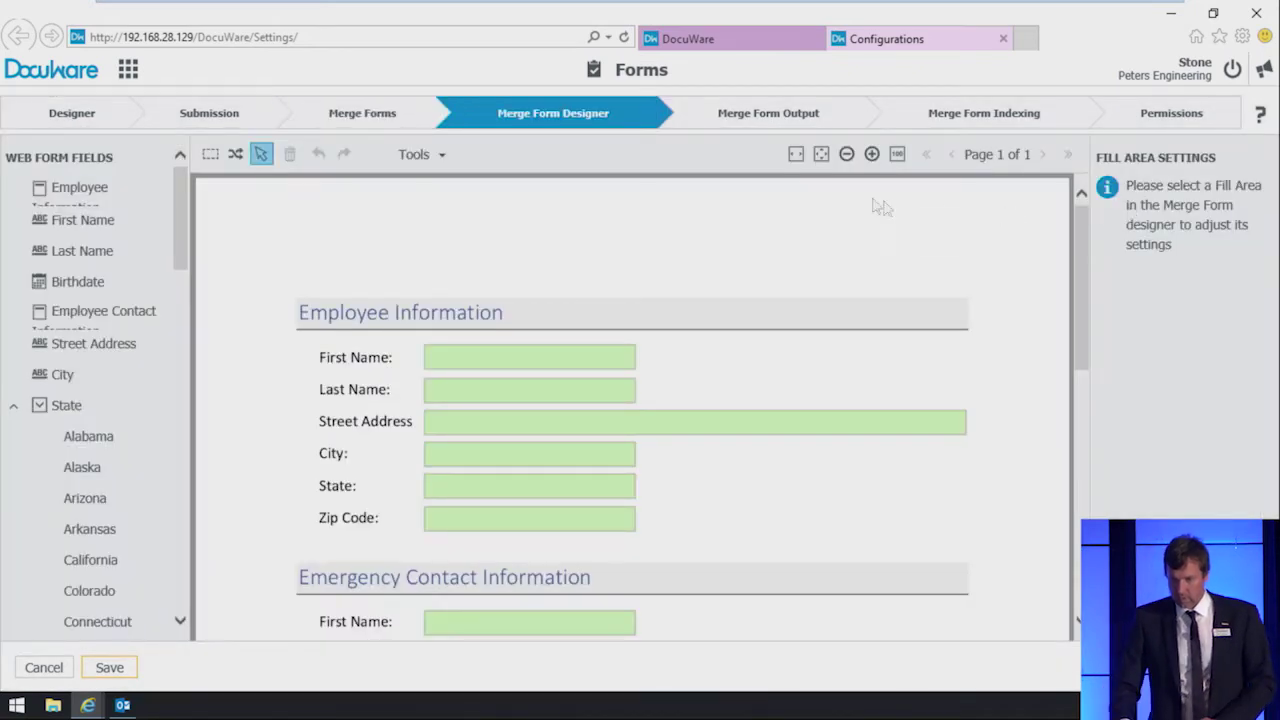
{"action": "left_click", "coordinate": [730, 124]}
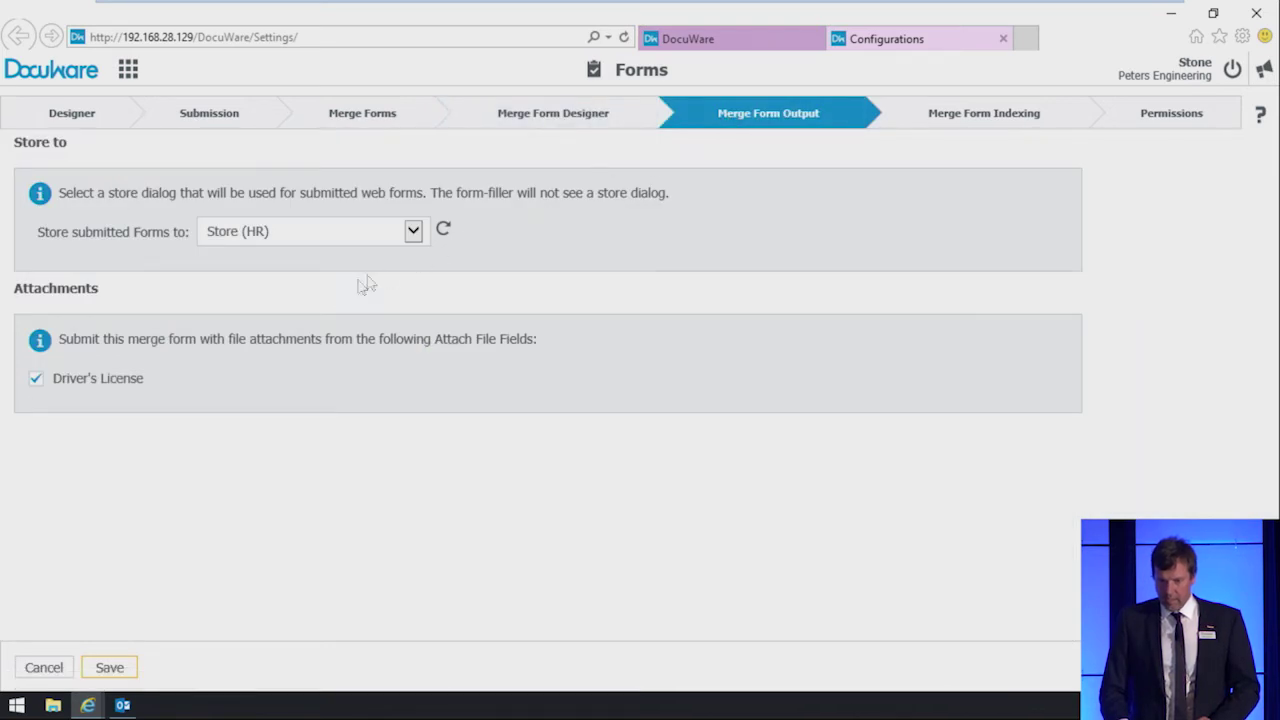
{"action": "left_click", "coordinate": [93, 390]}
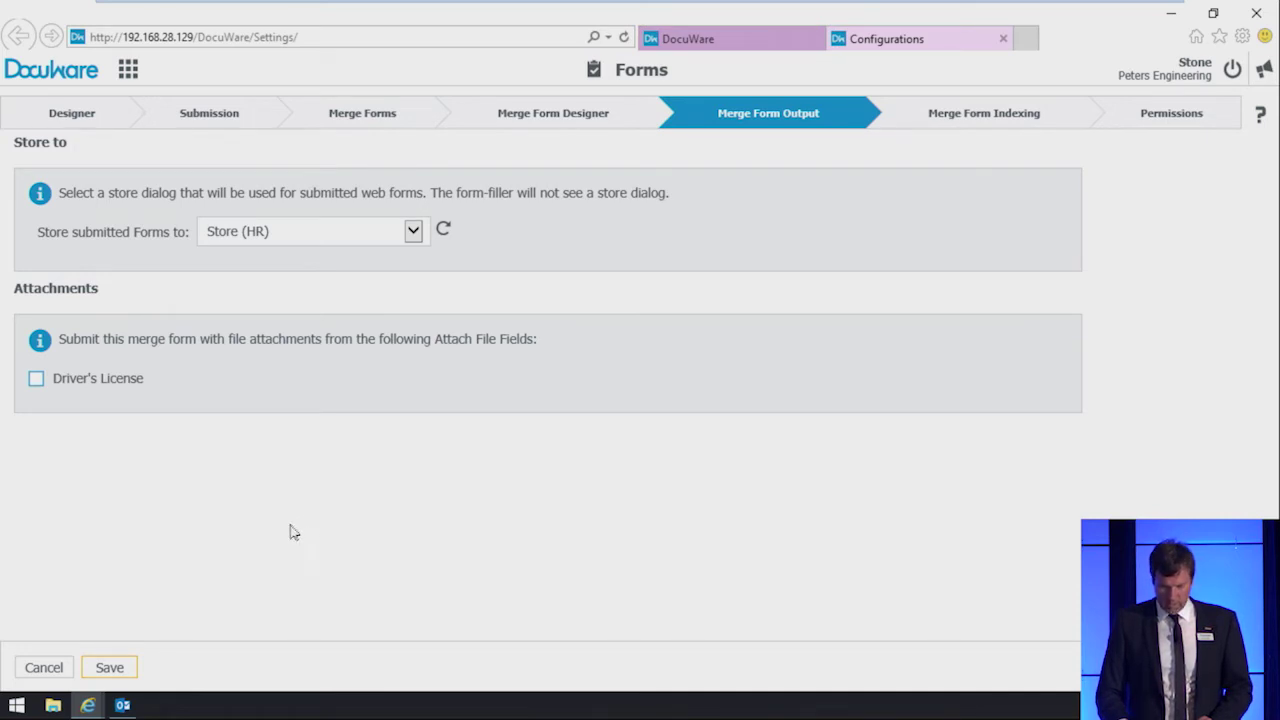
{"action": "left_click", "coordinate": [110, 667]}
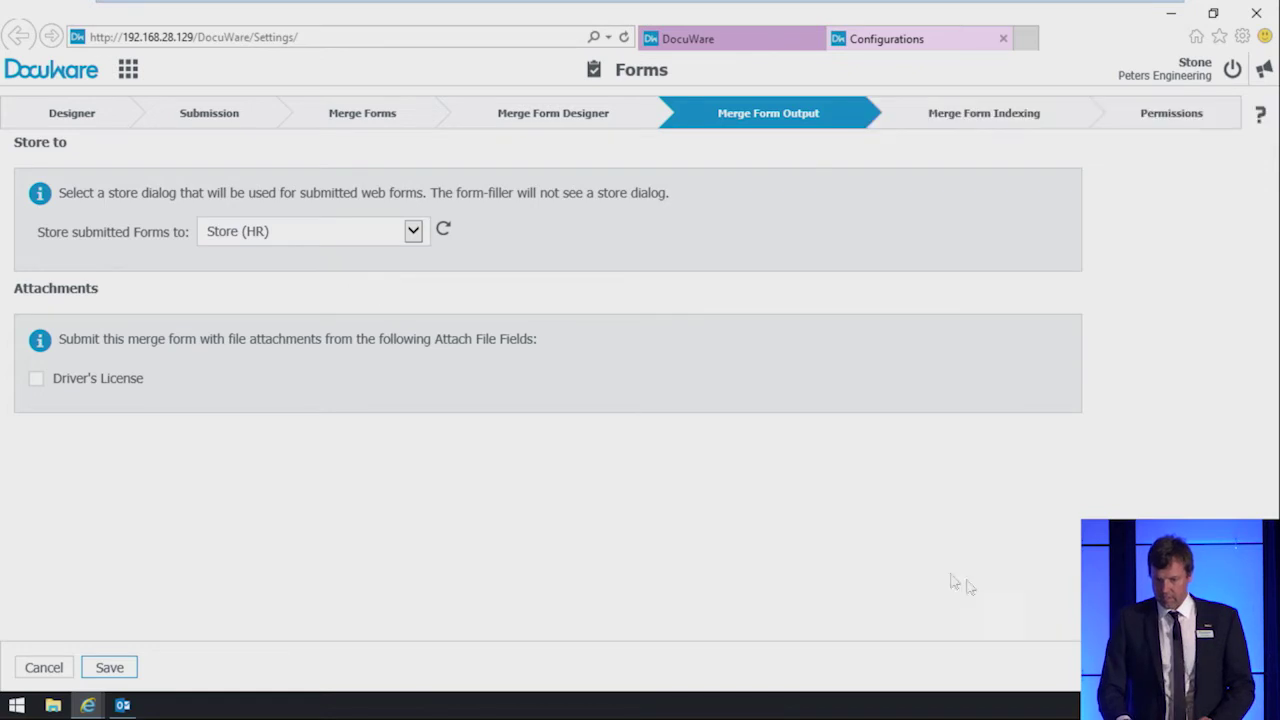
{"action": "left_click", "coordinate": [40, 668]}
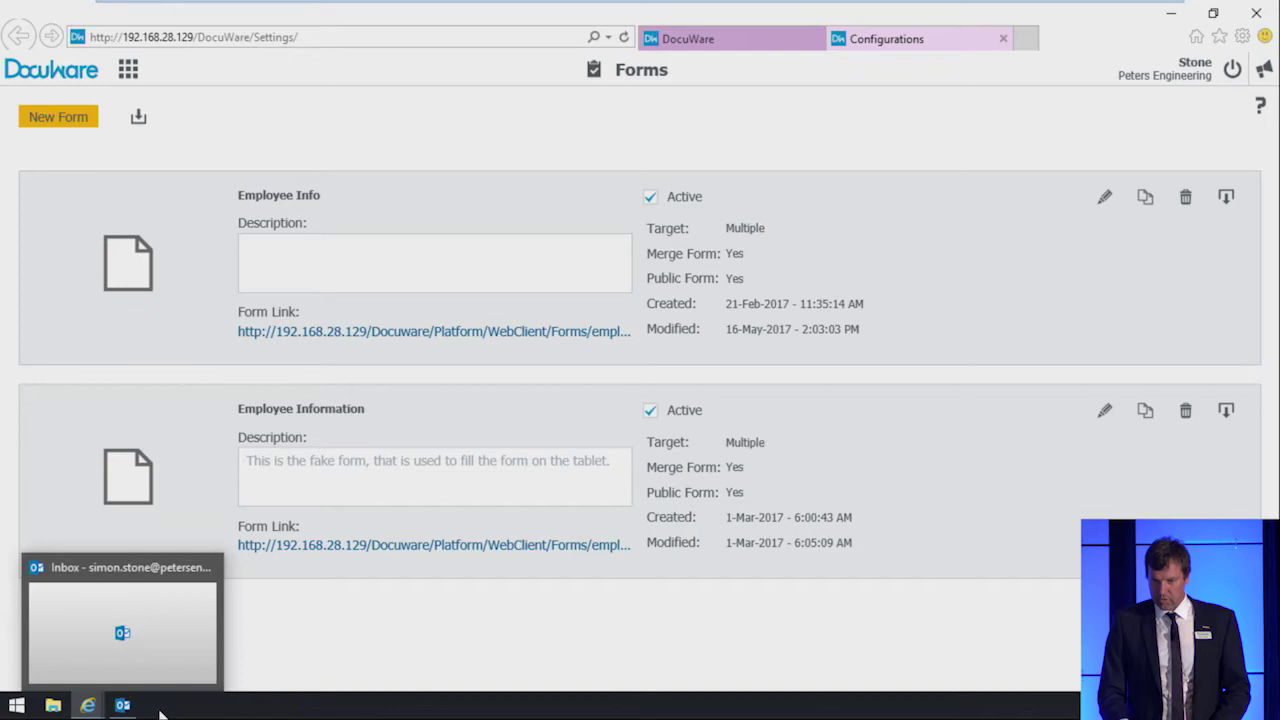
Step: Send the forwarded Welcome to Peters Engineering draft from Outlook's Drafts folder
{"action": "left_click", "coordinate": [122, 705]}
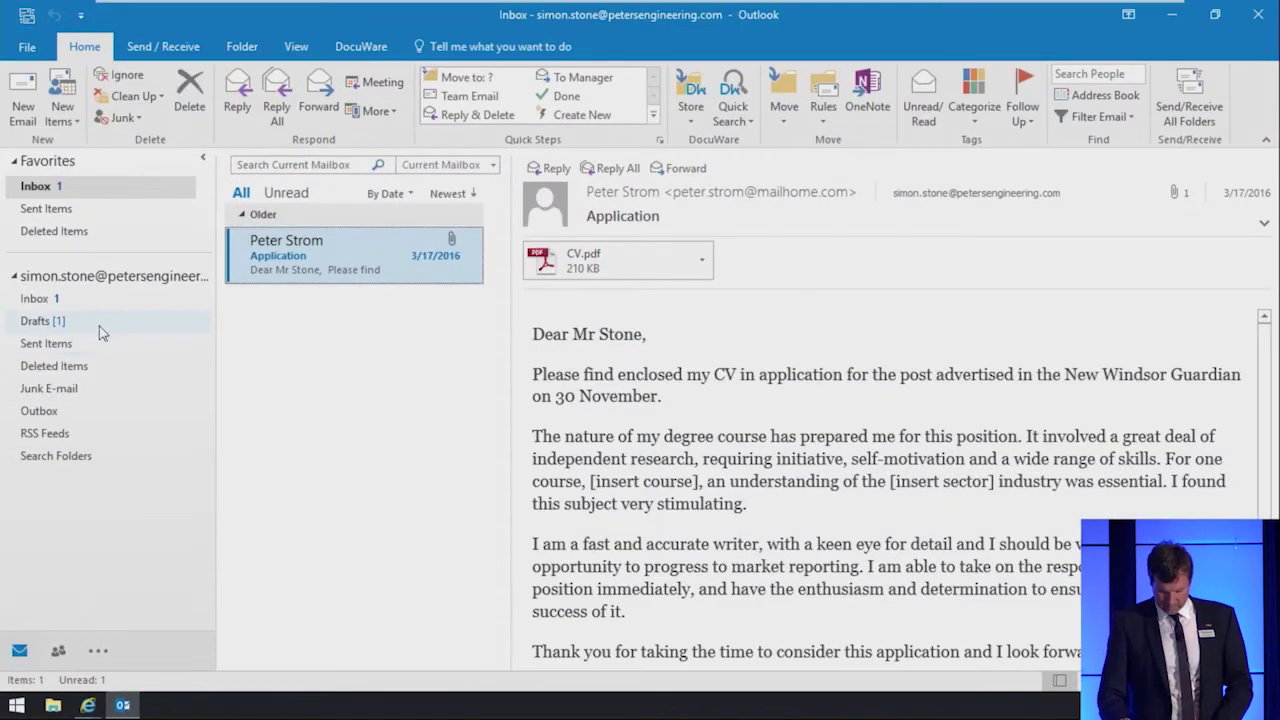
{"action": "left_click", "coordinate": [100, 321]}
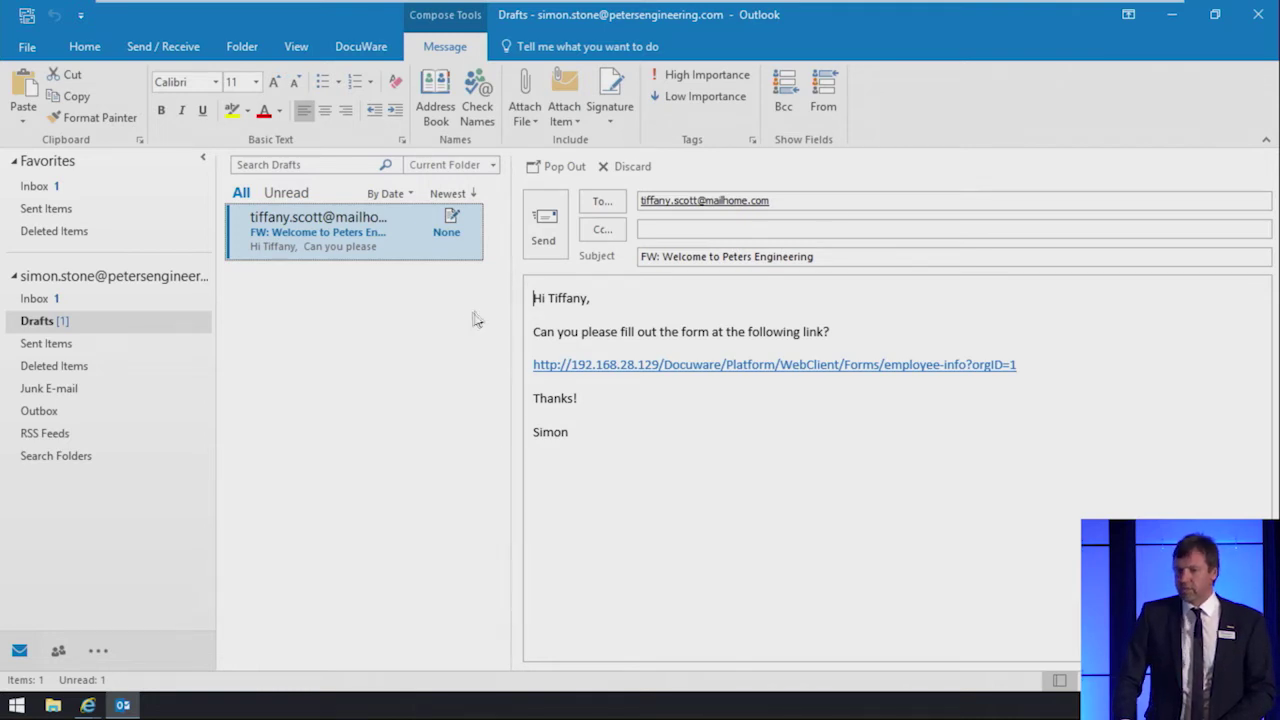
{"action": "left_click", "coordinate": [545, 240]}
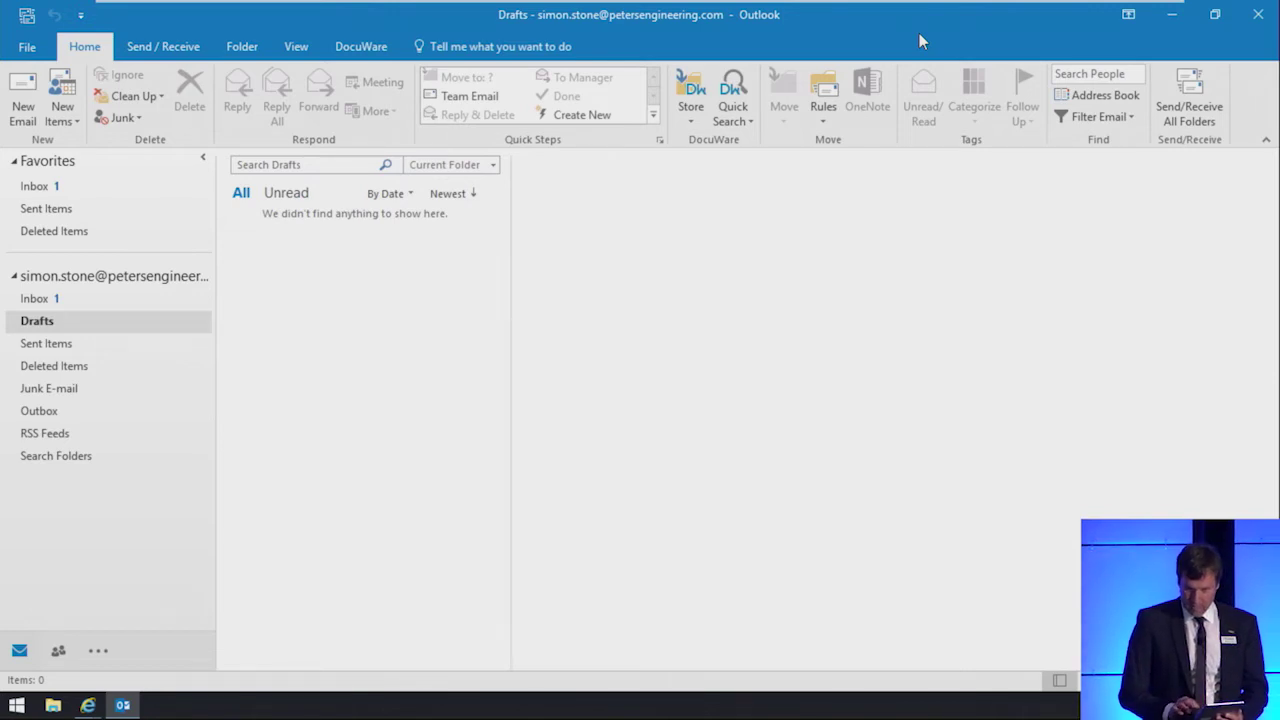
Step: Minimize Outlook and the browser, then bring up the AirServer iPad mirror and move it right
{"action": "left_click", "coordinate": [1170, 16]}
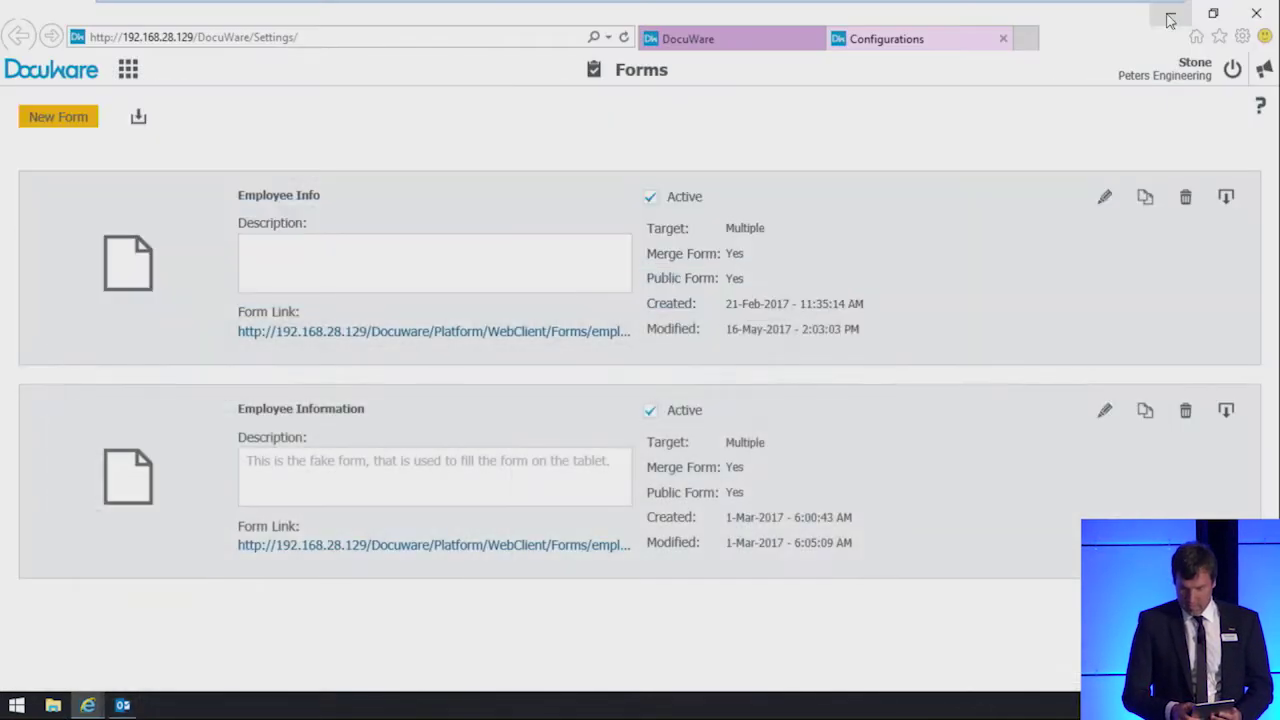
{"action": "left_click", "coordinate": [1170, 16]}
{"action": "mouse_move", "coordinate": [1048, 18]}
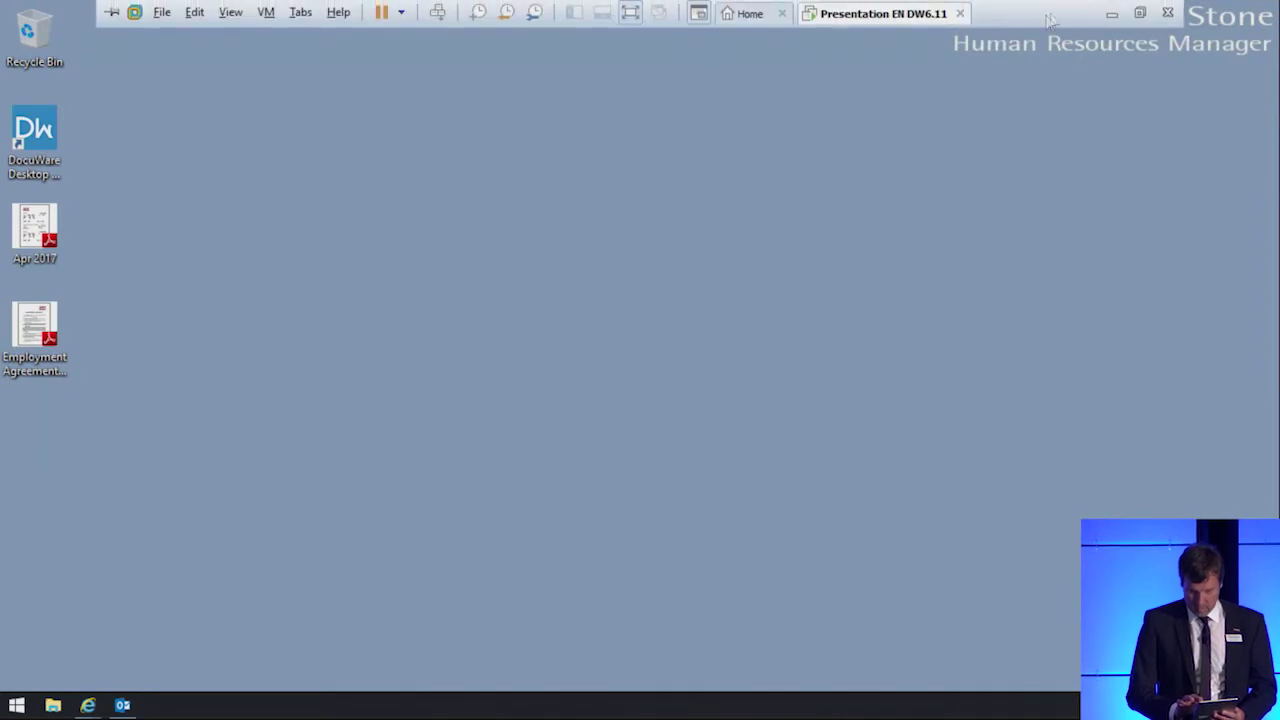
{"action": "key", "text": "alt+Tab"}
{"action": "key", "text": "Tab"}
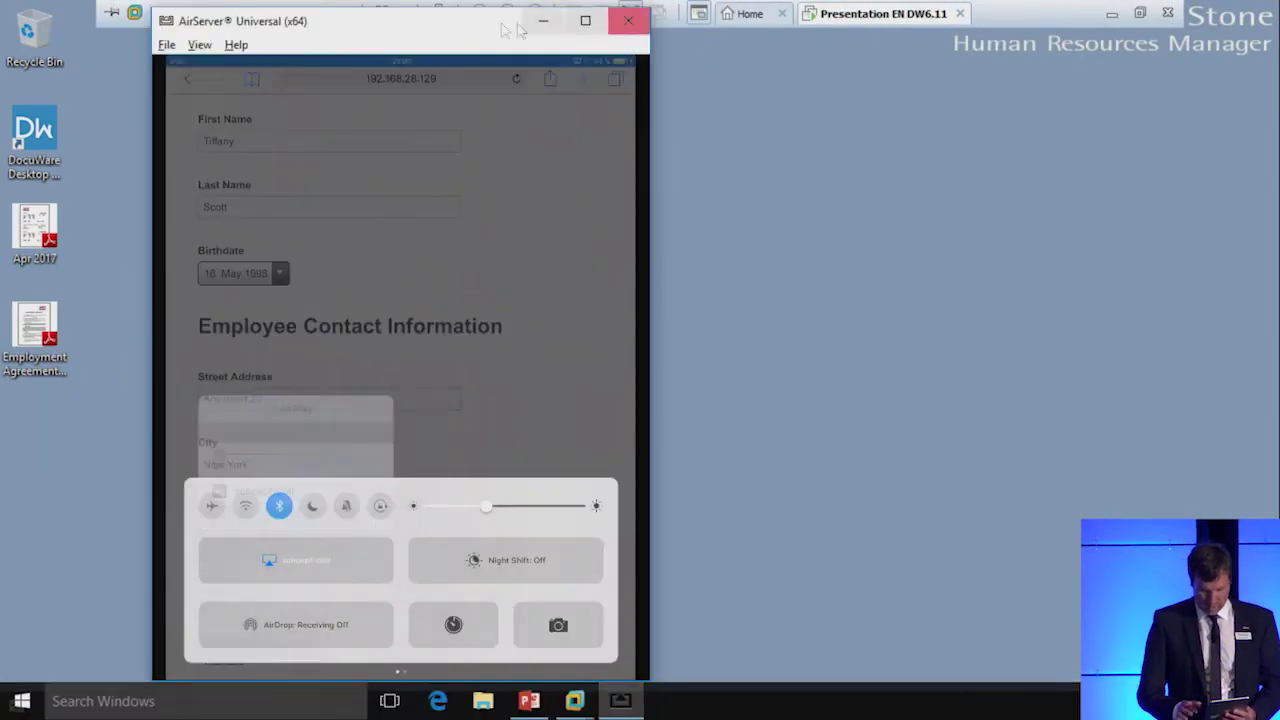
{"action": "left_click_drag", "start_coordinate": [414, 31], "coordinate": [677, 26]}
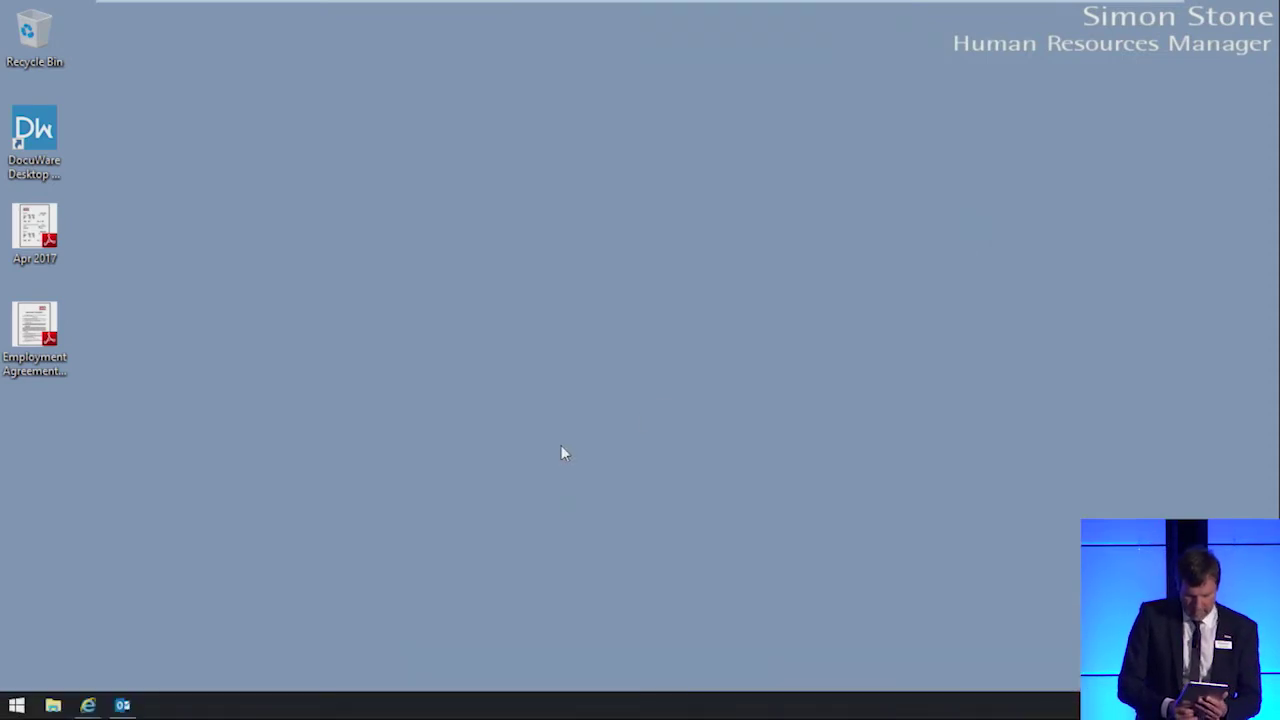
Step: Back in DocuWare, open the new employee's stored Employee Info document and enlarge it
{"action": "key", "text": "alt+Tab"}
{"action": "key", "text": "alt+Tab"}
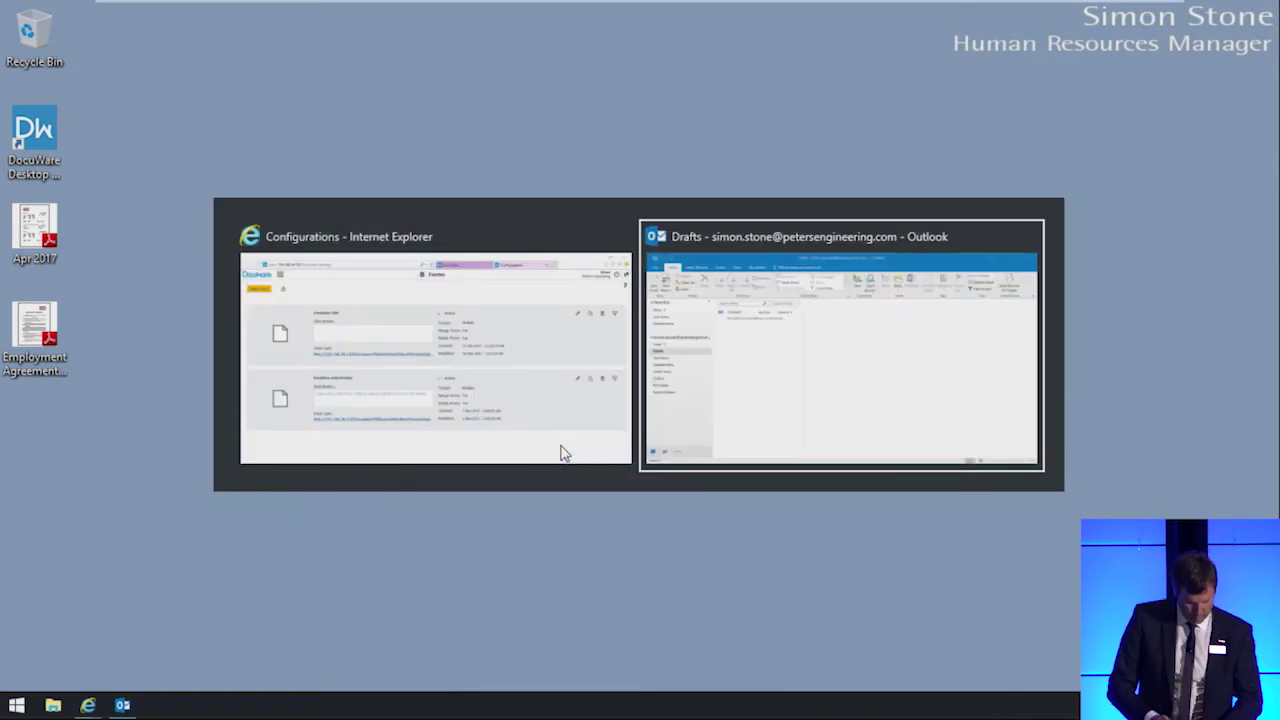
{"action": "left_click", "coordinate": [560, 449]}
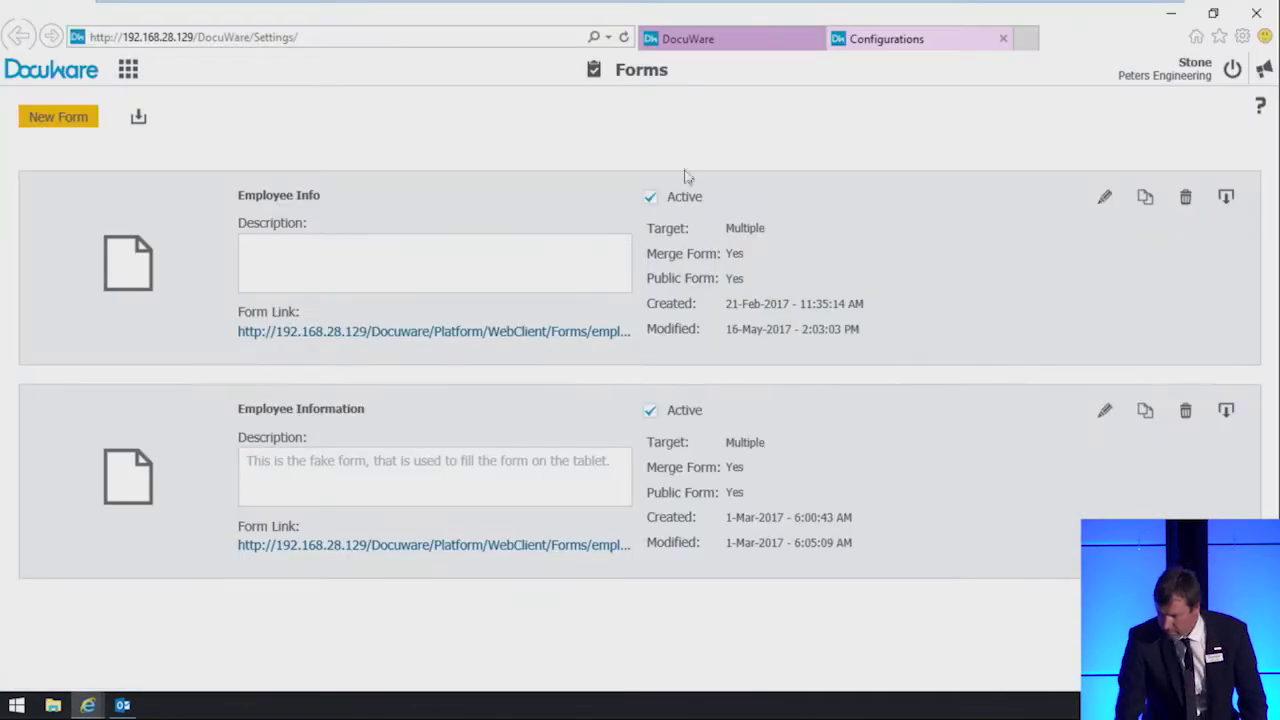
{"action": "left_click", "coordinate": [722, 44]}
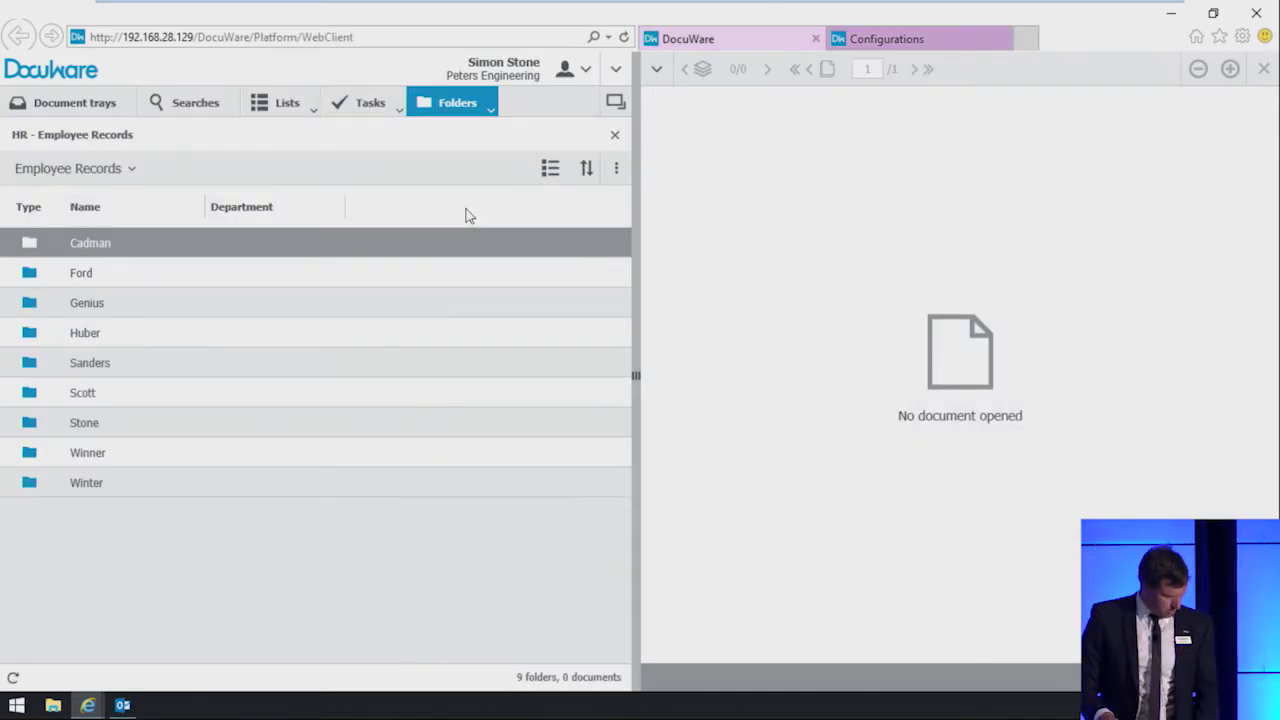
{"action": "double_click", "coordinate": [85, 396]}
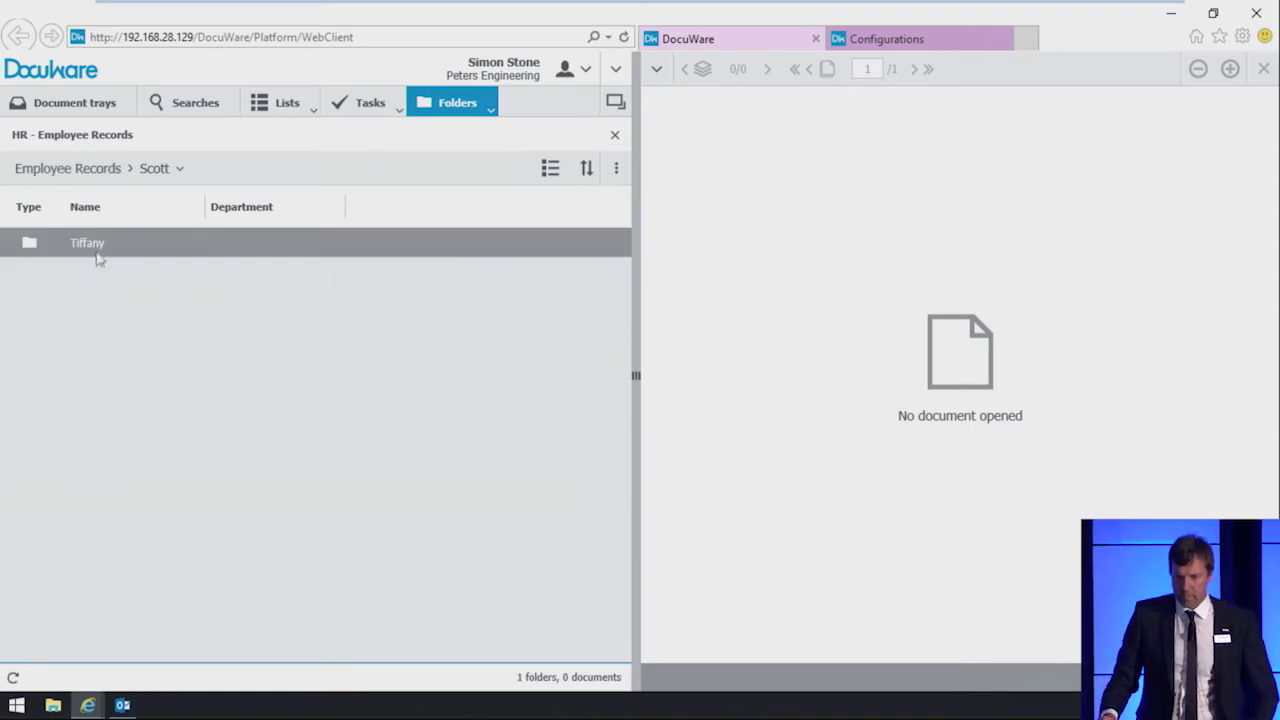
{"action": "double_click", "coordinate": [97, 252]}
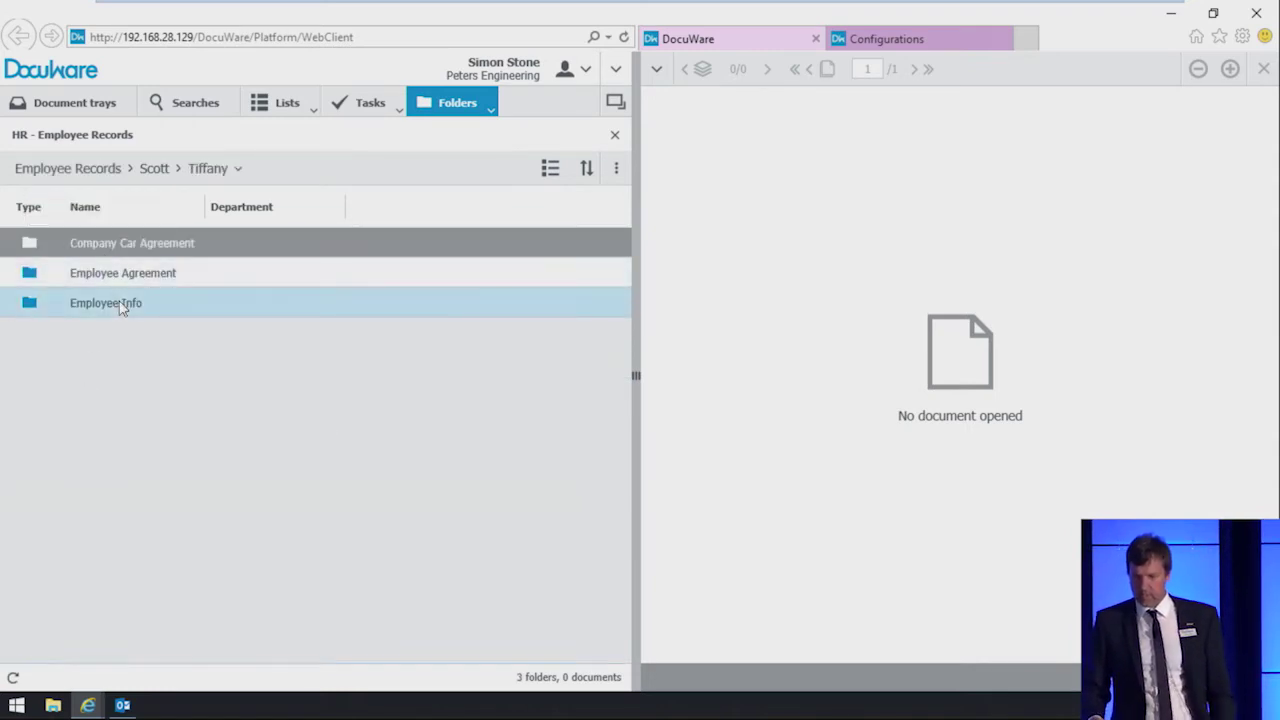
{"action": "double_click", "coordinate": [120, 305]}
{"action": "left_click", "coordinate": [140, 246]}
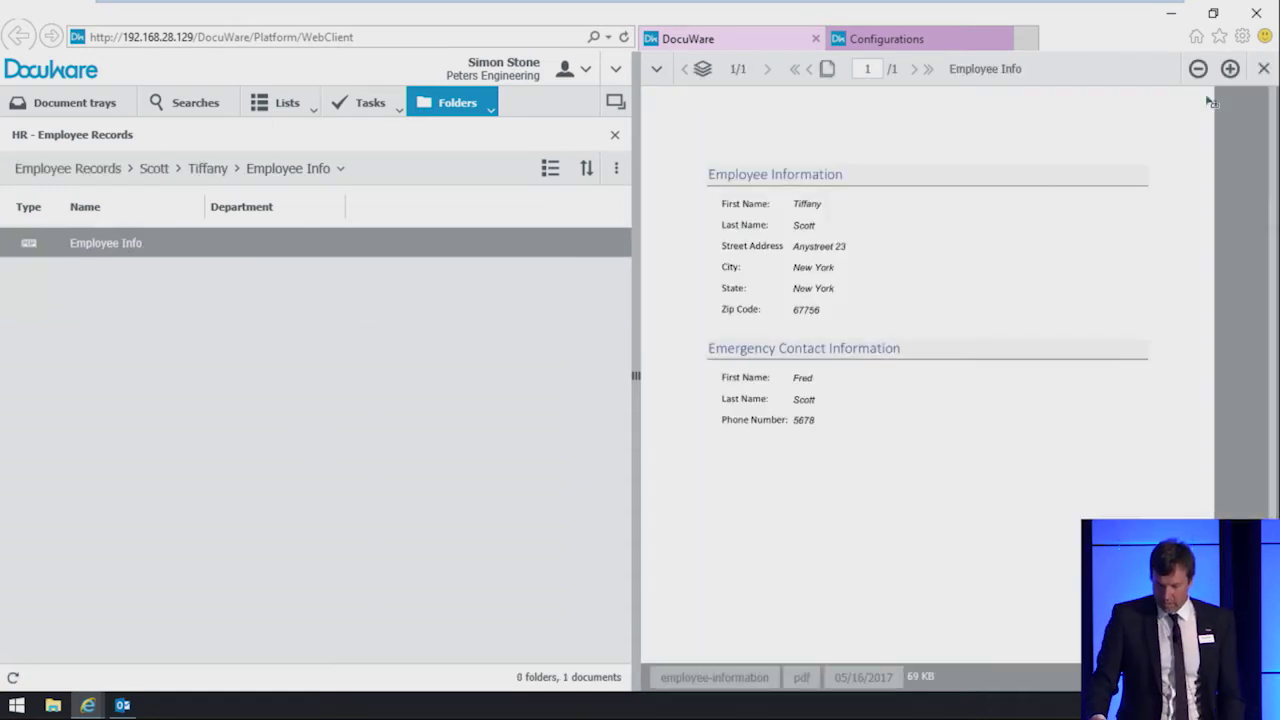
{"action": "left_click", "coordinate": [1230, 72]}
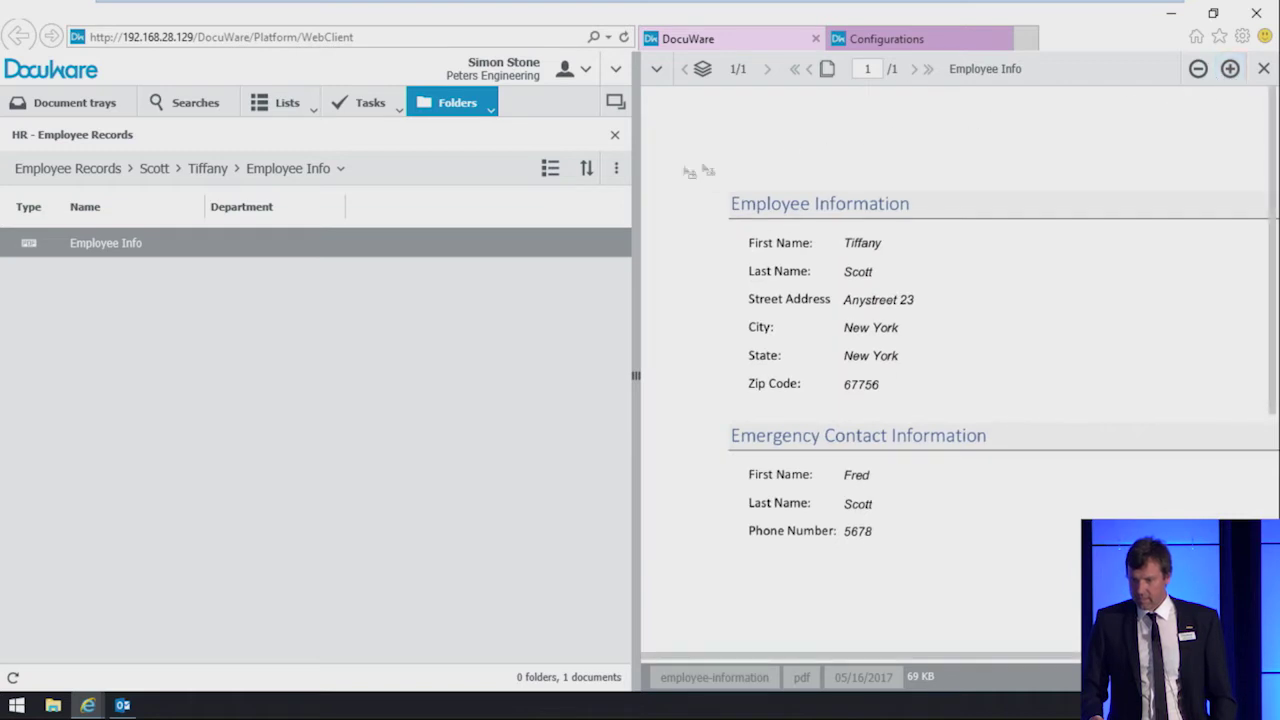
Step: View the driver license in Company Car Agreement zoomed out, close it, and return to Employee Records
{"action": "left_click", "coordinate": [198, 183]}
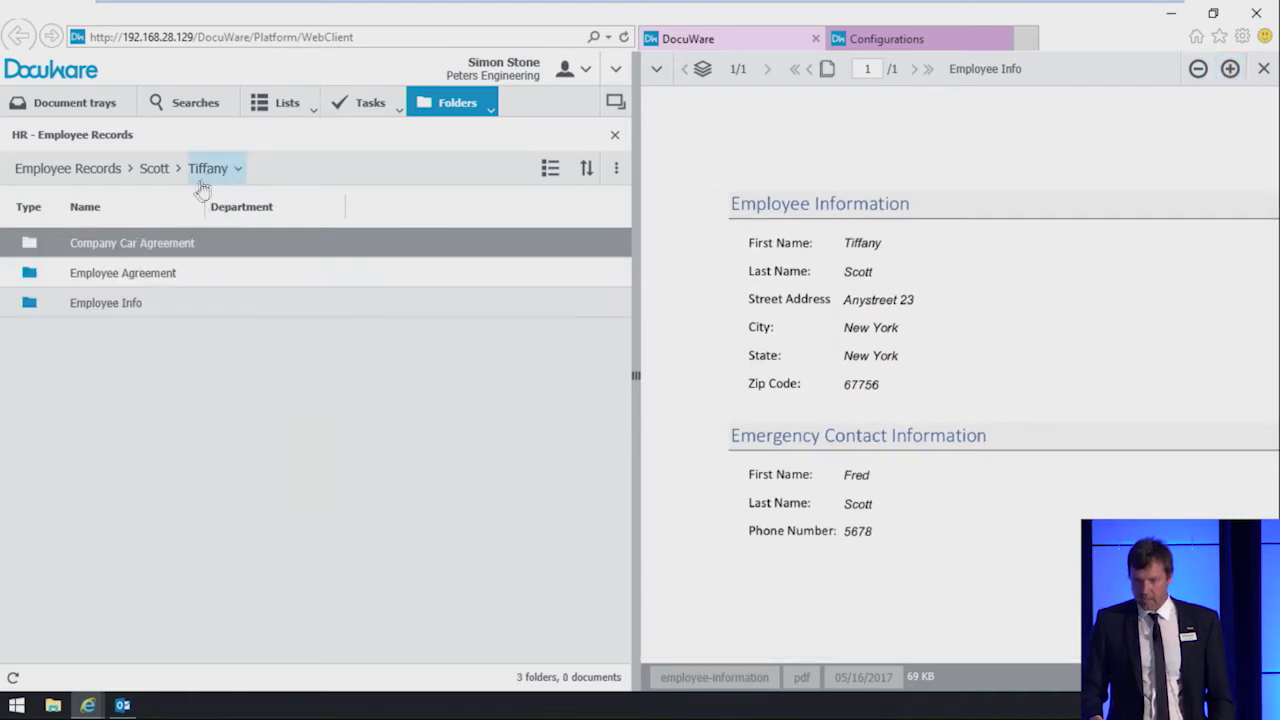
{"action": "left_click", "coordinate": [167, 255]}
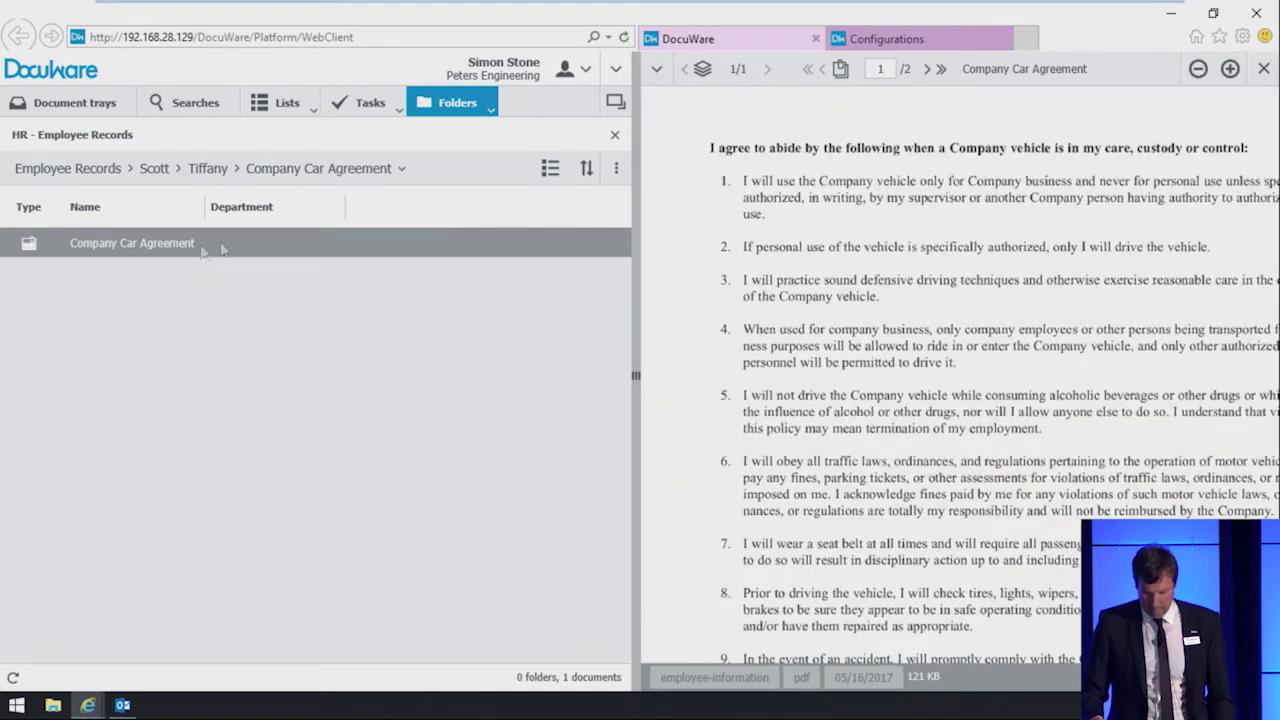
{"action": "left_click", "coordinate": [928, 69]}
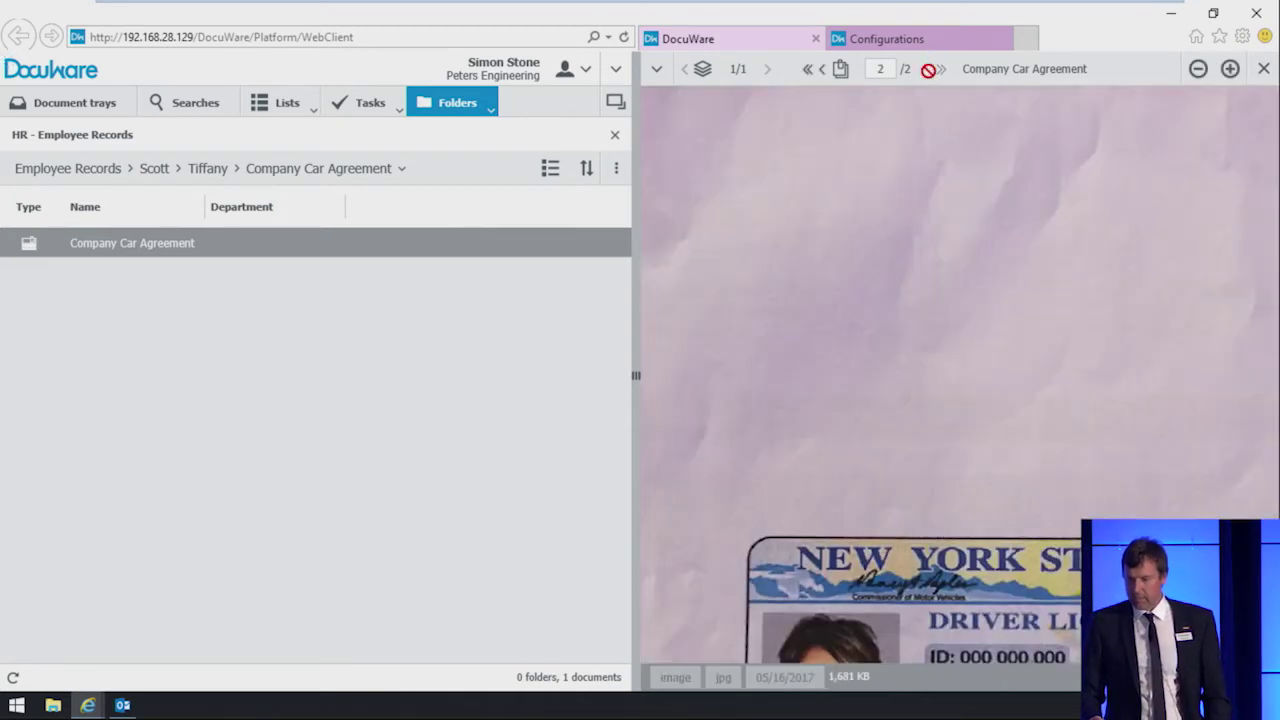
{"action": "left_click", "coordinate": [1198, 71]}
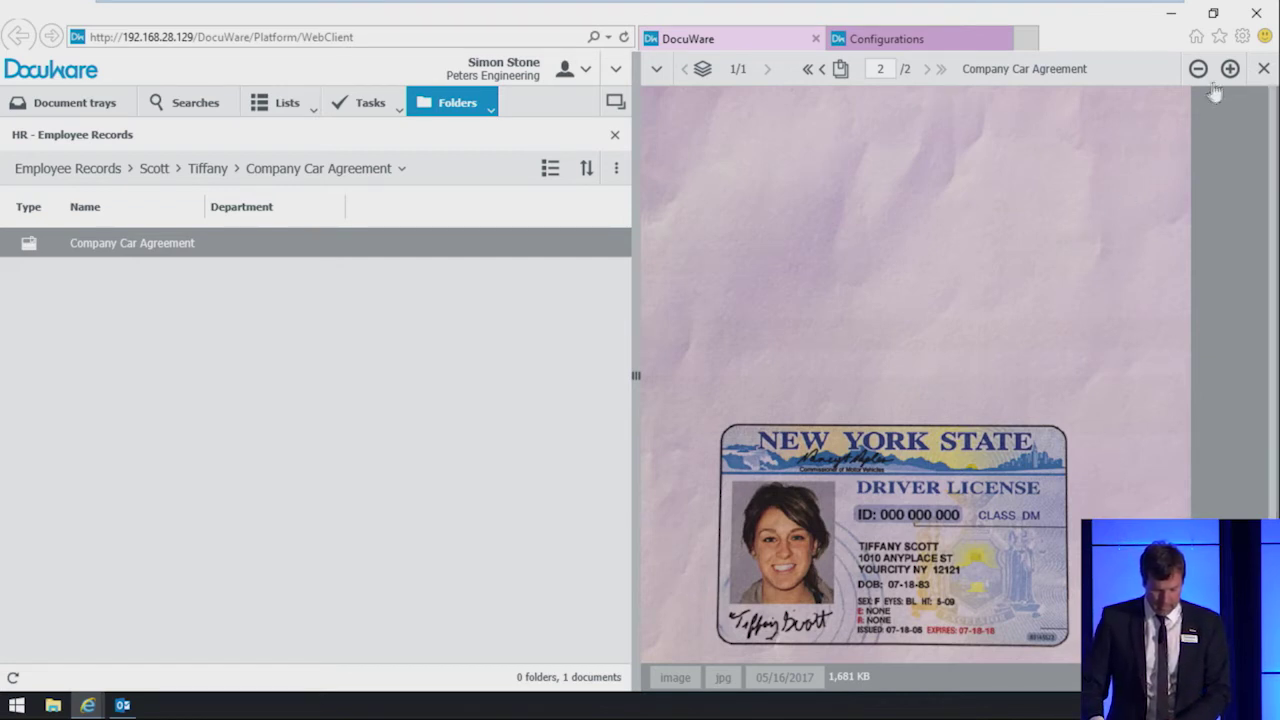
{"action": "left_click", "coordinate": [1264, 68]}
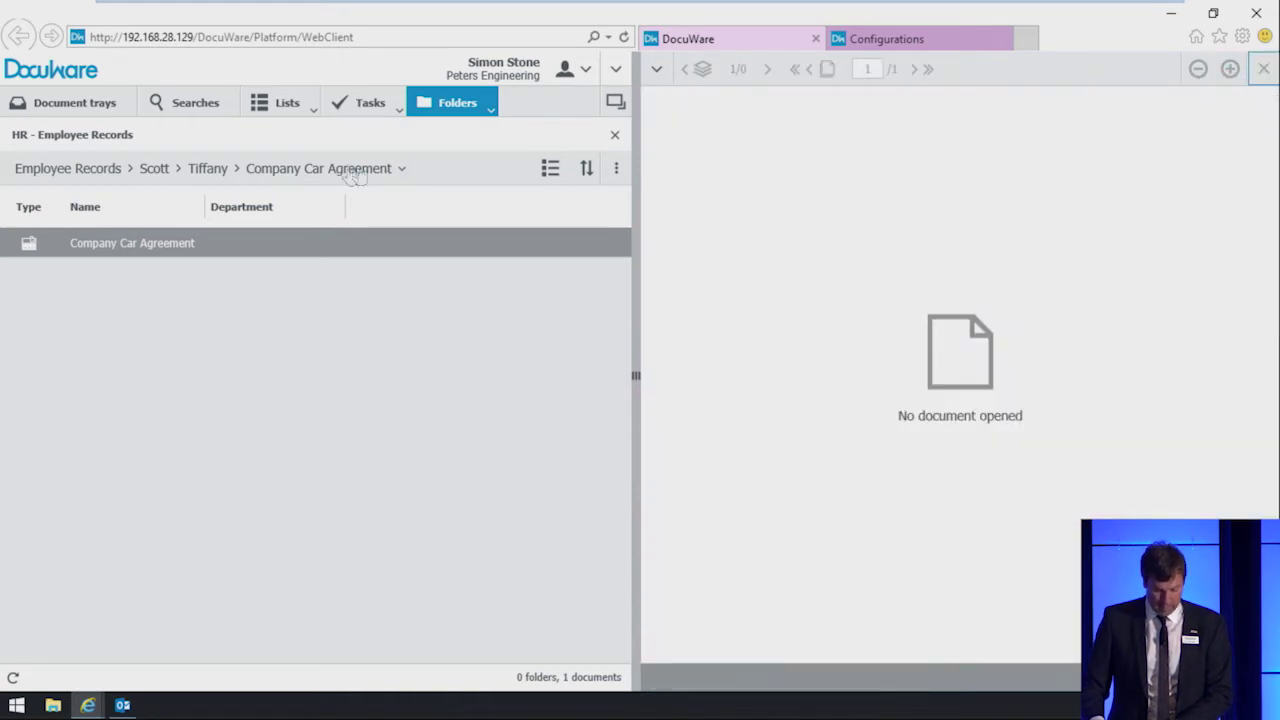
{"action": "left_click", "coordinate": [84, 172]}
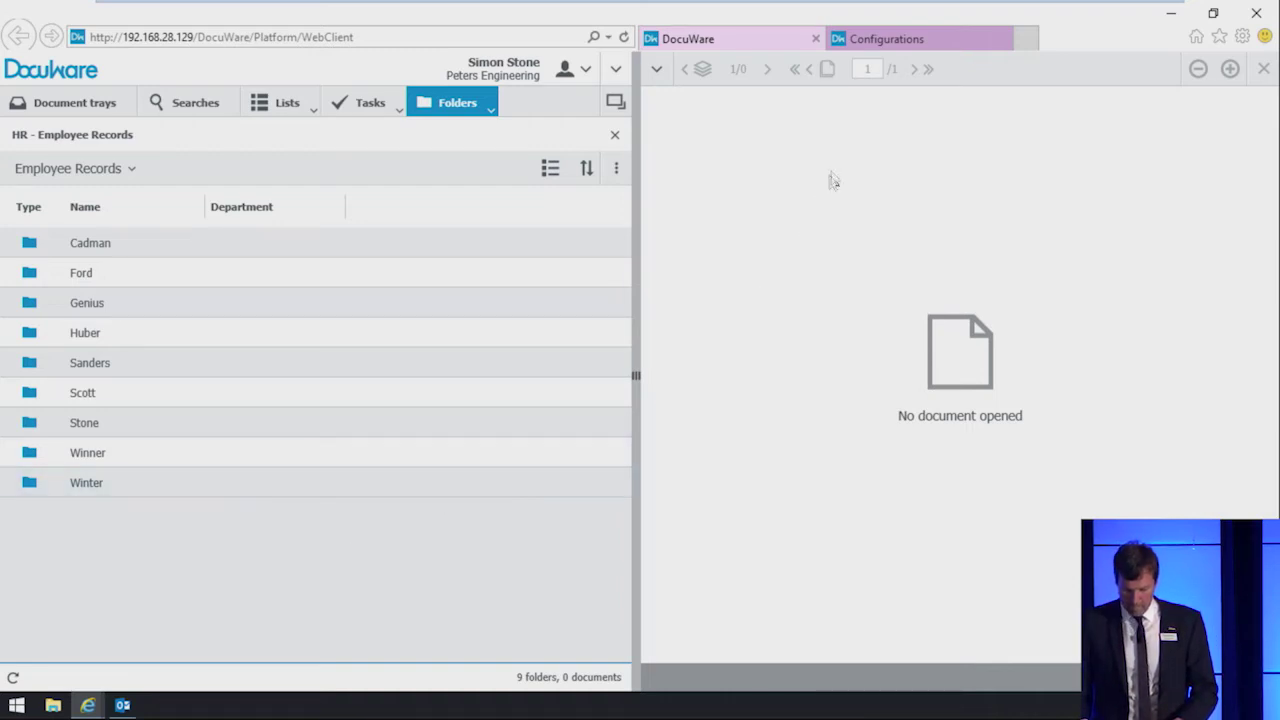
Step: Create a new email notification named 'New payslip available'
{"action": "left_click", "coordinate": [906, 50]}
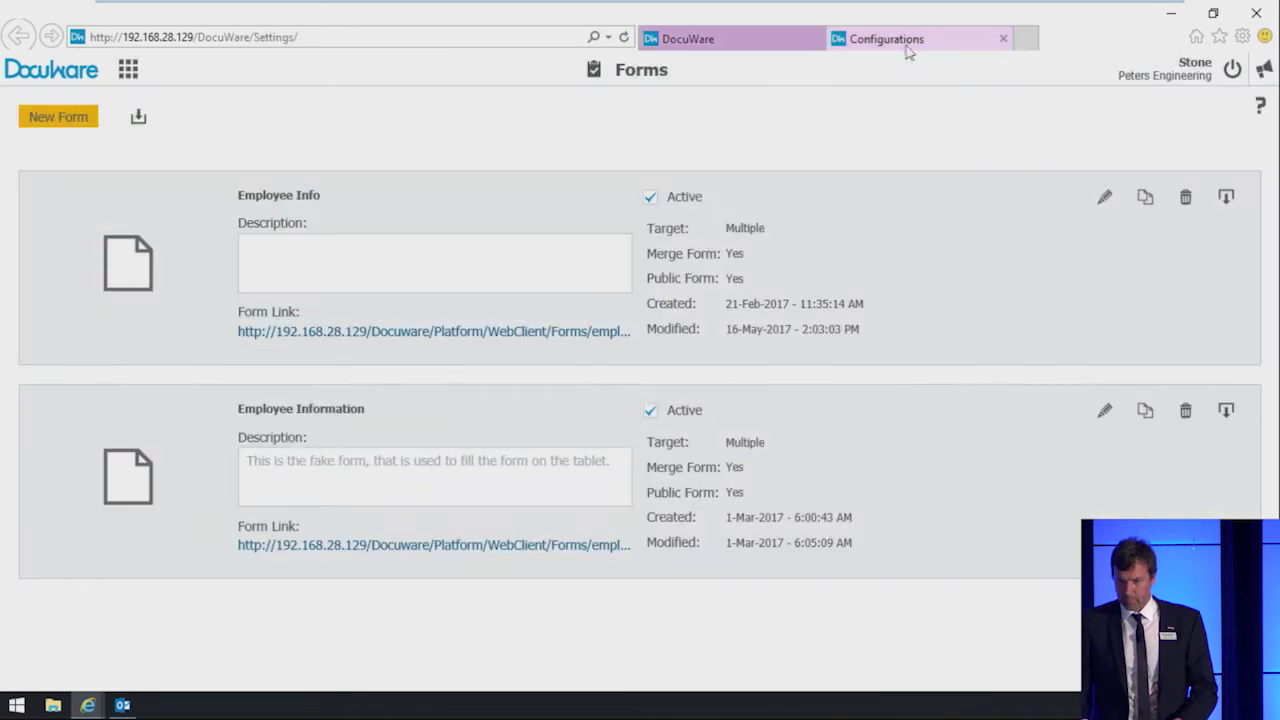
{"action": "left_click", "coordinate": [128, 70]}
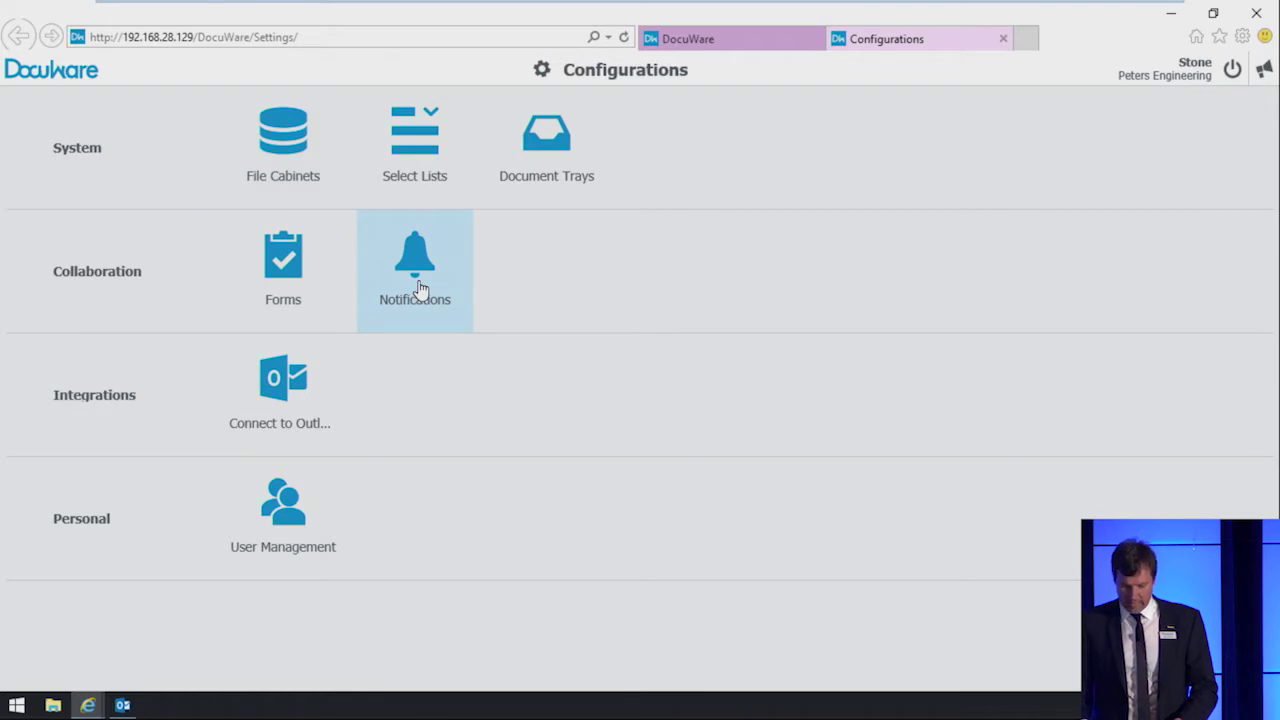
{"action": "left_click", "coordinate": [420, 289]}
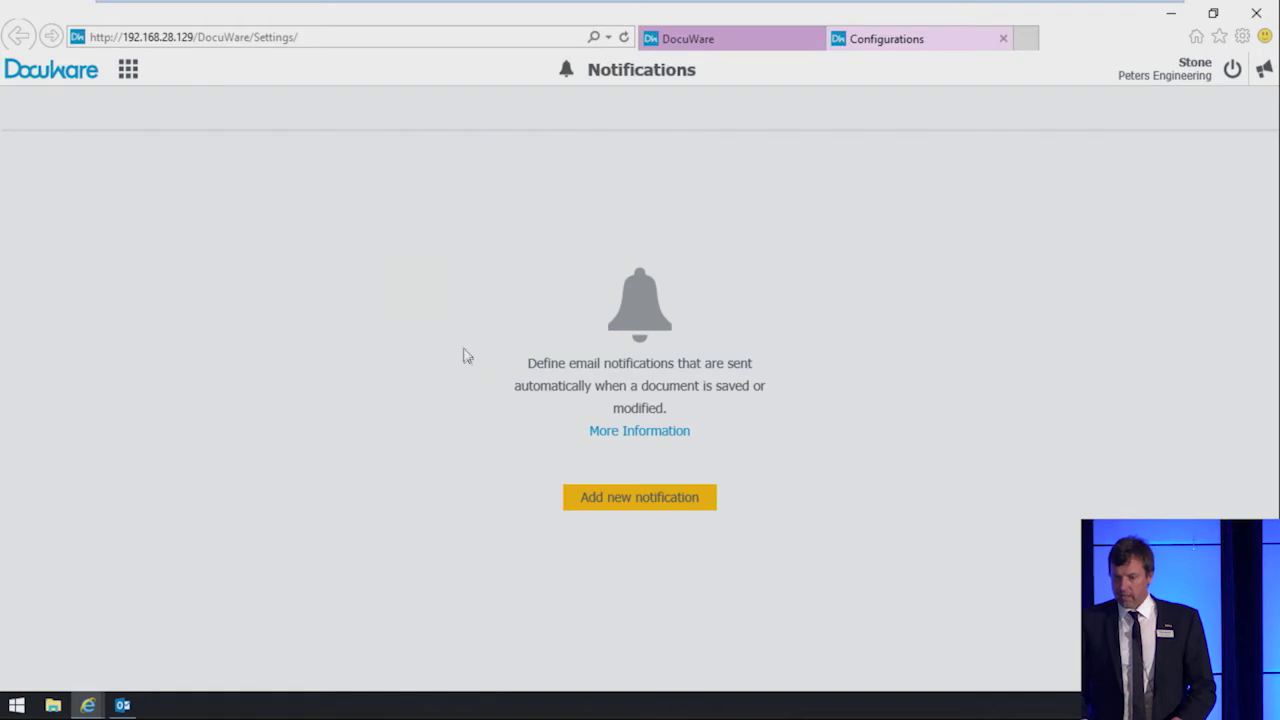
{"action": "left_click", "coordinate": [598, 500]}
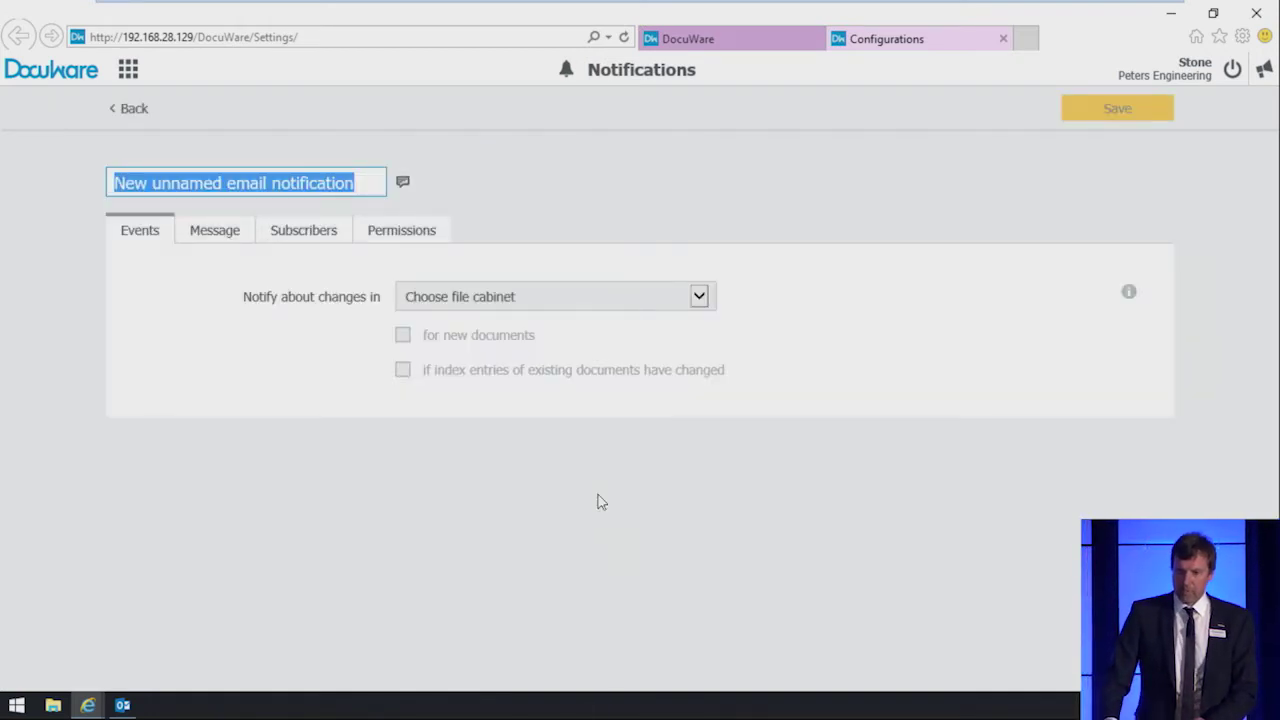
{"action": "type", "text": "New payslip available"}
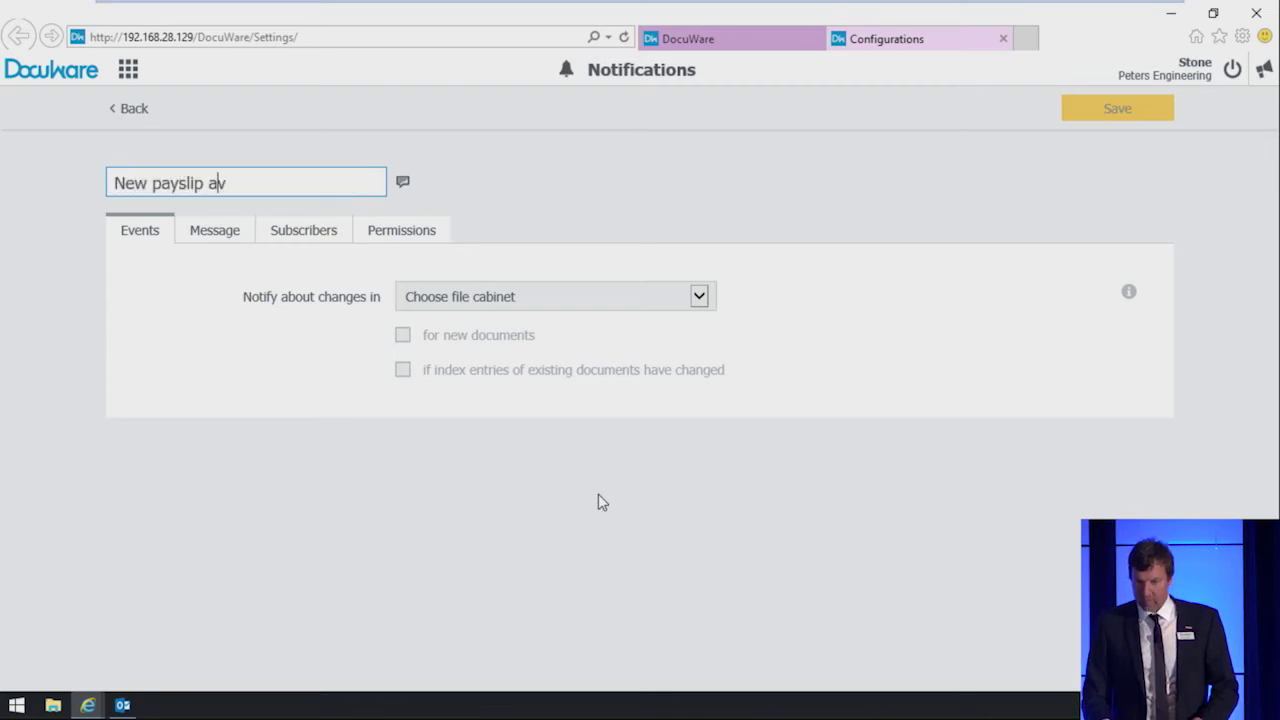
{"action": "key", "text": "Tab"}
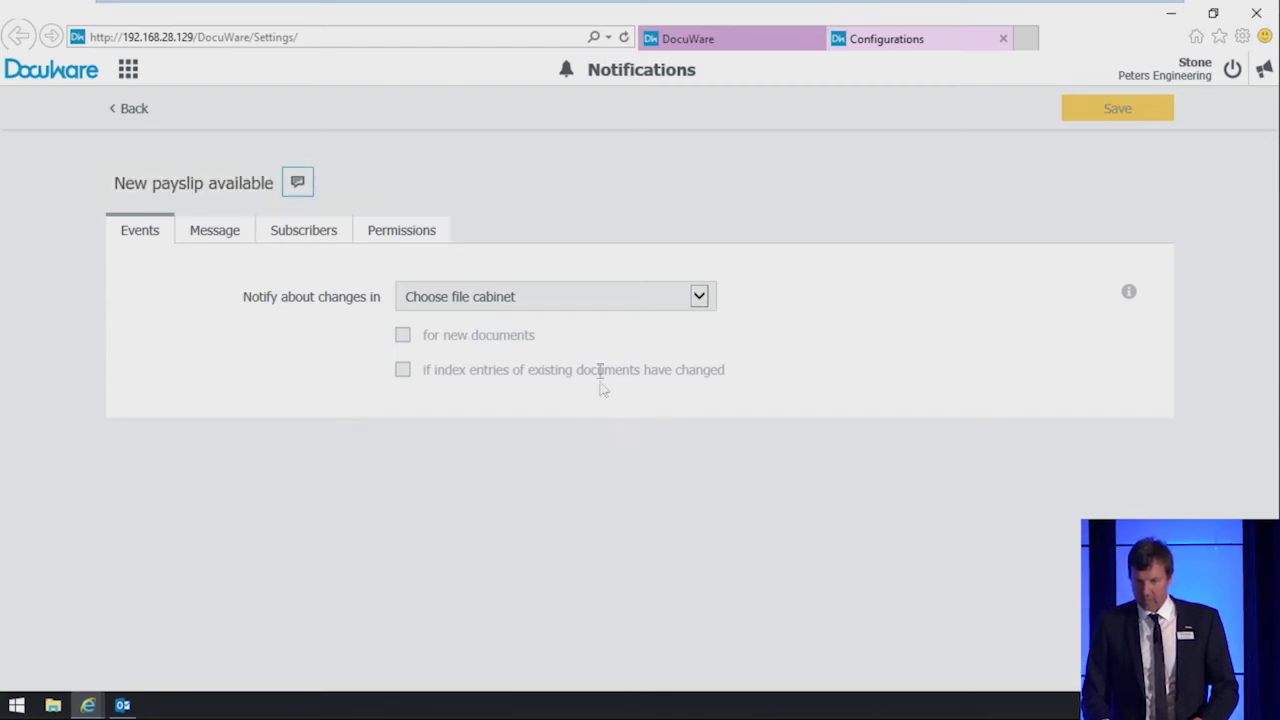
Step: Watch the HR file cabinet with the rule Document Type equals Payslip
{"action": "left_click", "coordinate": [590, 298]}
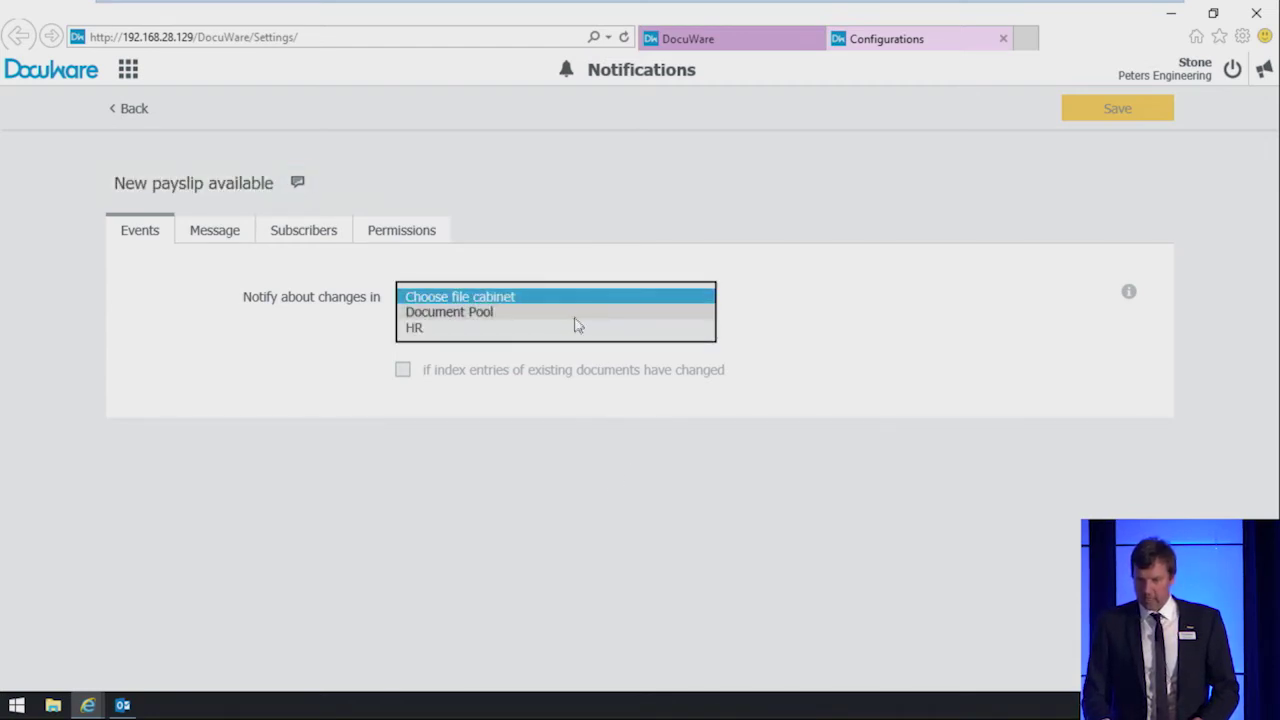
{"action": "left_click", "coordinate": [573, 329]}
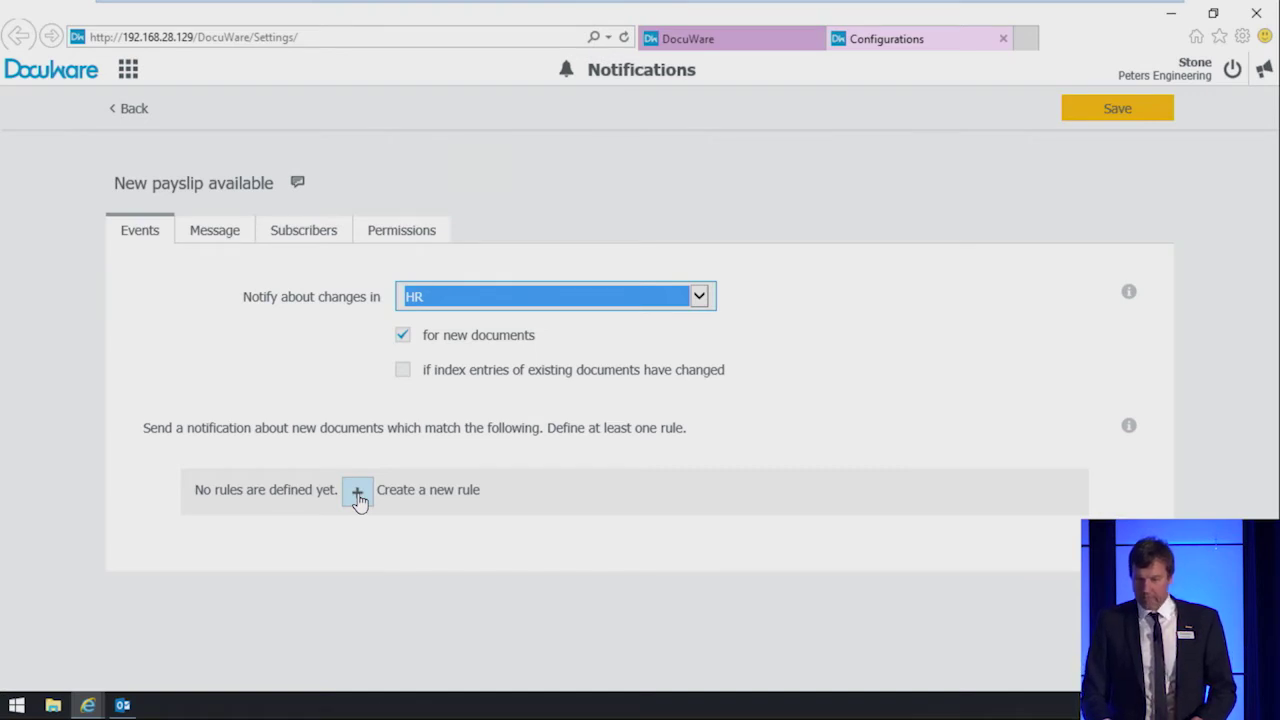
{"action": "left_click", "coordinate": [358, 495]}
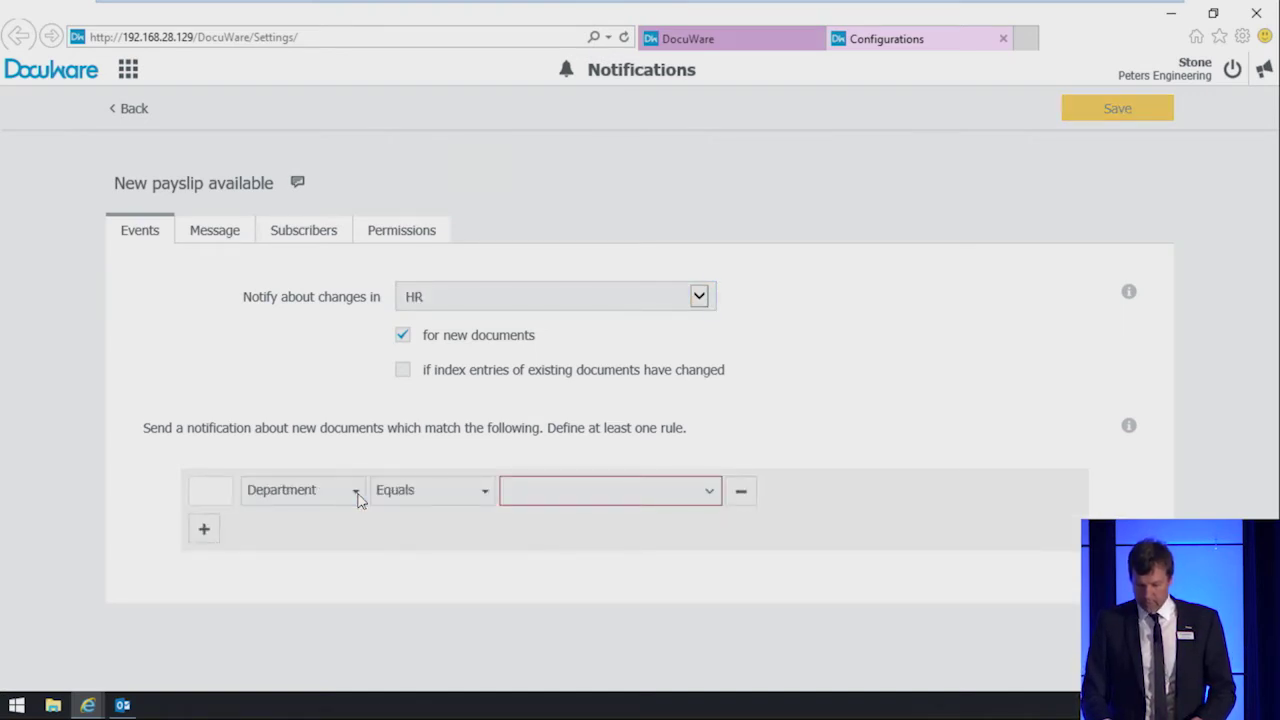
{"action": "left_click", "coordinate": [356, 494]}
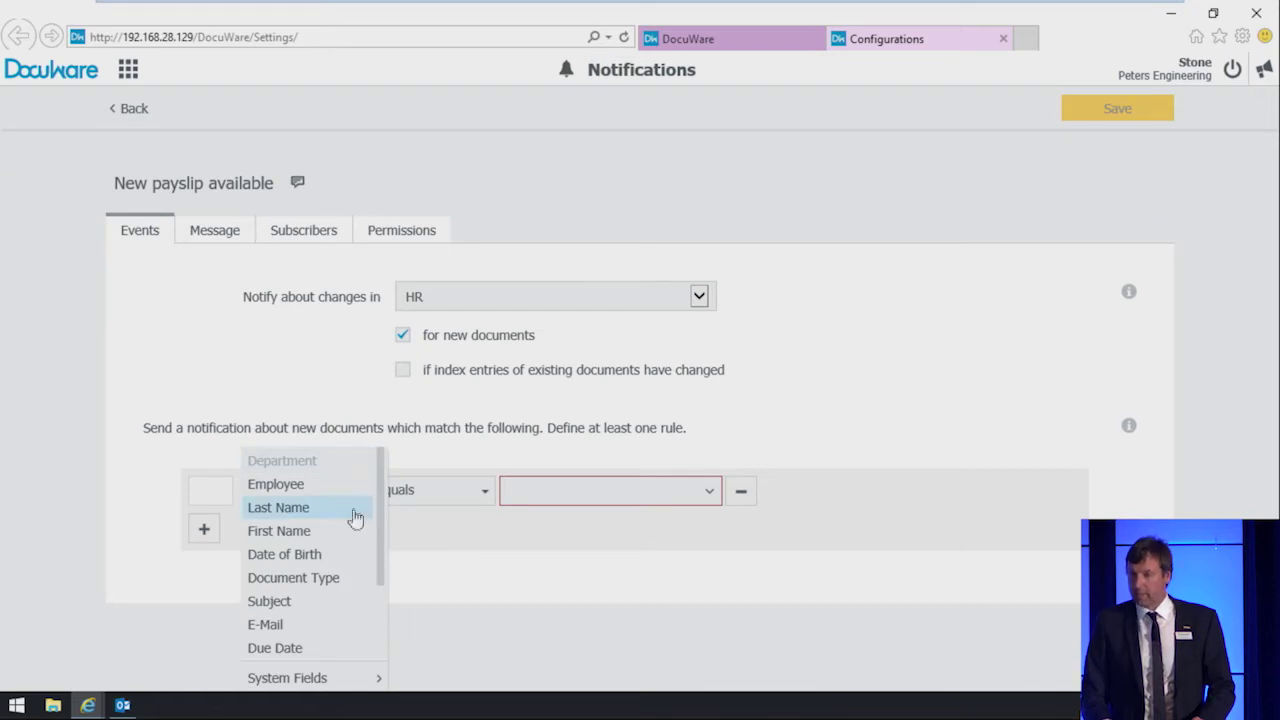
{"action": "left_click", "coordinate": [337, 580]}
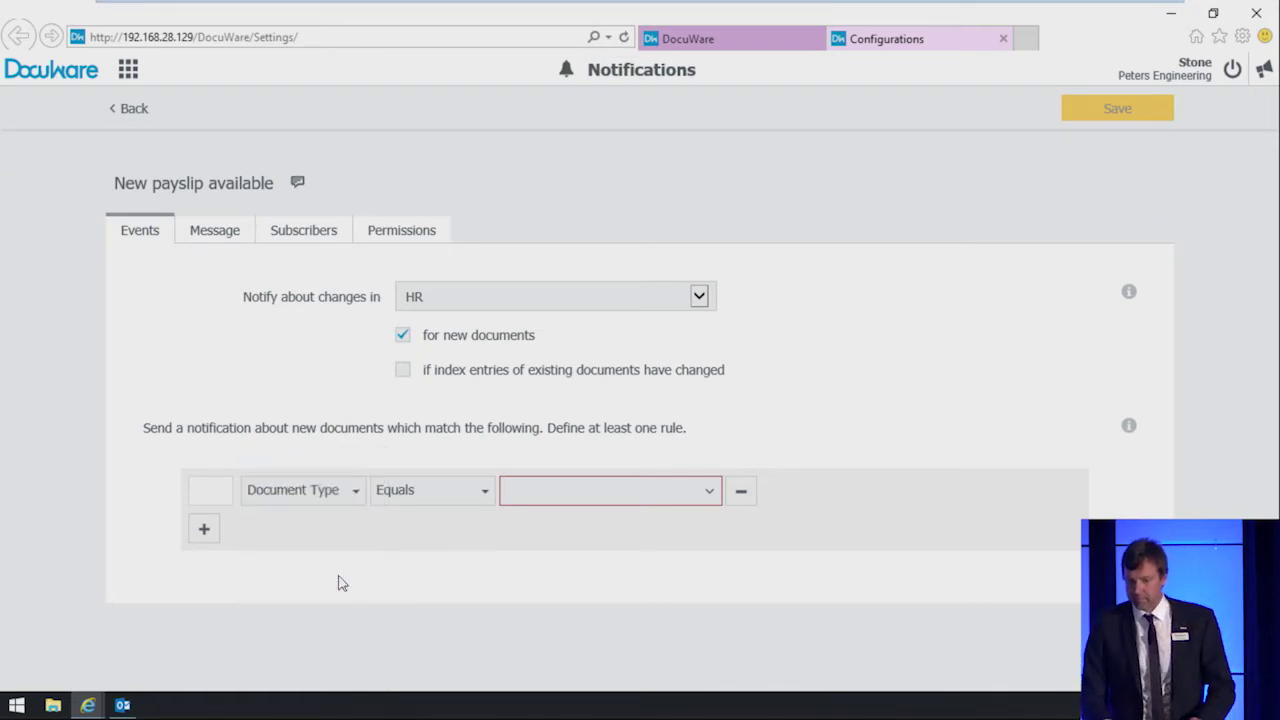
{"action": "left_click", "coordinate": [536, 495]}
{"action": "type", "text": "pa"}
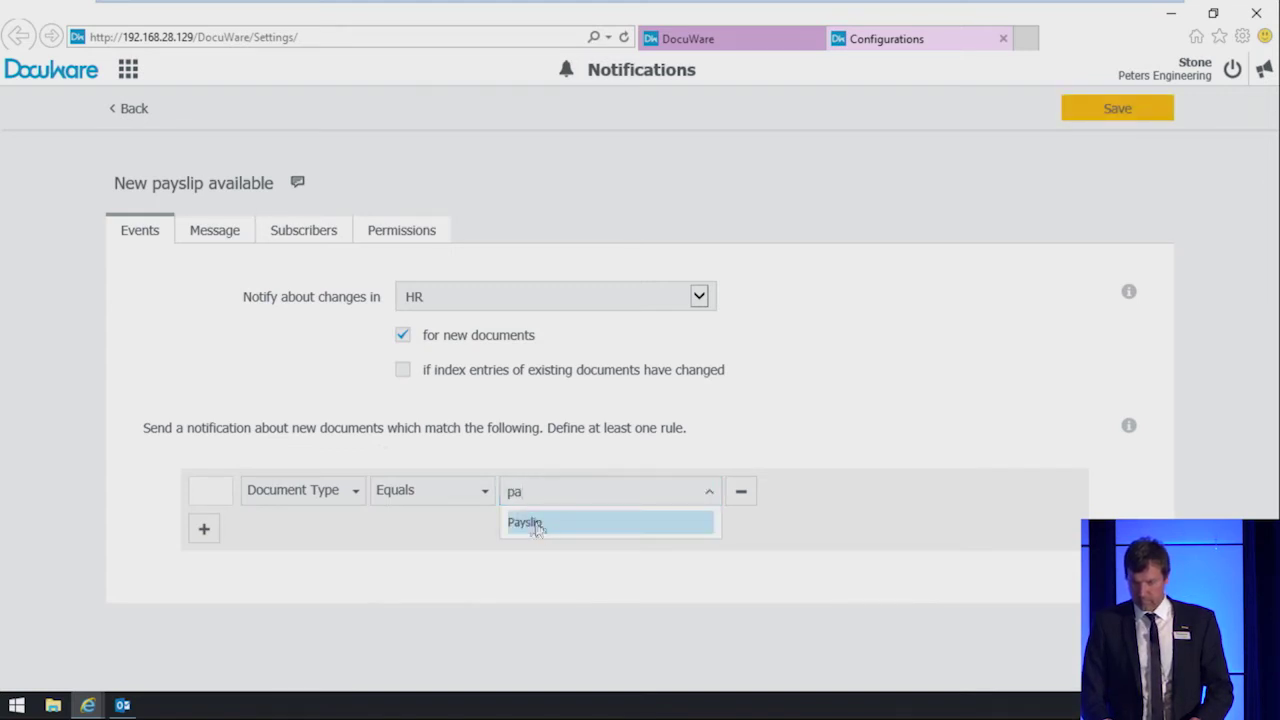
{"action": "left_click", "coordinate": [536, 524]}
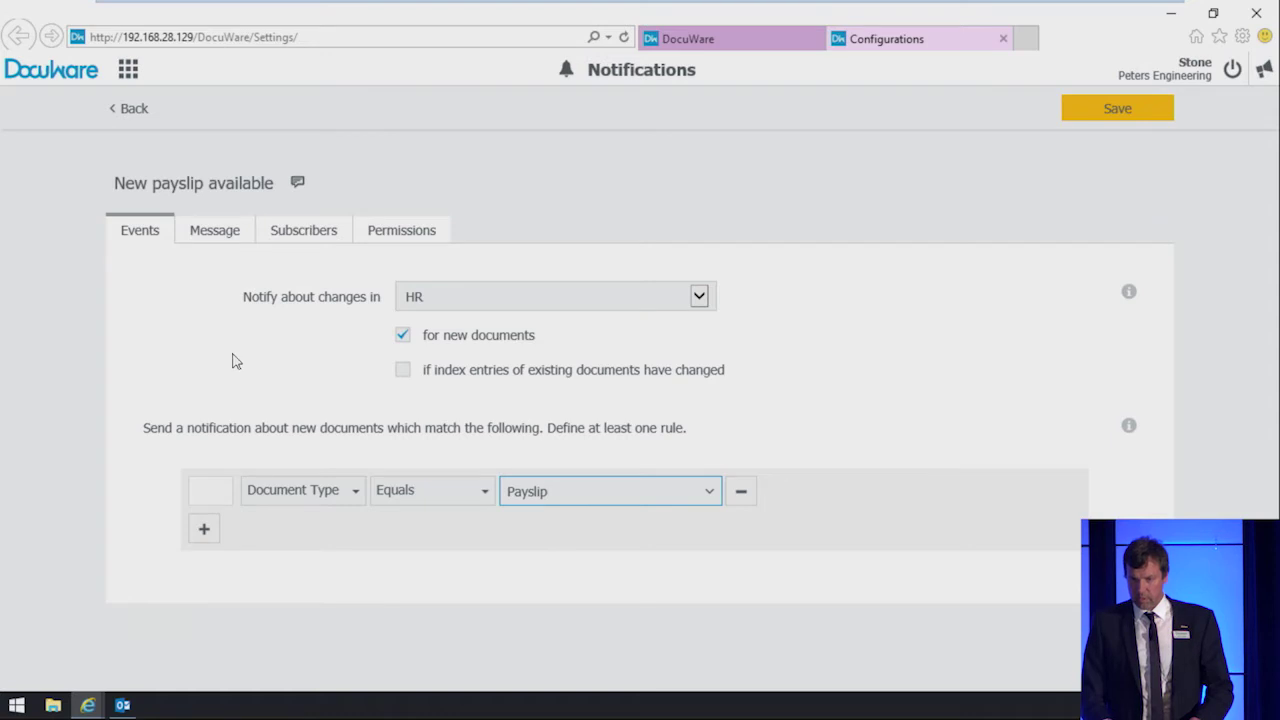
Step: Set the email subject 'New payslip available' and body 'Dear Colleague, there is a new payslip available for you.'
{"action": "left_click", "coordinate": [211, 244]}
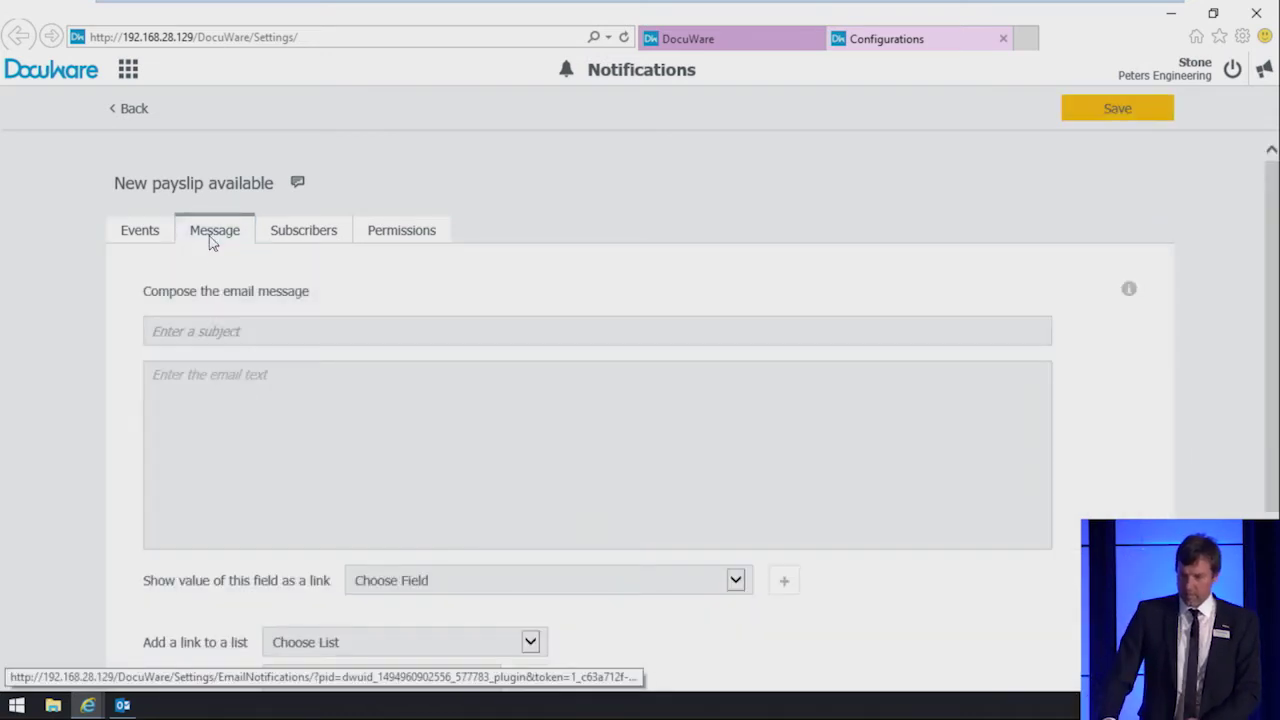
{"action": "left_click", "coordinate": [257, 332]}
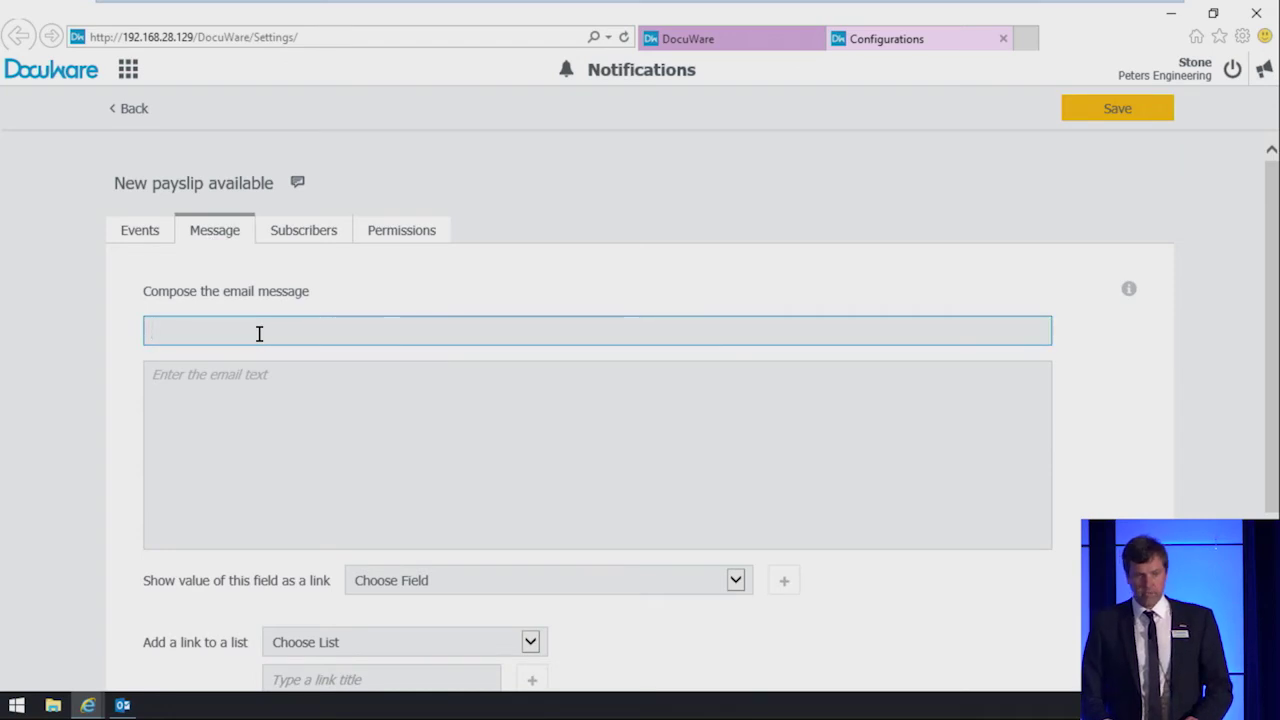
{"action": "type", "text": "New payslip available"}
{"action": "key", "text": "Tab"}
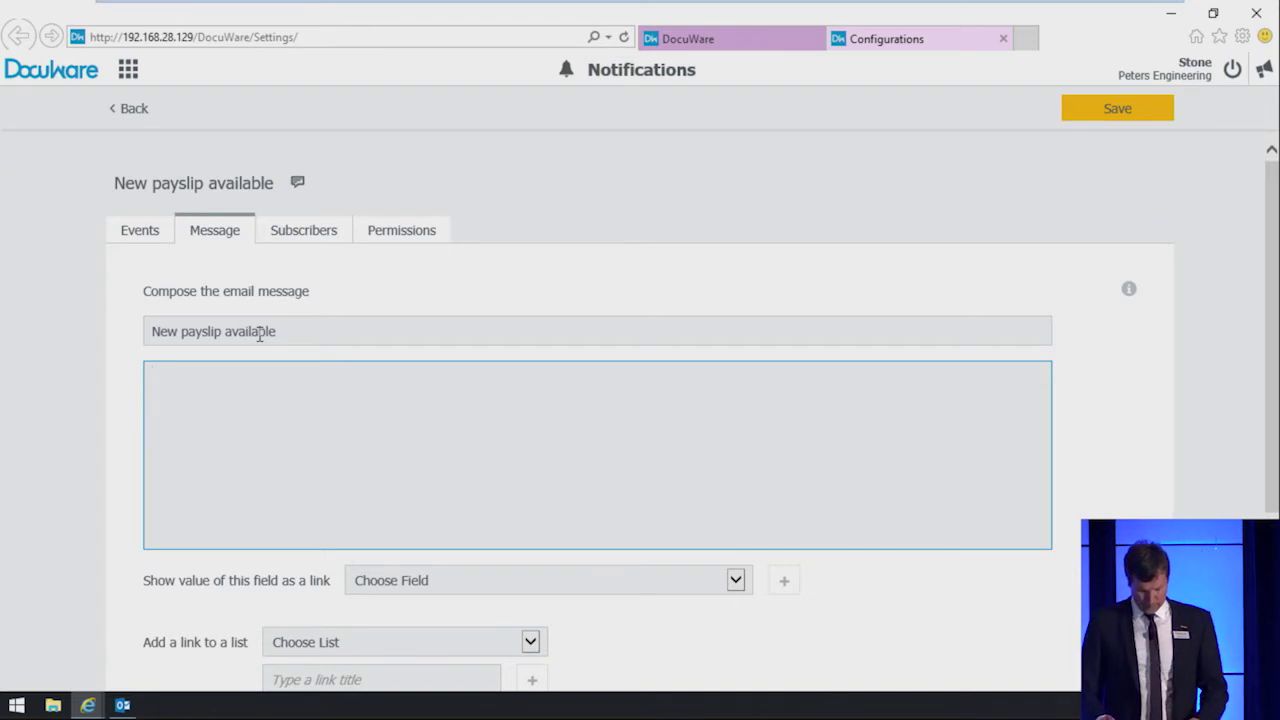
{"action": "type", "text": "Dear Colleague,"}
{"action": "key", "text": "Return"}
{"action": "key", "text": "Return"}
{"action": "type", "text": "there is a new paysli"}
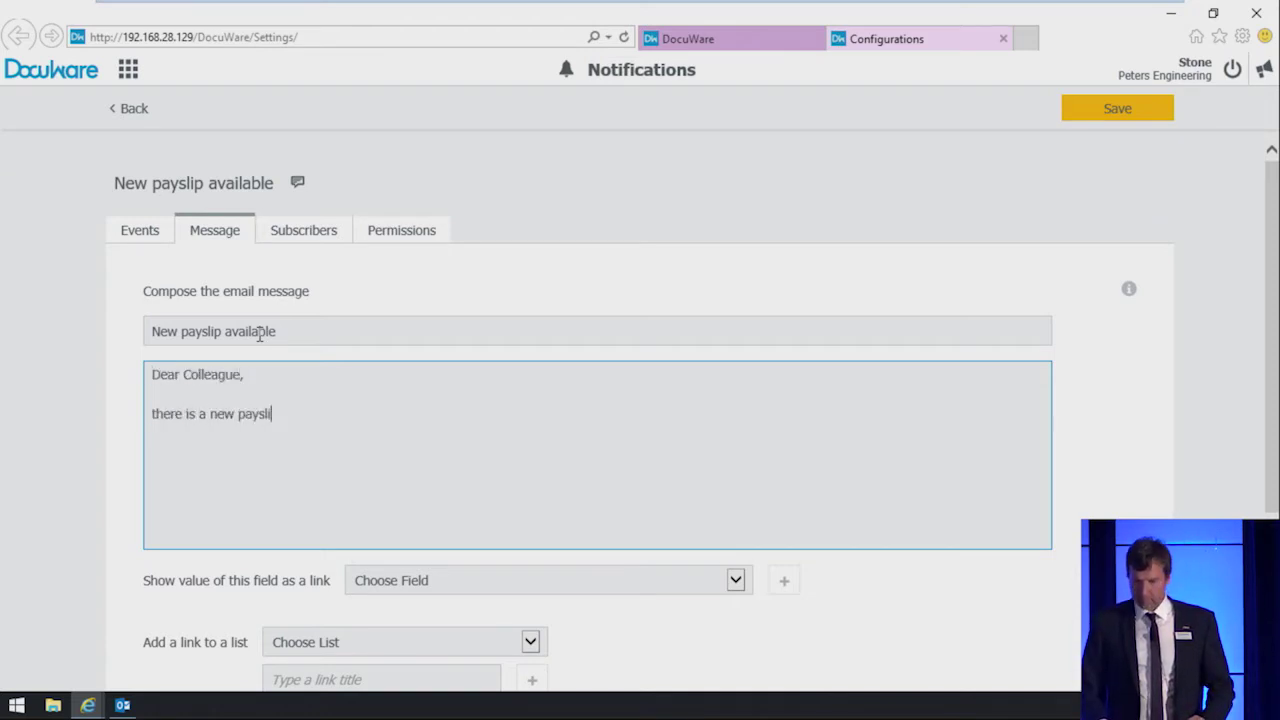
{"action": "type", "text": "p available for you."}
{"action": "key", "text": "Return"}
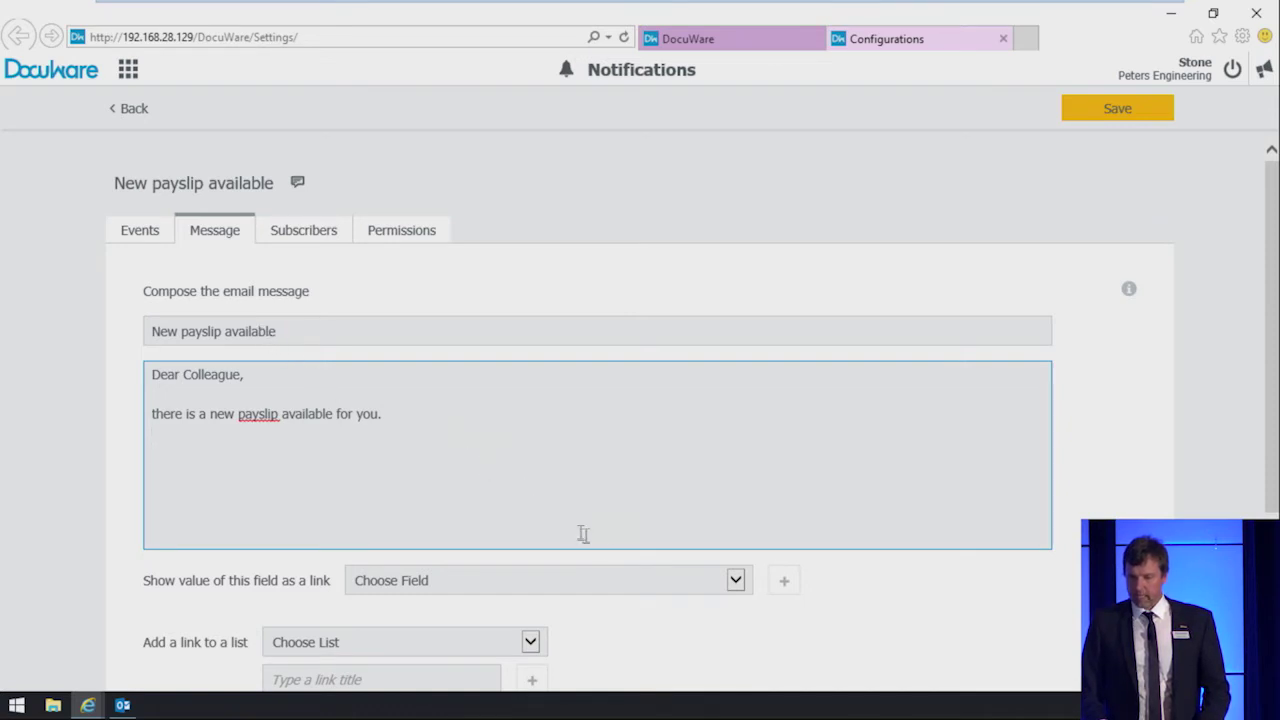
Step: Insert the %DOCUMENTS% placeholder linked by Subject and sign off 'Regards, Your HR Team'
{"action": "left_click", "coordinate": [736, 581]}
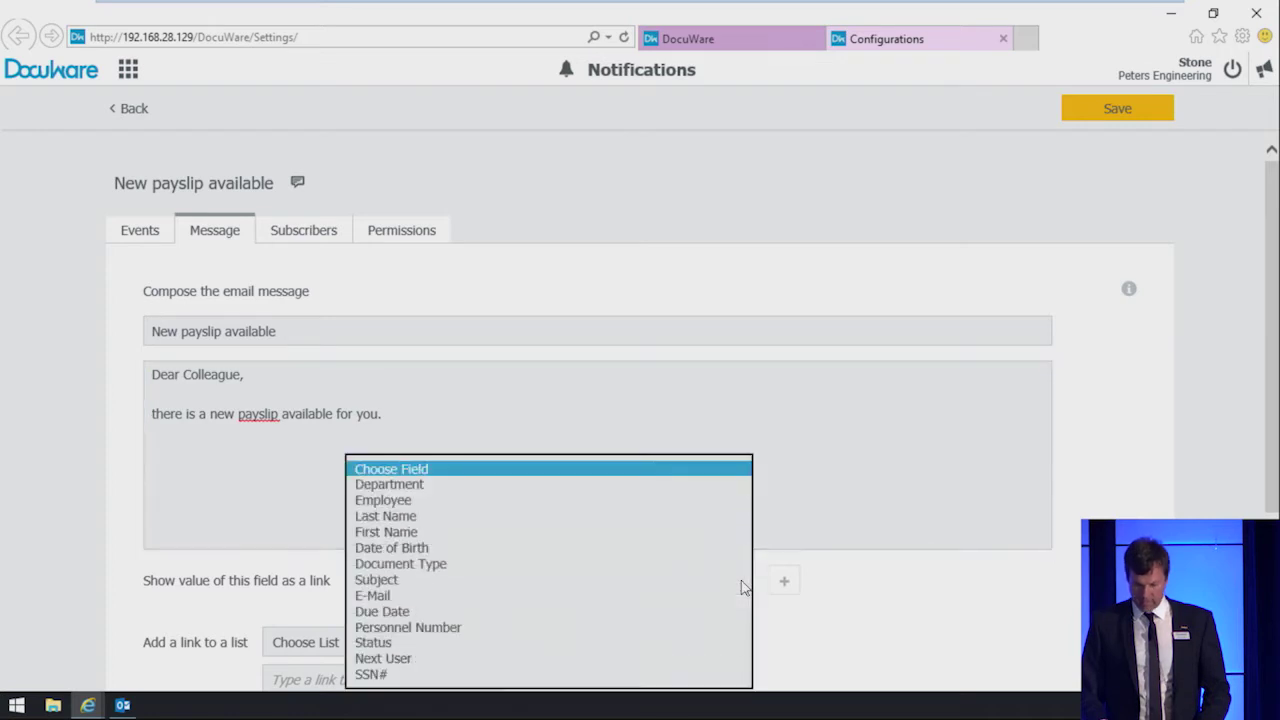
{"action": "left_click", "coordinate": [681, 582]}
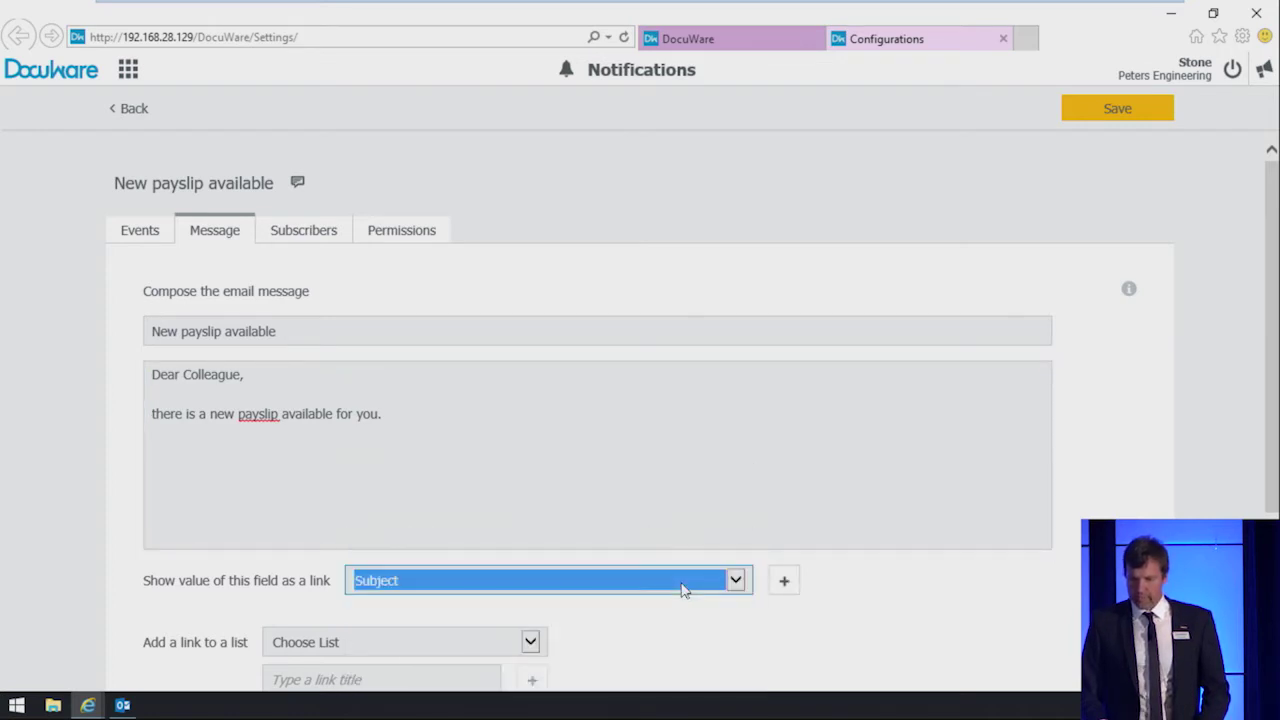
{"action": "left_click", "coordinate": [781, 583]}
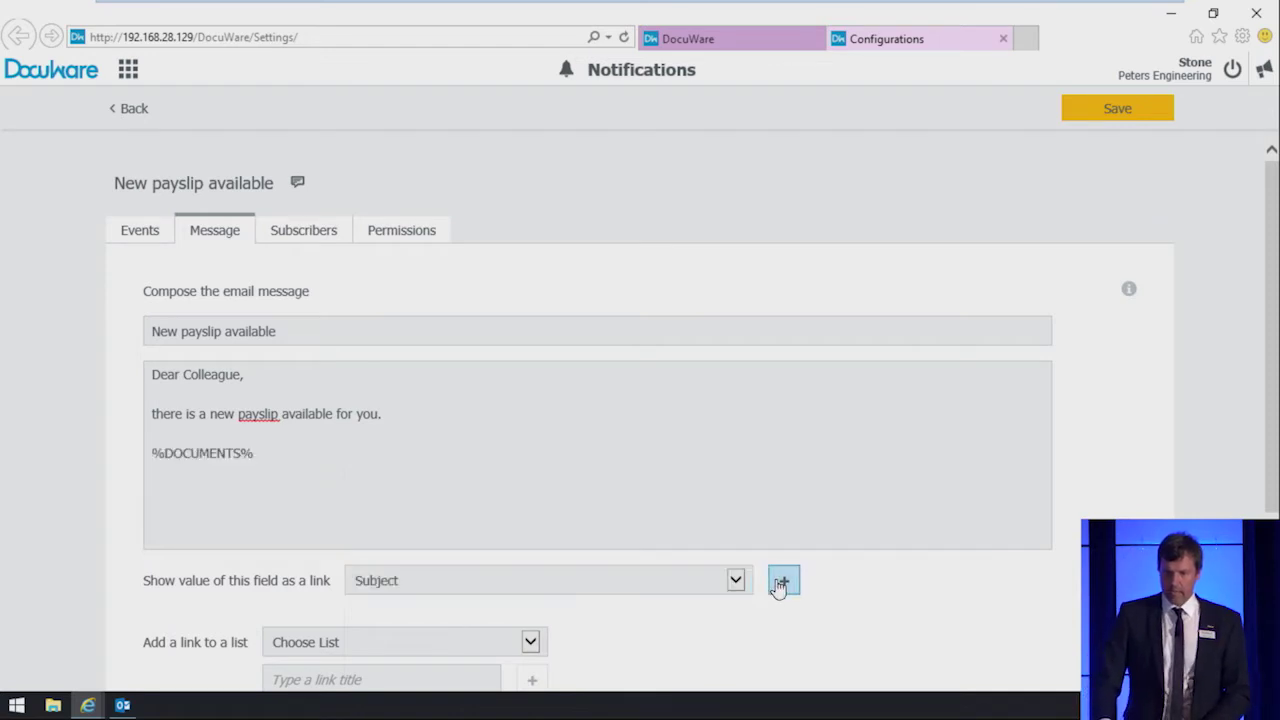
{"action": "left_click", "coordinate": [287, 450]}
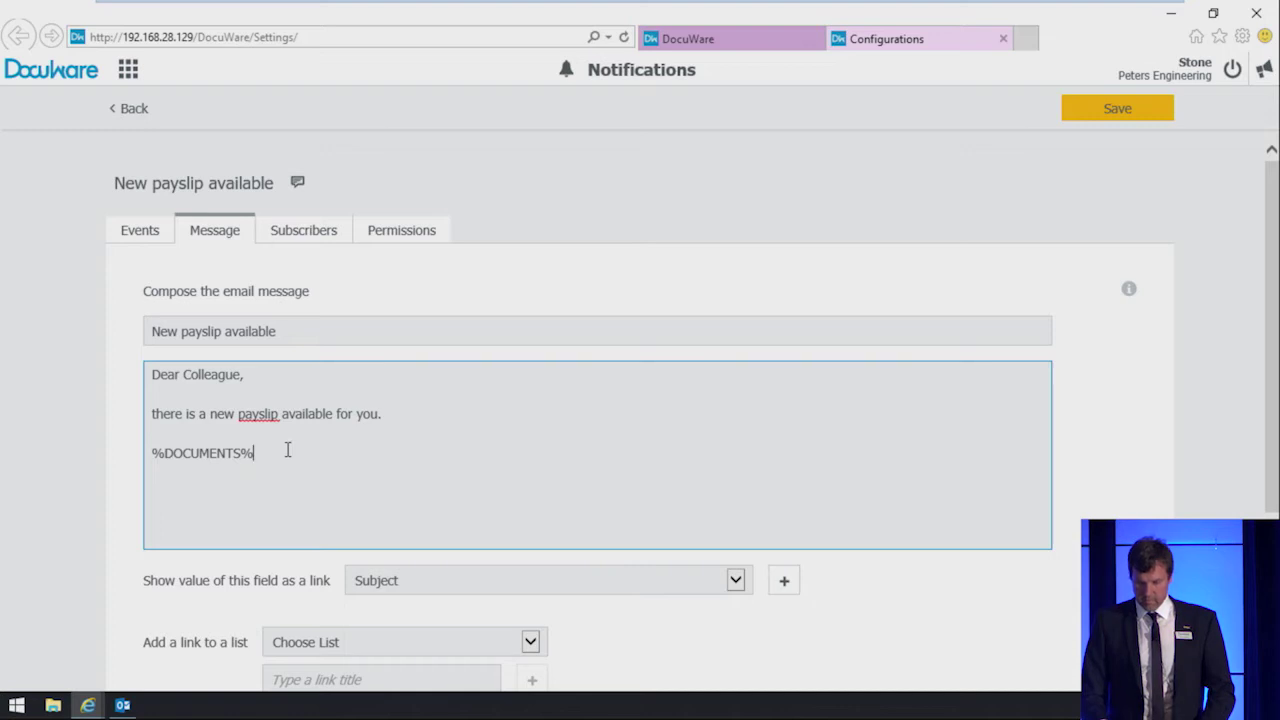
{"action": "key", "text": "Return"}
{"action": "key", "text": "Return"}
{"action": "type", "text": "Regards,"}
{"action": "key", "text": "Return"}
{"action": "key", "text": "Return"}
{"action": "type", "text": "Your HR Team"}
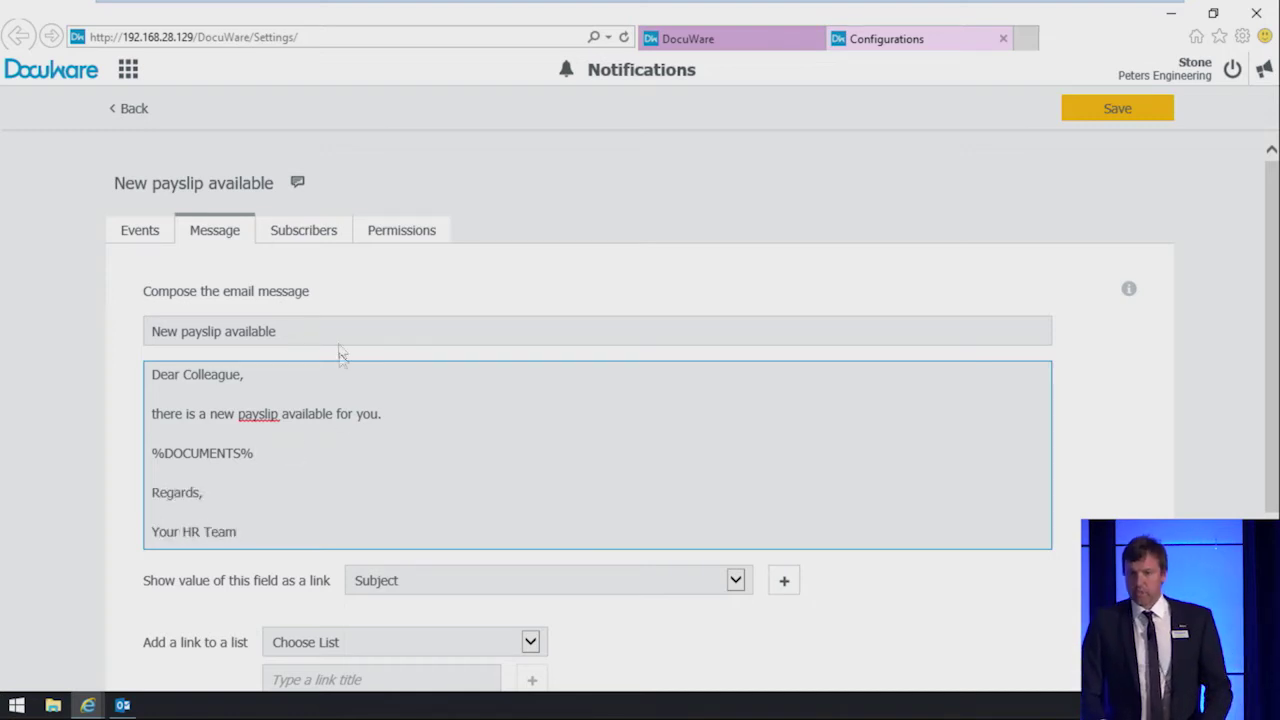
{"action": "left_click", "coordinate": [308, 240]}
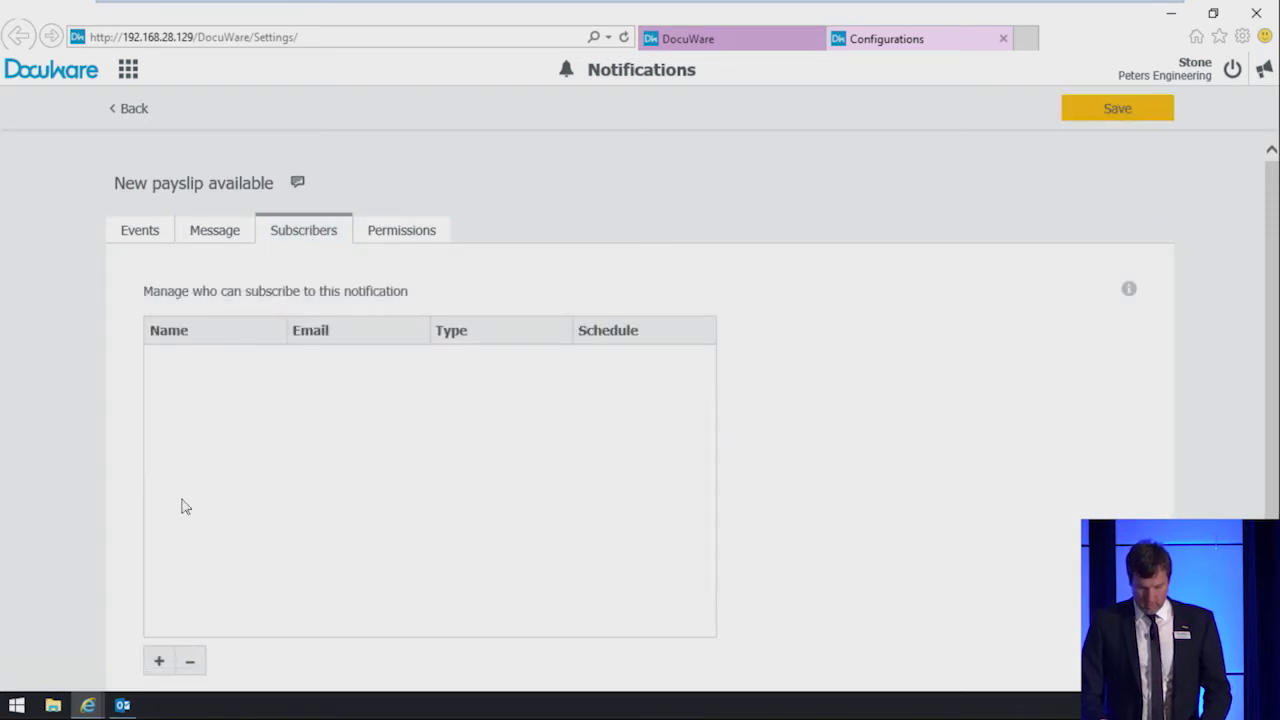
Step: Add a subscriber from the Last Name field and save the payslip notification
{"action": "left_click", "coordinate": [158, 664]}
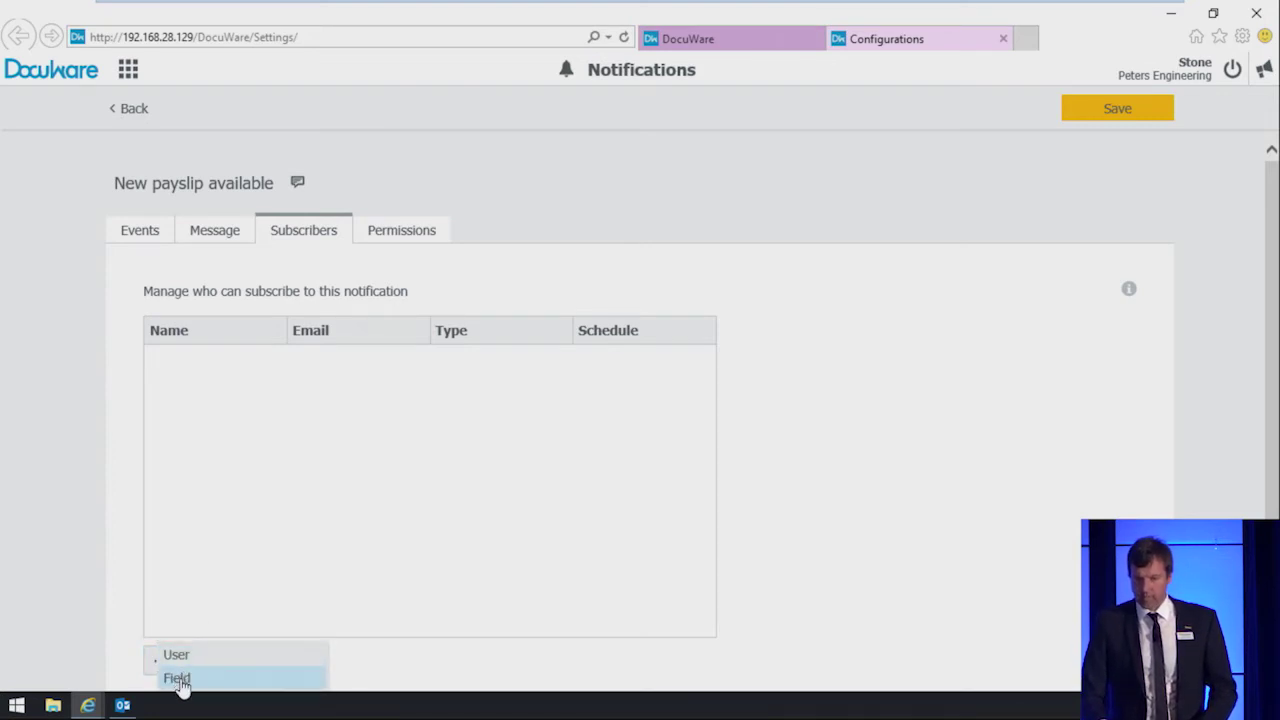
{"action": "left_click", "coordinate": [181, 684]}
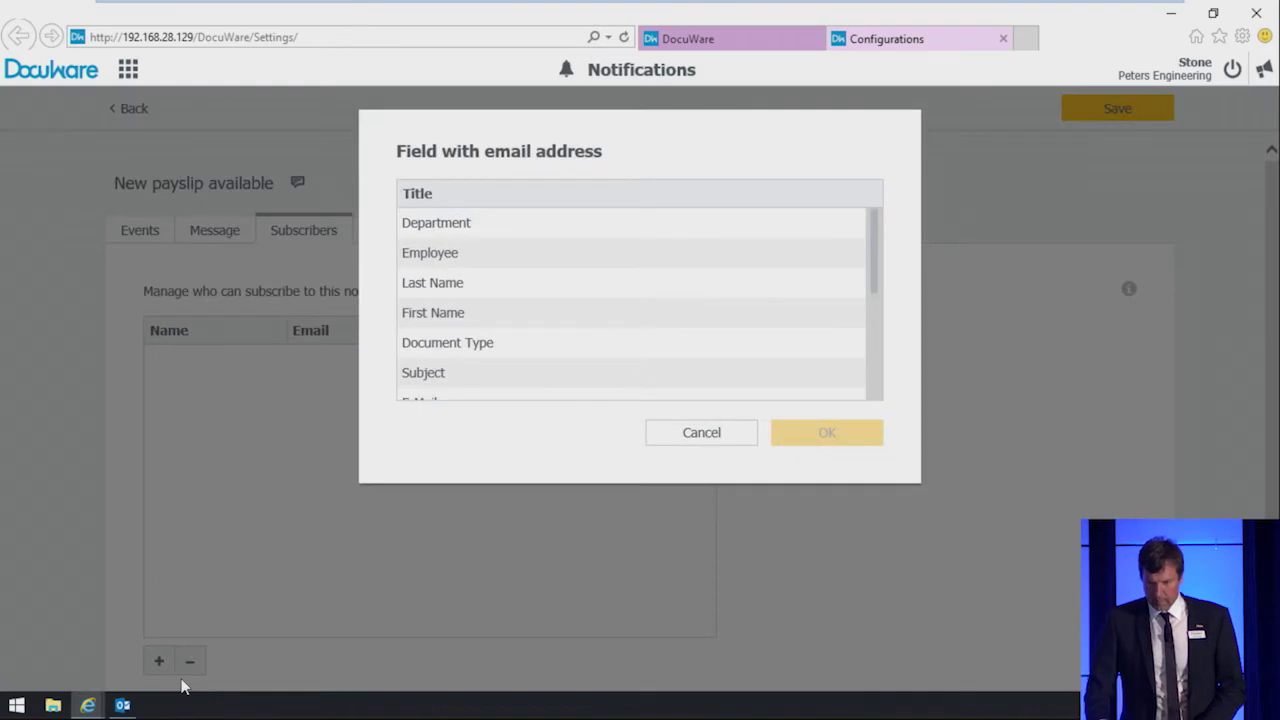
{"action": "left_click", "coordinate": [459, 284]}
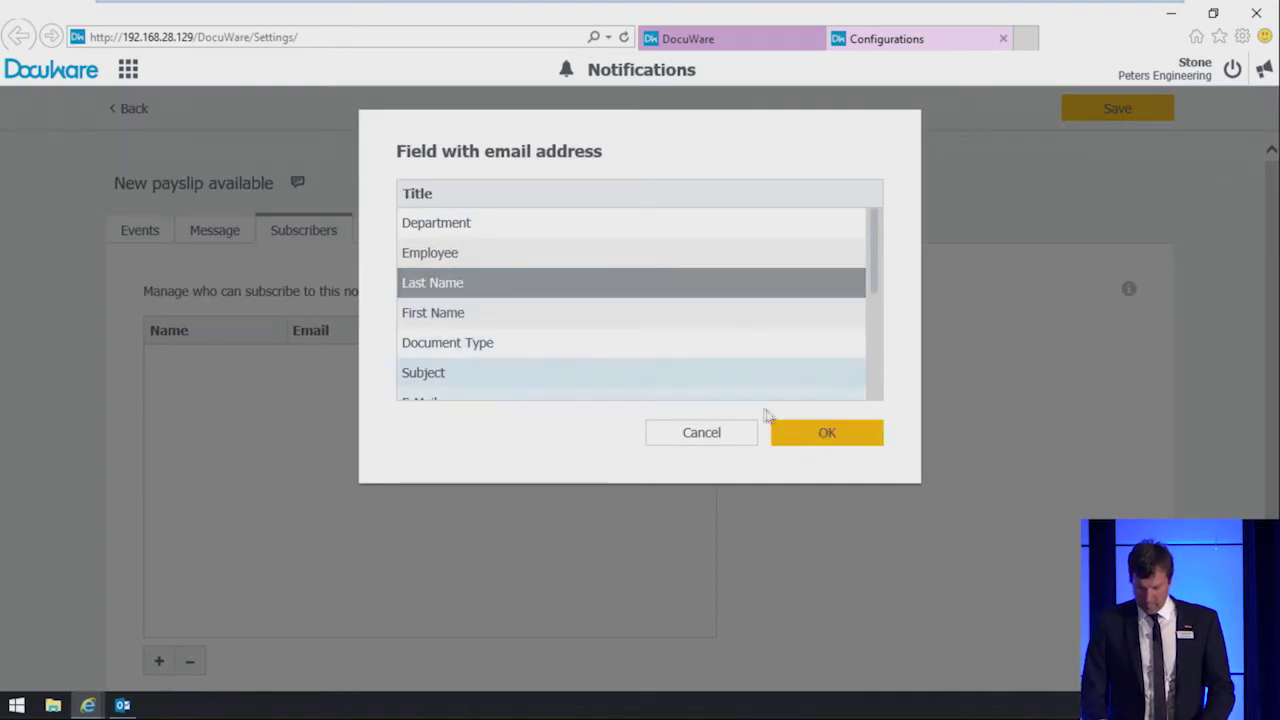
{"action": "left_click", "coordinate": [818, 436]}
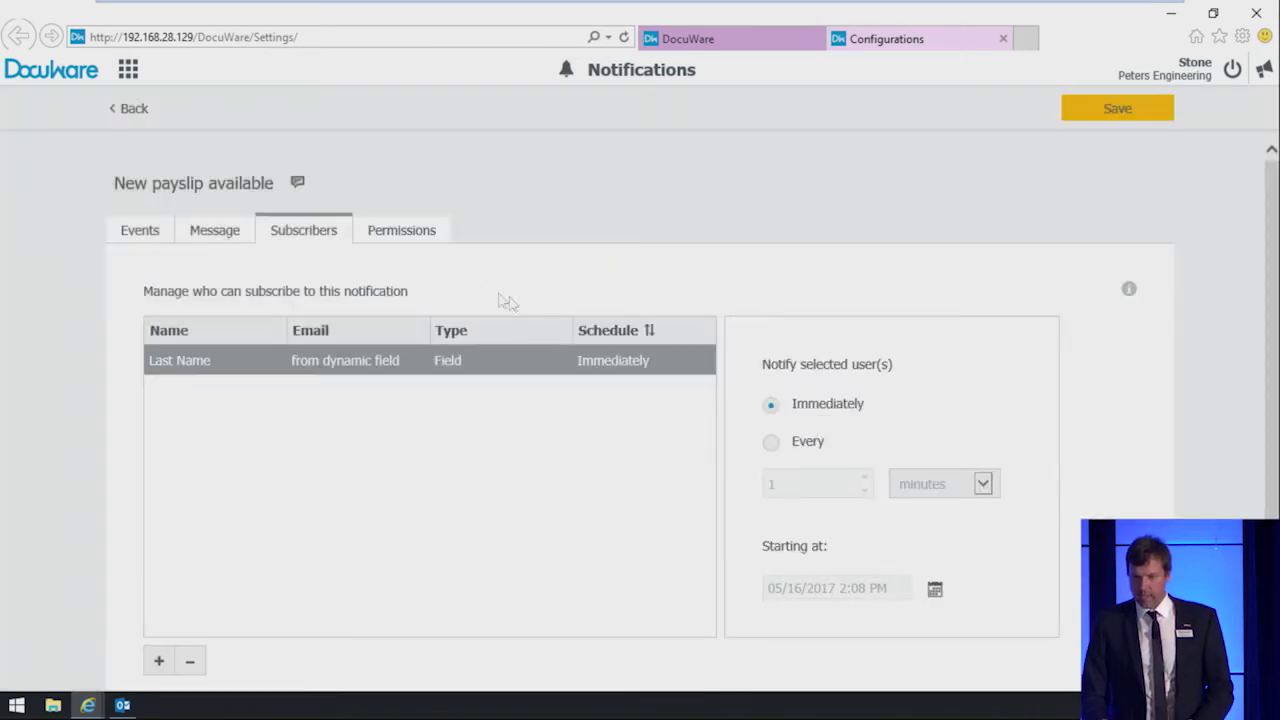
{"action": "left_click", "coordinate": [401, 240]}
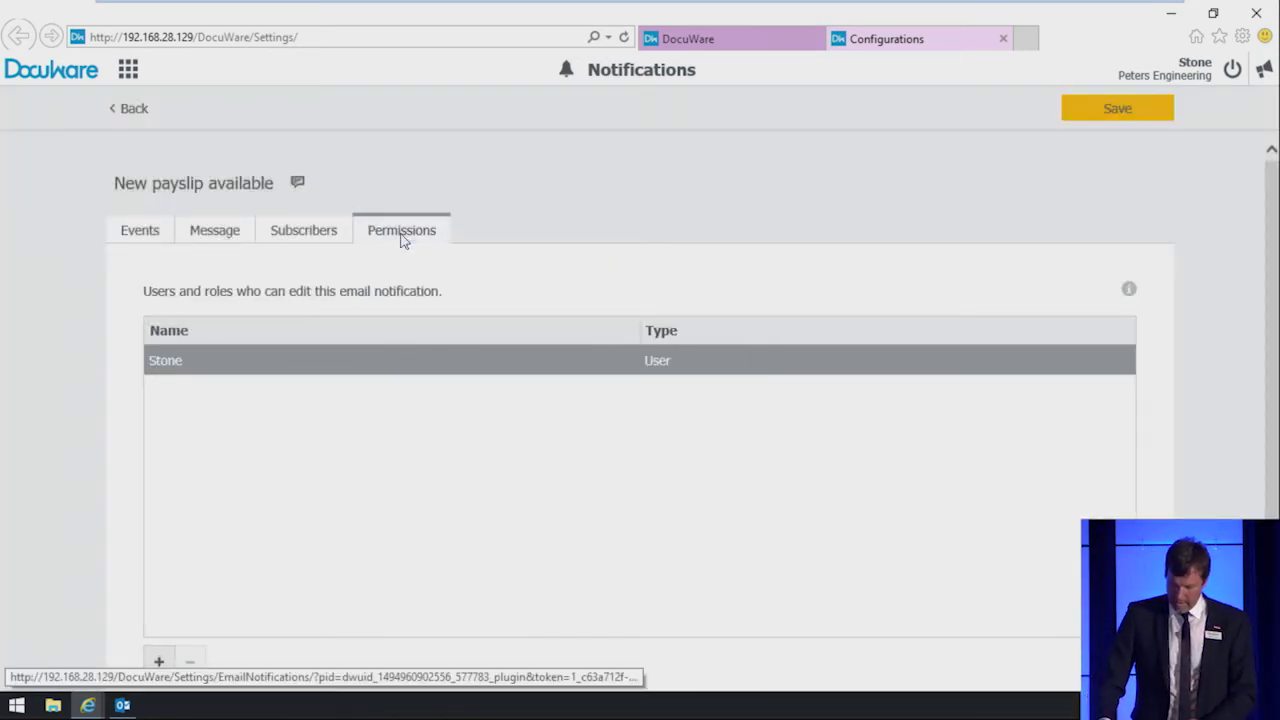
{"action": "left_click", "coordinate": [1095, 120]}
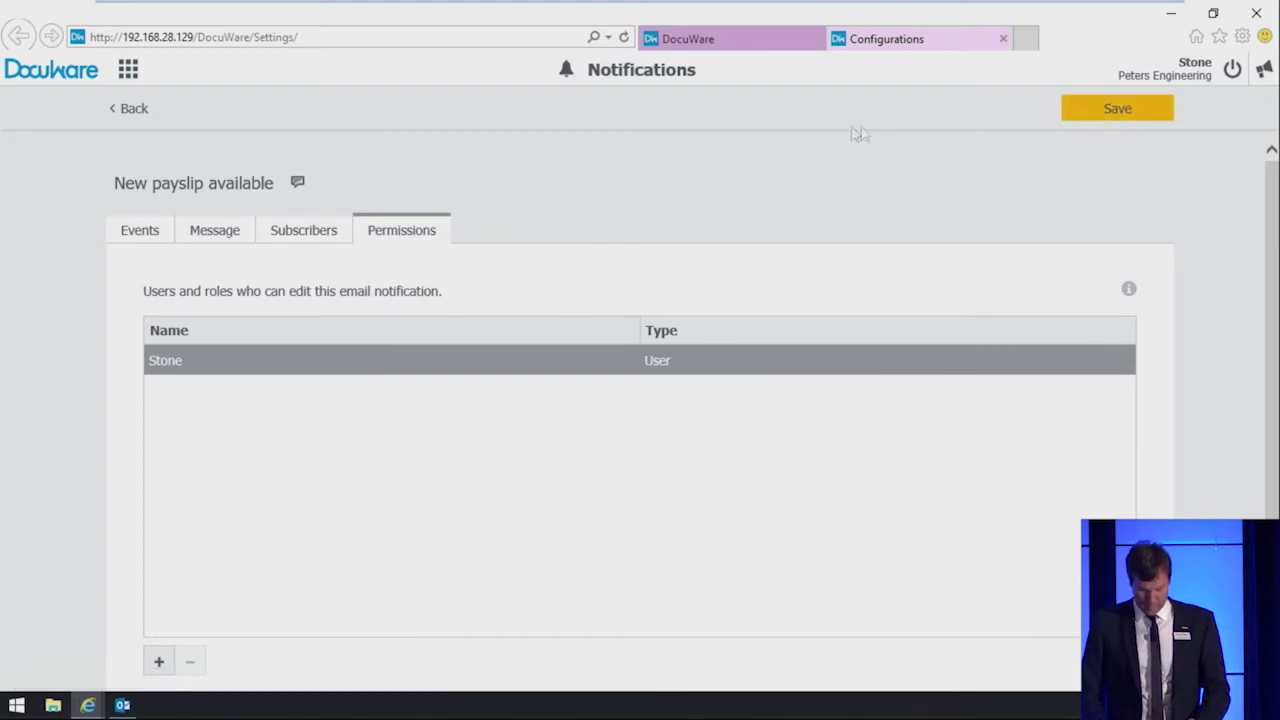
Step: Create notification 'Telephone list updated' on Document Pool, triggered by new documents and index changes
{"action": "left_click", "coordinate": [134, 109]}
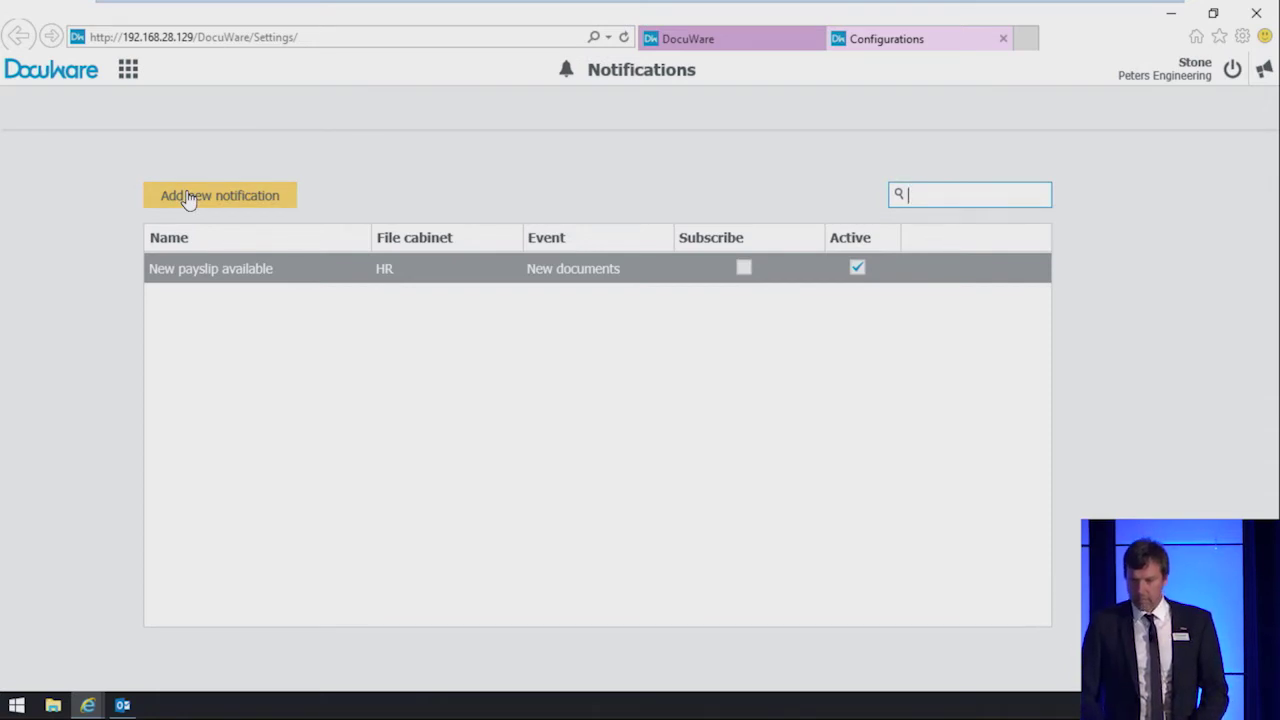
{"action": "left_click", "coordinate": [189, 197]}
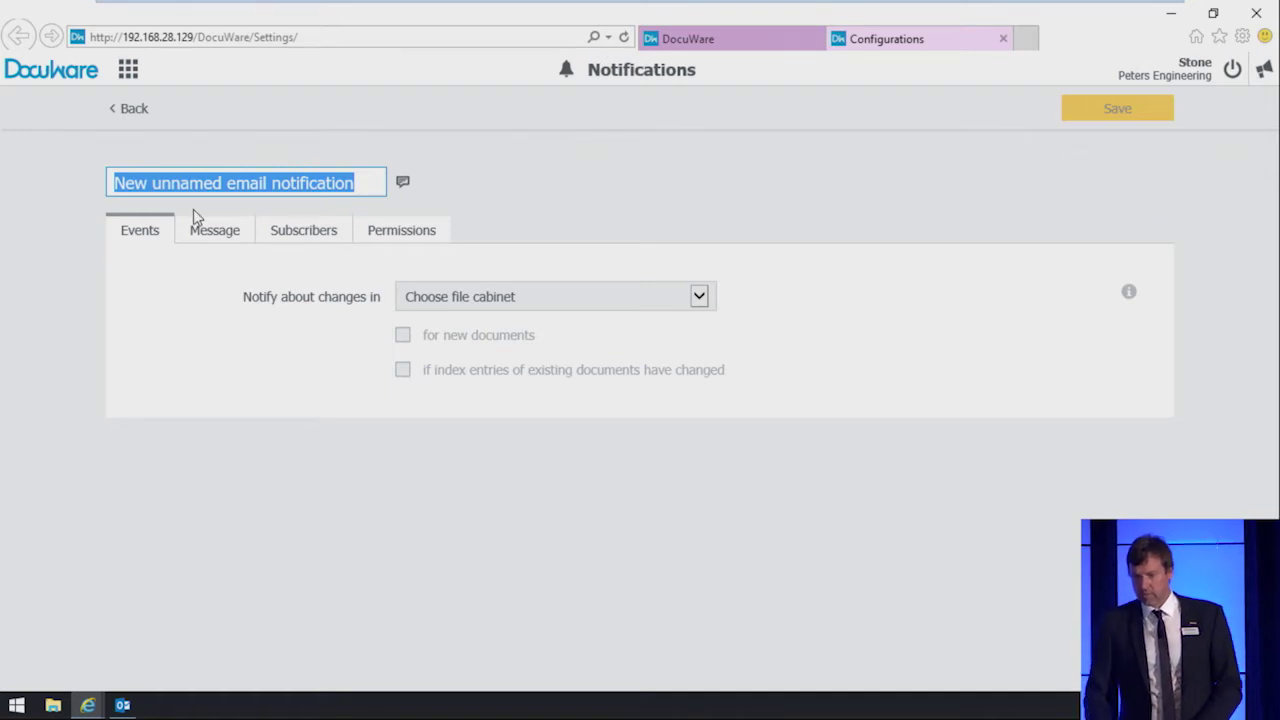
{"action": "type", "text": "Telephone list updated"}
{"action": "key", "text": "Tab"}
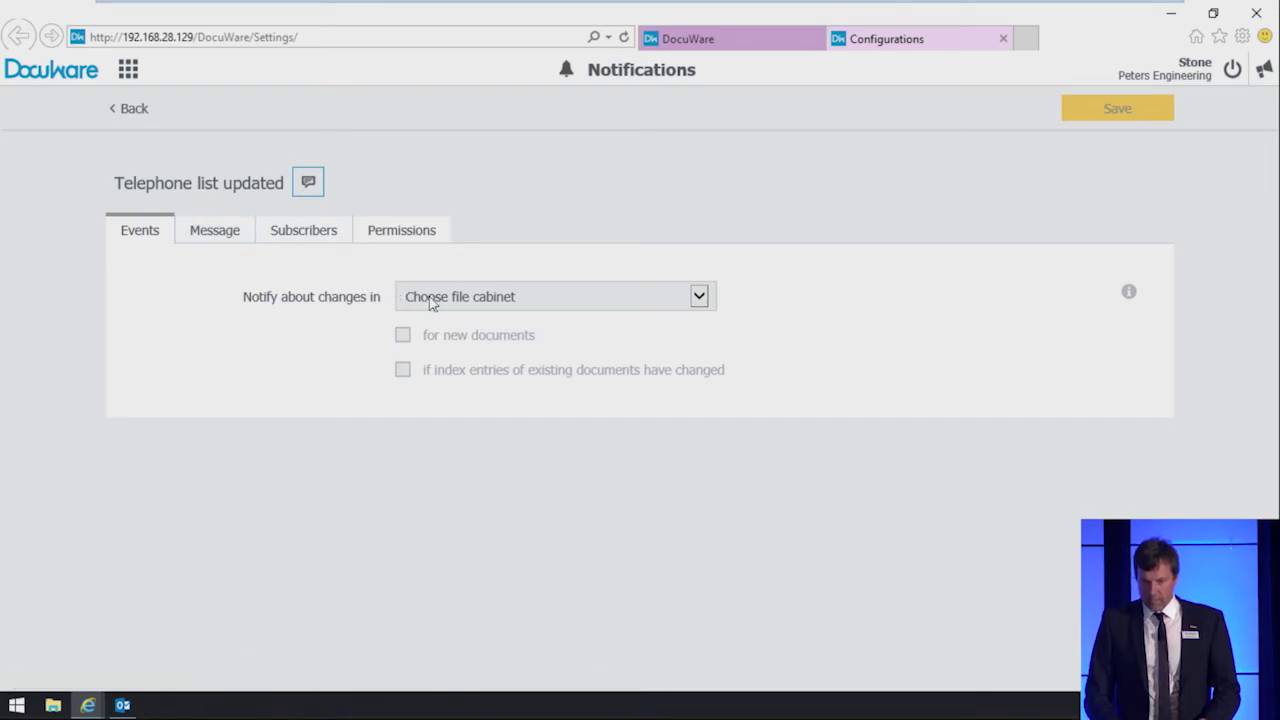
{"action": "left_click", "coordinate": [432, 304]}
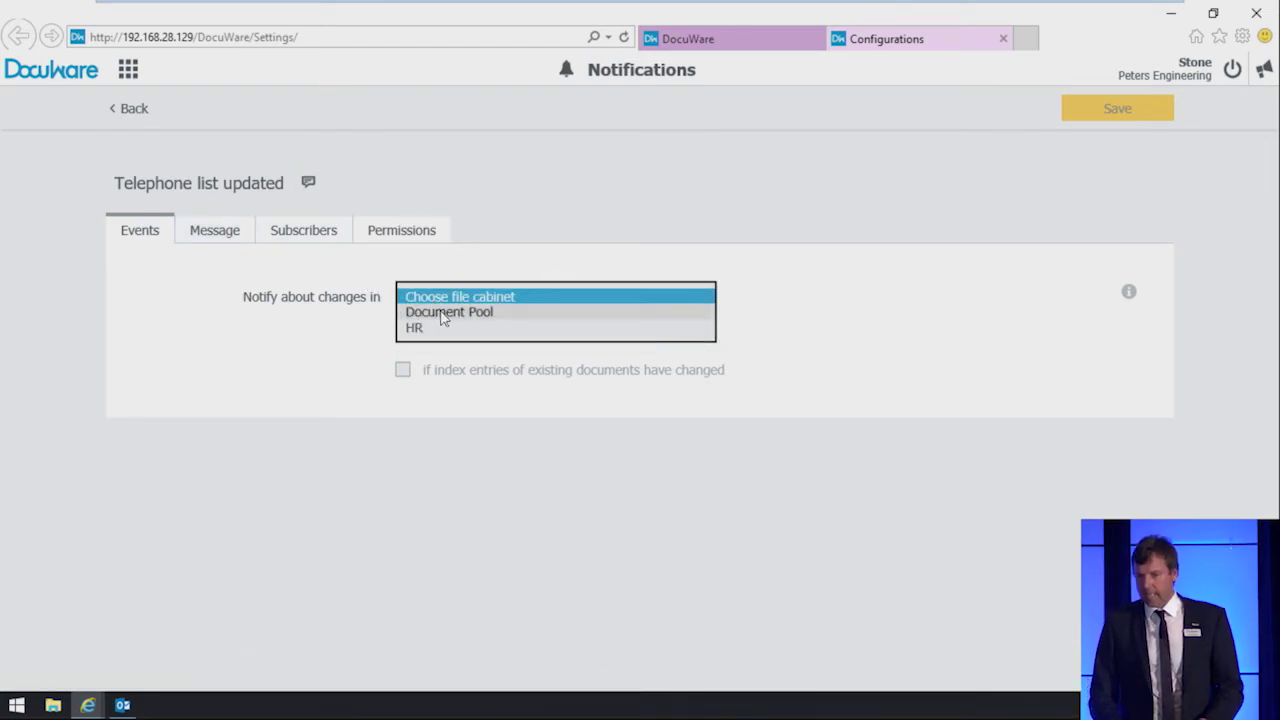
{"action": "left_click", "coordinate": [443, 314]}
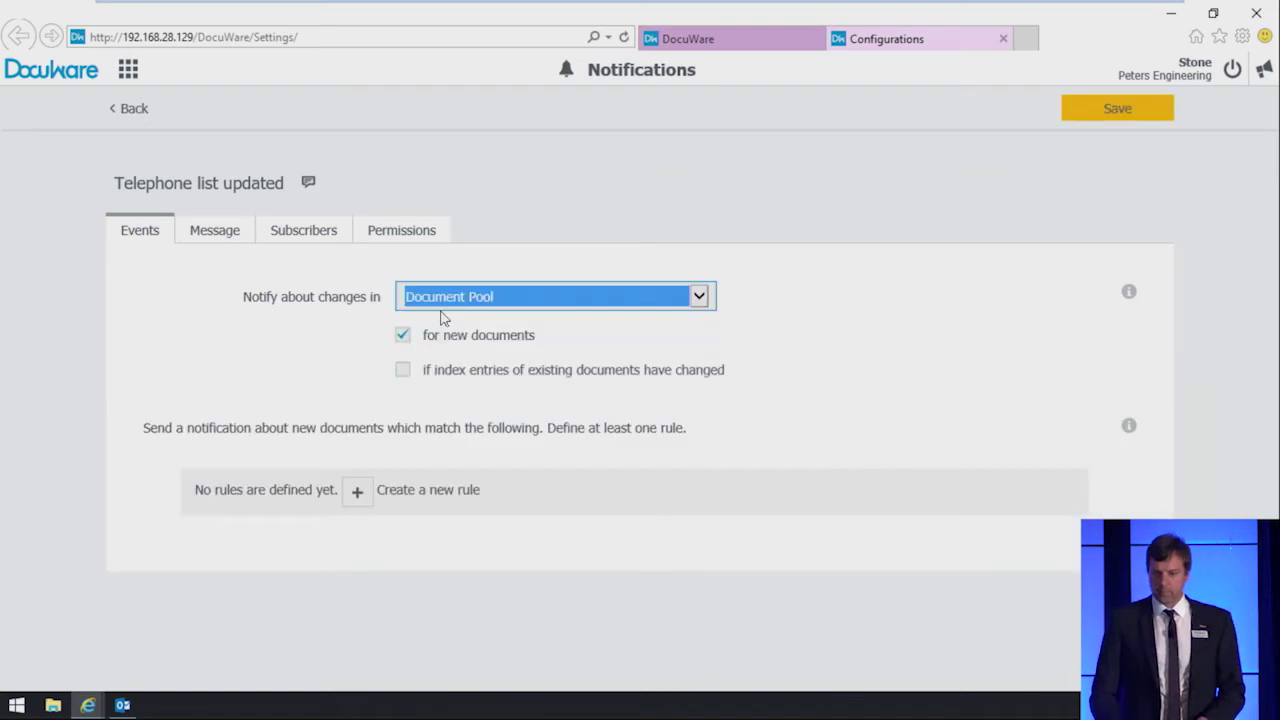
{"action": "left_click", "coordinate": [403, 370]}
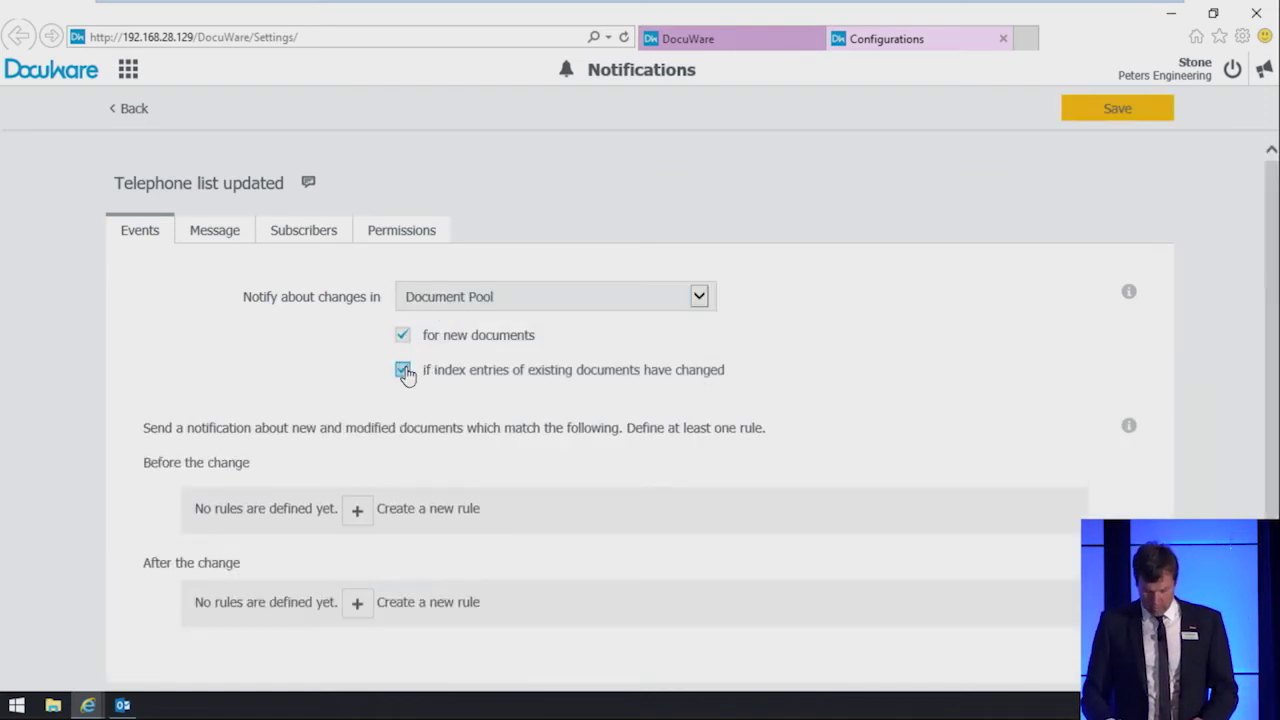
Step: Add an after-the-change rule: Document Type equals Telephone list
{"action": "scroll", "coordinate": [405, 372], "scroll_direction": "down", "scroll_amount": 1}
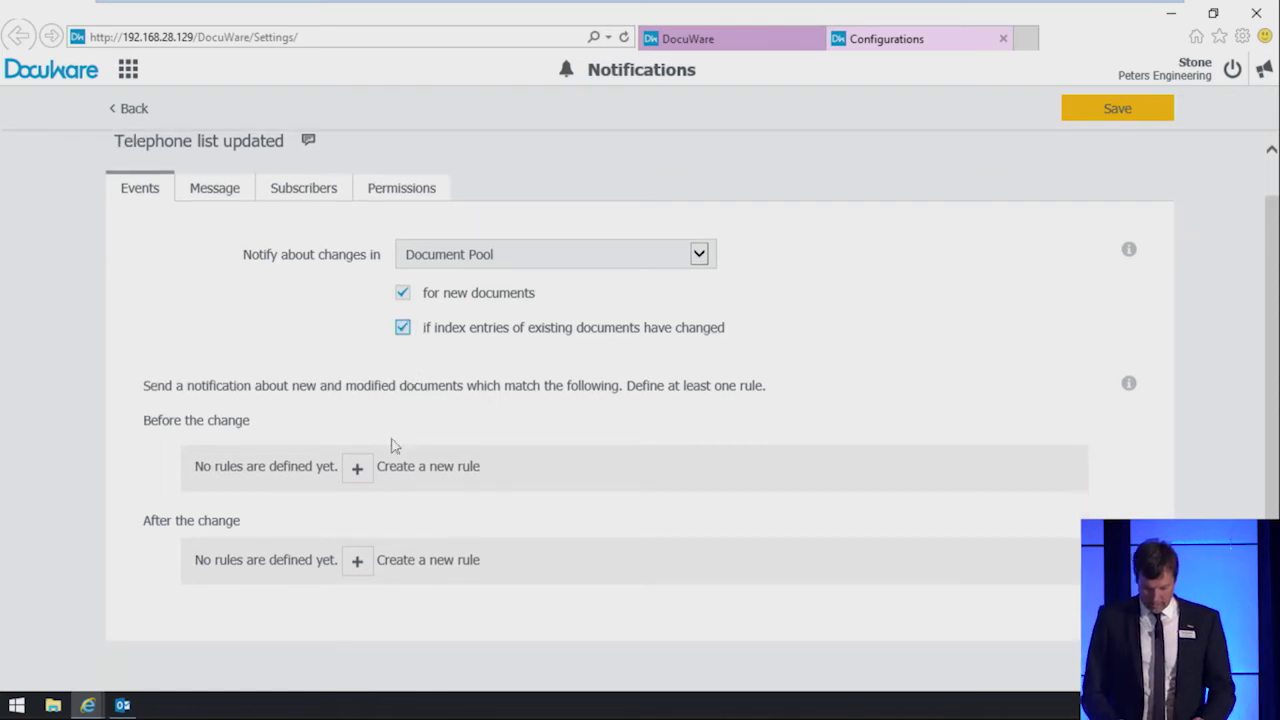
{"action": "left_click", "coordinate": [357, 564]}
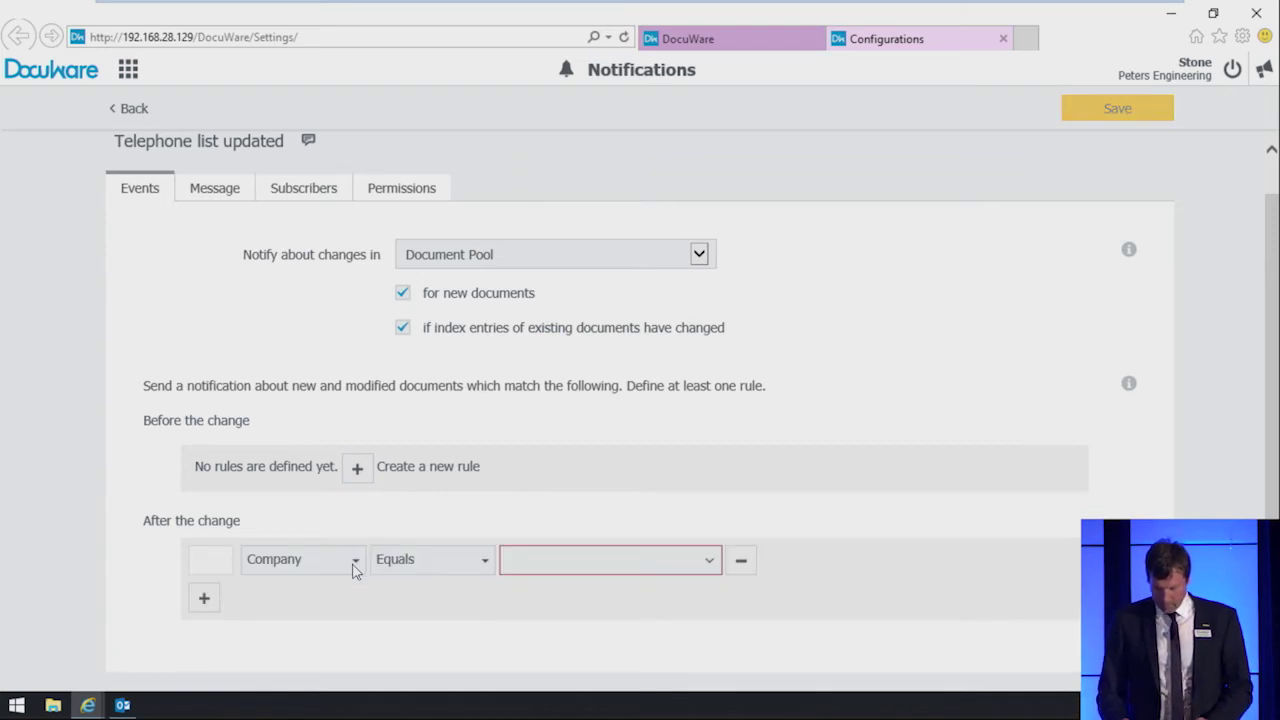
{"action": "left_click", "coordinate": [355, 562]}
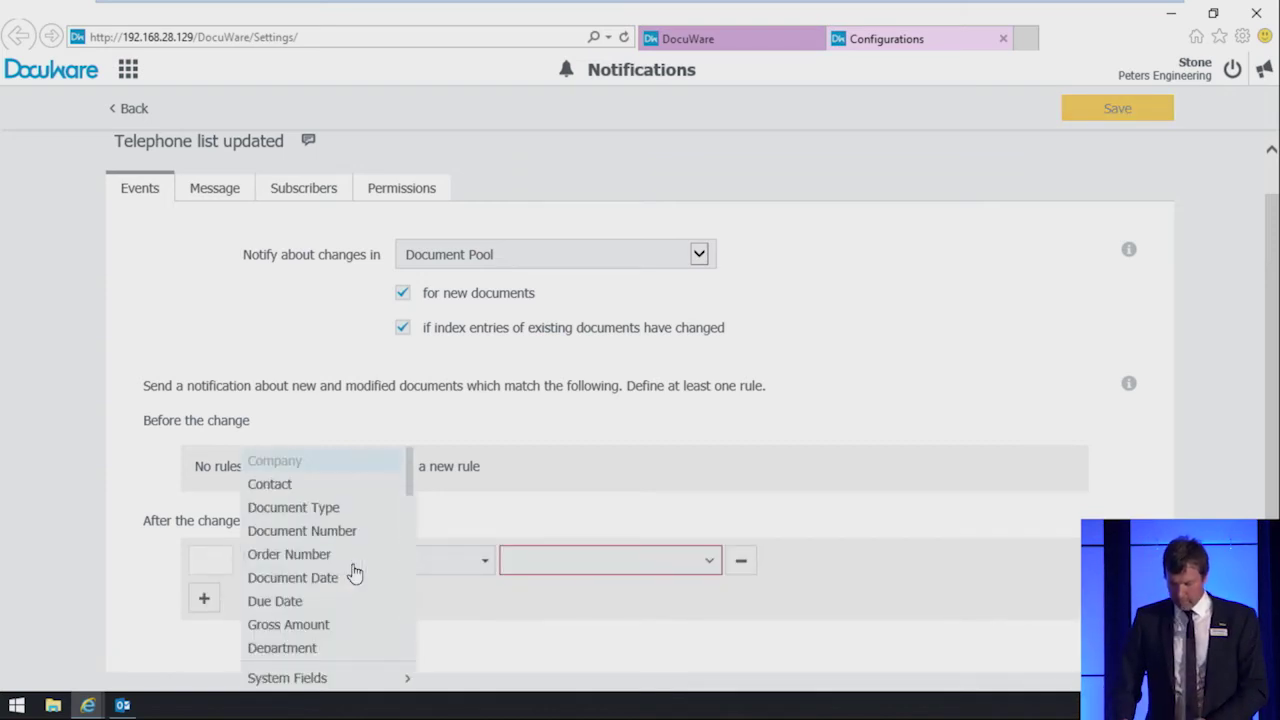
{"action": "left_click", "coordinate": [340, 510]}
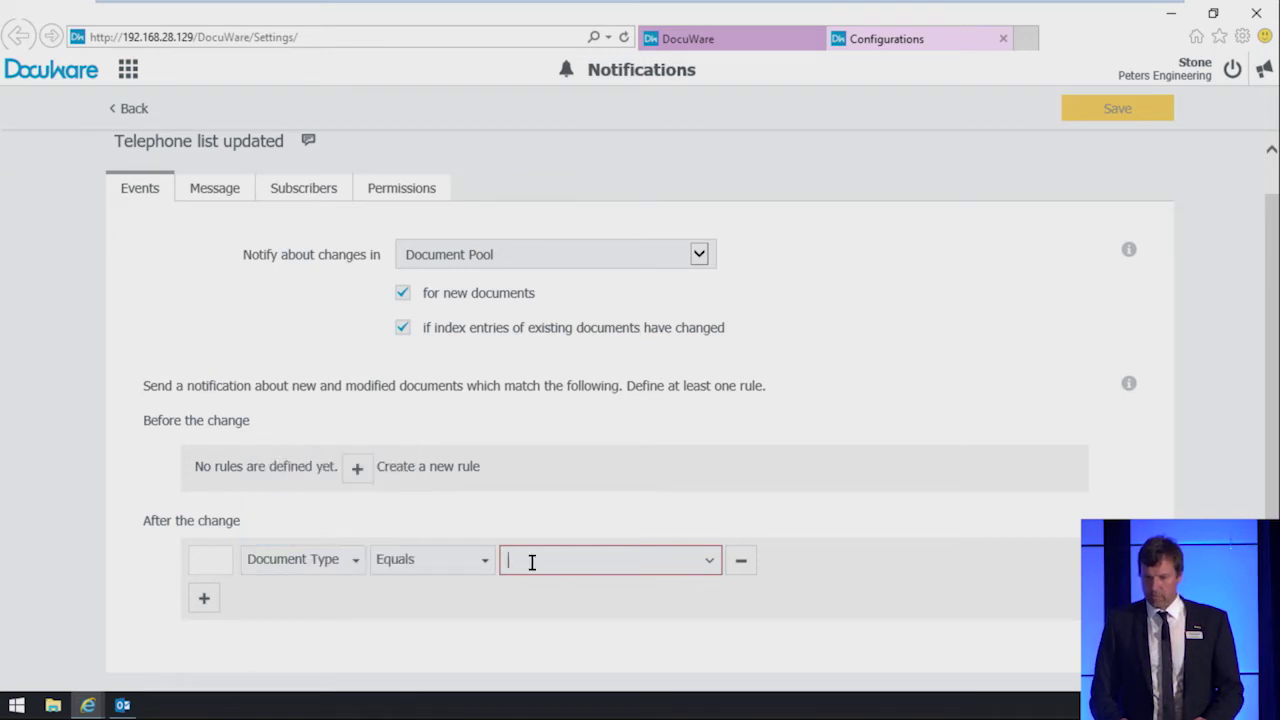
{"action": "type", "text": "te"}
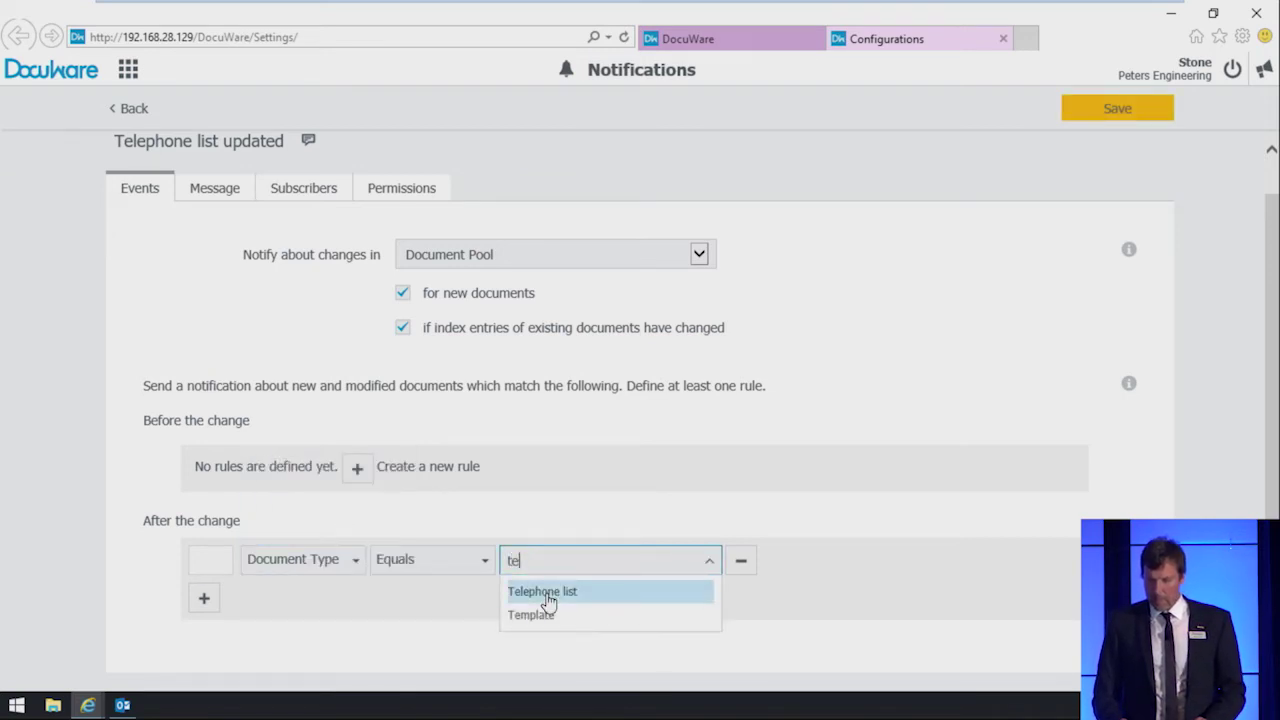
{"action": "left_click", "coordinate": [547, 594]}
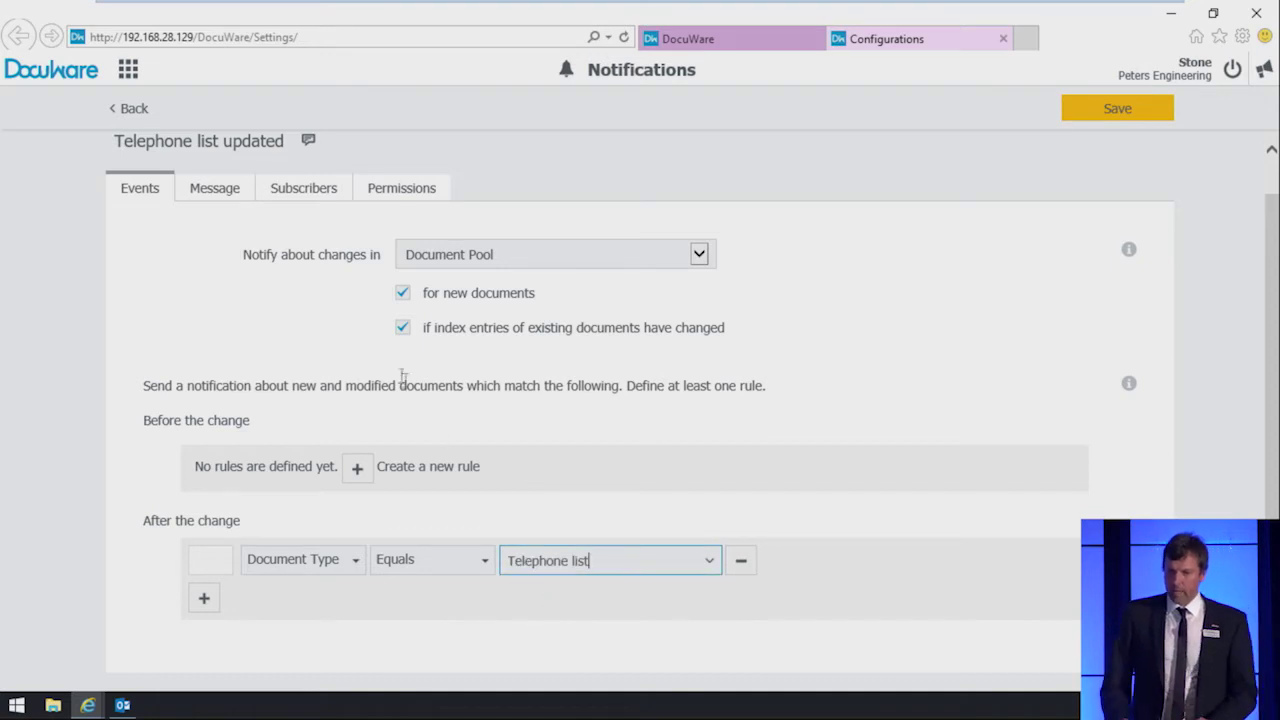
Step: Give the email the subject 'Telephone list updated' and write 'Dear Colleague, there is a new telephone list available.'
{"action": "left_click", "coordinate": [216, 197]}
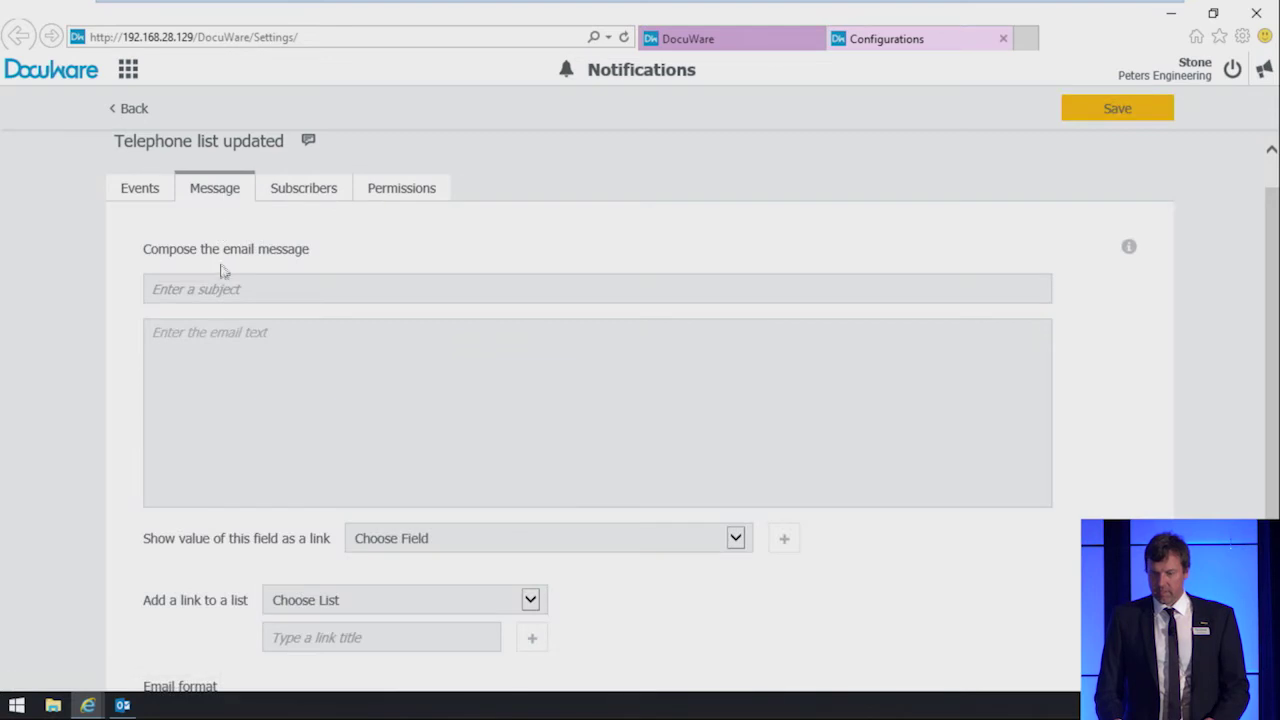
{"action": "left_click", "coordinate": [222, 289]}
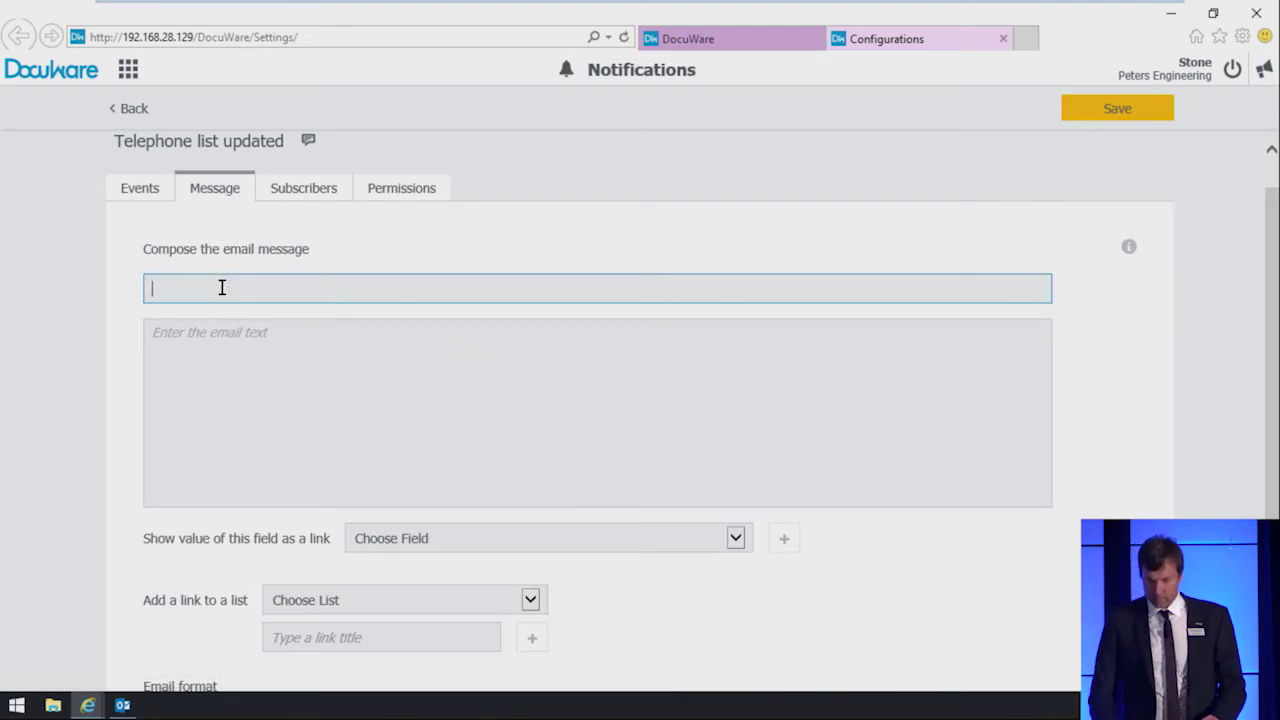
{"action": "type", "text": "Telephone list updated"}
{"action": "key", "text": "Tab"}
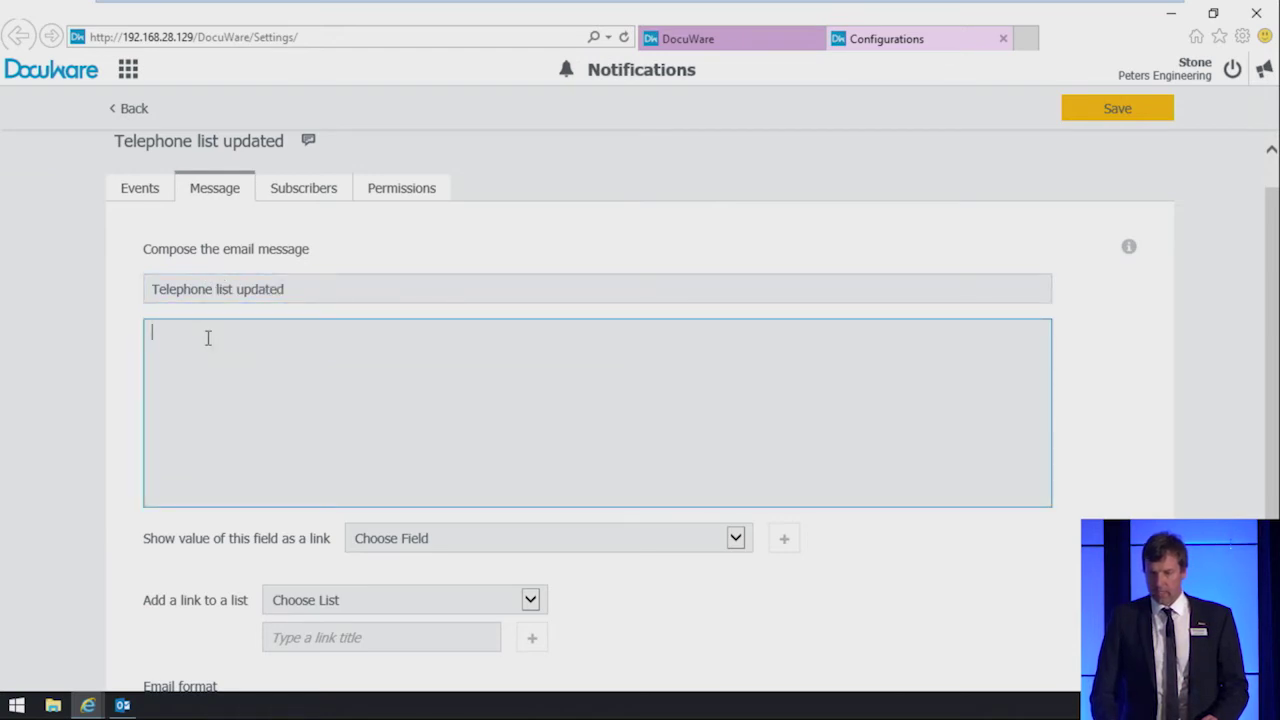
{"action": "type", "text": "Dear Colleague,"}
{"action": "key", "text": "Return"}
{"action": "key", "text": "Return"}
{"action": "type", "text": "ther"}
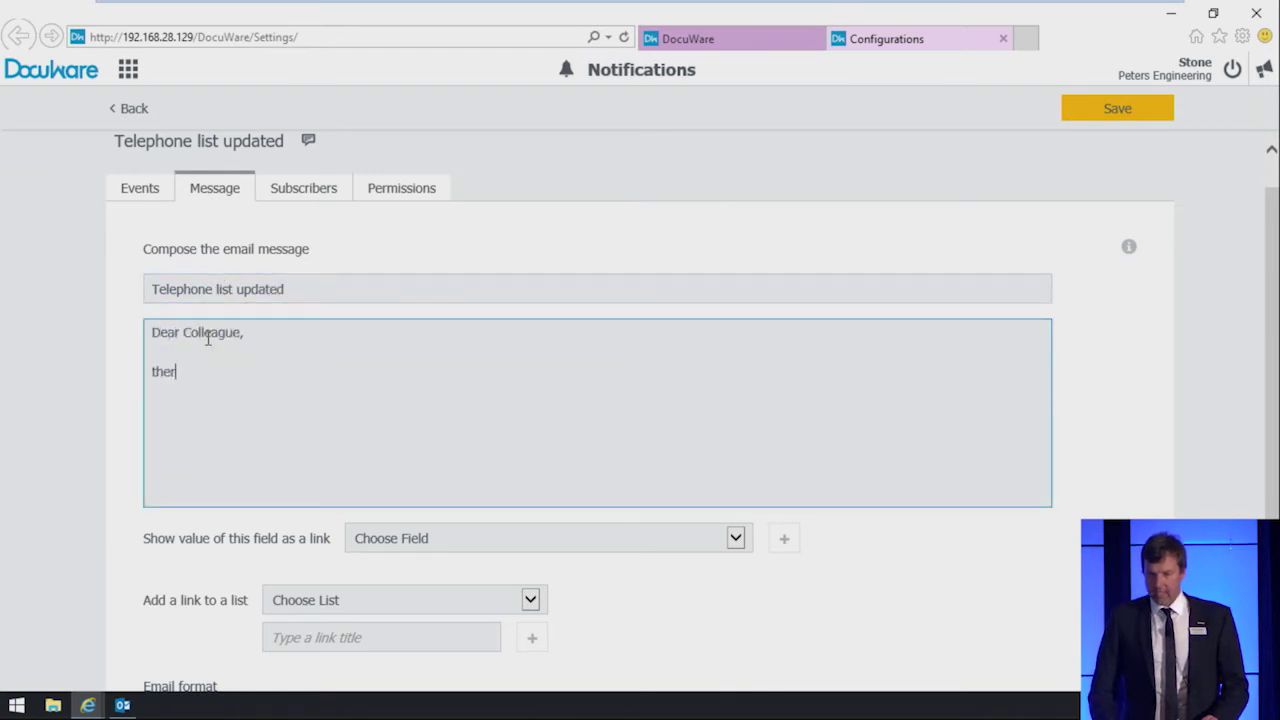
{"action": "type", "text": "e is a new telephone list available."}
{"action": "key", "text": "Return"}
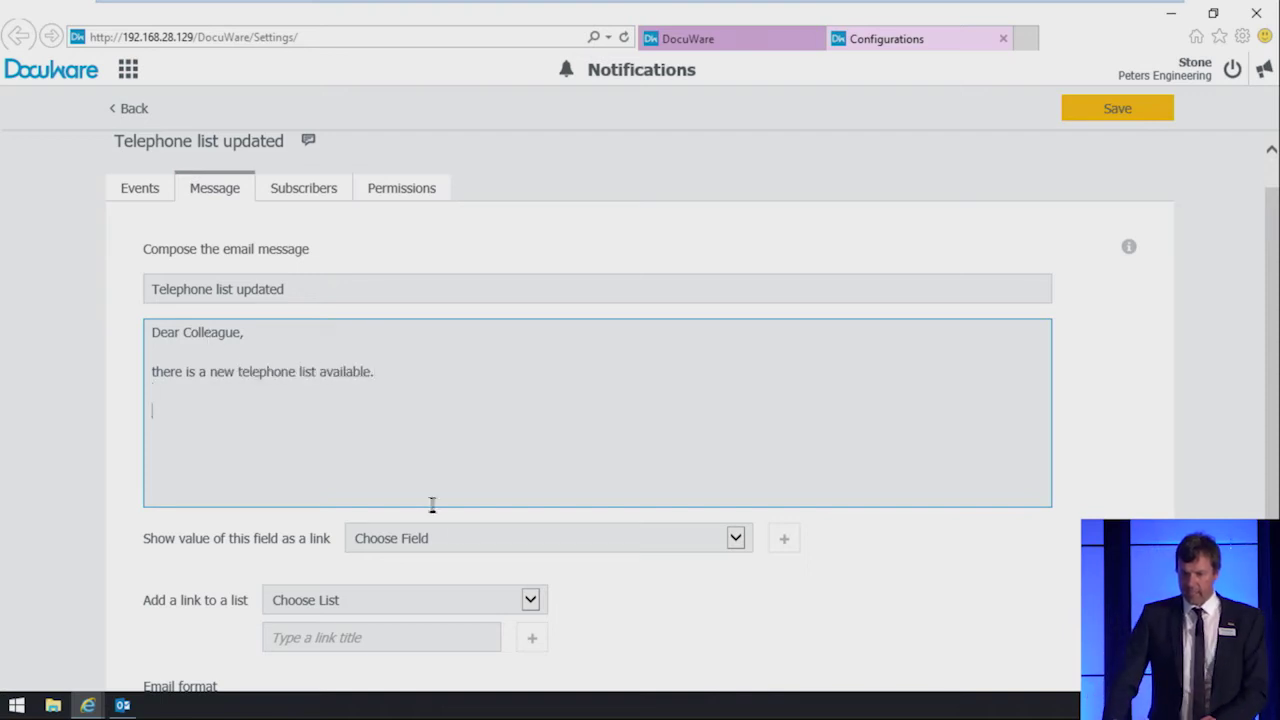
Step: Insert the %DOCUMENTS% link placeholder into the message, using Document Date as the link field
{"action": "left_click", "coordinate": [465, 537]}
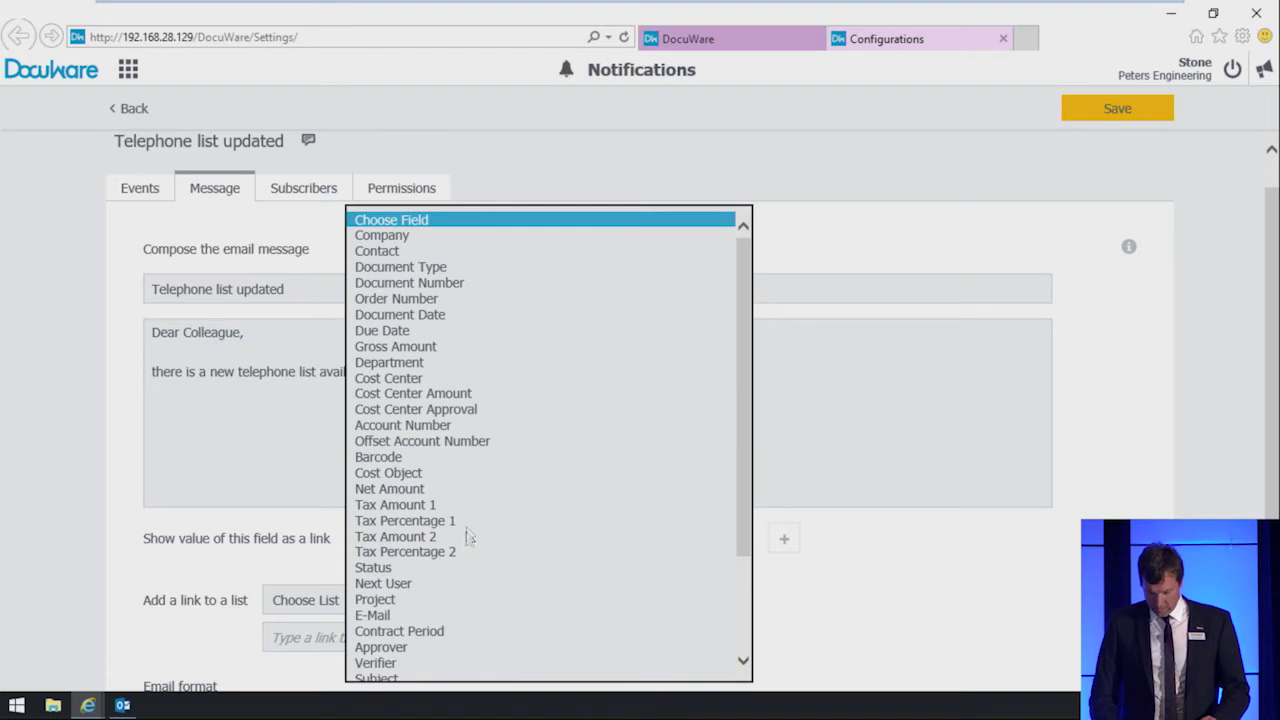
{"action": "left_click", "coordinate": [474, 320]}
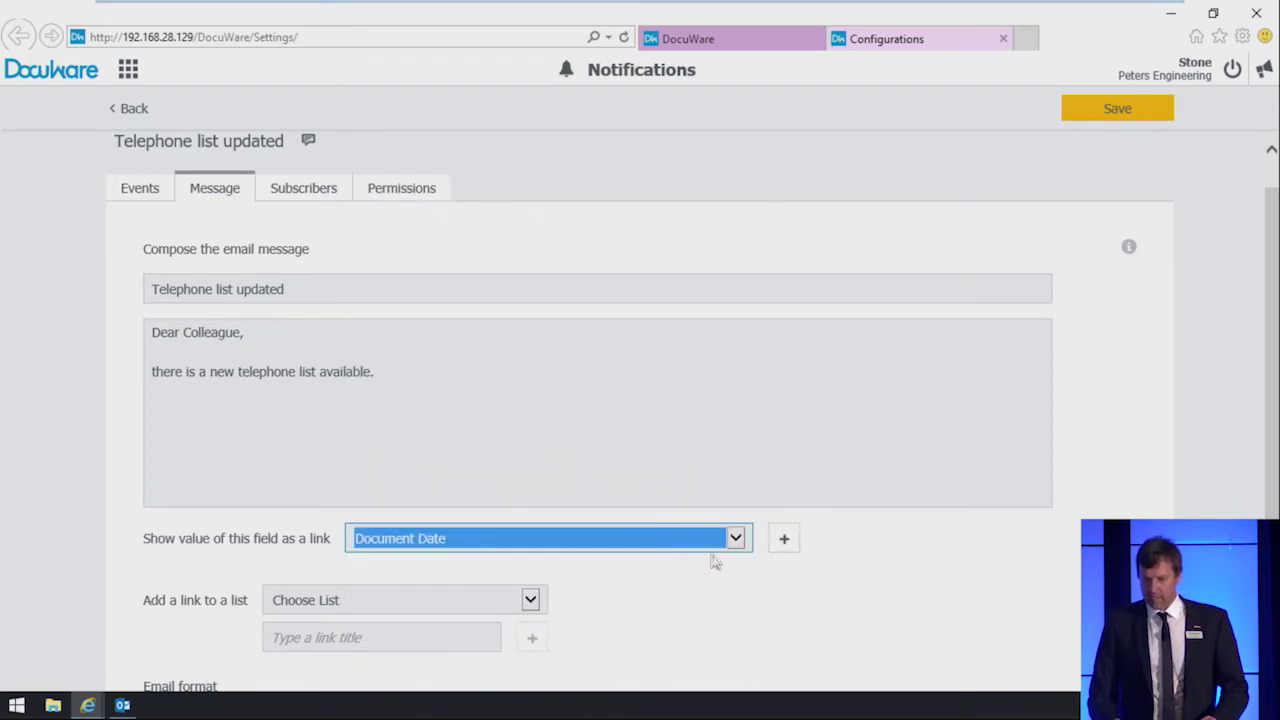
{"action": "left_click", "coordinate": [785, 541]}
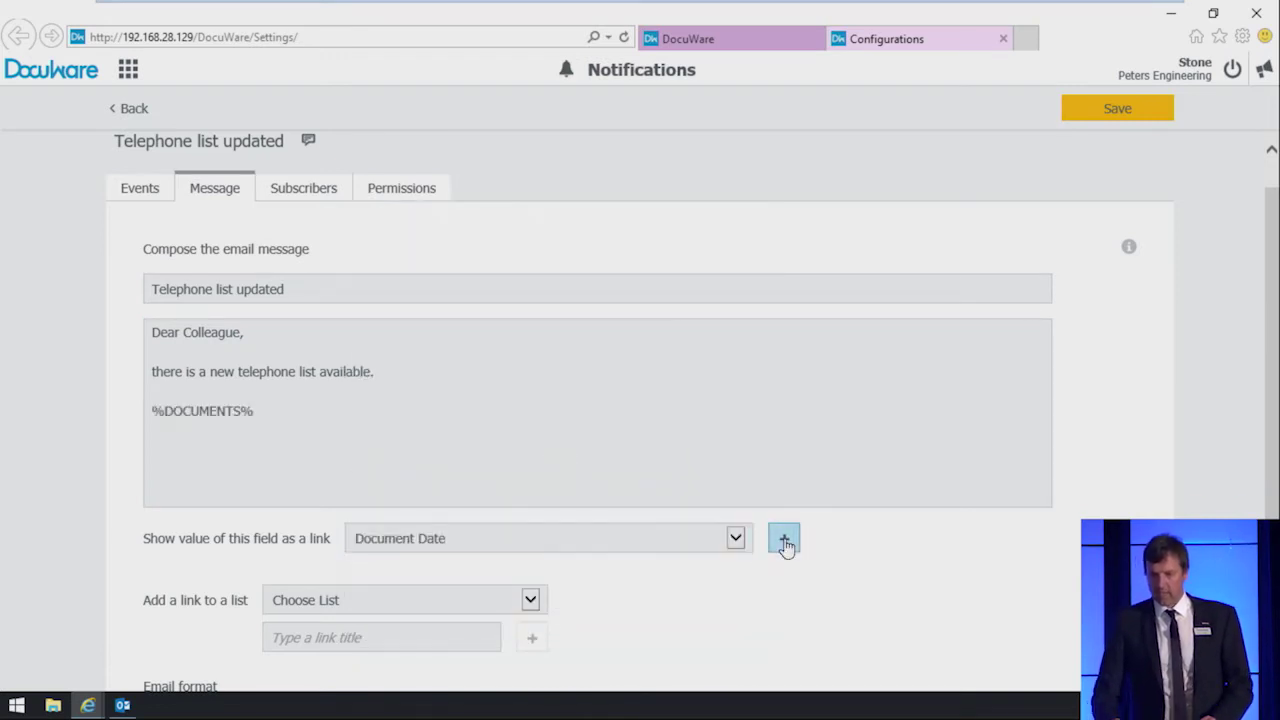
{"action": "left_click", "coordinate": [363, 414]}
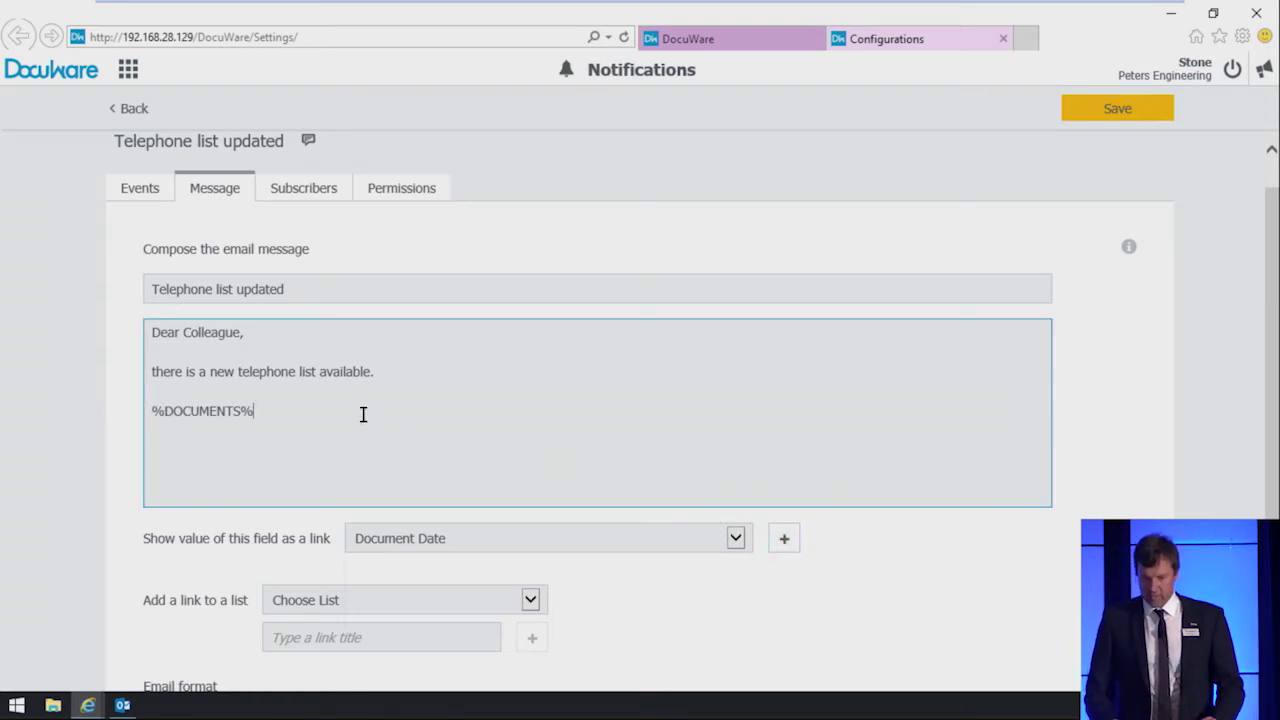
Step: Sign off as 'Your HR Team' and add the ?link=EmailNotificationsAdmin unsubscribe link, then view subscribers
{"action": "type", "text": "Regards,"}
{"action": "key", "text": "Return"}
{"action": "key", "text": "Return"}
{"action": "type", "text": "Your HR Team"}
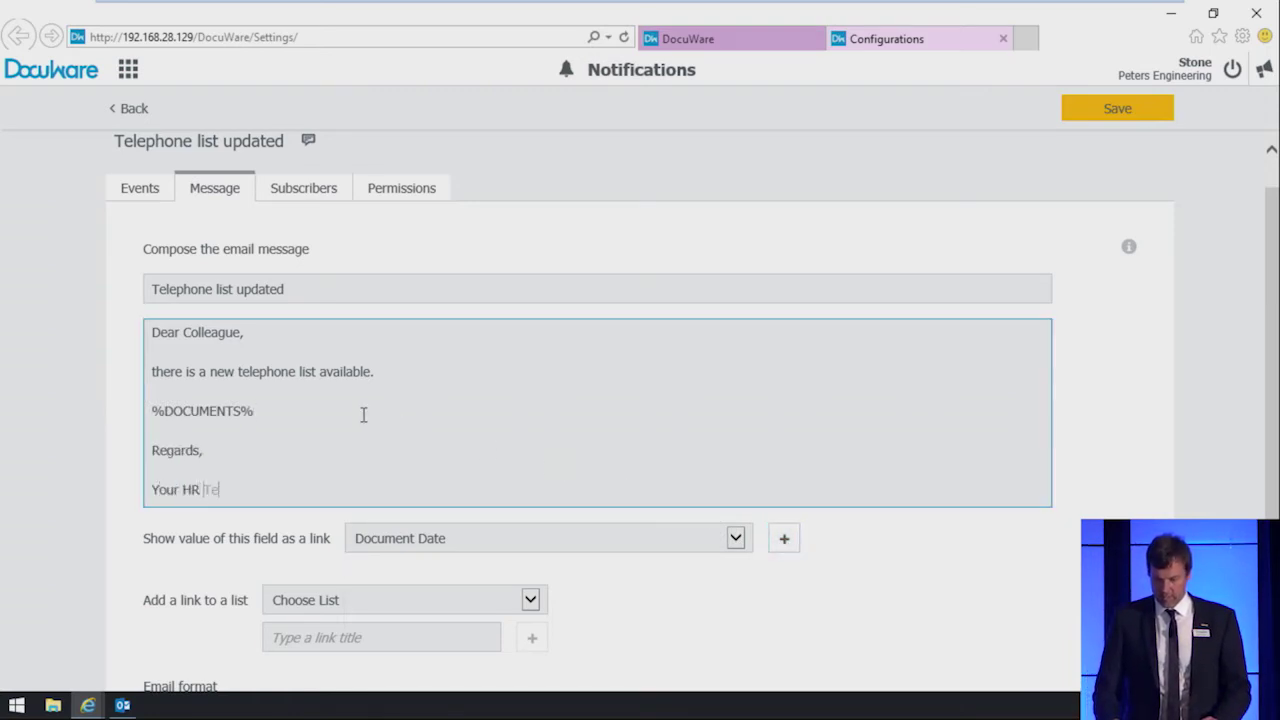
{"action": "key", "text": "Return"}
{"action": "key", "text": "Return"}
{"action": "type", "text": "If you do not want to receive these"}
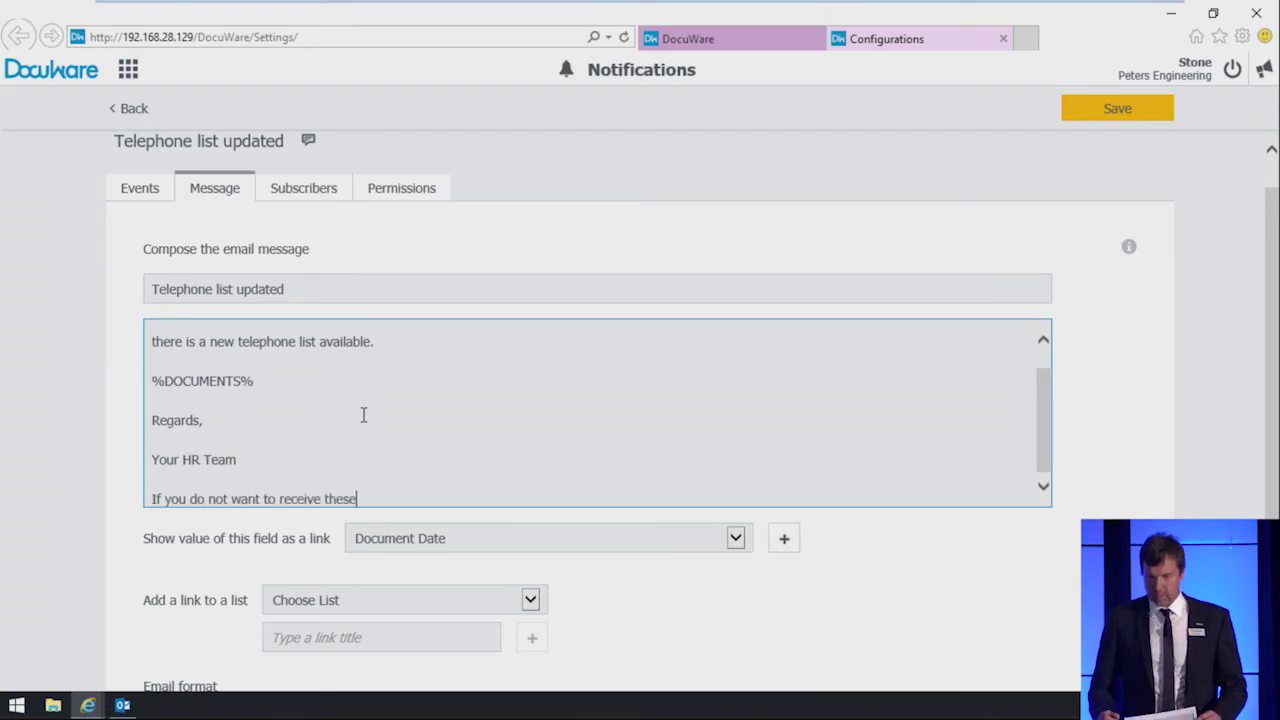
{"action": "type", "text": " notifications, open Notifications here"}
{"action": "key", "text": "Return"}
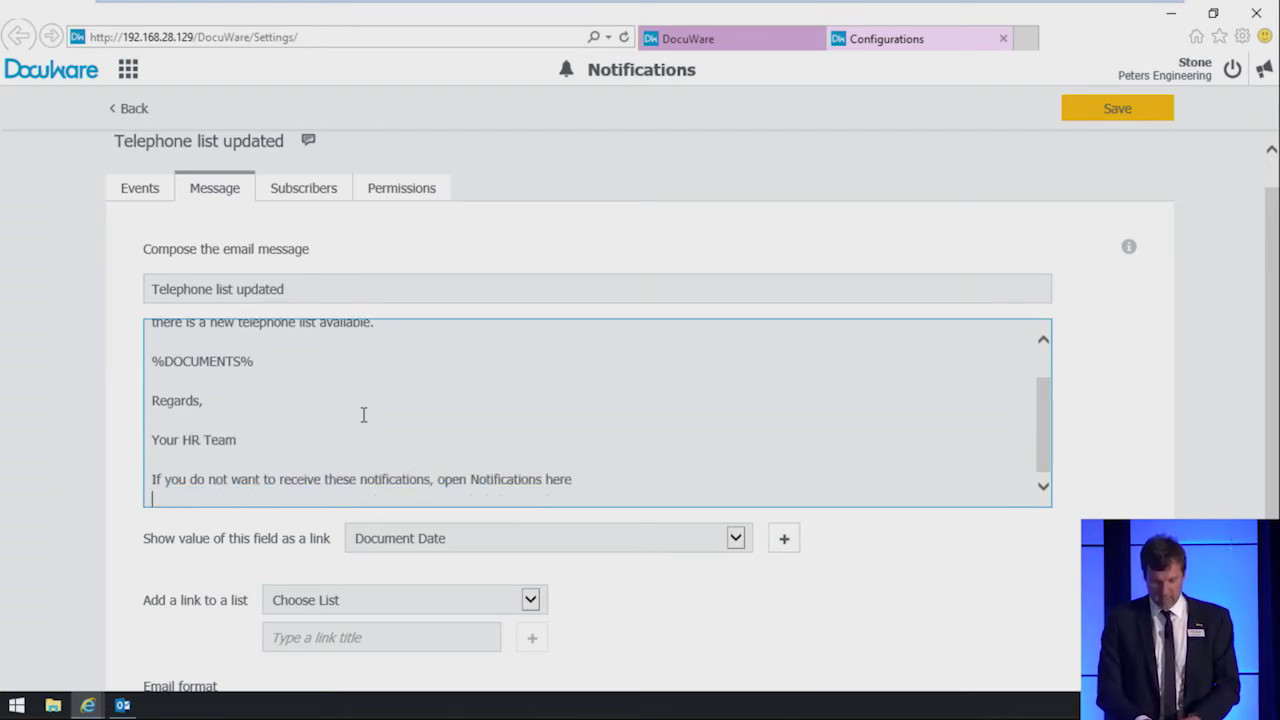
{"action": "type", "text": "http://192.168.28.129/DocuWare/Settings/"}
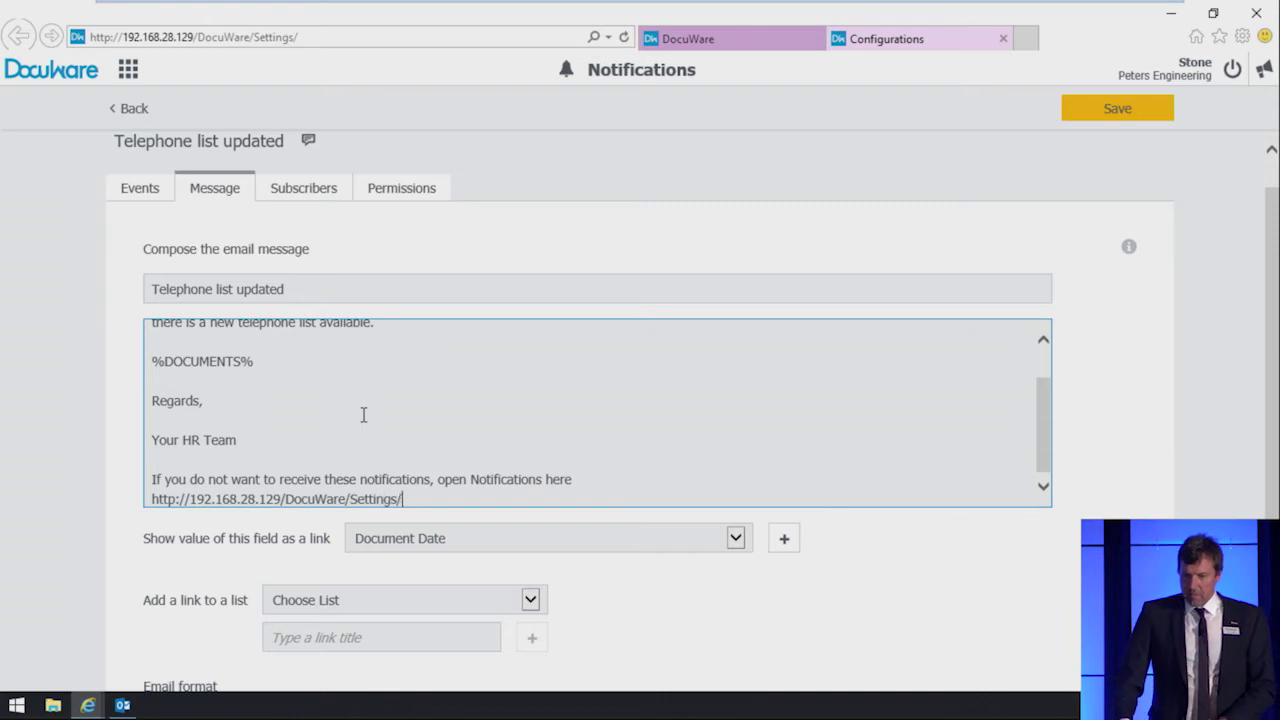
{"action": "type", "text": "?link=EmailNotificationsAdmin"}
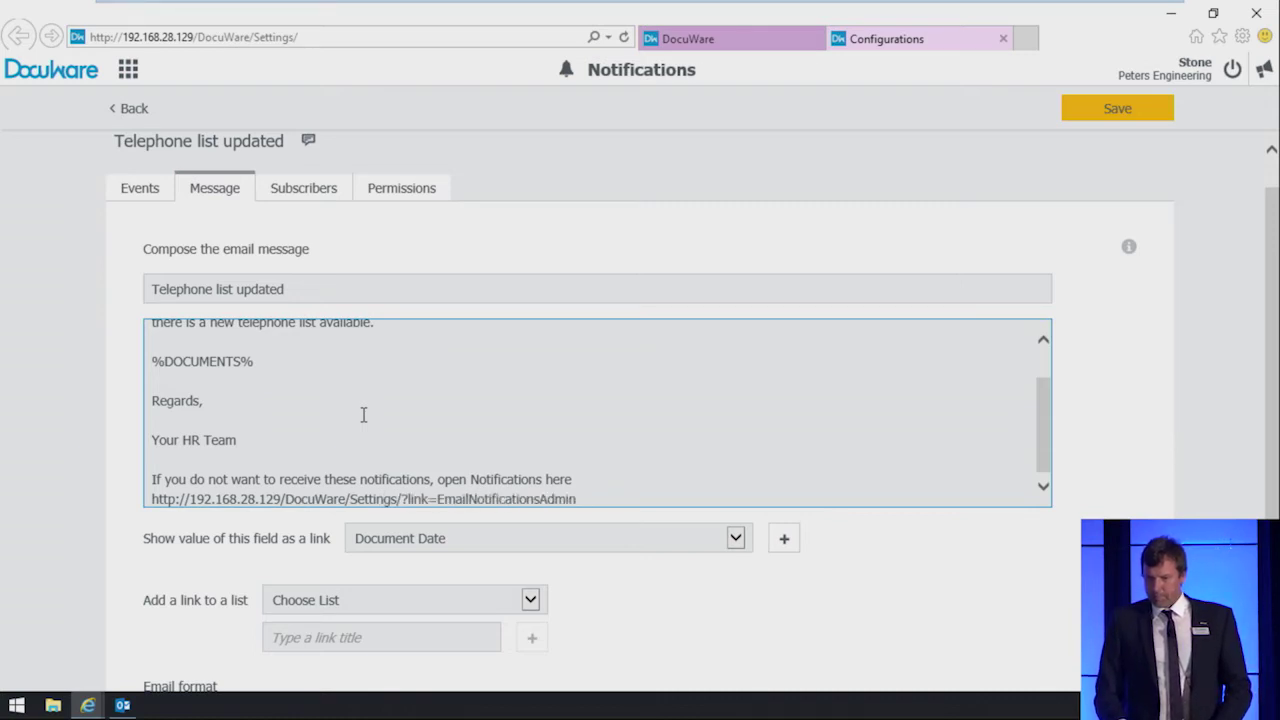
{"action": "left_click", "coordinate": [313, 200]}
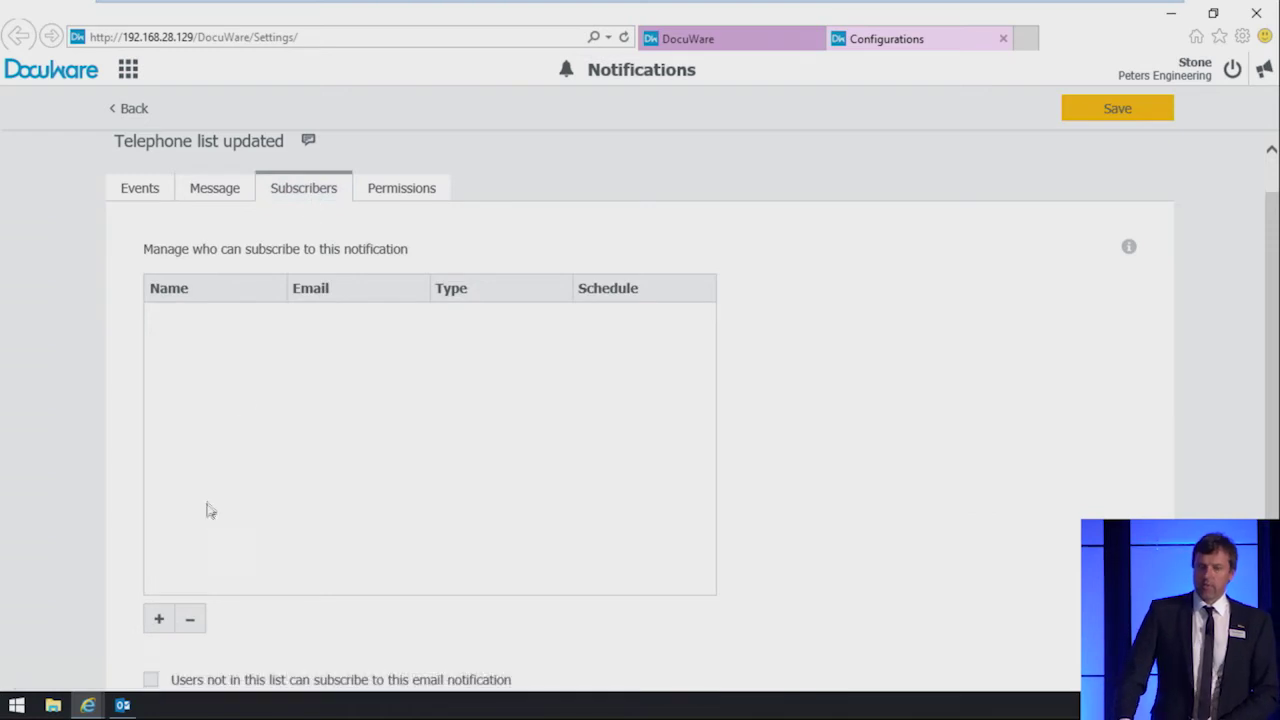
Step: Add all seven users as subscribers of the notification
{"action": "left_click", "coordinate": [159, 620]}
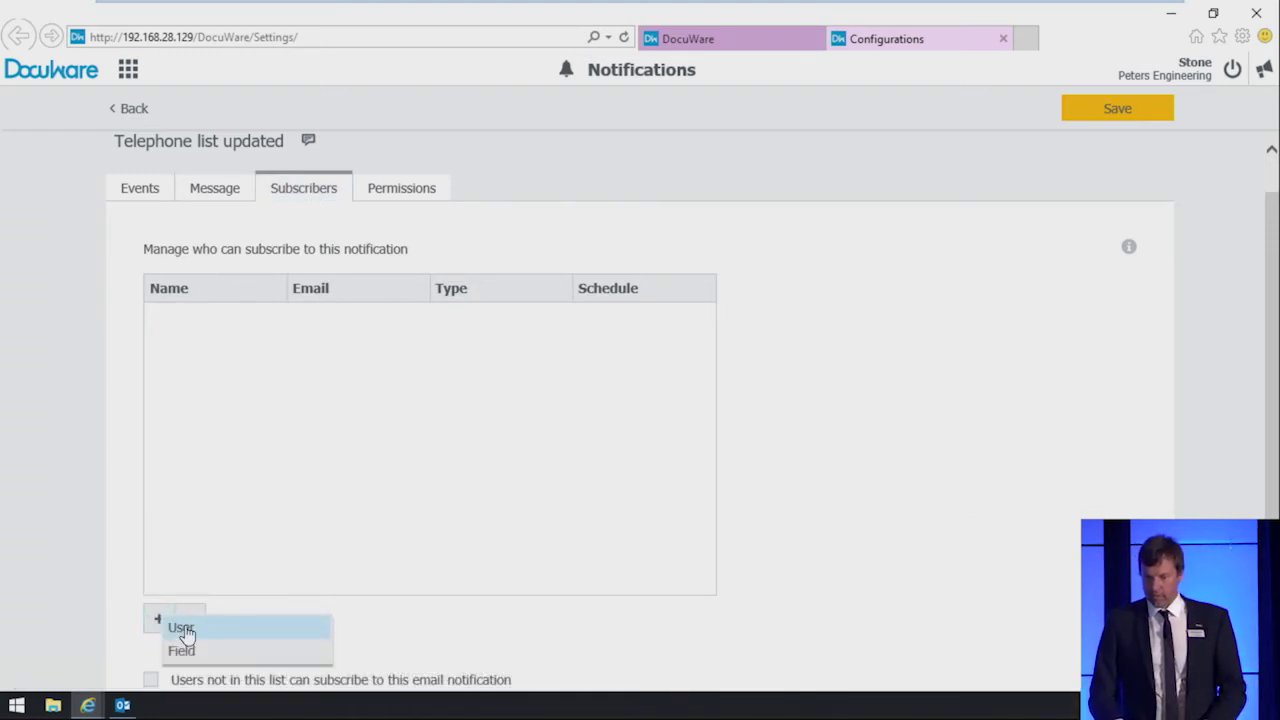
{"action": "left_click", "coordinate": [183, 628]}
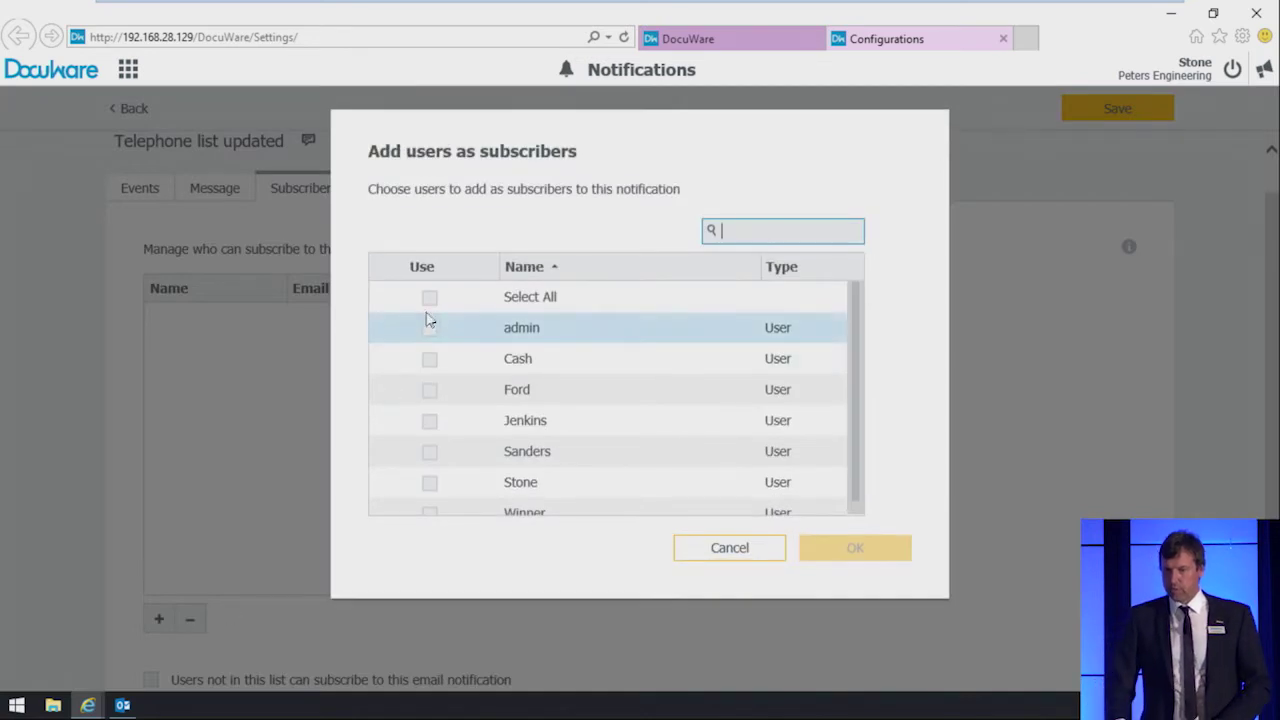
{"action": "left_click", "coordinate": [430, 300]}
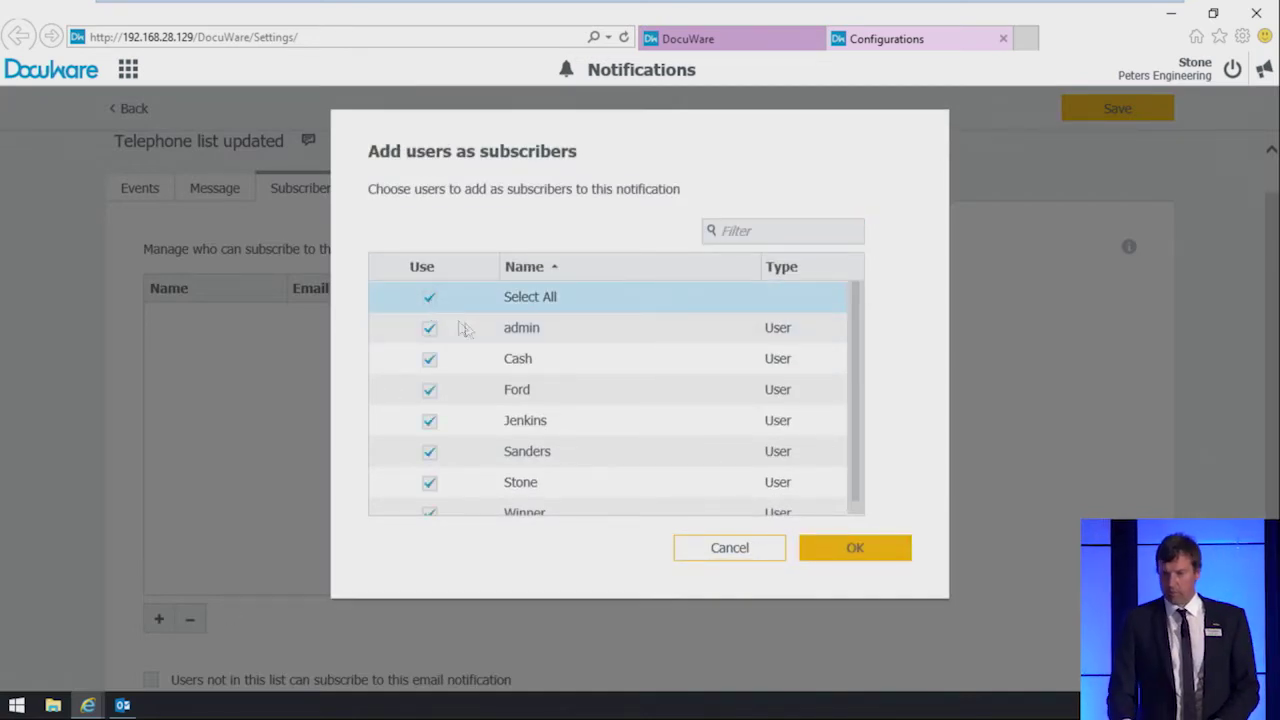
{"action": "left_click", "coordinate": [834, 552]}
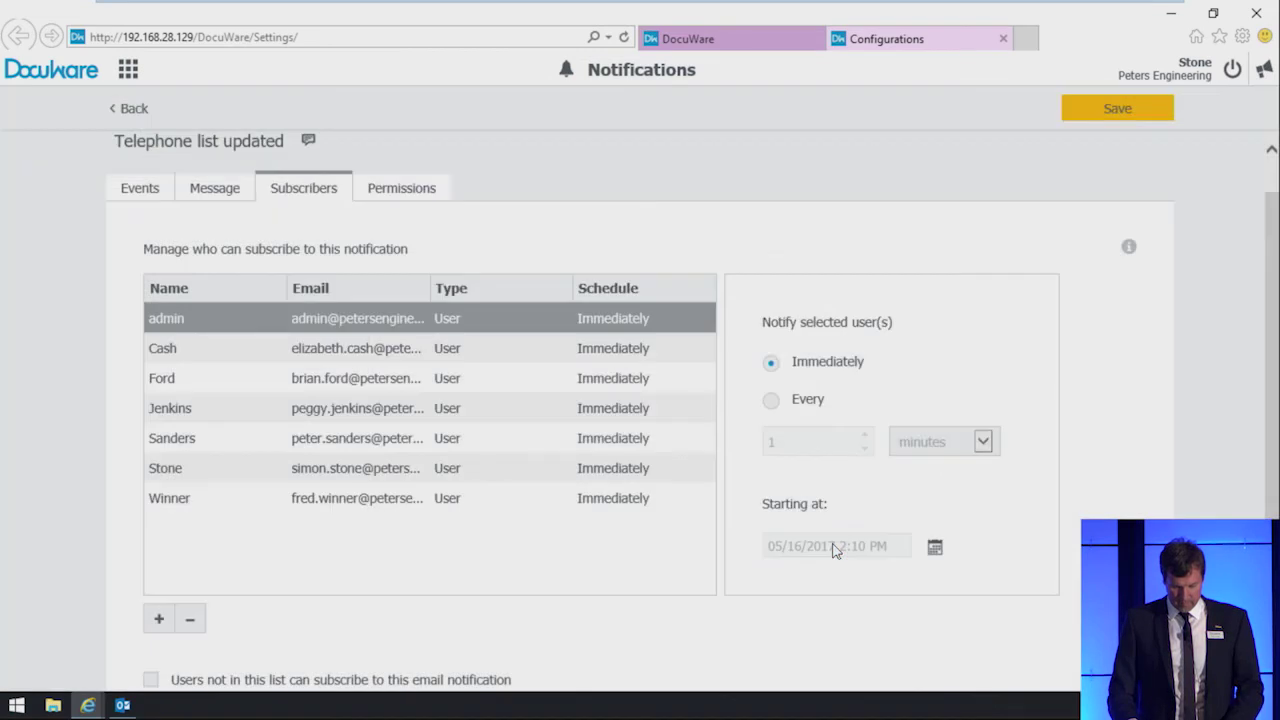
Step: Check the permissions, save the notification and return to the notifications list
{"action": "left_click", "coordinate": [397, 195]}
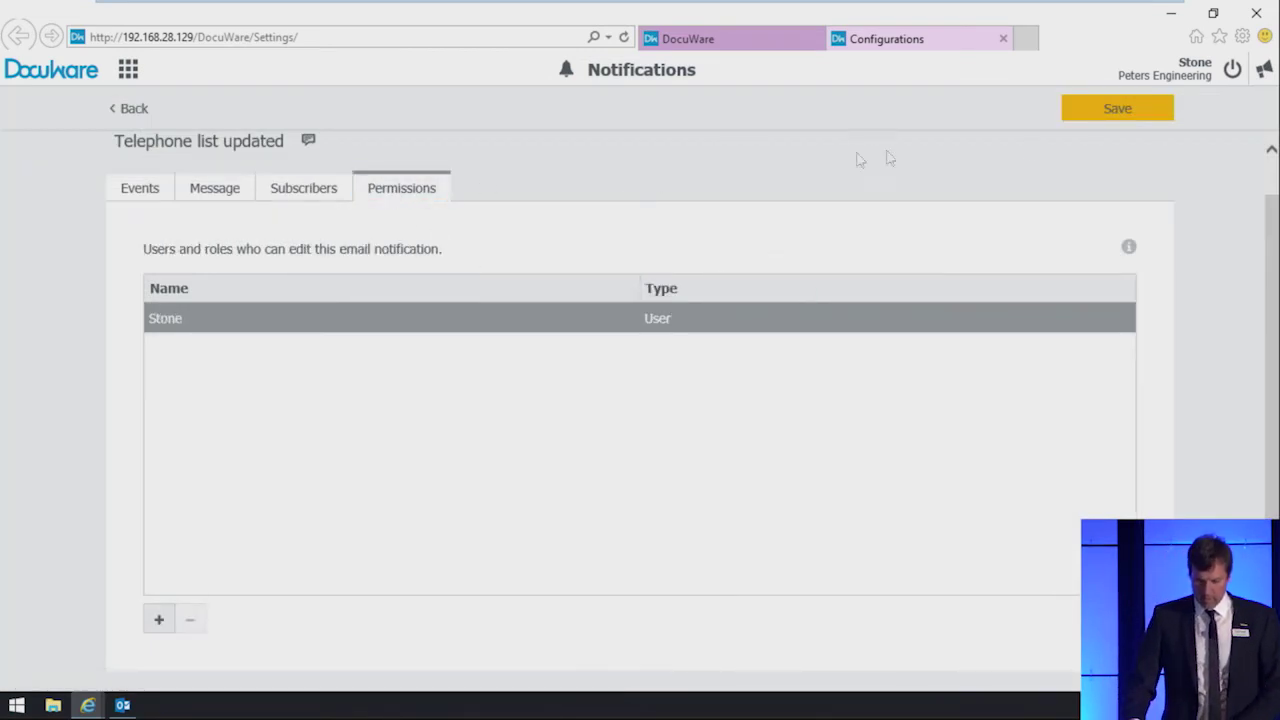
{"action": "left_click", "coordinate": [1112, 115]}
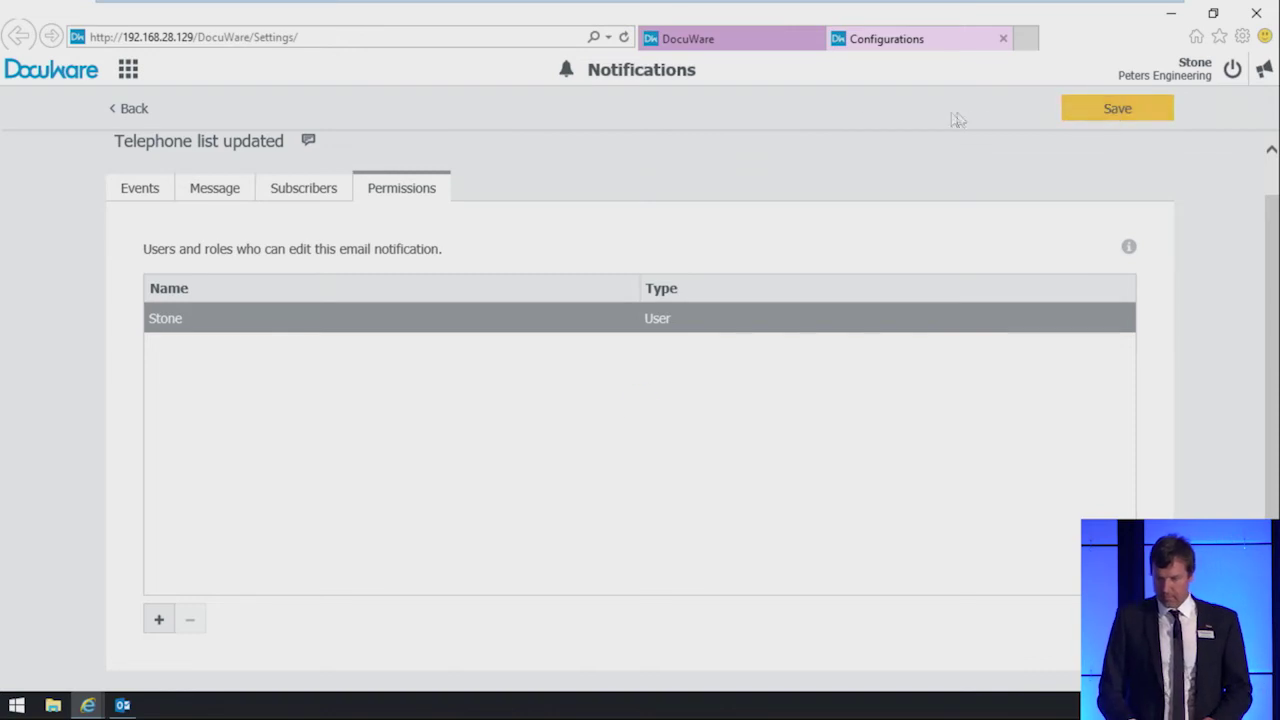
{"action": "left_click", "coordinate": [140, 110]}
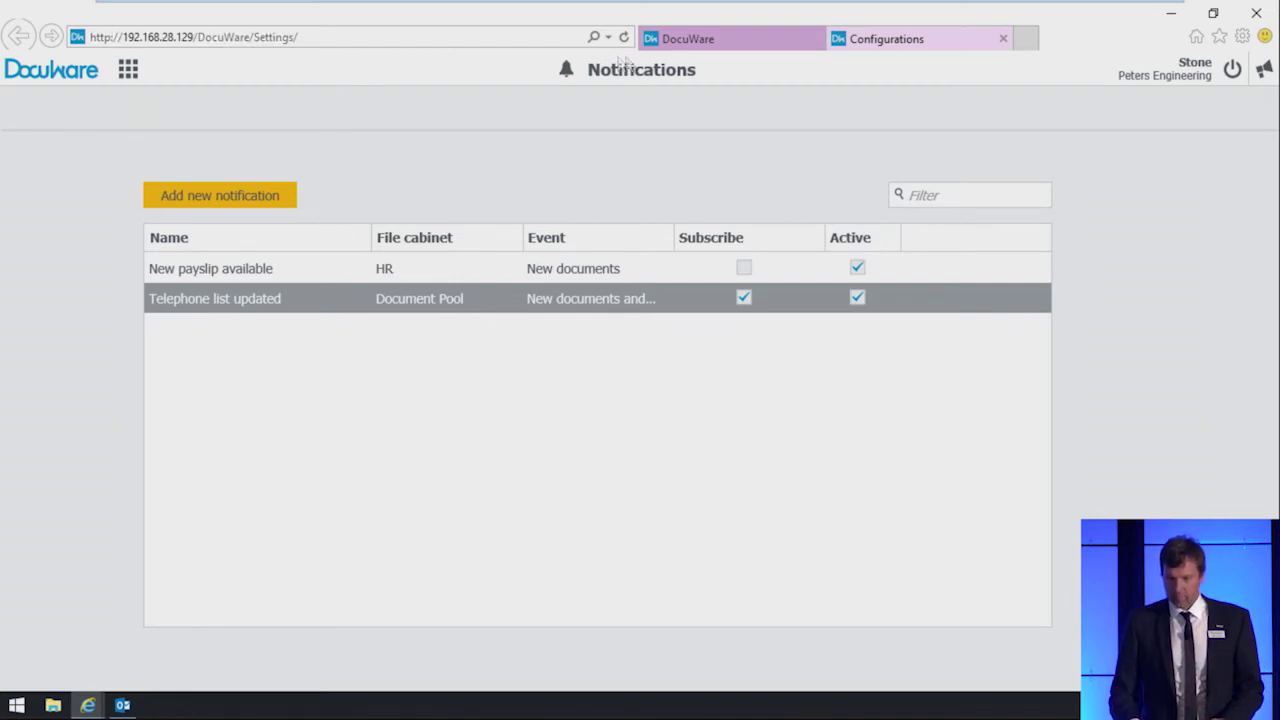
Step: In the DocuWare tab, open an employee's Payslip folder in Employee Records
{"action": "left_click", "coordinate": [715, 42]}
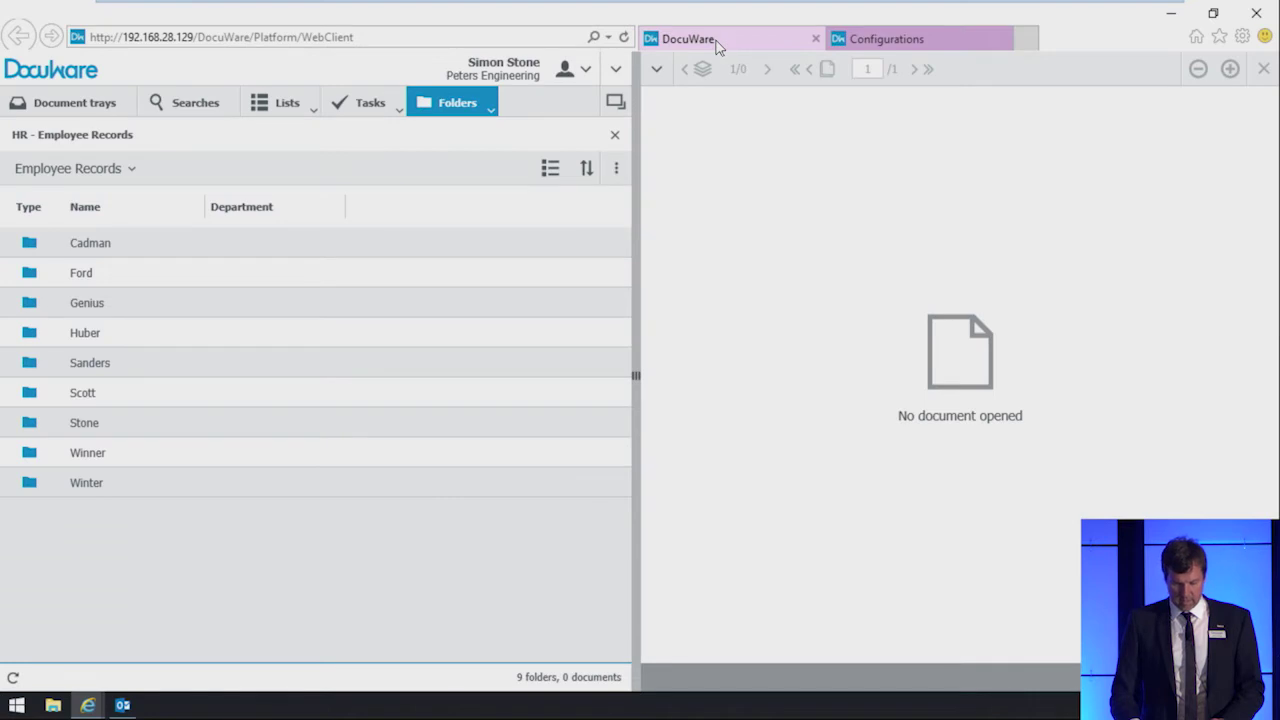
{"action": "left_click", "coordinate": [240, 337]}
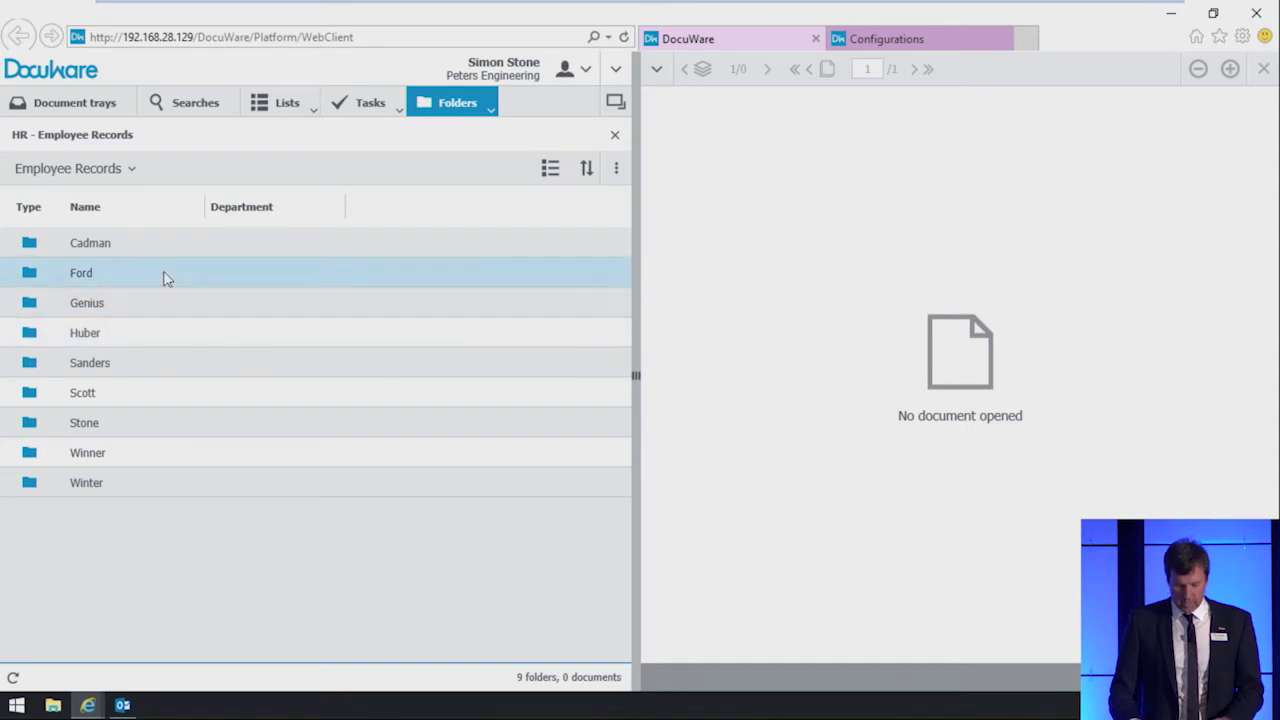
{"action": "double_click", "coordinate": [120, 273]}
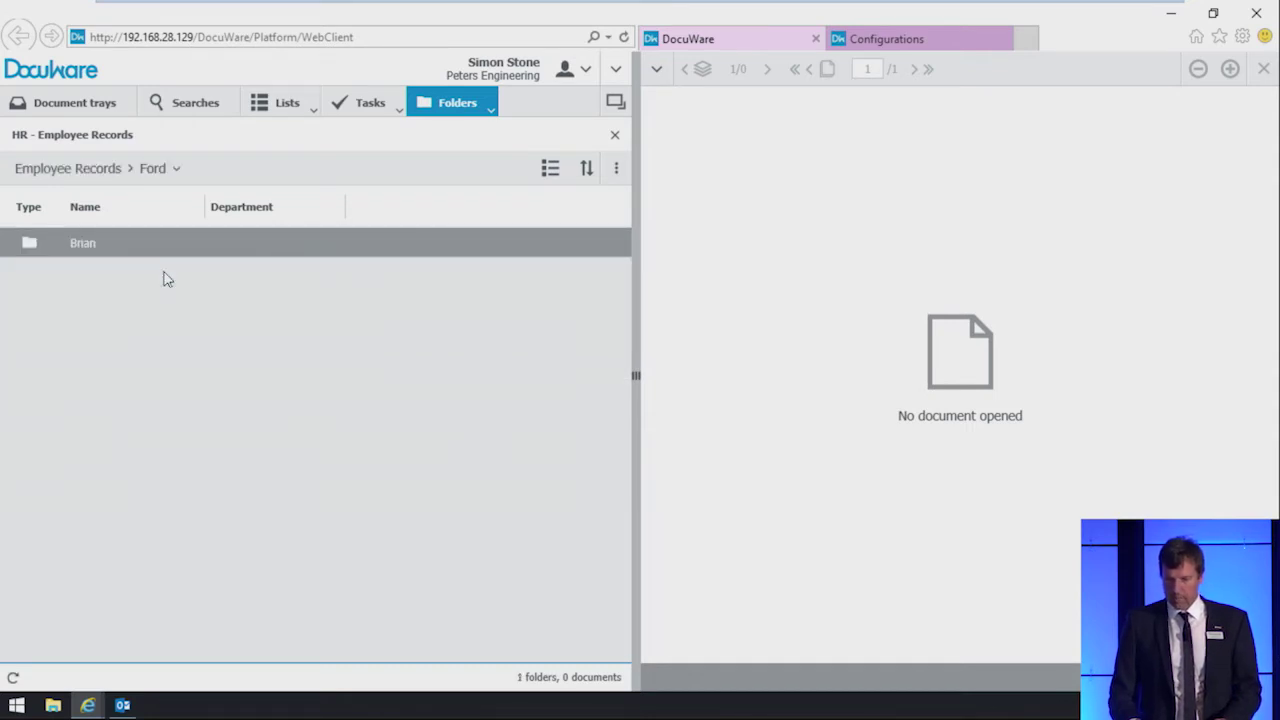
{"action": "double_click", "coordinate": [163, 254]}
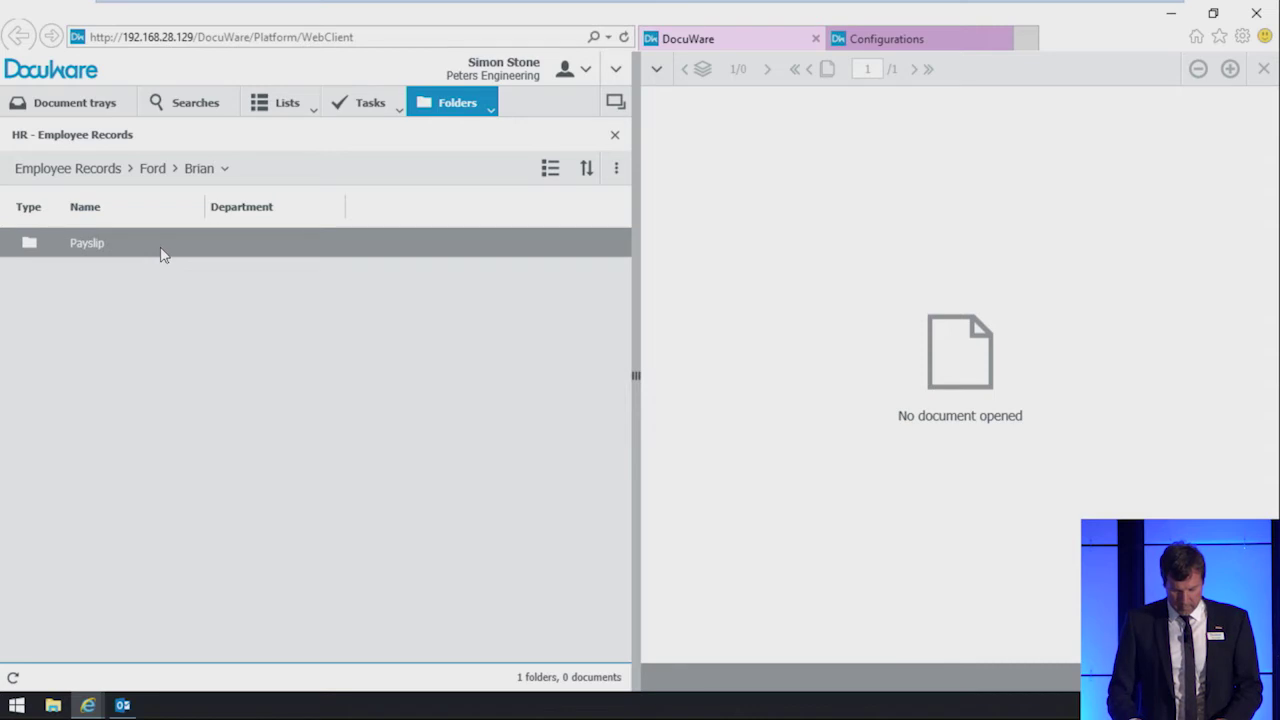
{"action": "double_click", "coordinate": [163, 254]}
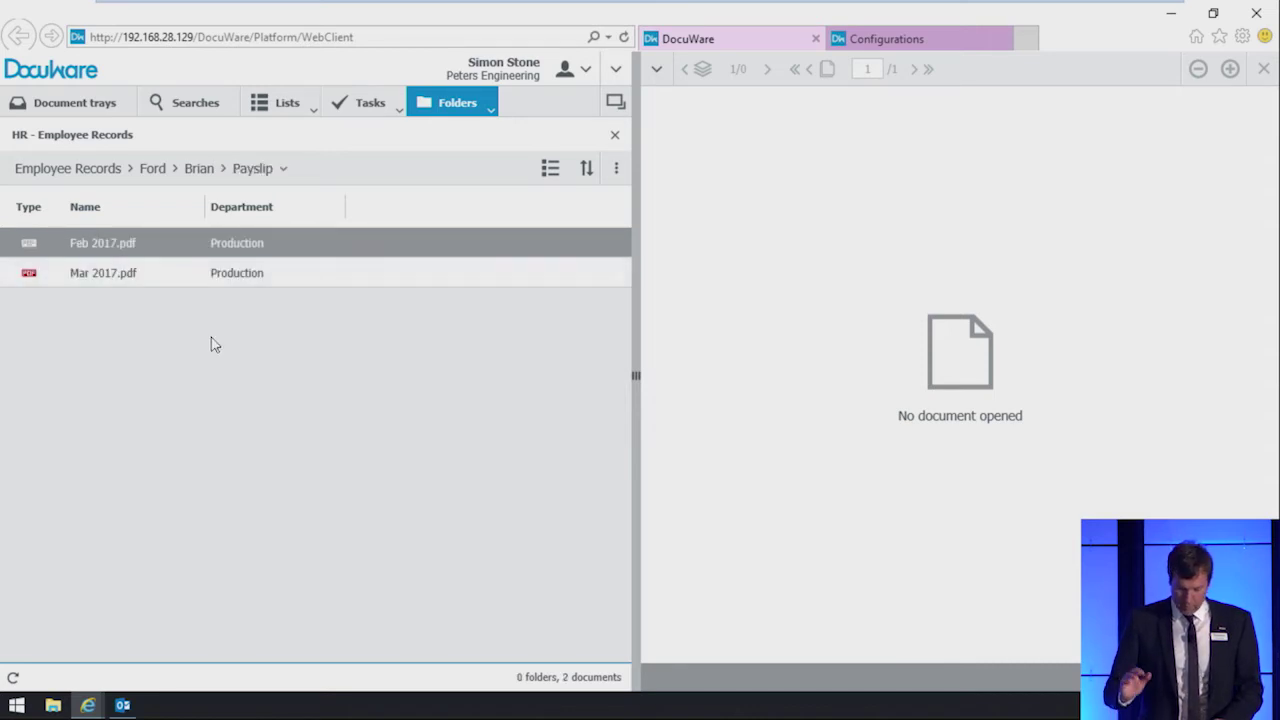
Step: Import Apr 2017.pdf into the folder with department Production and store it
{"action": "left_click", "coordinate": [615, 172]}
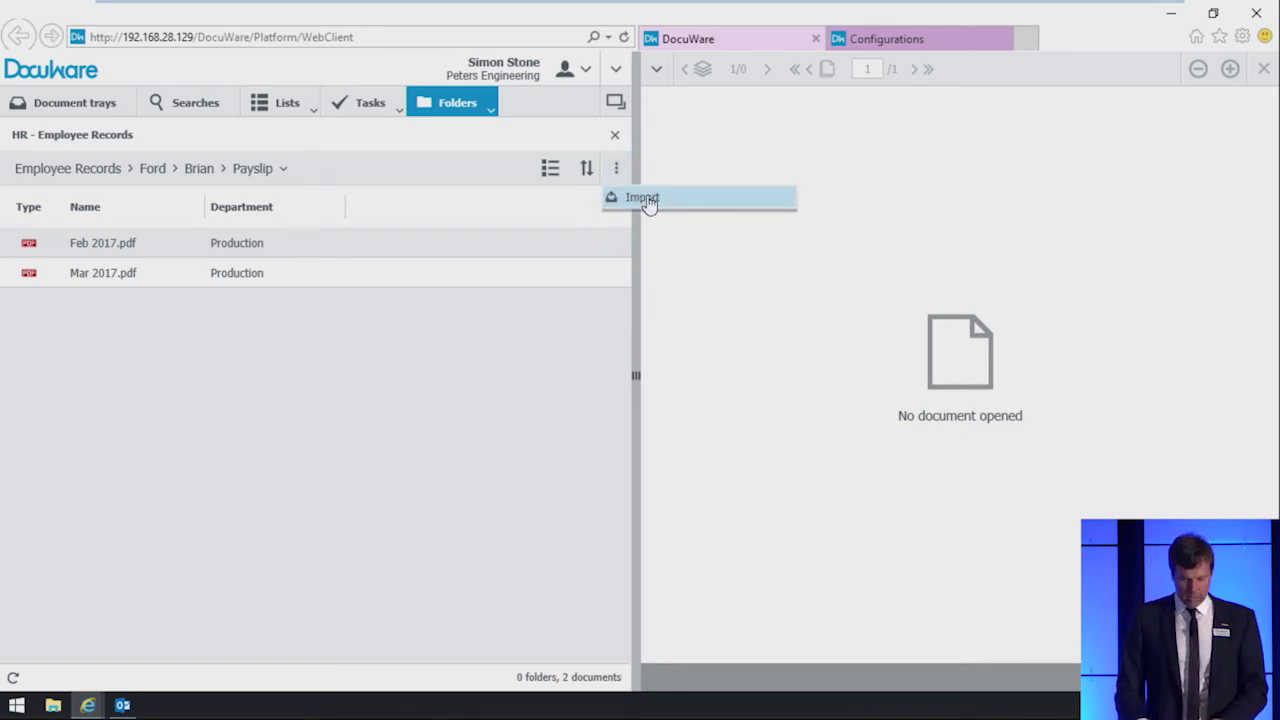
{"action": "left_click", "coordinate": [645, 199]}
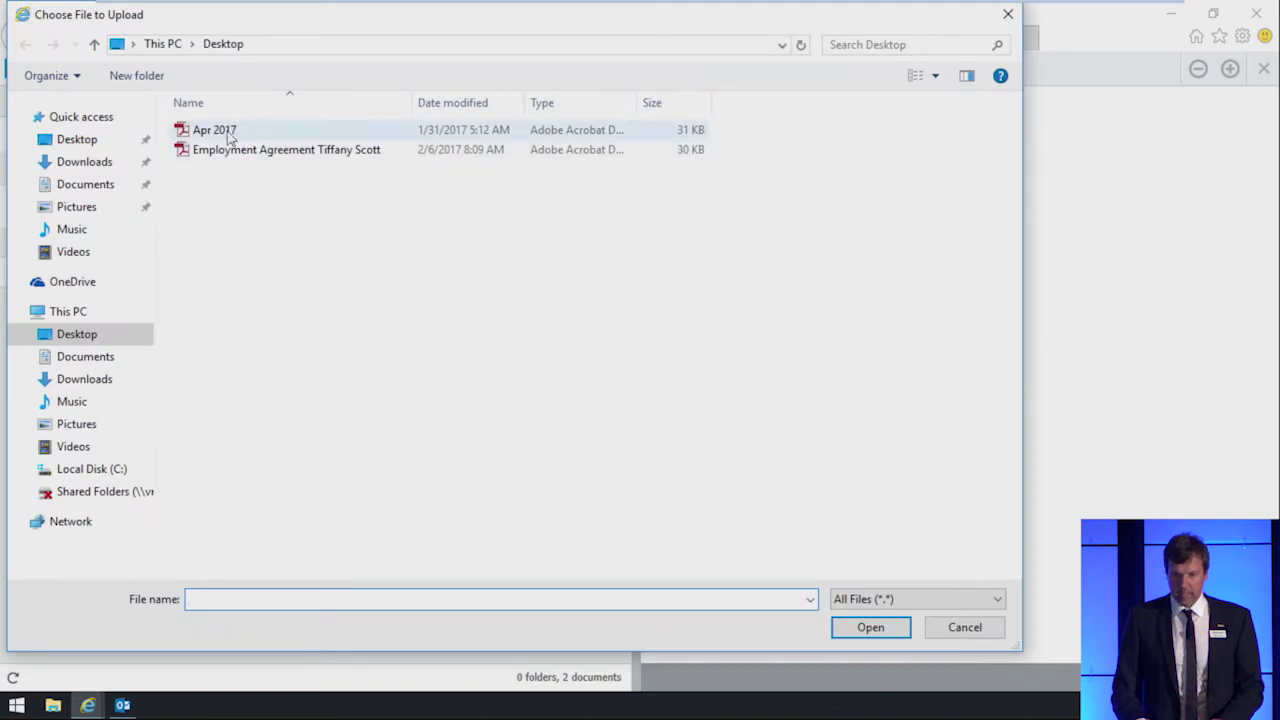
{"action": "double_click", "coordinate": [228, 137]}
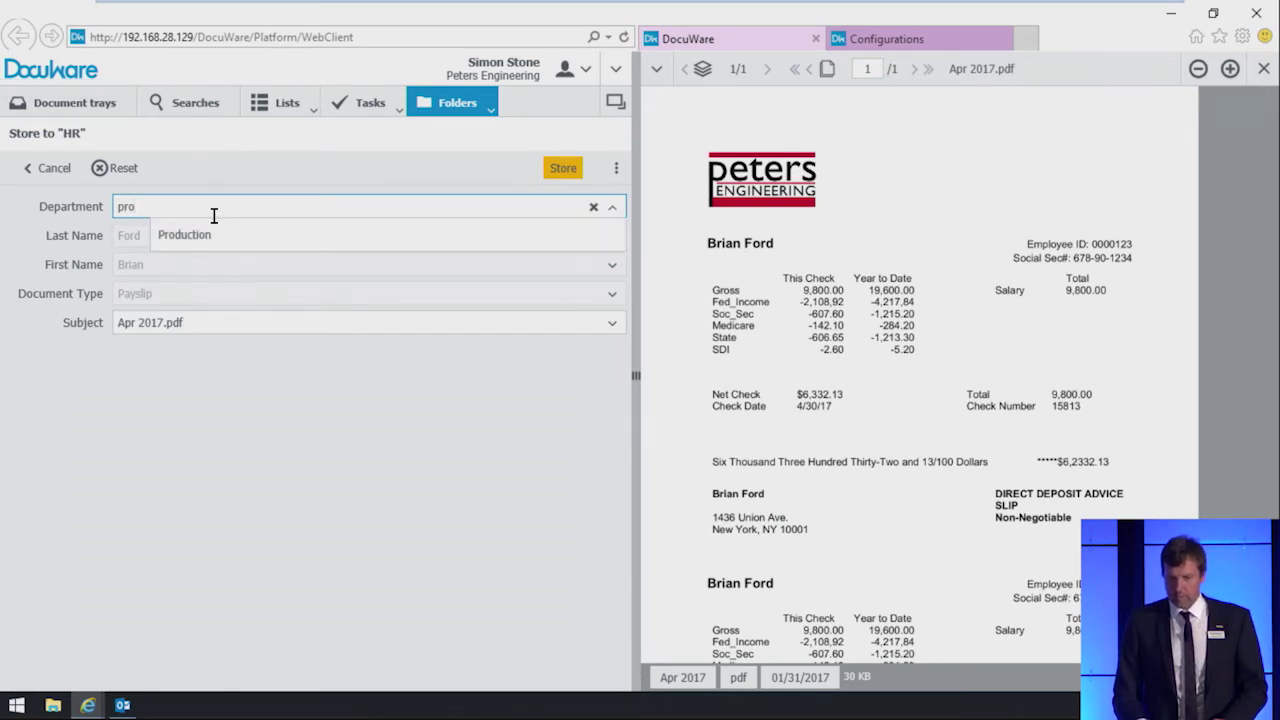
{"action": "left_click", "coordinate": [190, 235]}
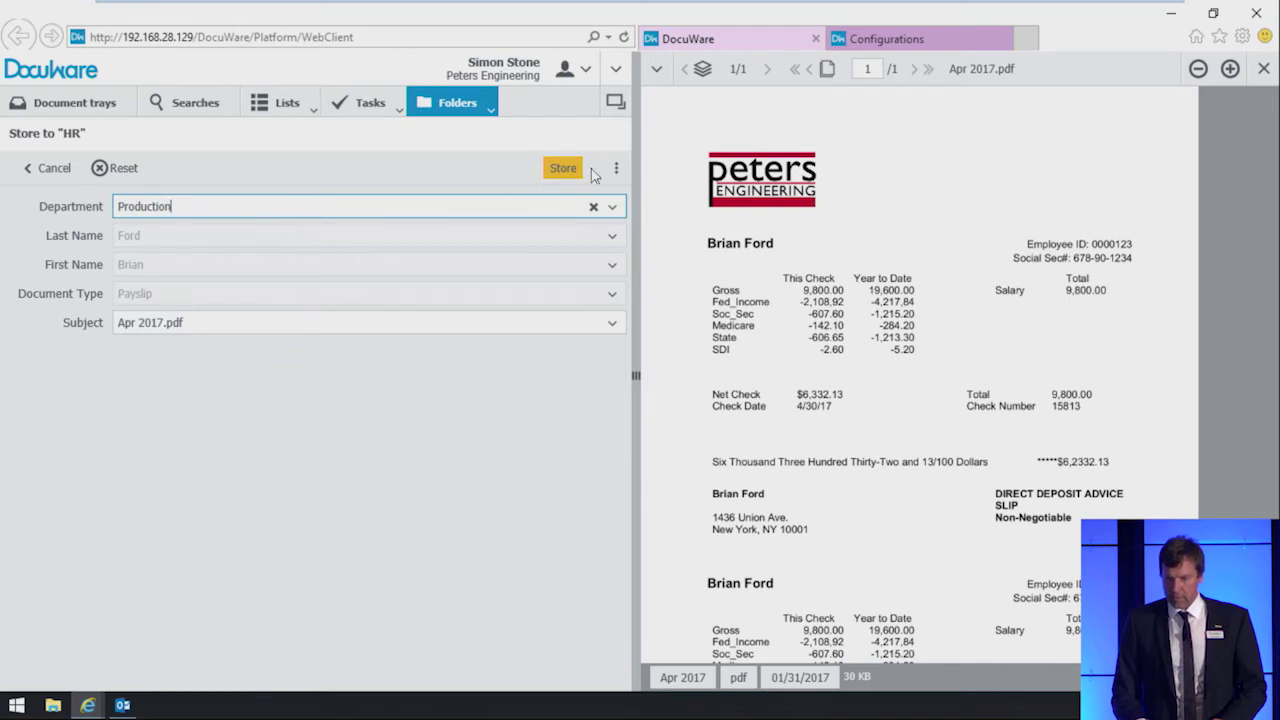
{"action": "left_click", "coordinate": [564, 170]}
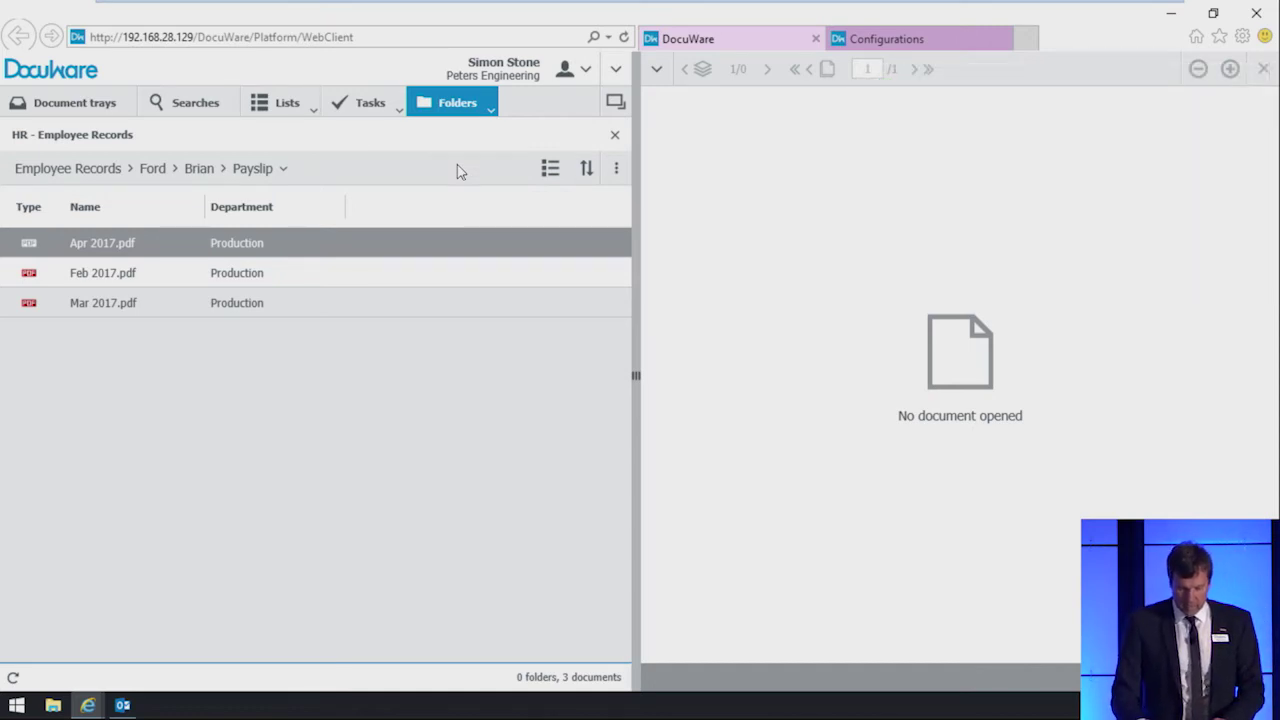
Step: Search the Document Pool for document type Telephone list and open the result for editing
{"action": "left_click", "coordinate": [189, 110]}
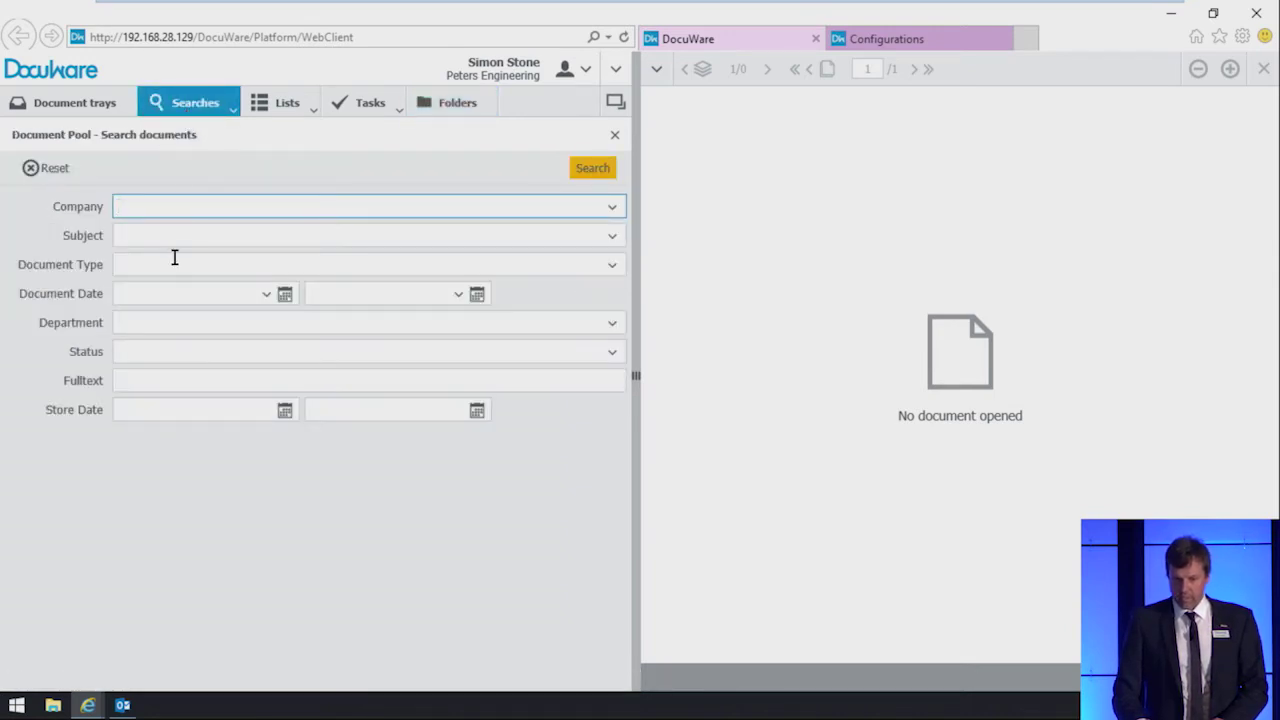
{"action": "left_click", "coordinate": [174, 259]}
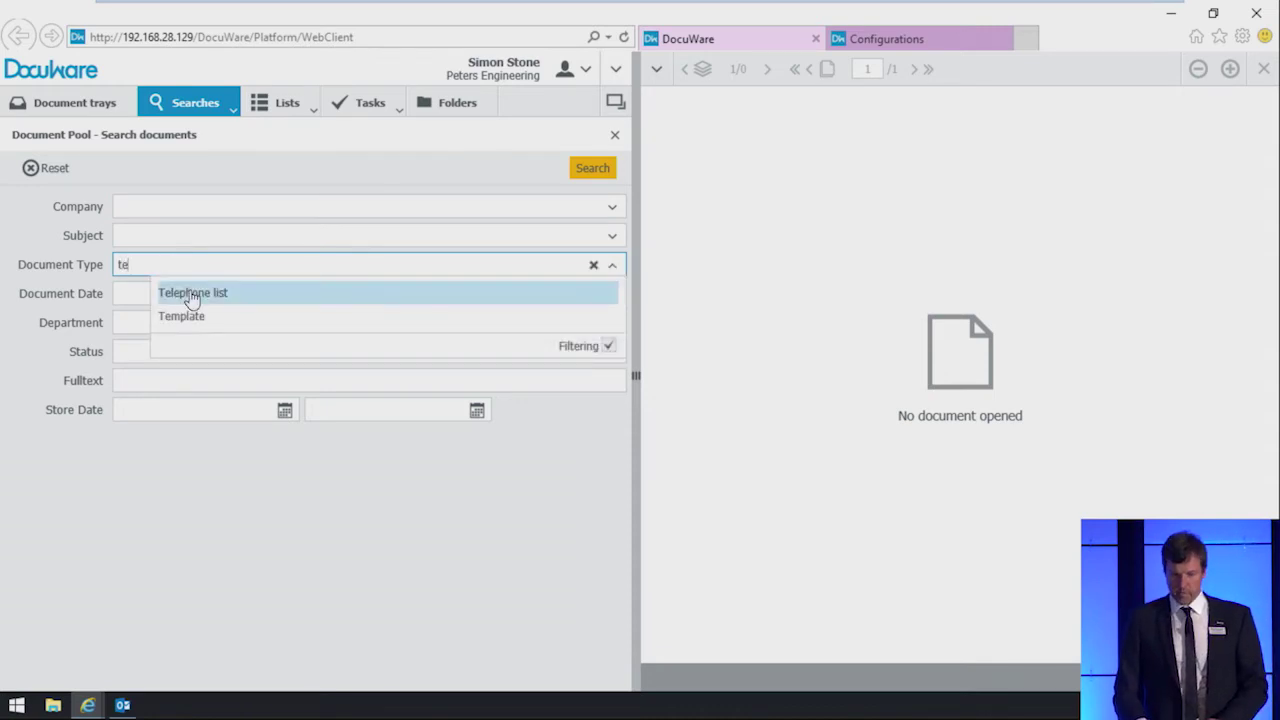
{"action": "left_click", "coordinate": [190, 299]}
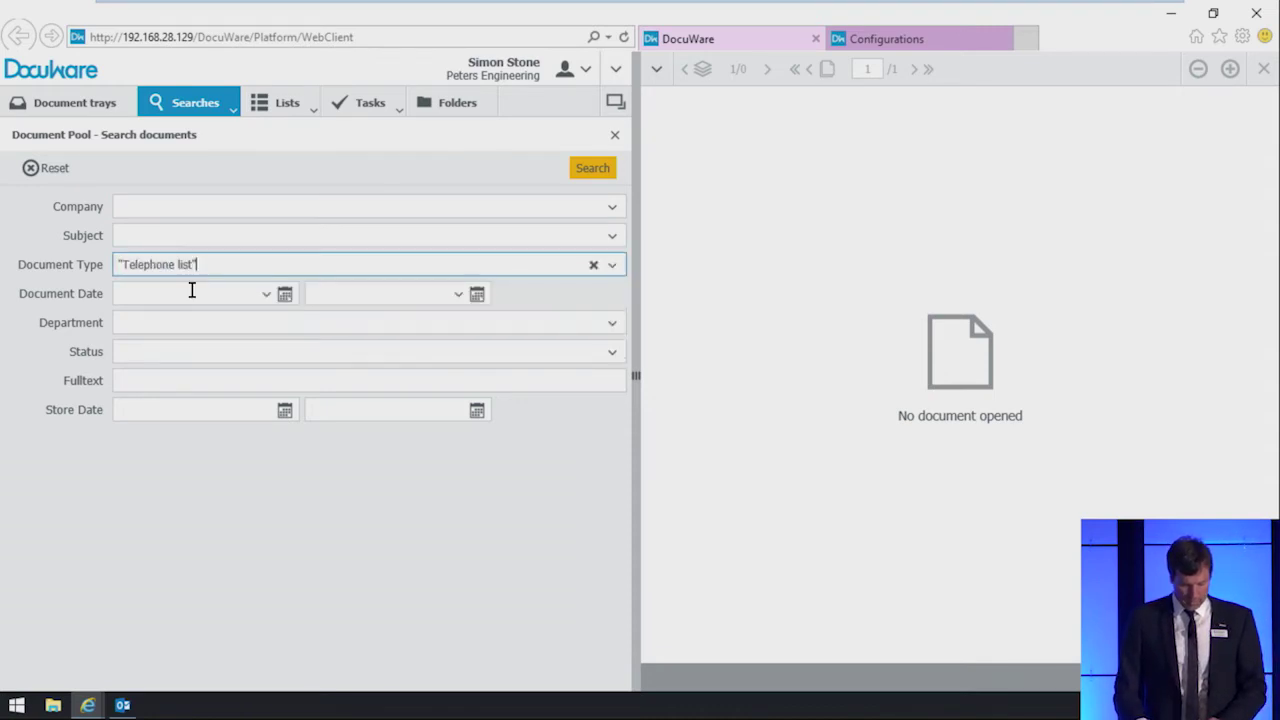
{"action": "left_click", "coordinate": [599, 169]}
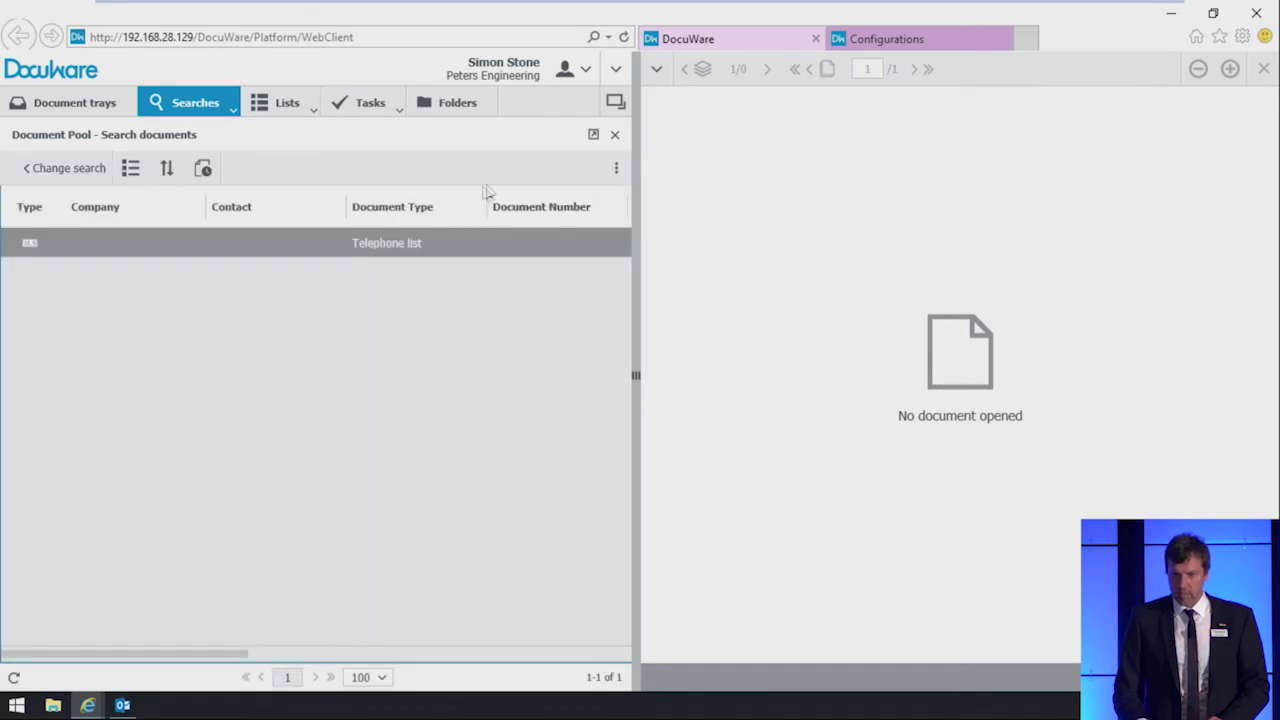
{"action": "right_click", "coordinate": [394, 246]}
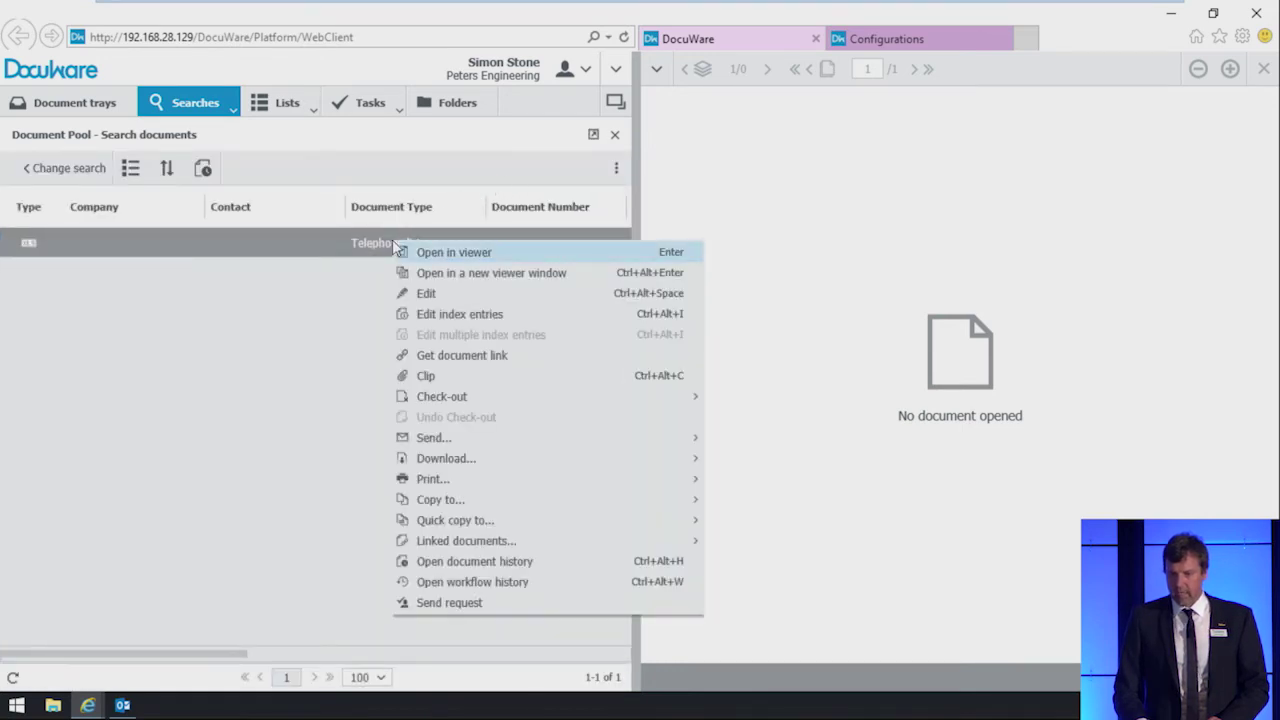
{"action": "left_click", "coordinate": [428, 296]}
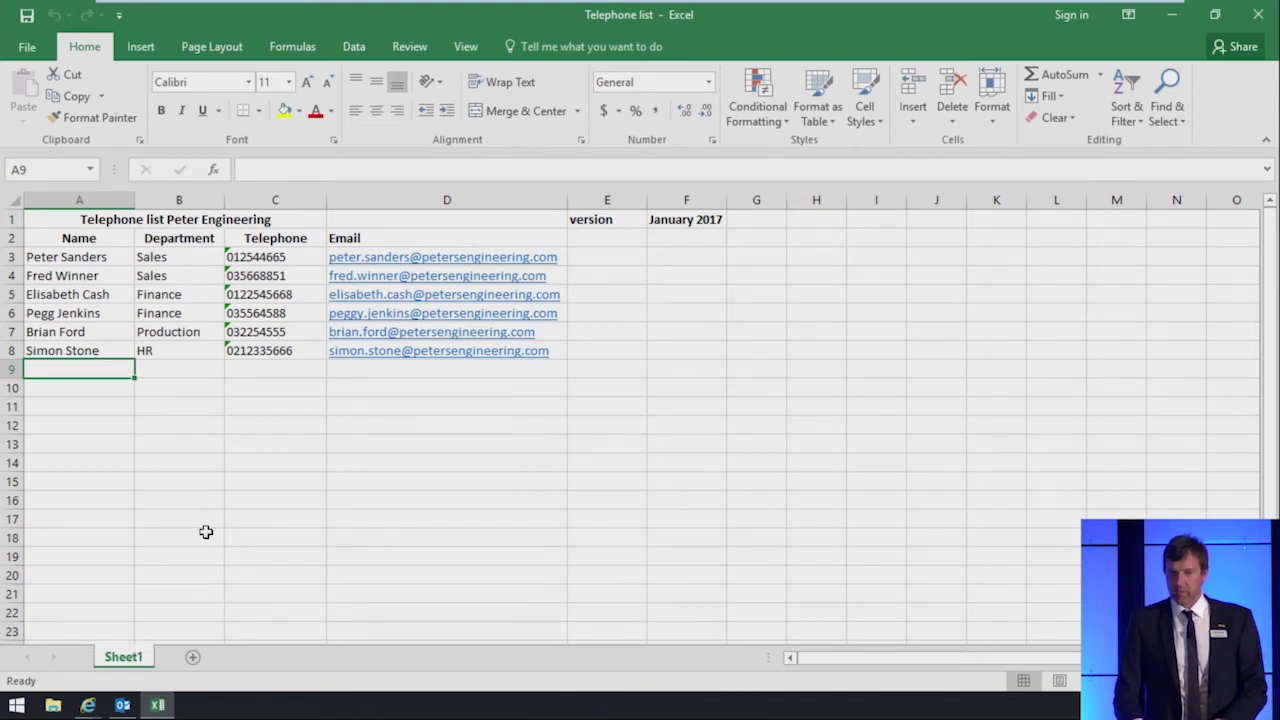
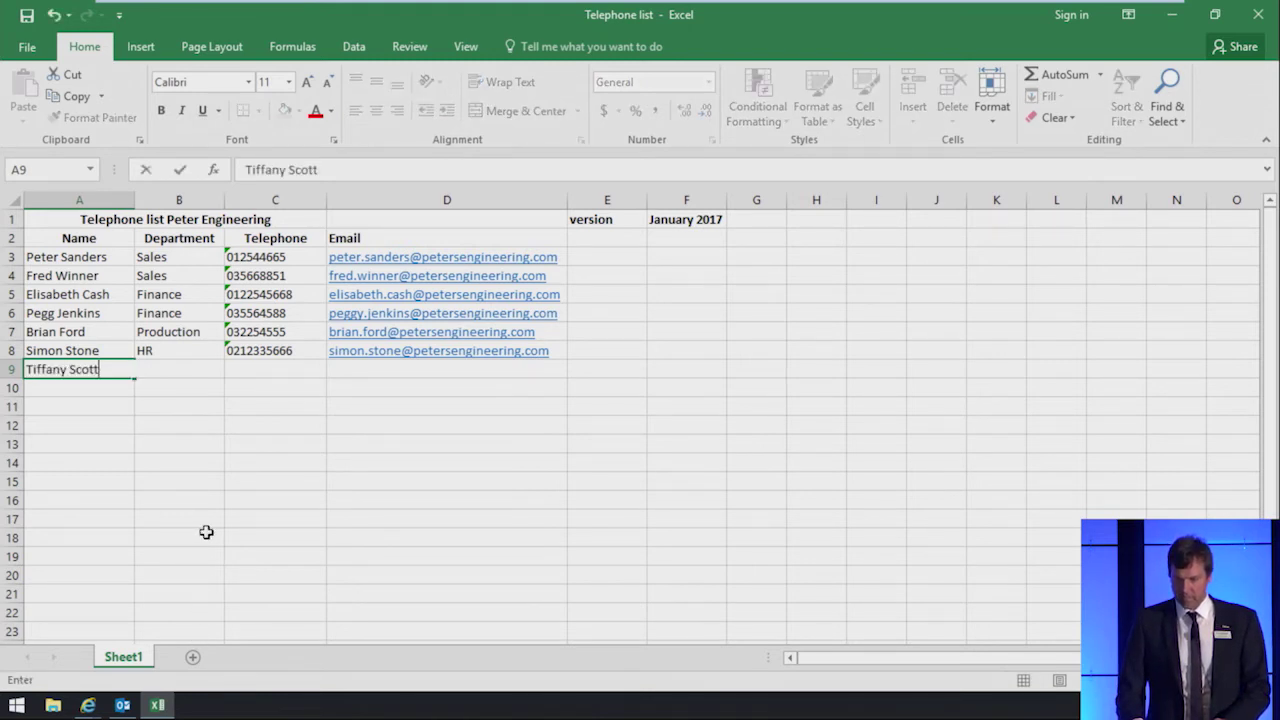
Step: Enter the new Sales employee's name, phone number and e-mail in row 9, then close Excel
{"action": "key", "text": "Tab"}
{"action": "type", "text": "Sales"}
{"action": "key", "text": "Tab"}
{"action": "type", "text": "0412783"}
{"action": "key", "text": "Tab"}
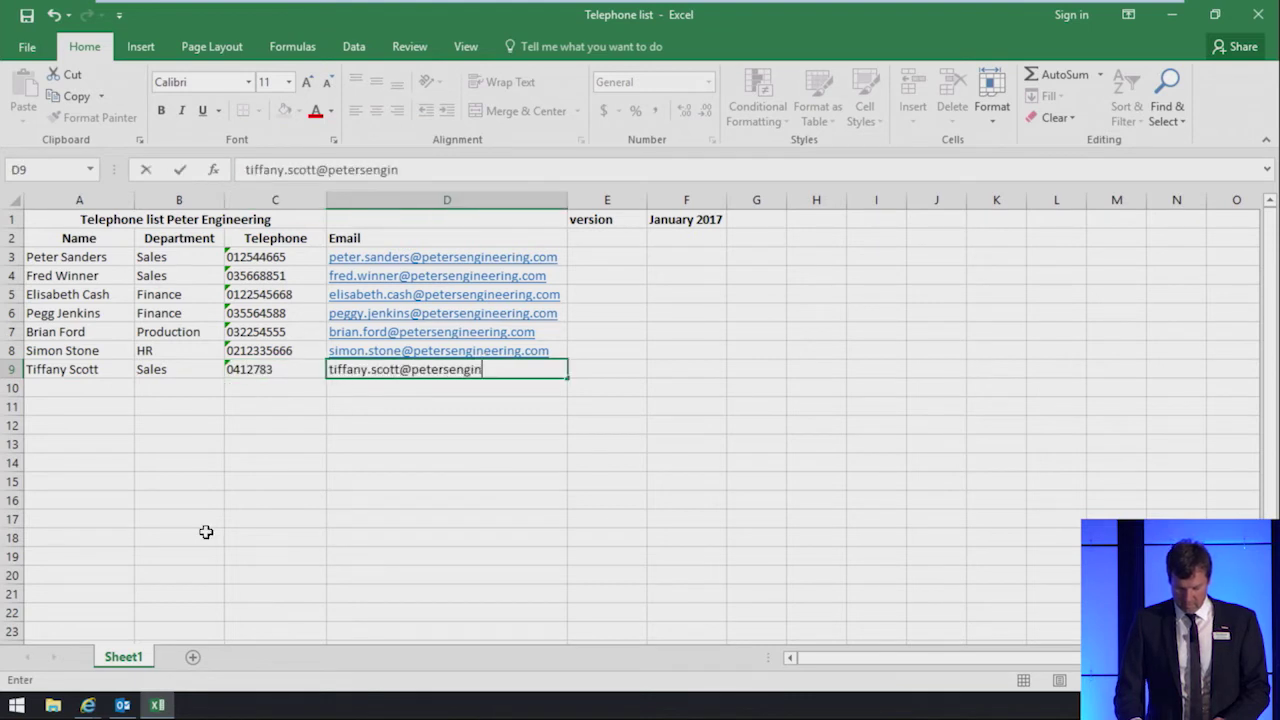
{"action": "left_click", "coordinate": [120, 391]}
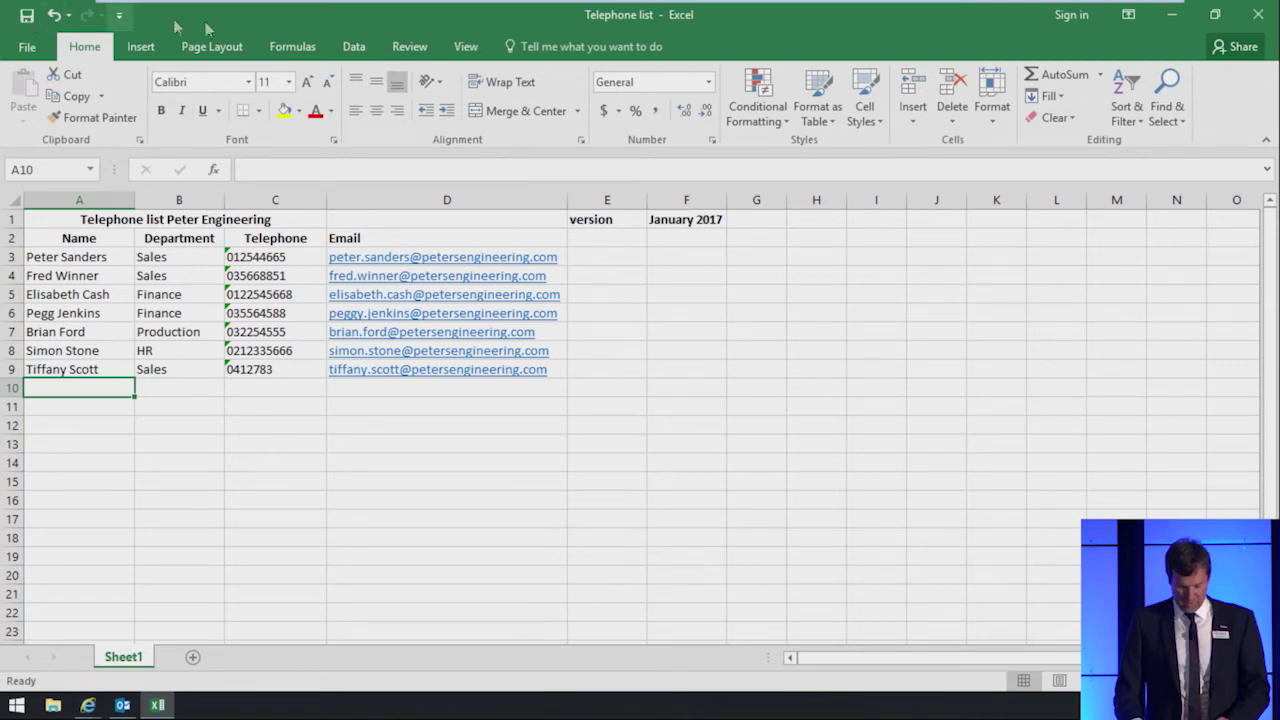
{"action": "left_click", "coordinate": [1259, 14]}
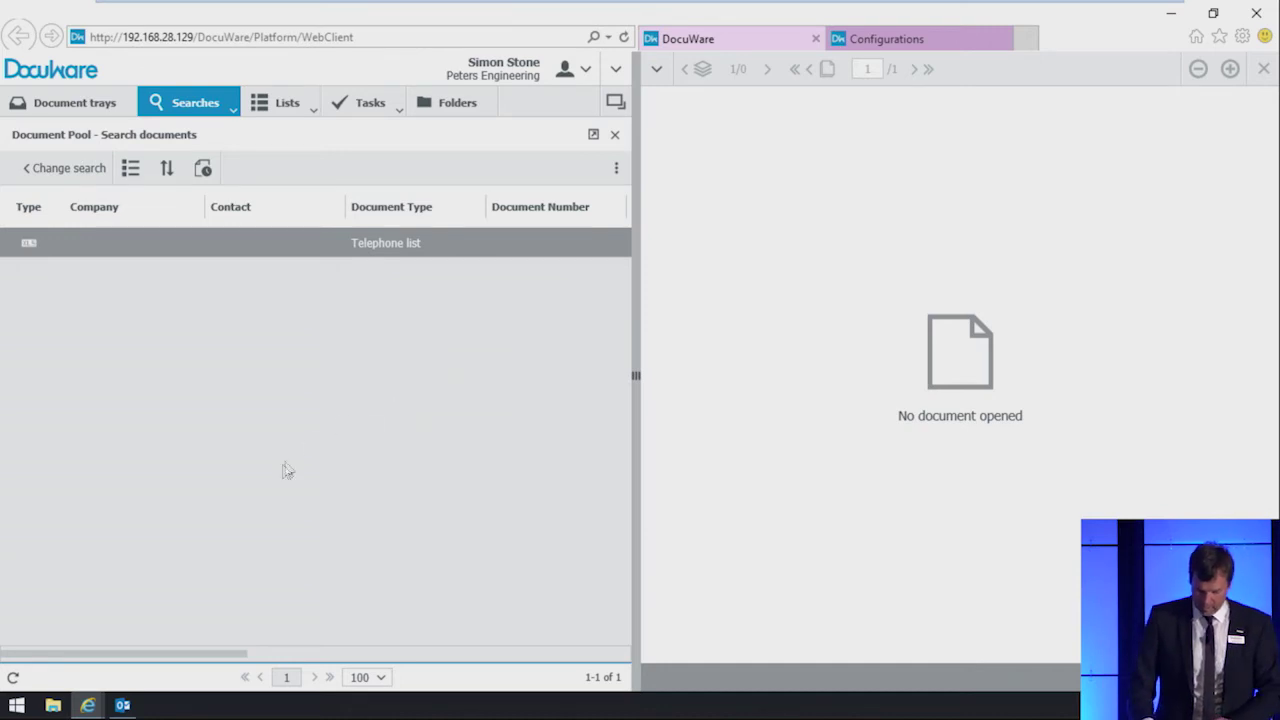
Step: Switch accounts and sign in to the other user's Windows account
{"action": "left_click", "coordinate": [16, 706]}
{"action": "left_click", "coordinate": [22, 579]}
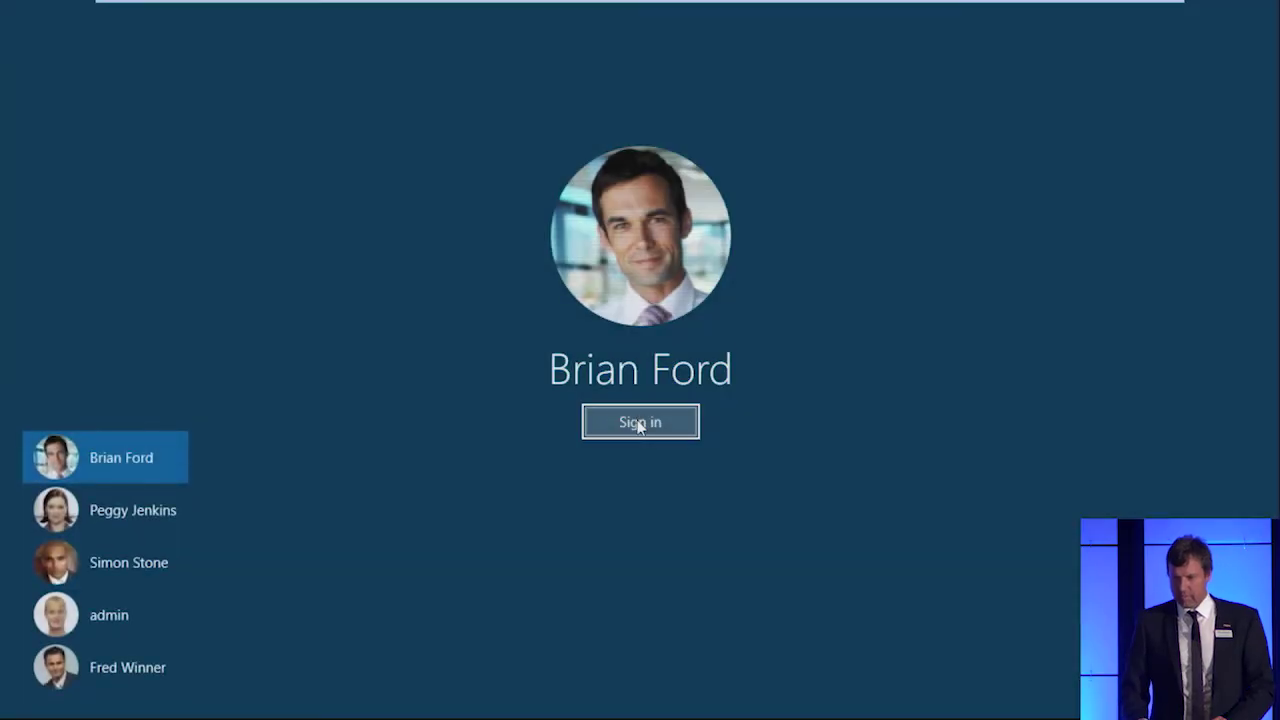
{"action": "left_click", "coordinate": [640, 423]}
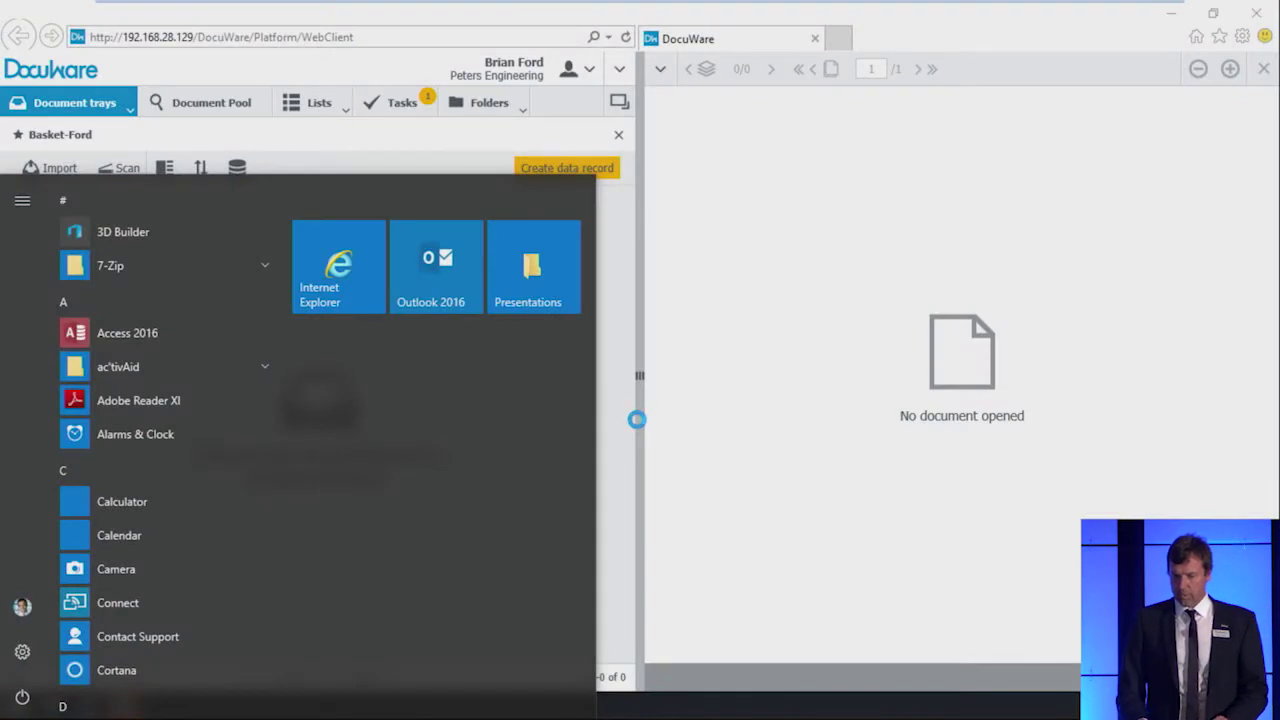
Step: Dismiss the Start menu and bring the Outlook inbox window to the front
{"action": "left_click", "coordinate": [716, 451]}
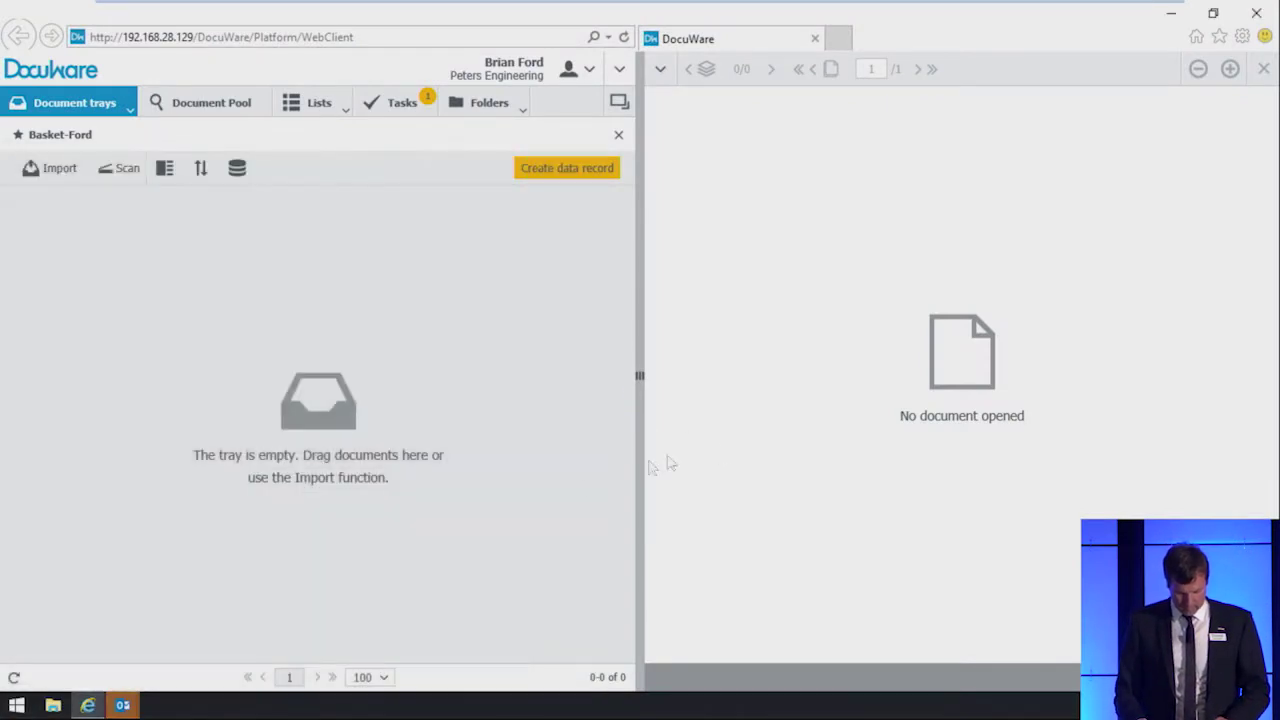
{"action": "mouse_move", "coordinate": [122, 705]}
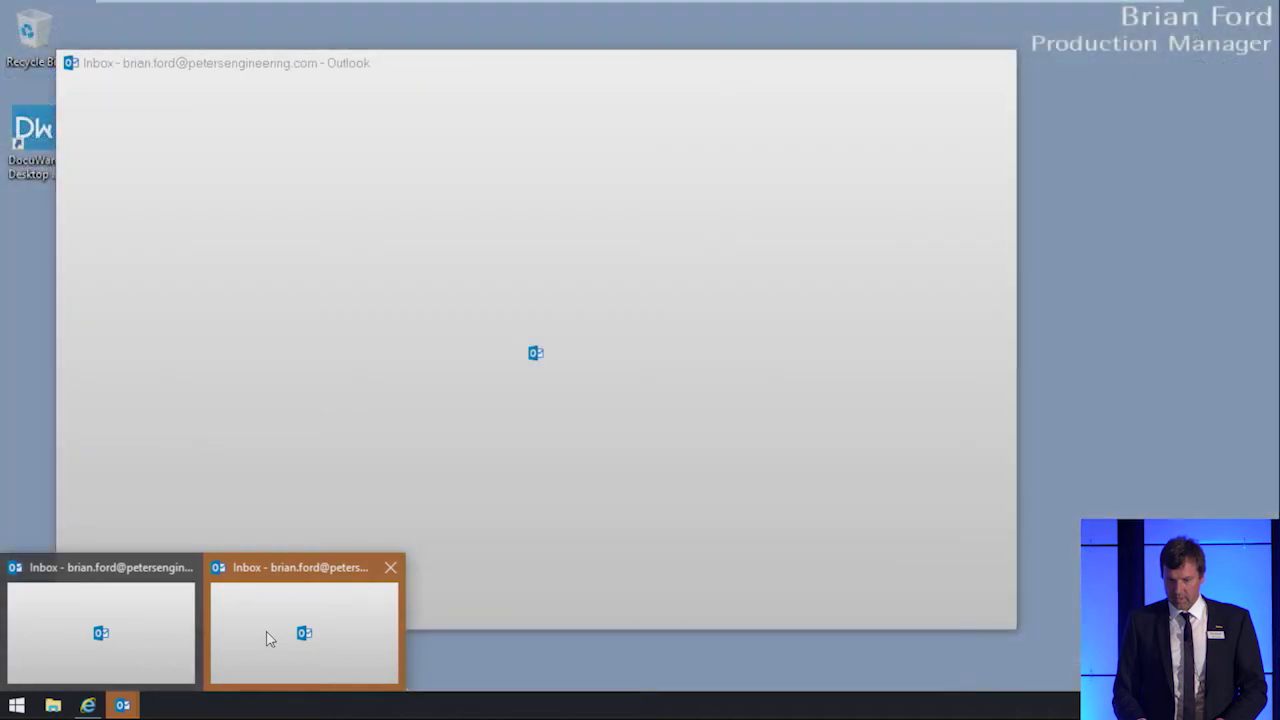
{"action": "left_click", "coordinate": [267, 638]}
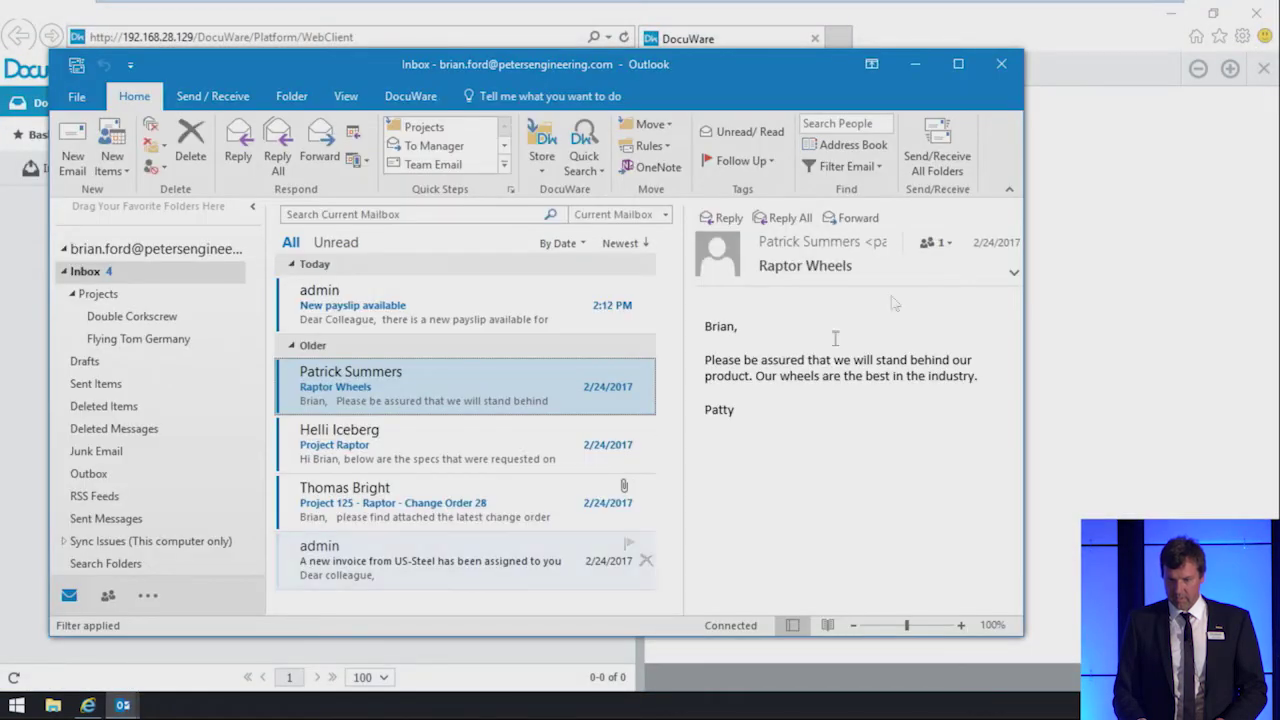
Step: Maximize Outlook, sync all folders and open the New payslip available email's Apr 2017.pdf link
{"action": "left_click", "coordinate": [960, 64]}
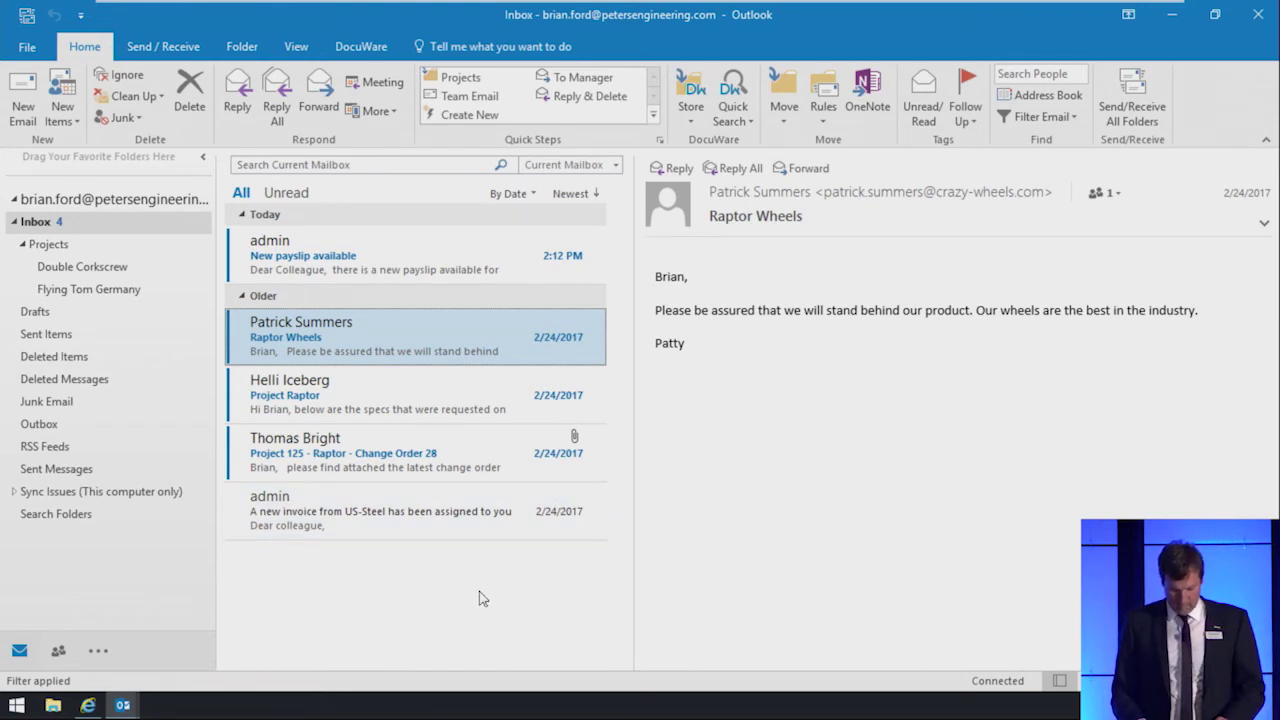
{"action": "left_click", "coordinate": [27, 15]}
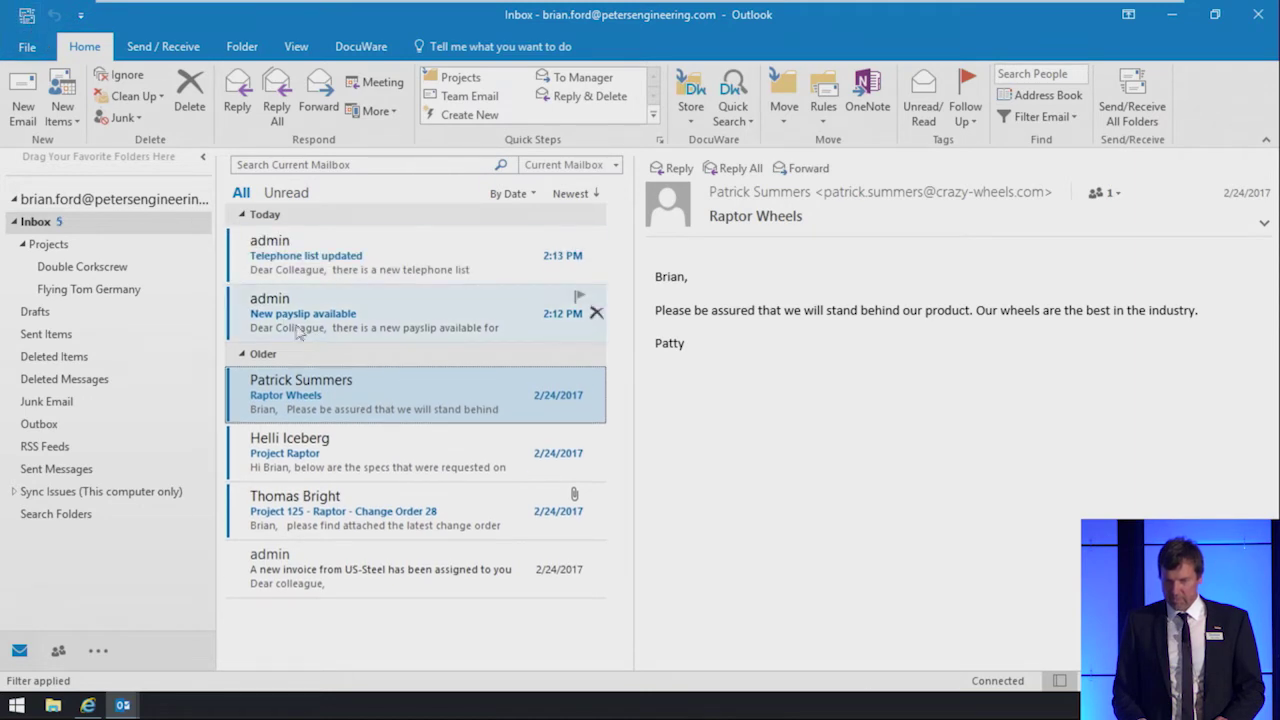
{"action": "left_click", "coordinate": [343, 337]}
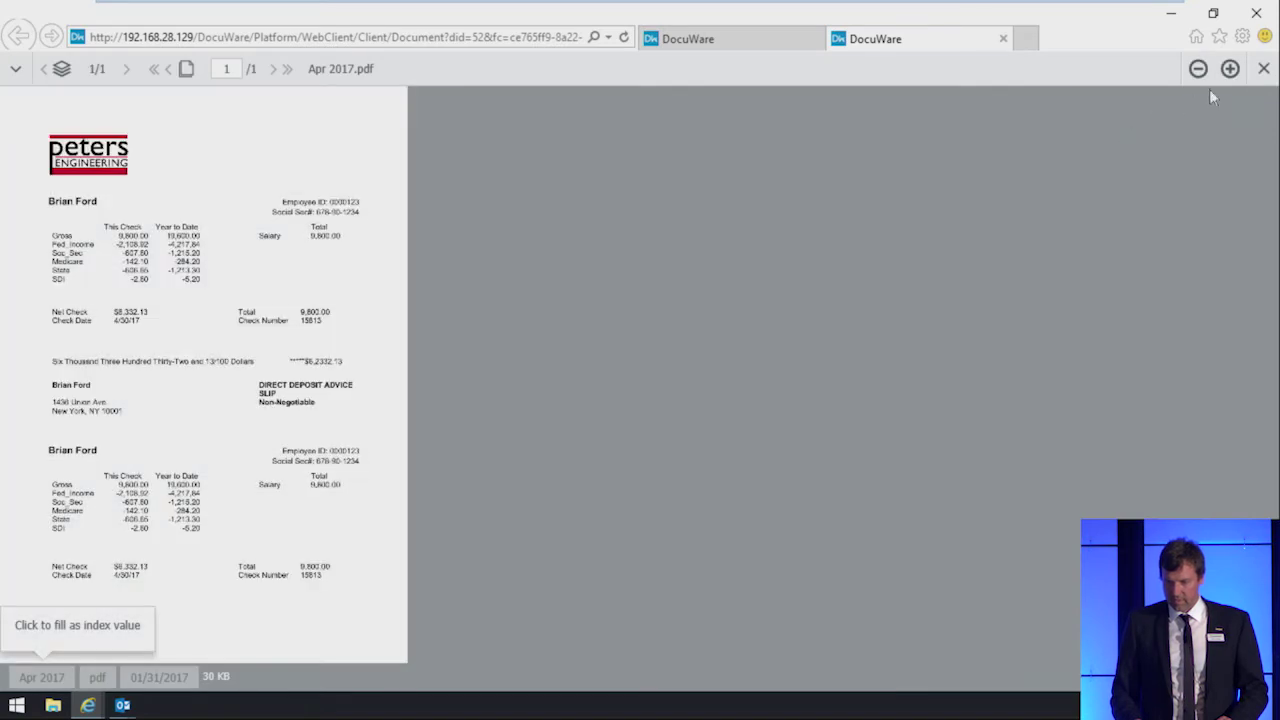
Step: Zoom into the payslip twice, then close its DocuWare tab and minimize the browser
{"action": "left_click", "coordinate": [1229, 69]}
{"action": "left_click", "coordinate": [1229, 69]}
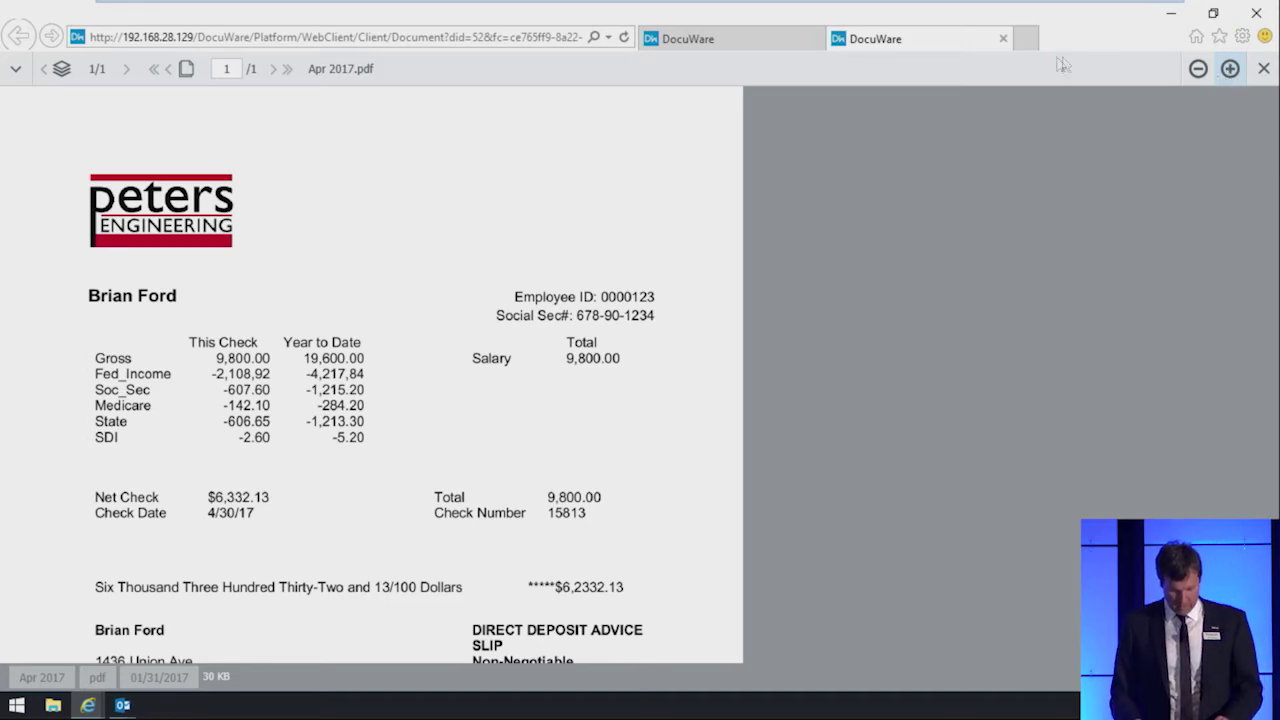
{"action": "left_click", "coordinate": [1003, 39]}
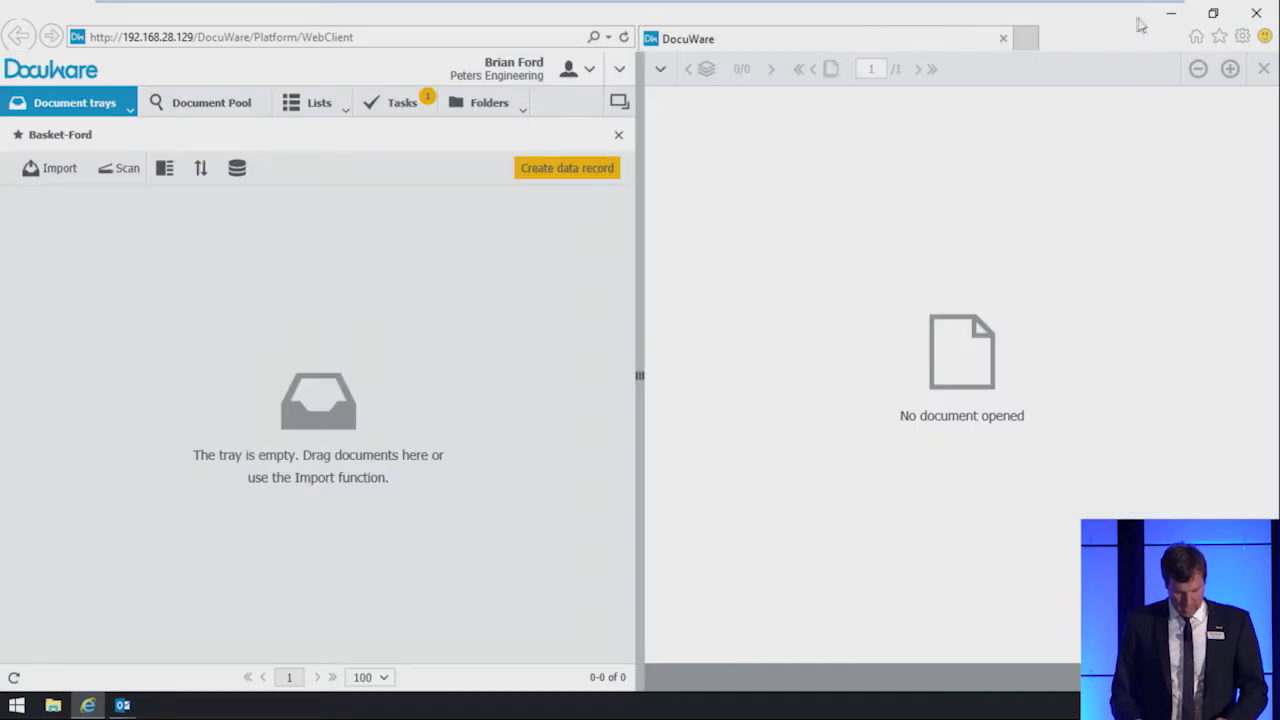
{"action": "left_click", "coordinate": [1170, 15]}
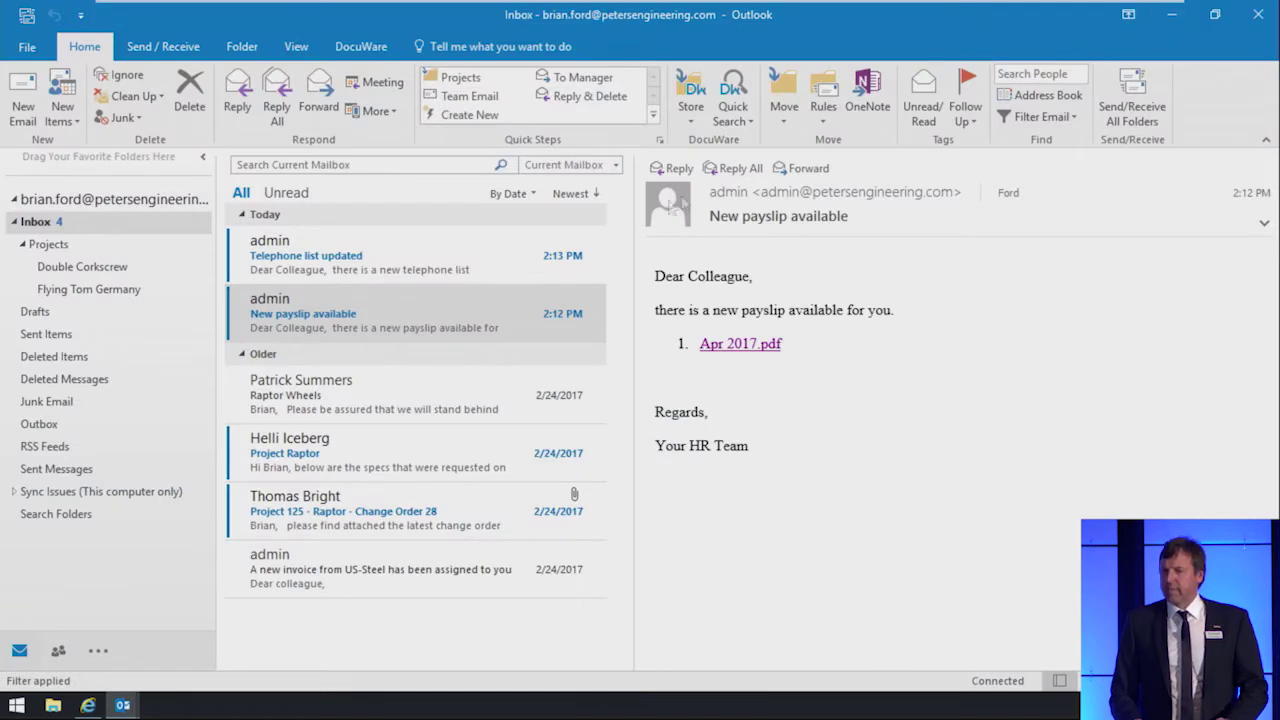
Step: Open the Telephone list updated email and follow its notification settings link
{"action": "left_click", "coordinate": [455, 267]}
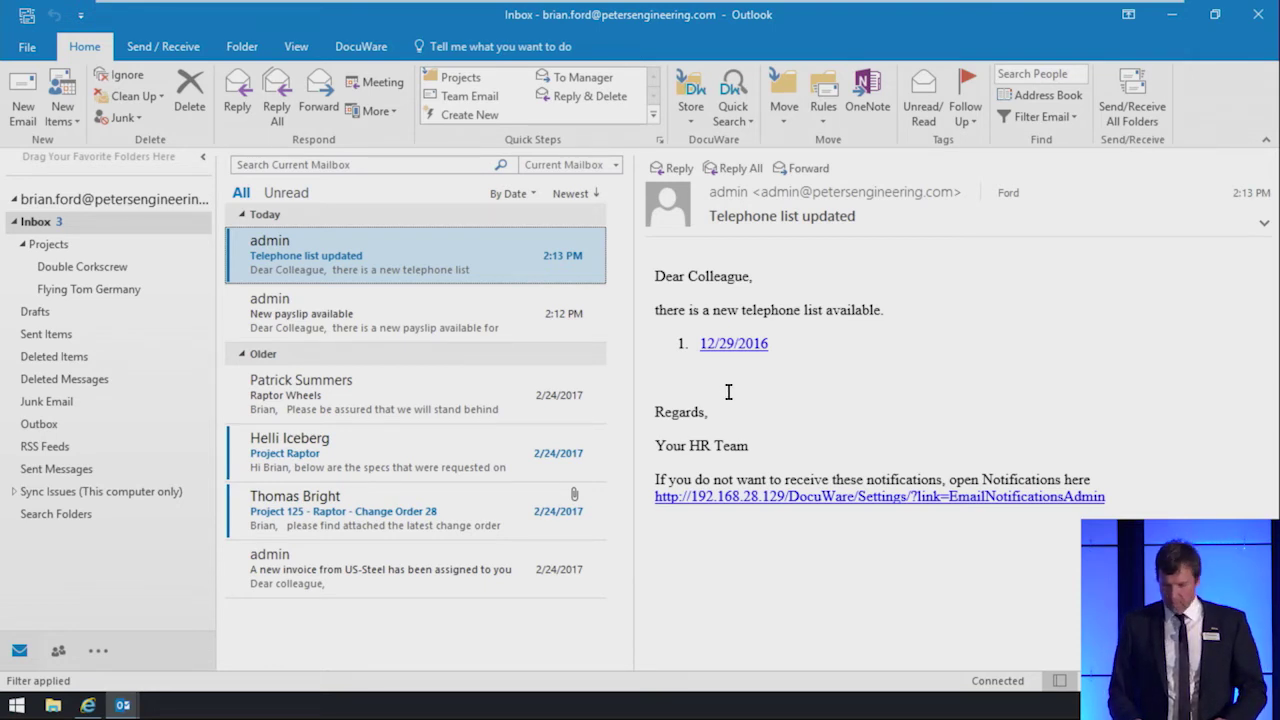
{"action": "left_click", "coordinate": [797, 500], "text": "ctrl"}
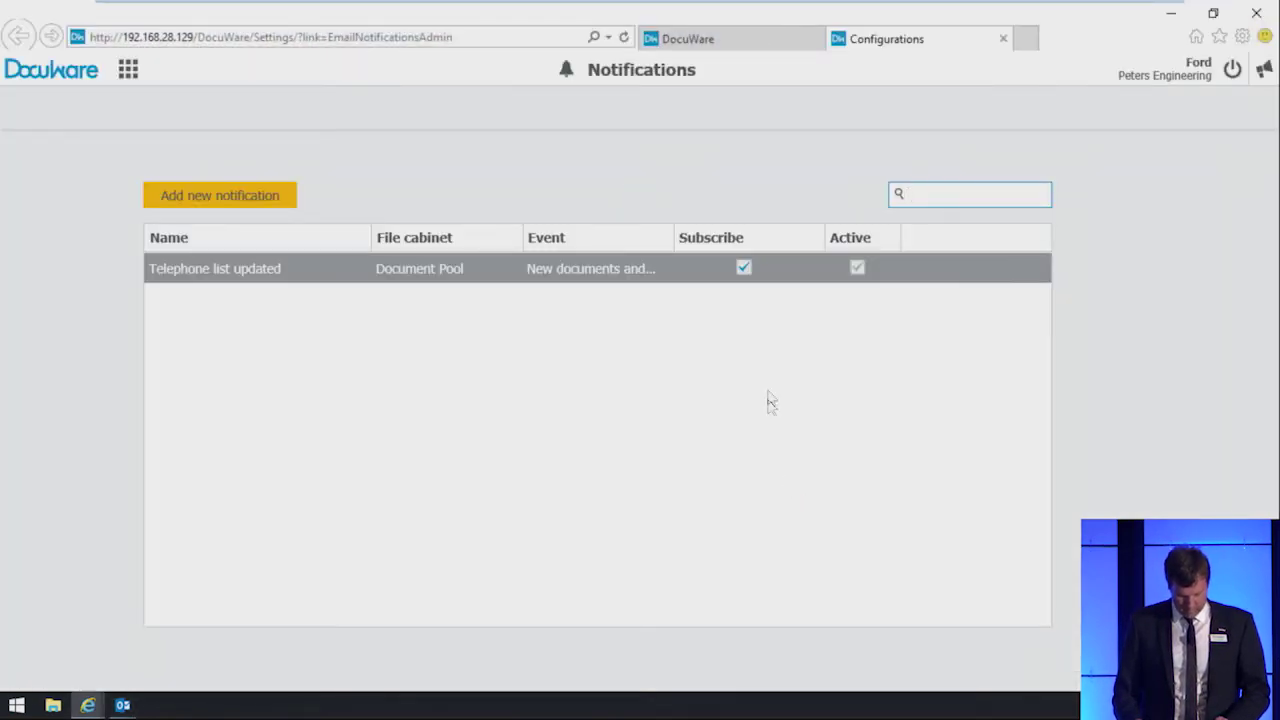
Step: Untick Subscribe for Telephone list updated and return to the main DocuWare tab
{"action": "left_click", "coordinate": [744, 268]}
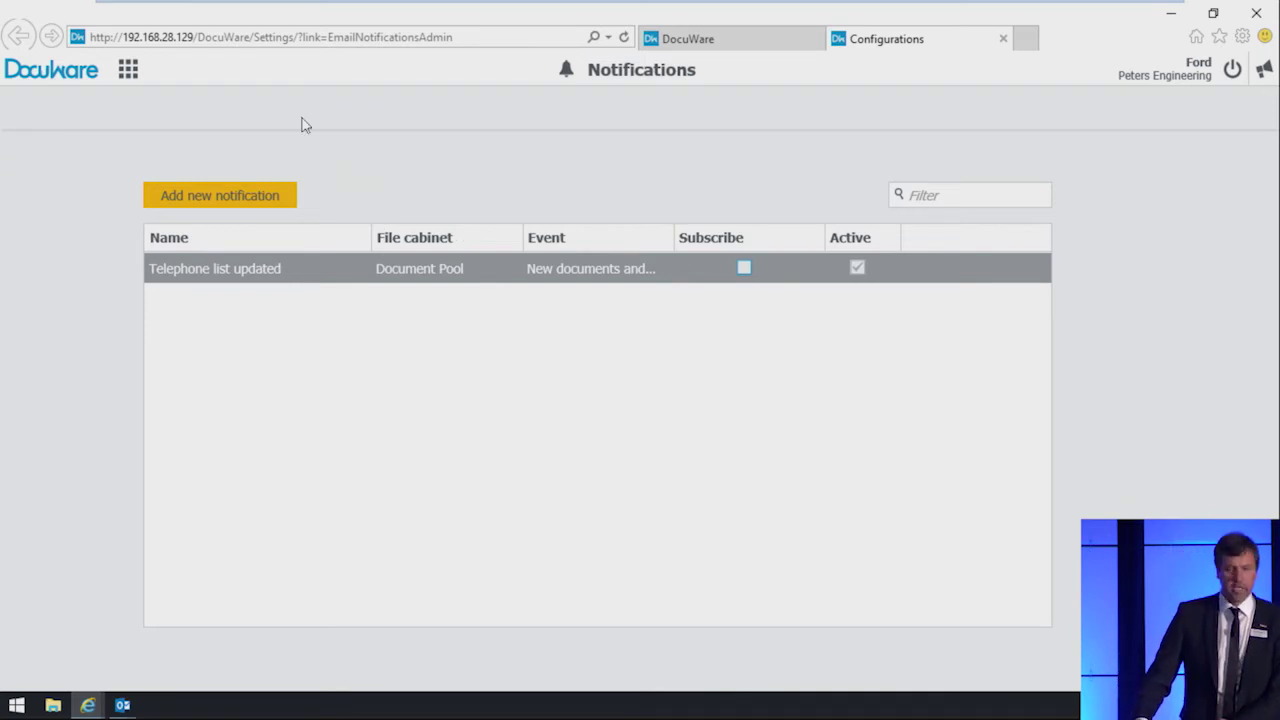
{"action": "left_click", "coordinate": [727, 46]}
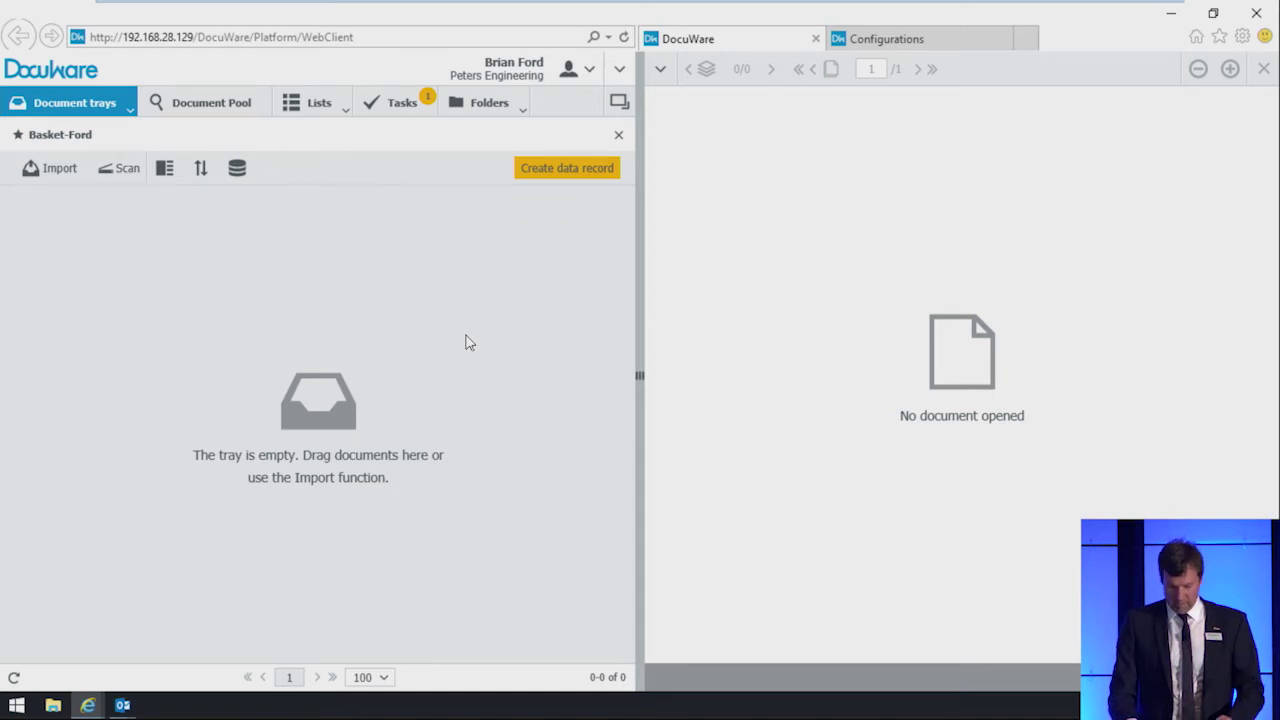
Step: Briefly view the PowerPoint presentation, then bring the Outlook inbox back to the front
{"action": "mouse_move", "coordinate": [950, 8]}
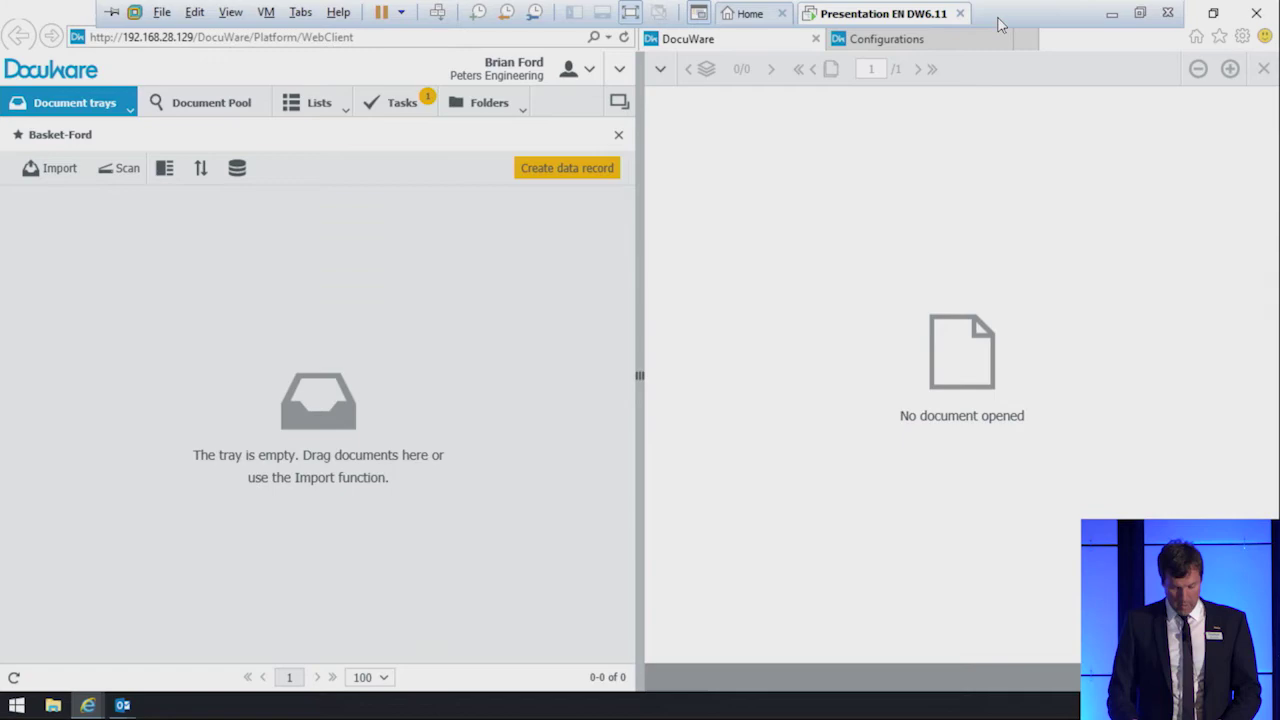
{"action": "key", "text": "alt+Tab"}
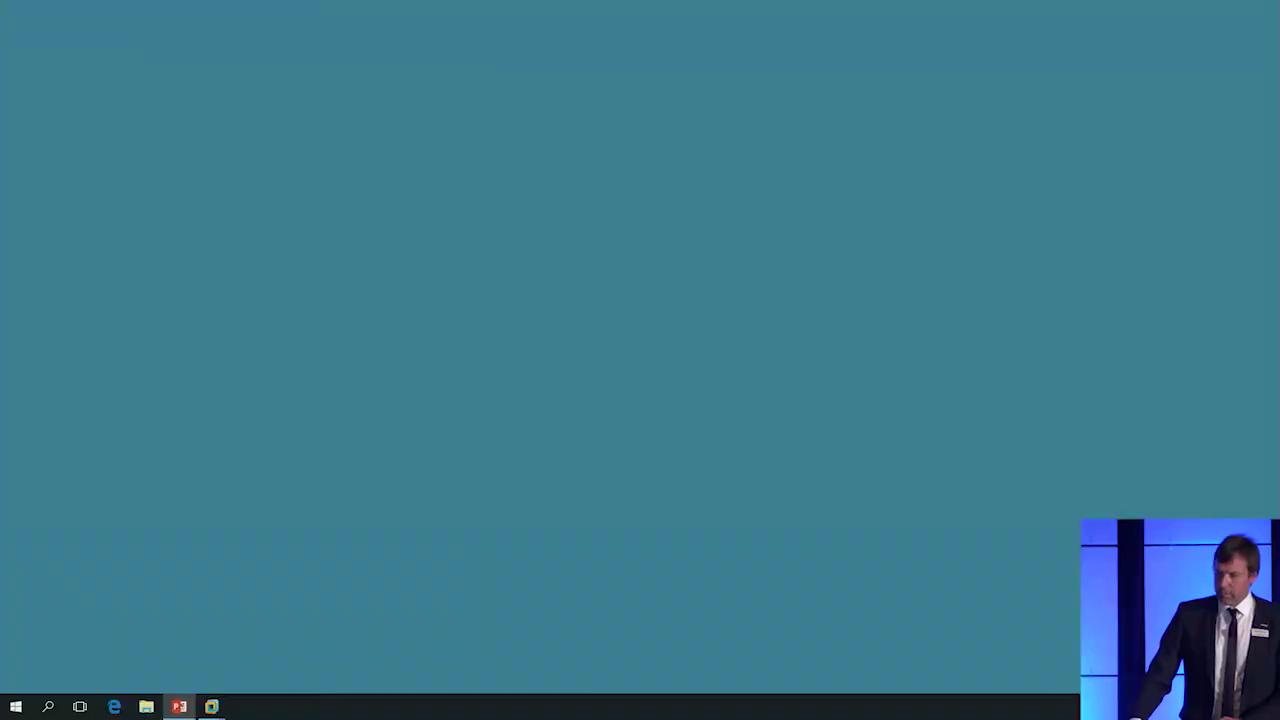
{"action": "key", "text": "alt+Tab"}
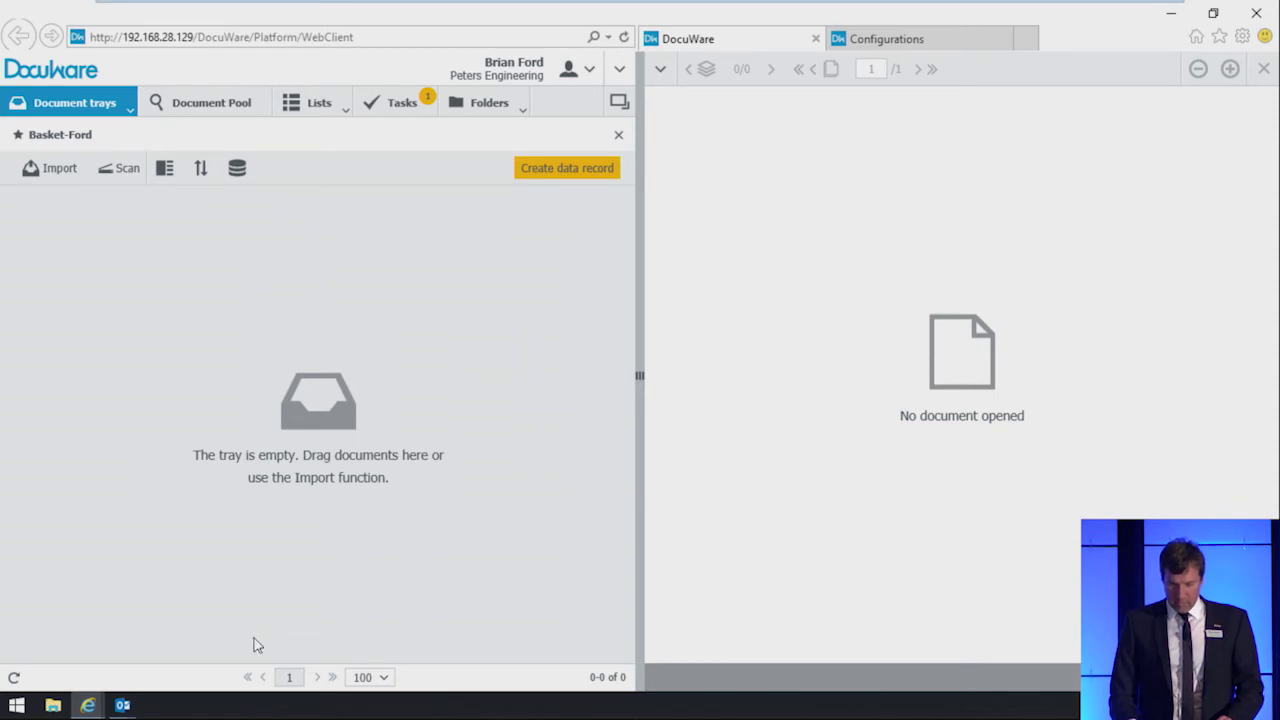
{"action": "mouse_move", "coordinate": [123, 706]}
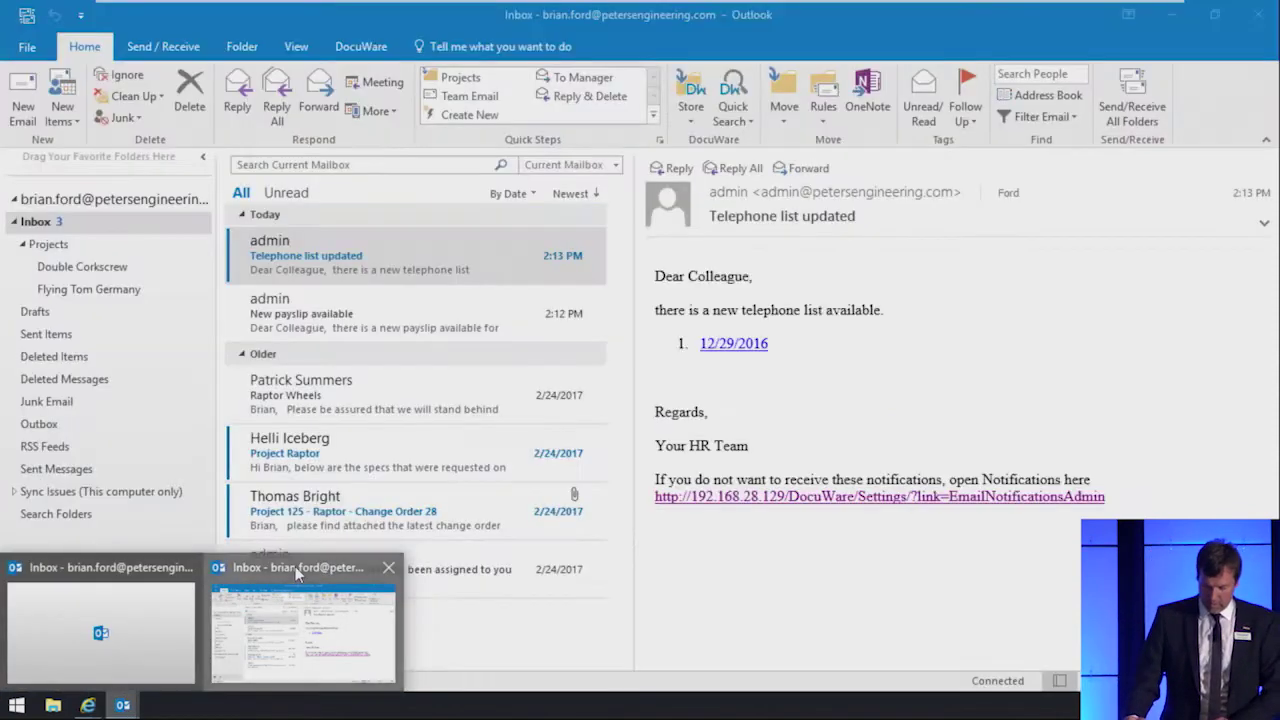
{"action": "left_click", "coordinate": [295, 566]}
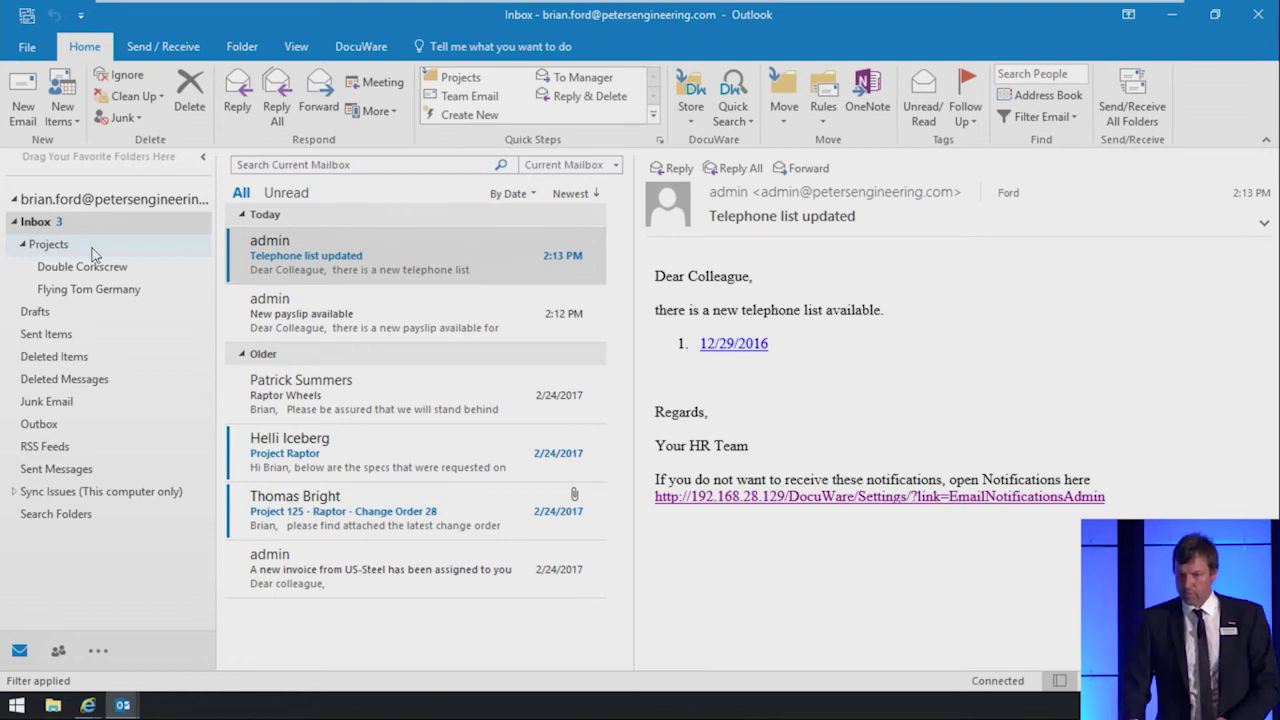
Step: Have DocuWare watch the Outlook Projects folder, creating Watch Folder Configuration 1
{"action": "left_click", "coordinate": [92, 250]}
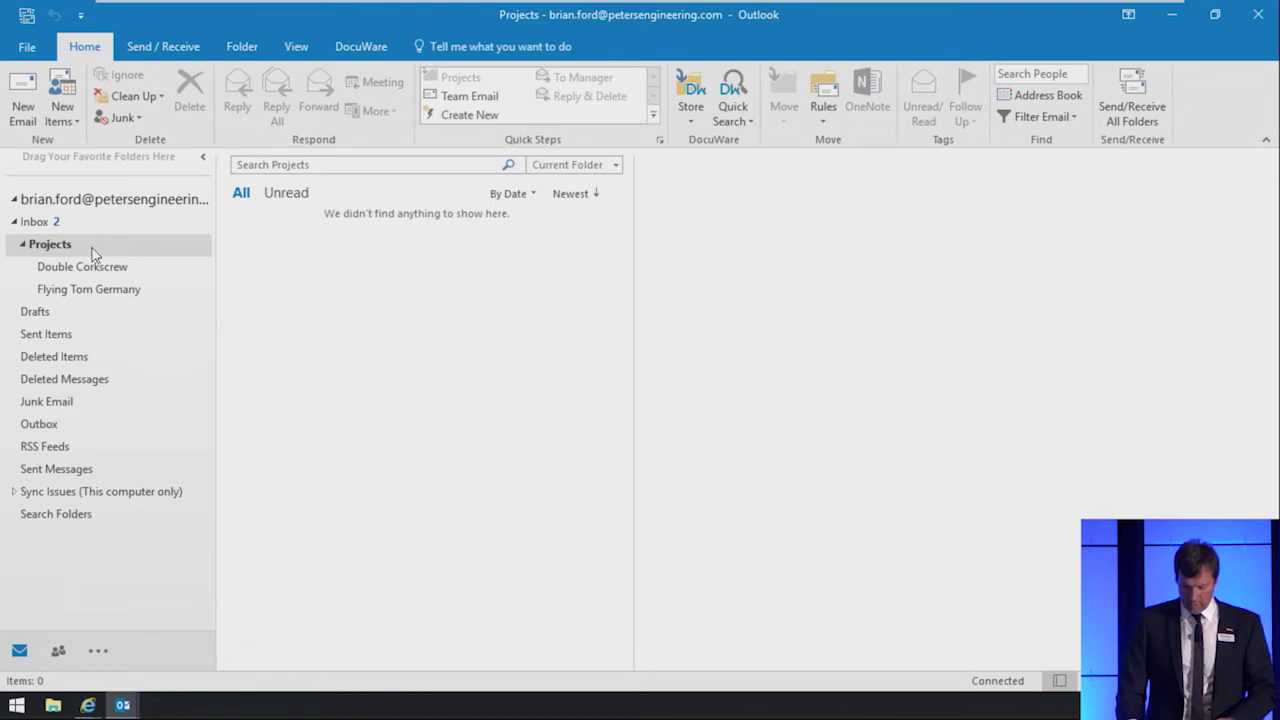
{"action": "right_click", "coordinate": [92, 253]}
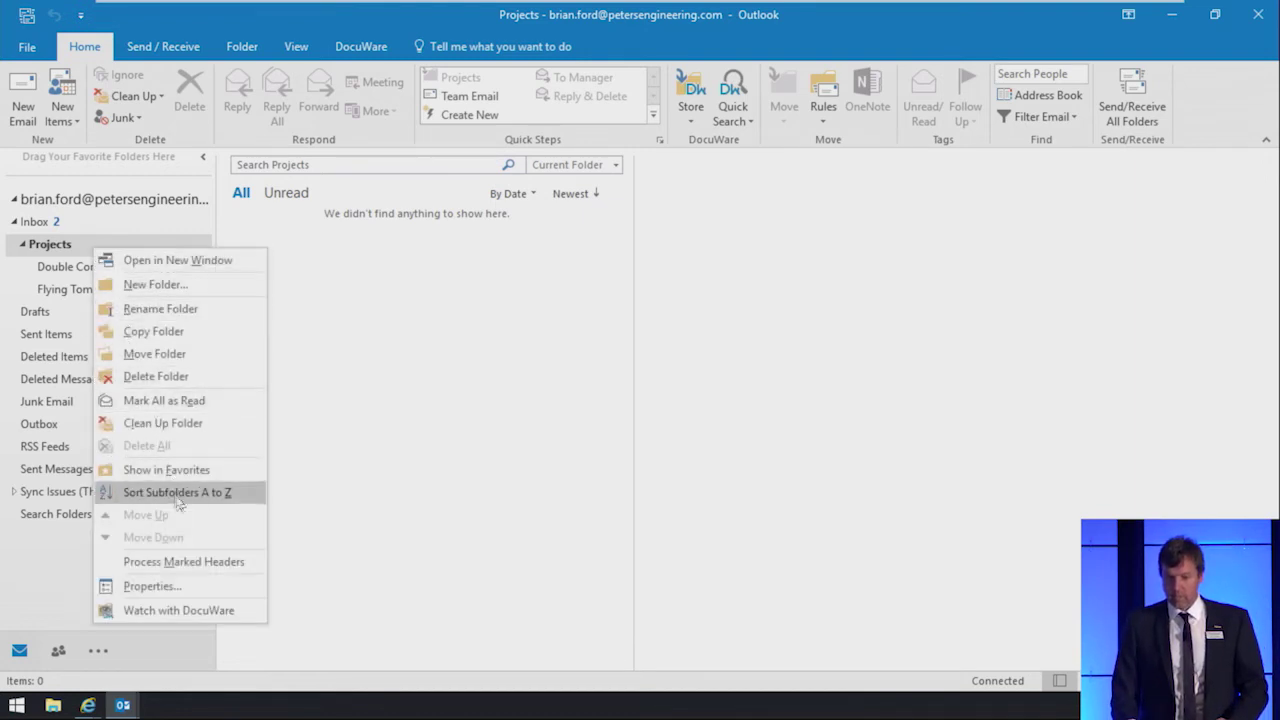
{"action": "left_click", "coordinate": [206, 610]}
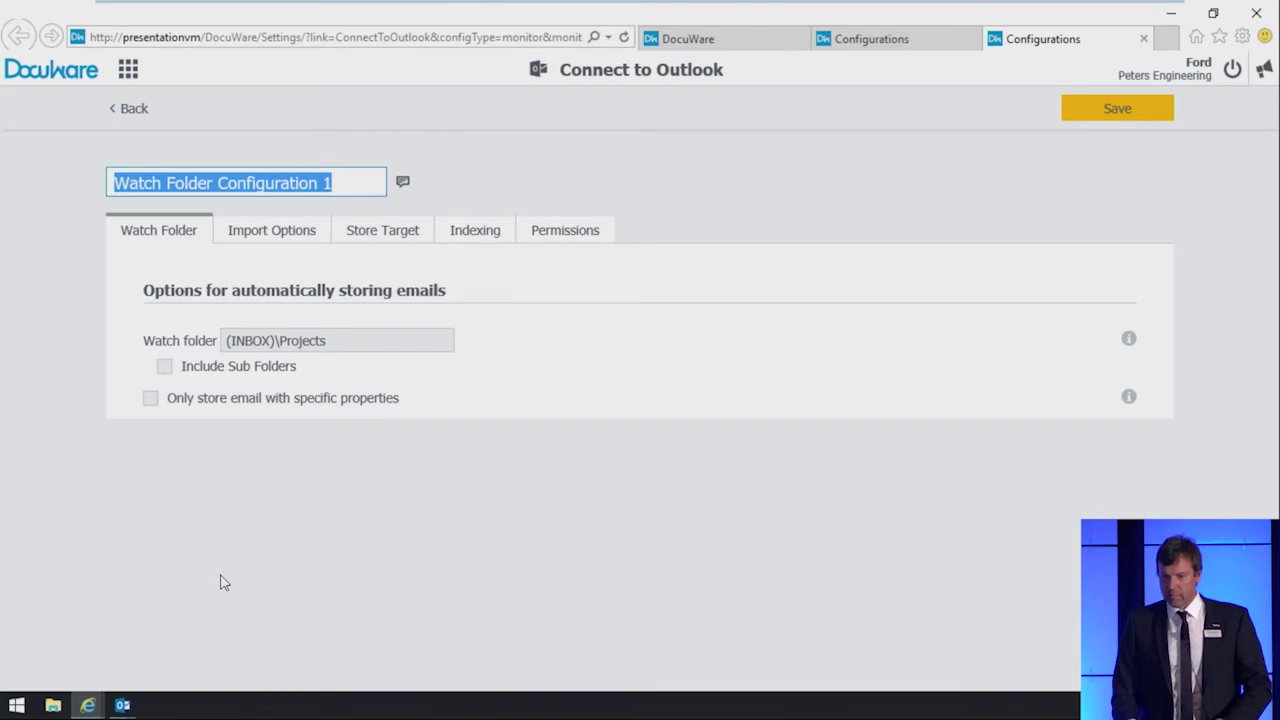
Step: Name the configuration 'Projects Folder', include subfolders, and review Import Options, Store Target and Indexing
{"action": "type", "text": "Projects Folder"}
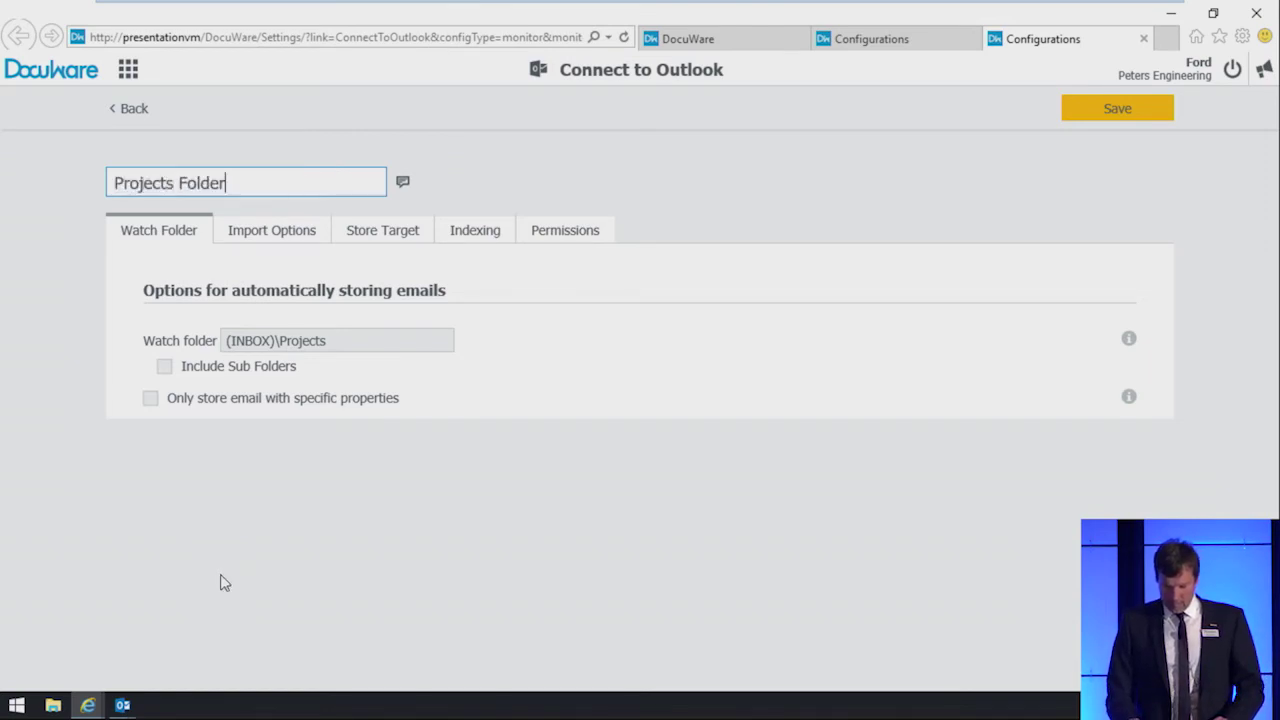
{"action": "left_click", "coordinate": [166, 368]}
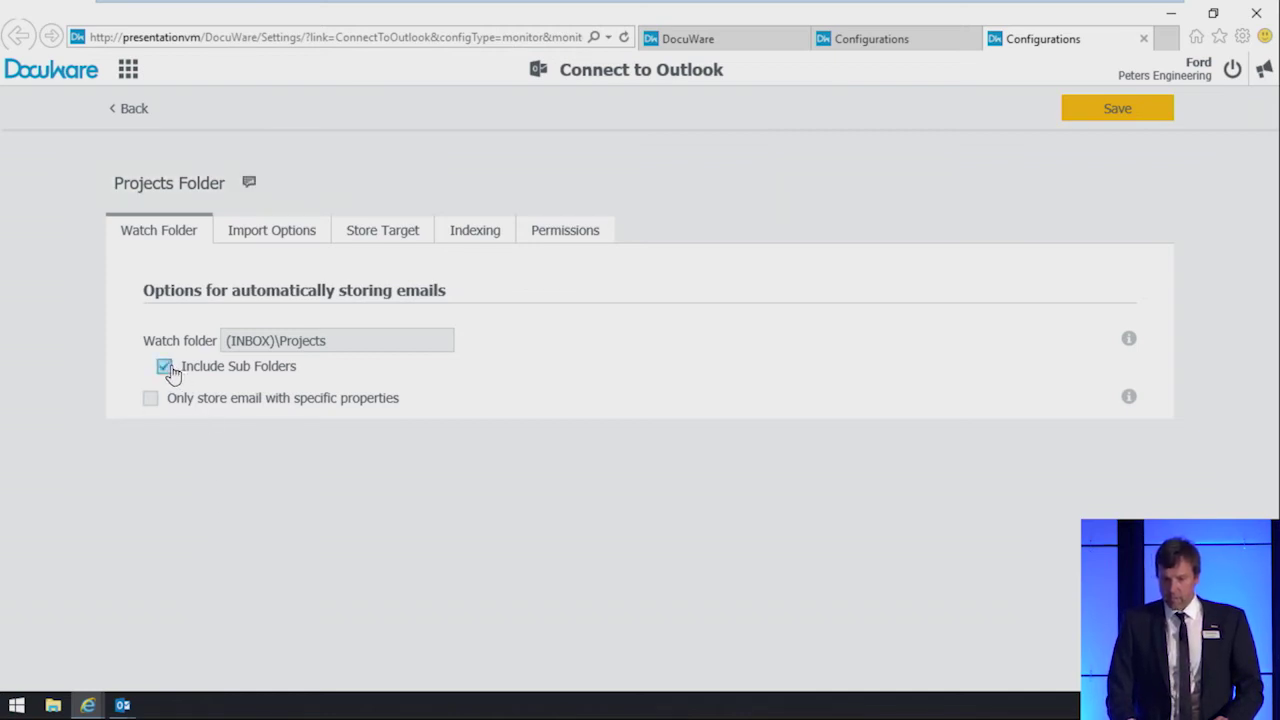
{"action": "left_click", "coordinate": [290, 242]}
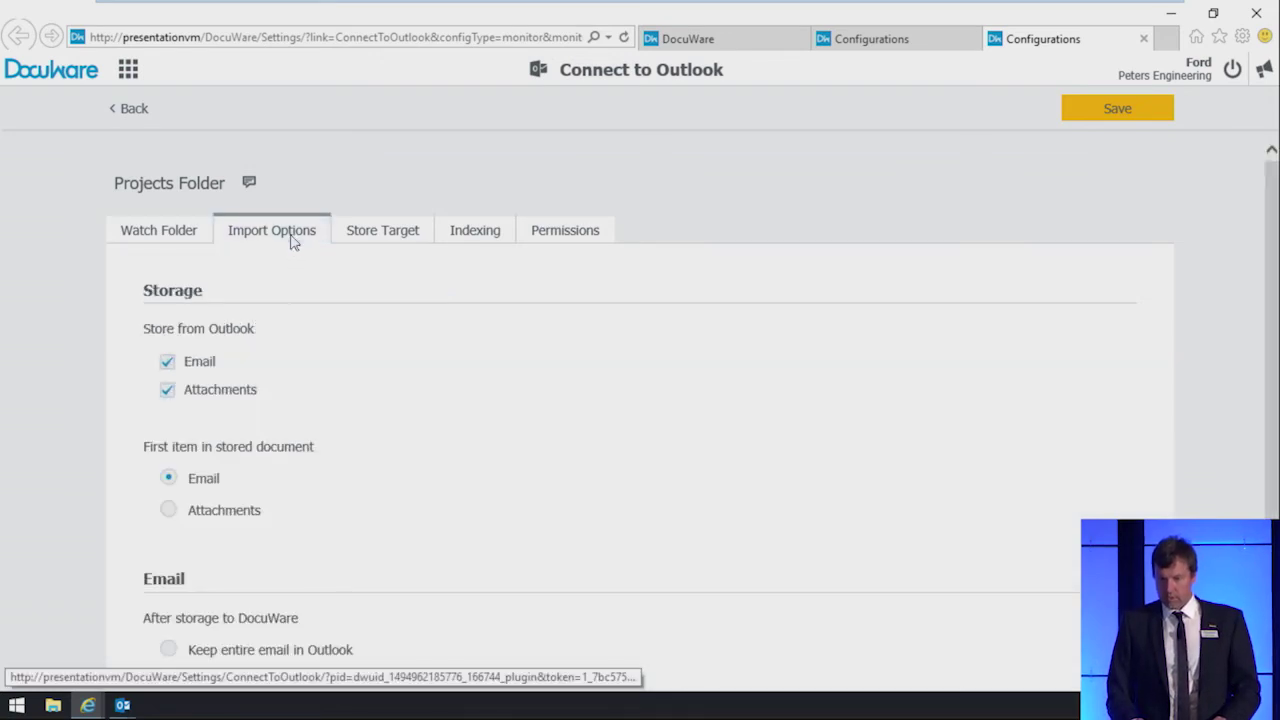
{"action": "left_click", "coordinate": [369, 242]}
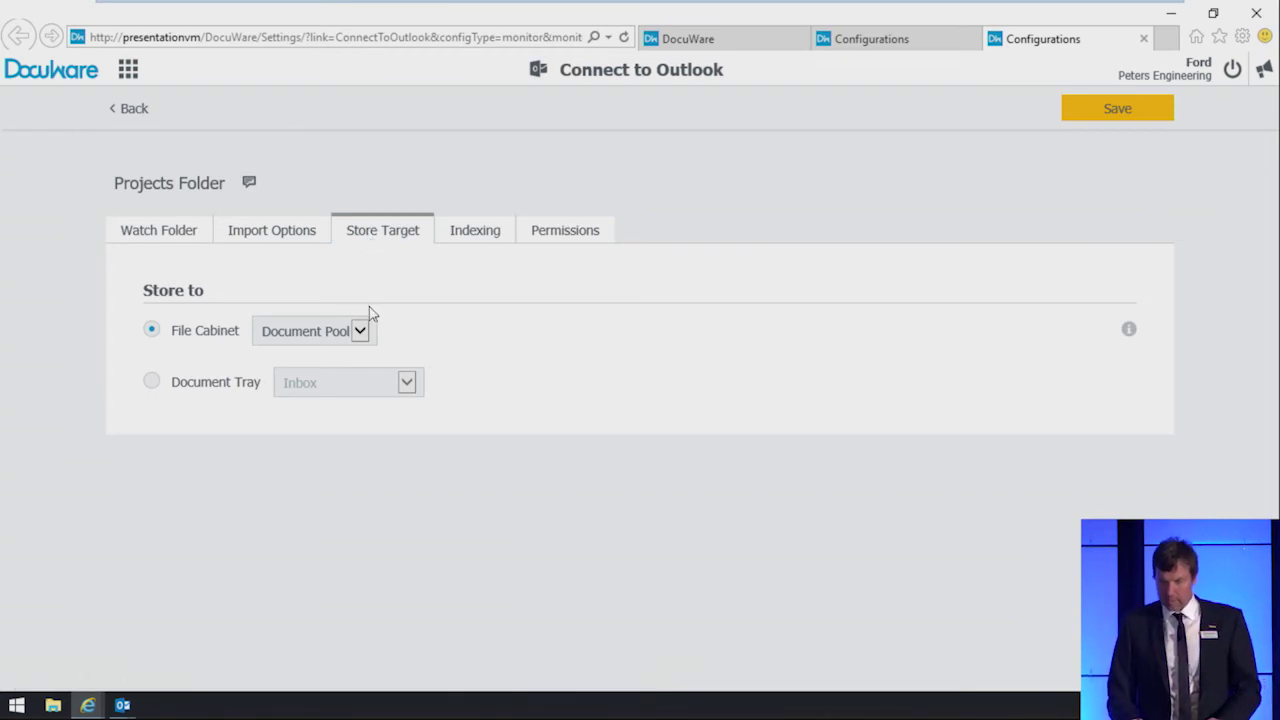
{"action": "left_click", "coordinate": [477, 240]}
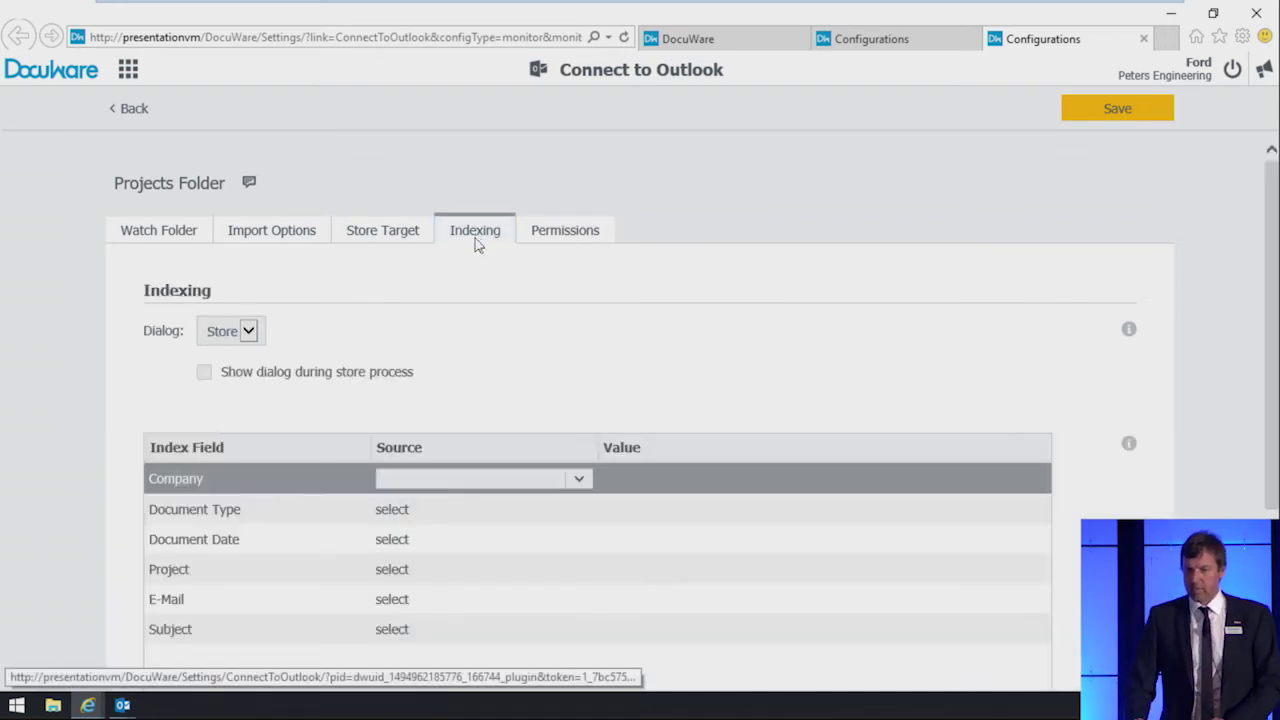
Step: Map Document Type to the email's Direction and Document Date to Received Date and Time
{"action": "scroll", "coordinate": [488, 342], "scroll_direction": "down", "scroll_amount": 3}
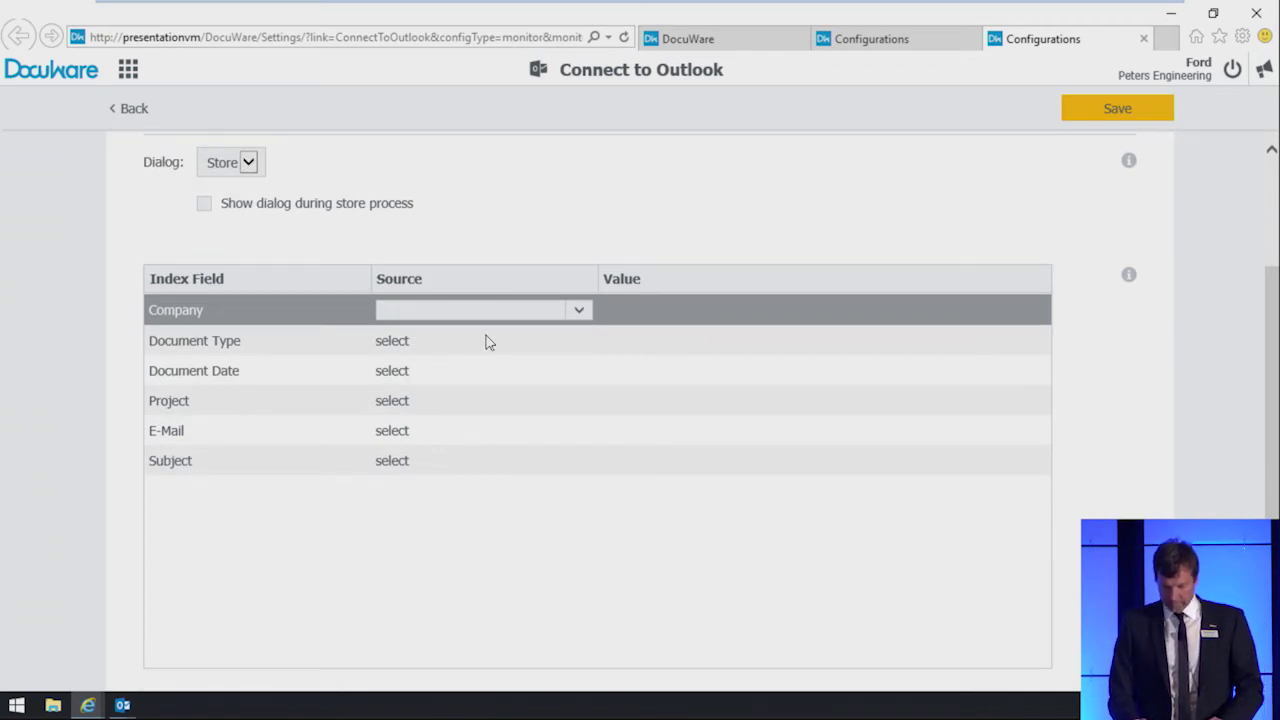
{"action": "left_click", "coordinate": [489, 343]}
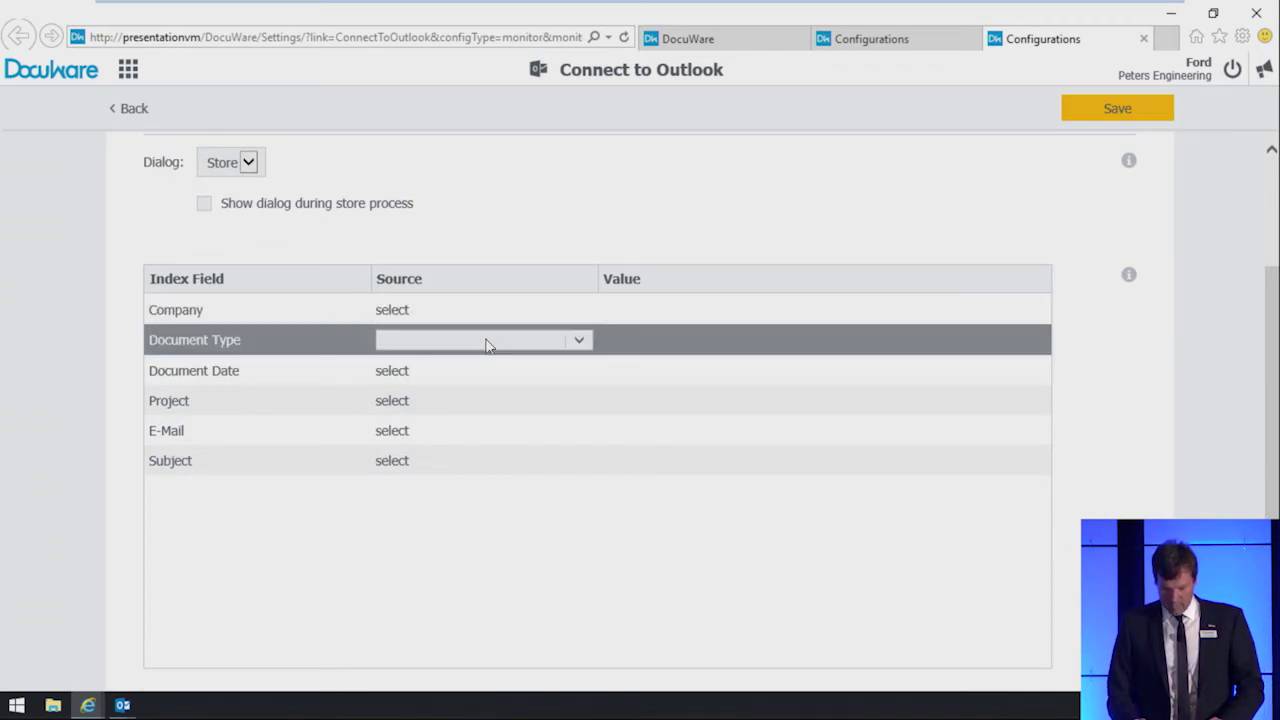
{"action": "left_click", "coordinate": [579, 342]}
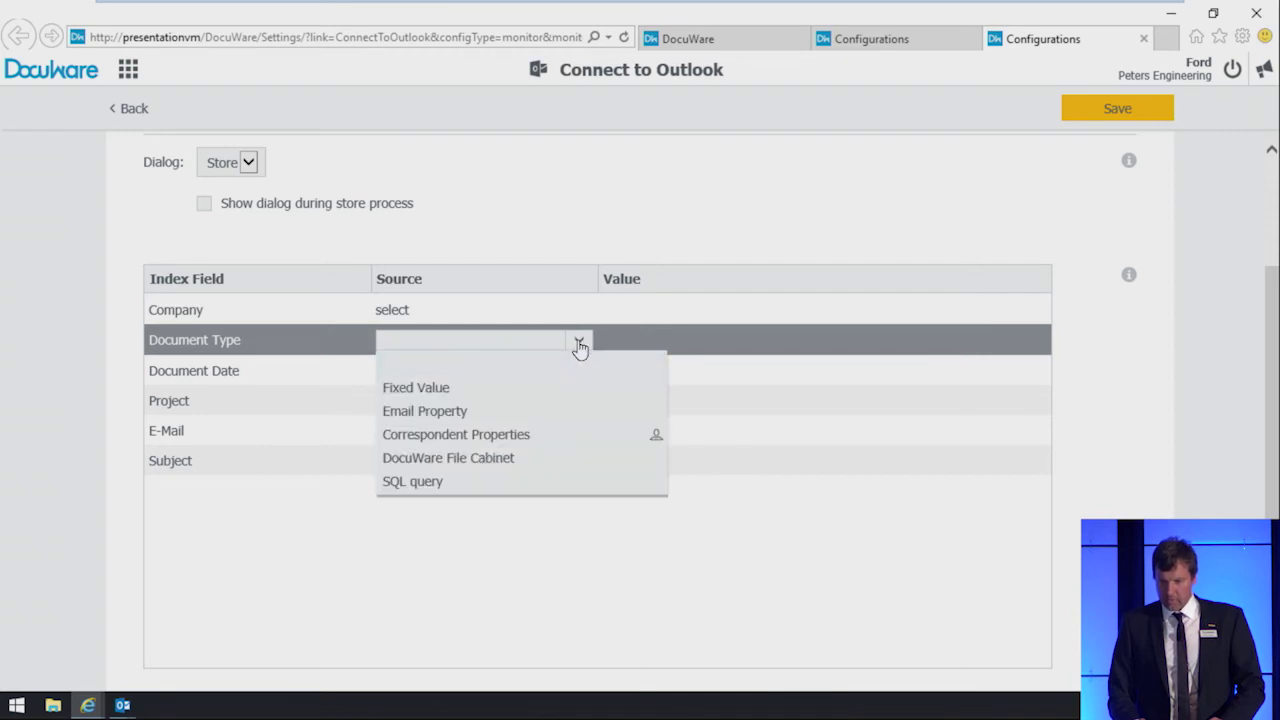
{"action": "left_click", "coordinate": [540, 413]}
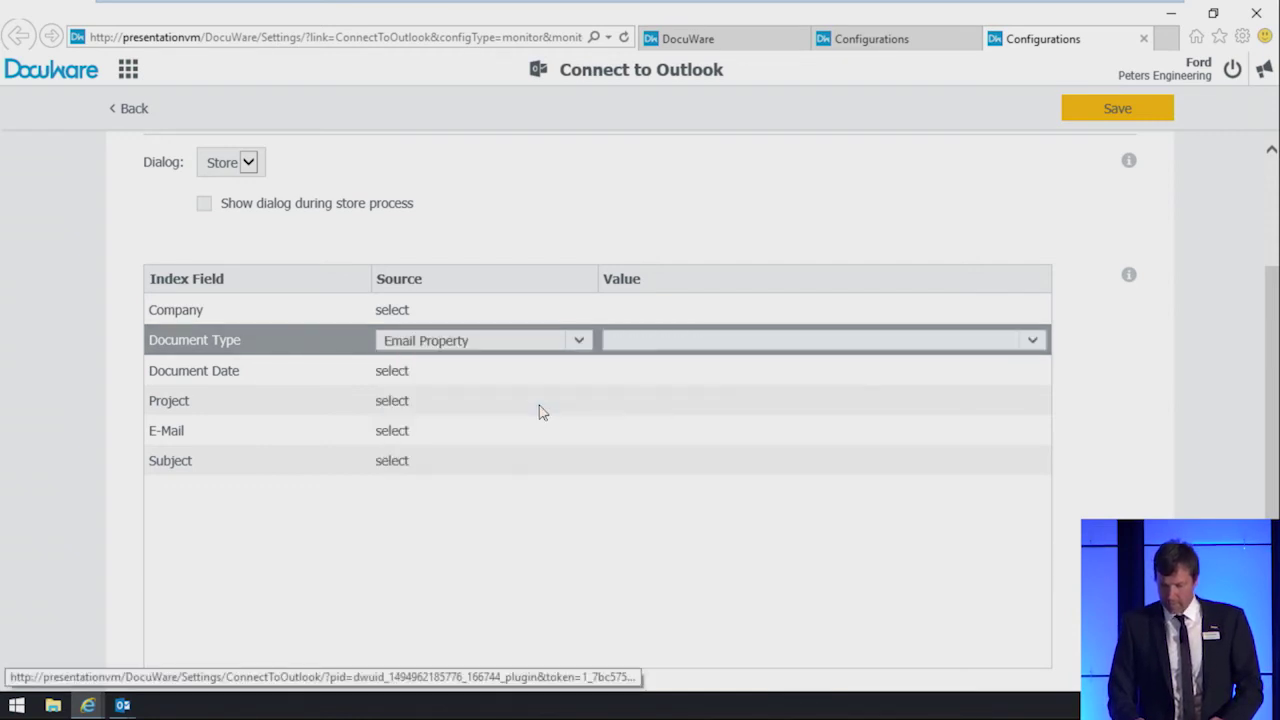
{"action": "left_click", "coordinate": [781, 345]}
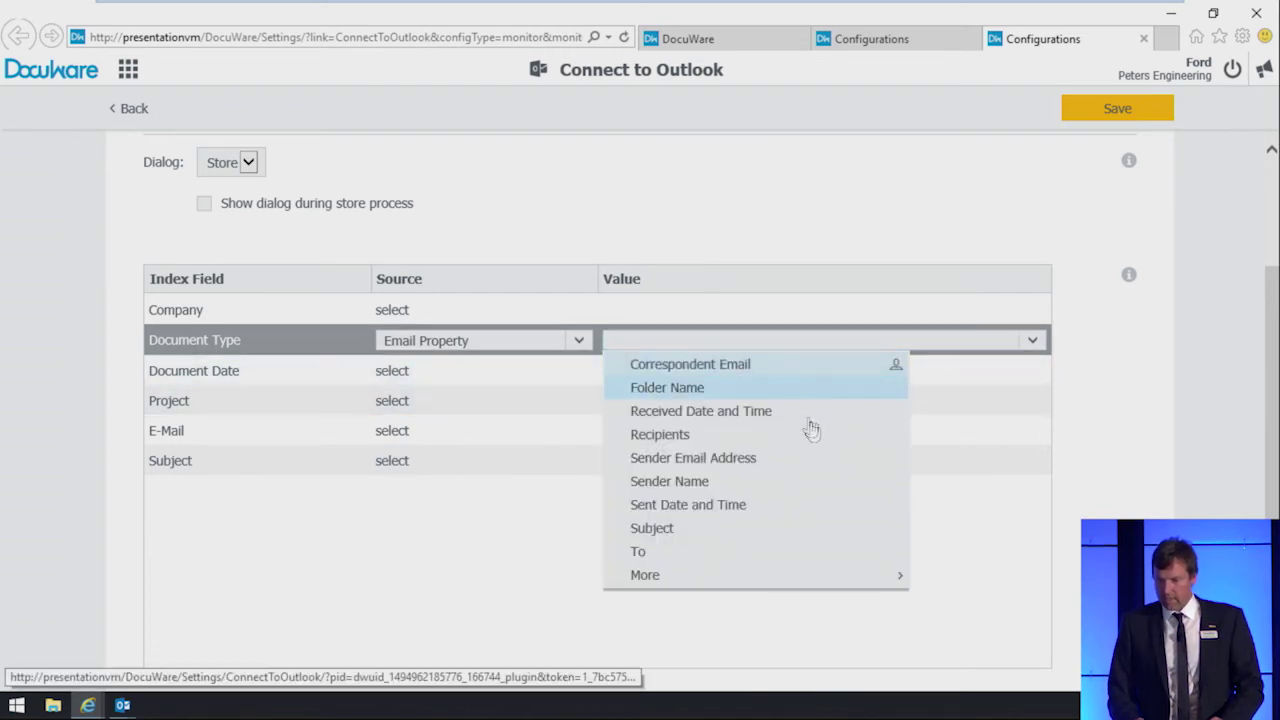
{"action": "mouse_move", "coordinate": [843, 586]}
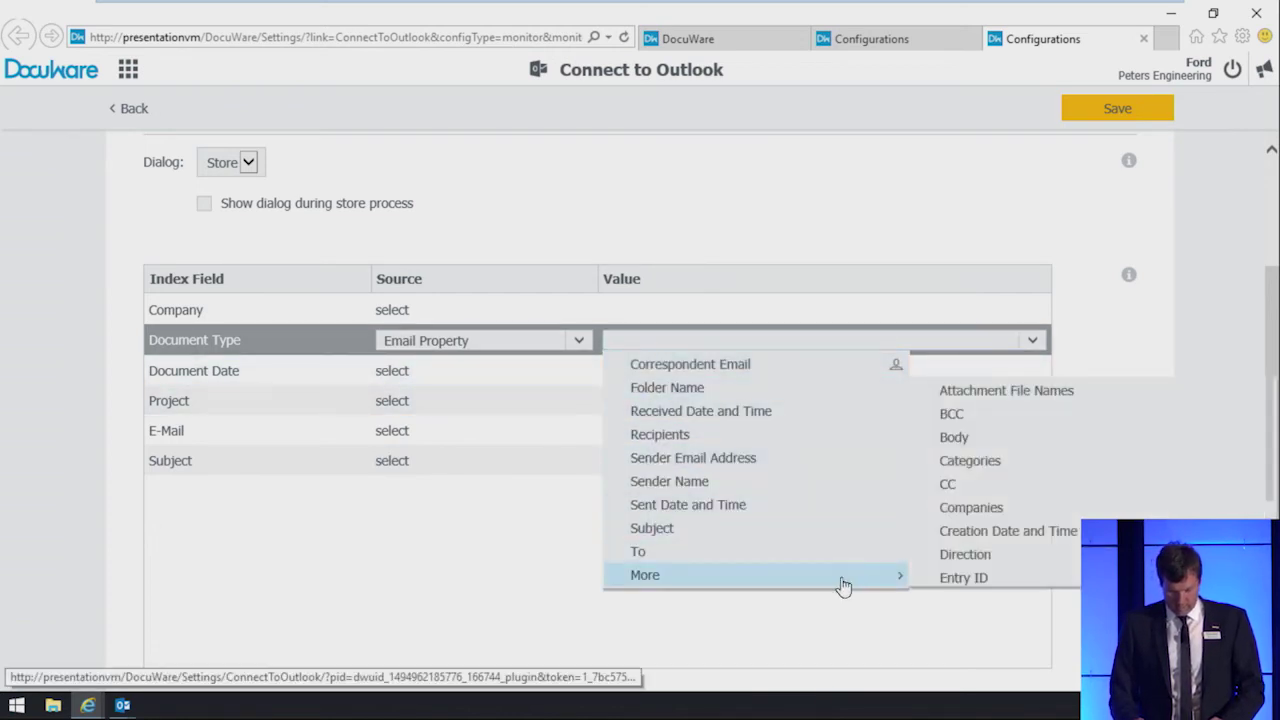
{"action": "left_click", "coordinate": [968, 558]}
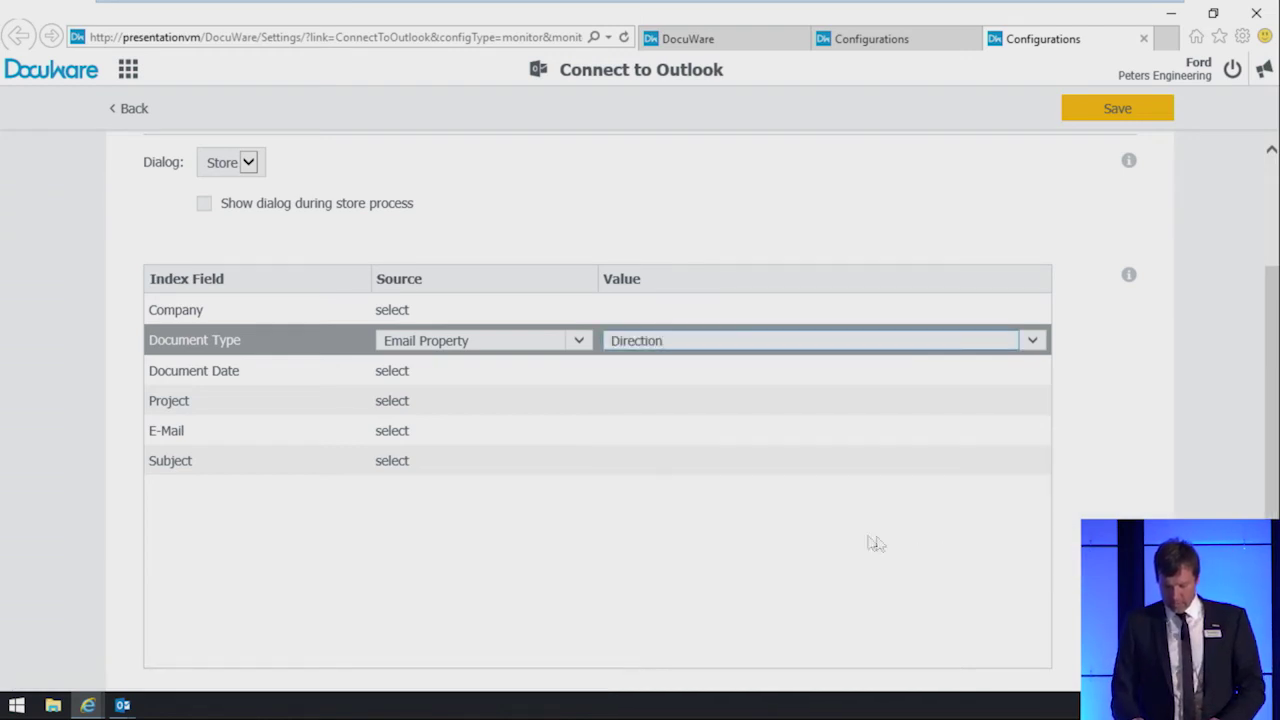
{"action": "left_click", "coordinate": [558, 371]}
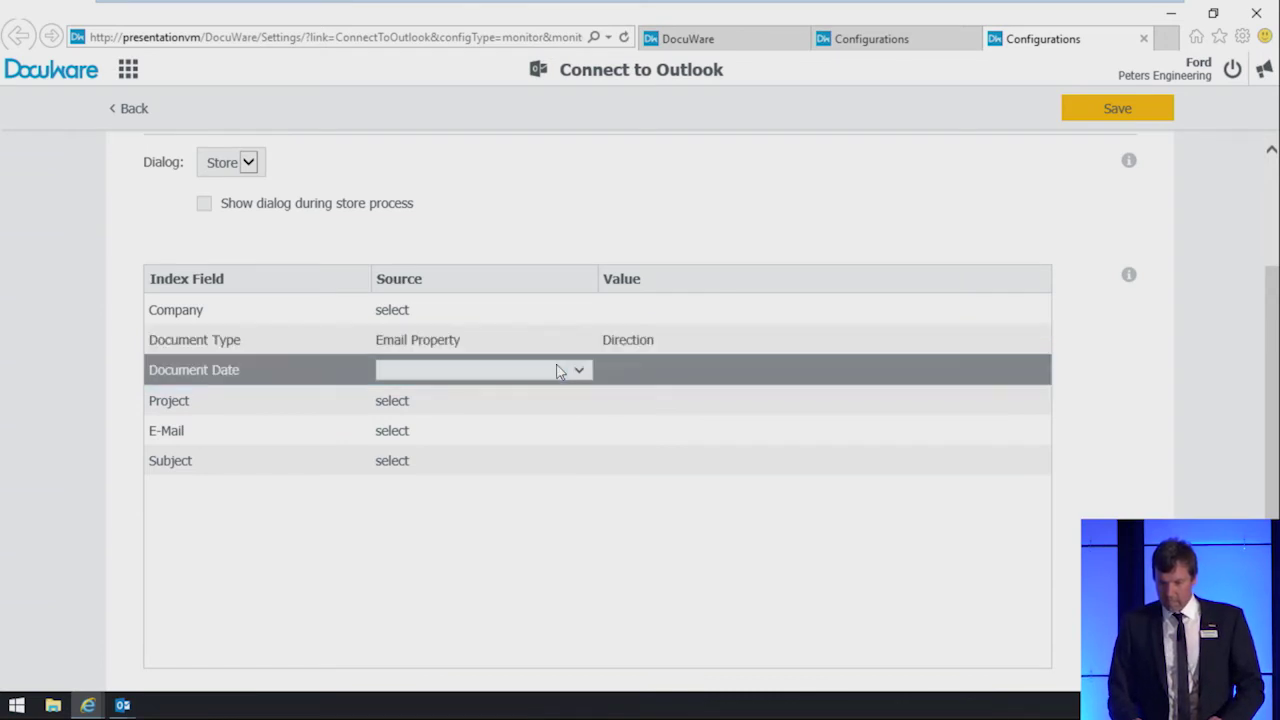
{"action": "left_click", "coordinate": [579, 371]}
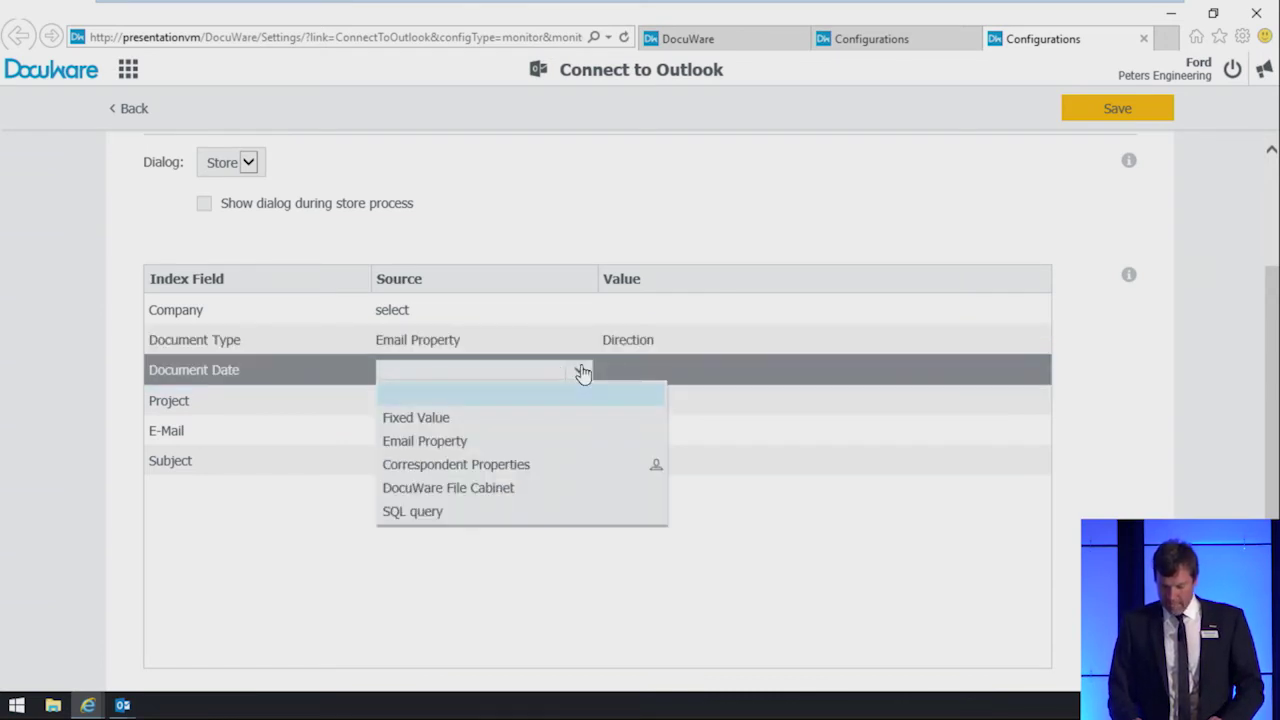
{"action": "left_click", "coordinate": [556, 449]}
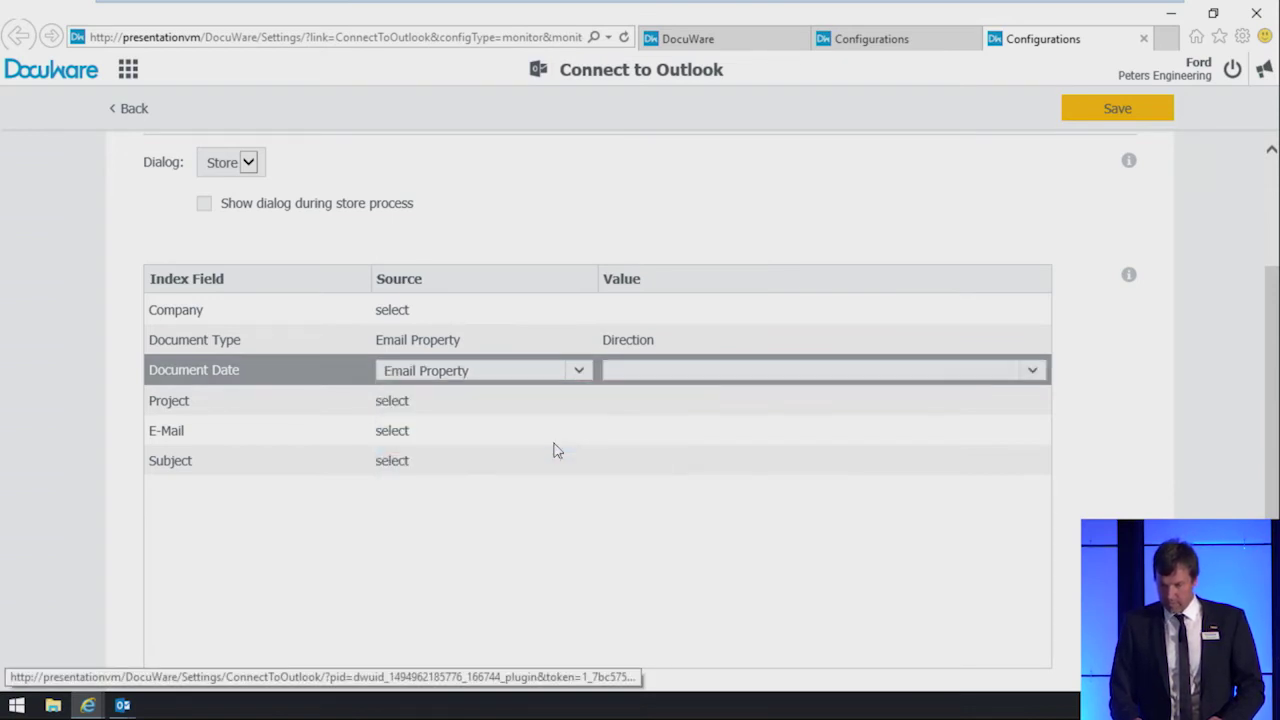
{"action": "left_click", "coordinate": [724, 372]}
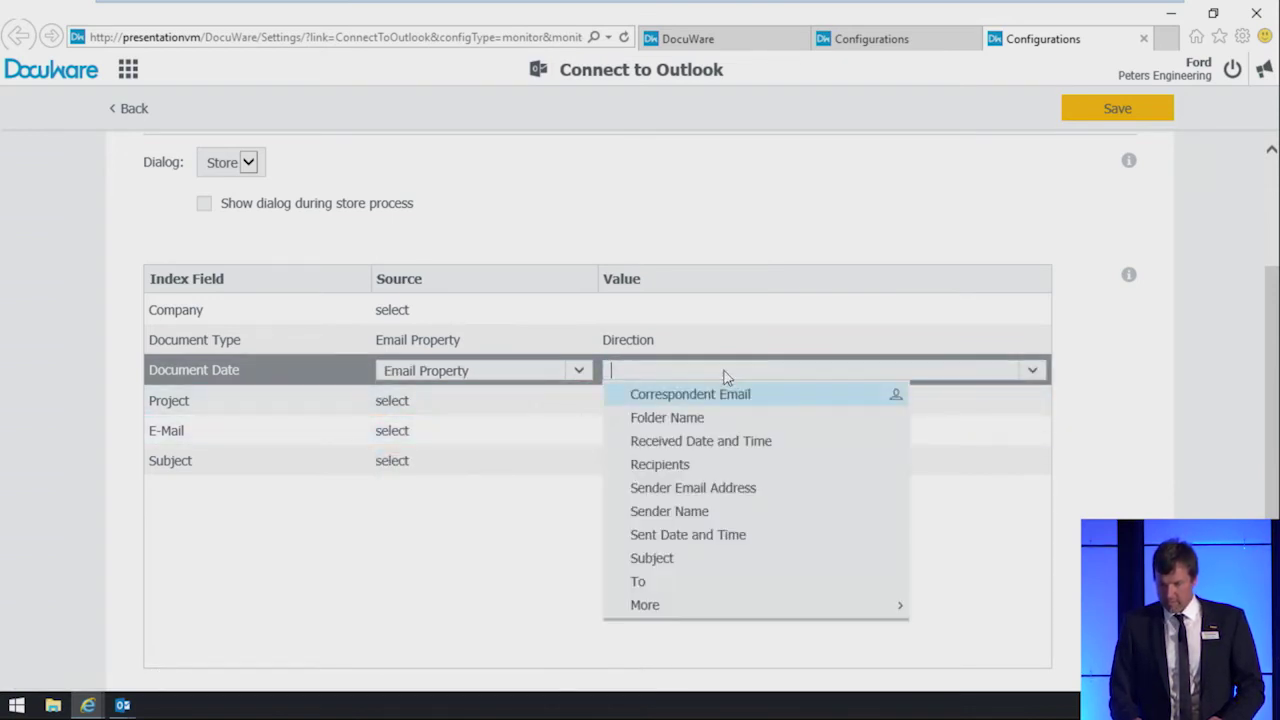
{"action": "left_click", "coordinate": [707, 443]}
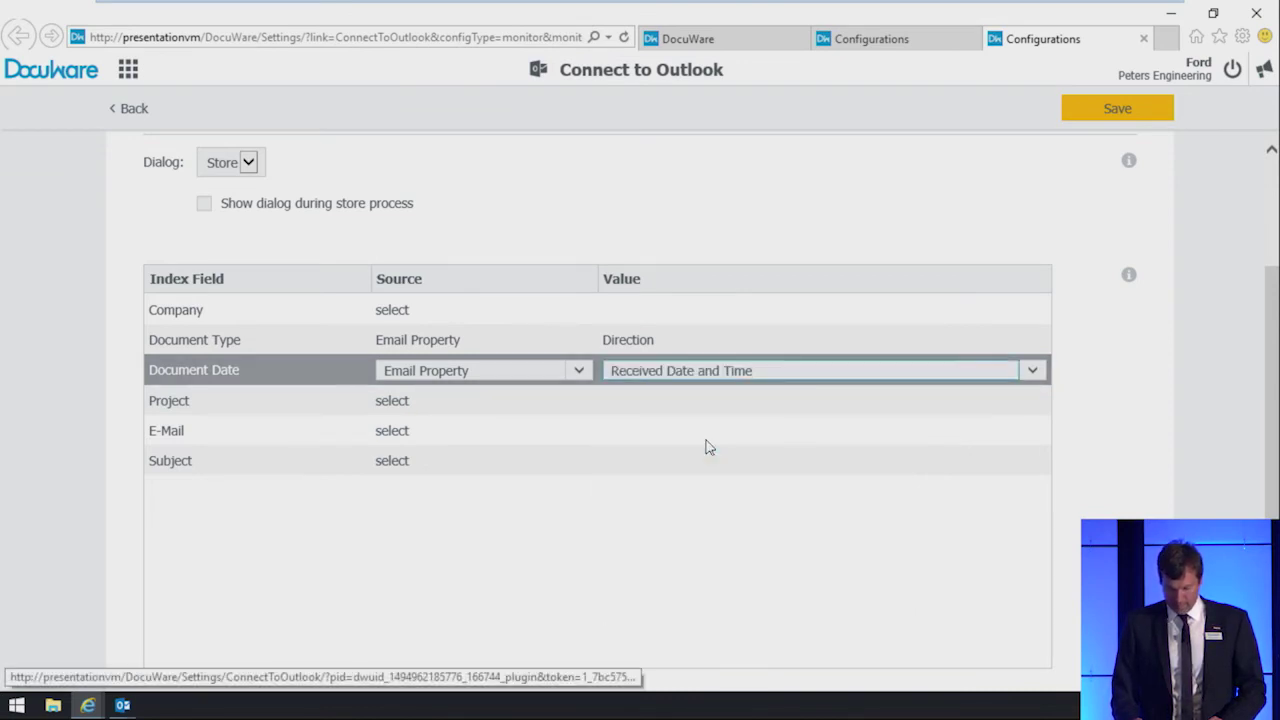
Step: Map Project to the email's Folder Name and E-Mail to Correspondent Email
{"action": "left_click", "coordinate": [555, 412]}
{"action": "left_click", "coordinate": [552, 407]}
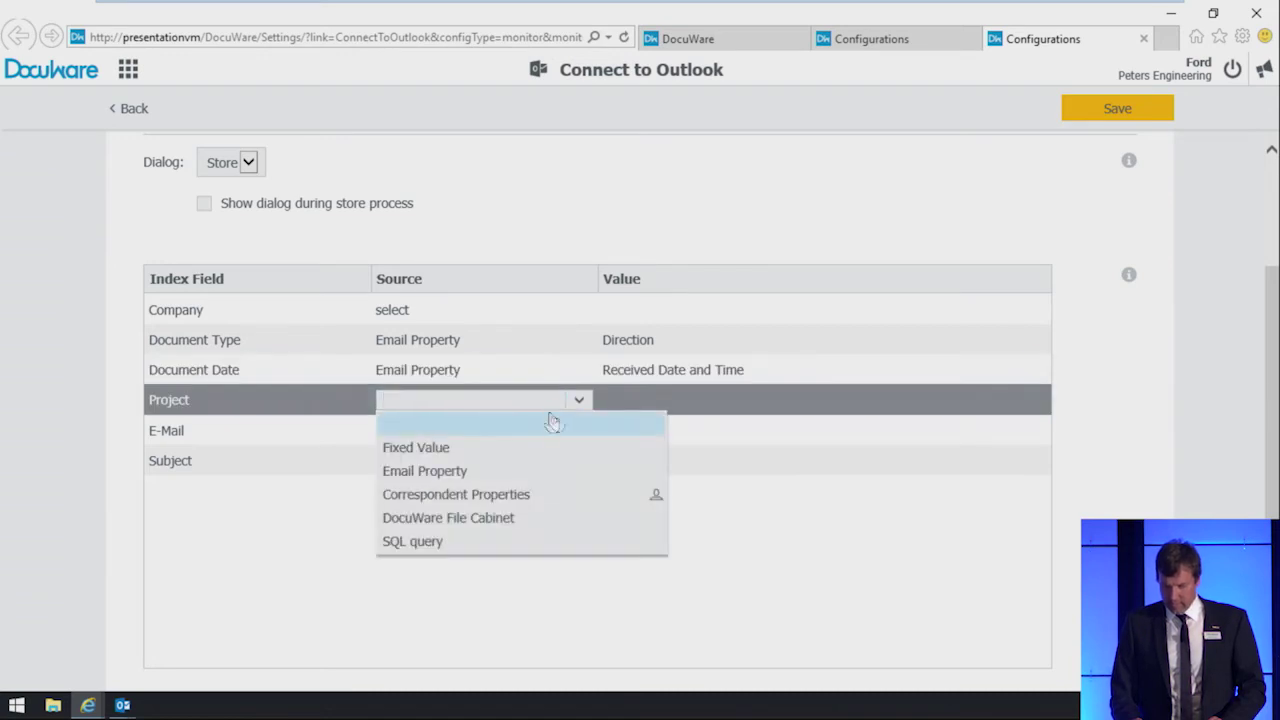
{"action": "left_click", "coordinate": [537, 471]}
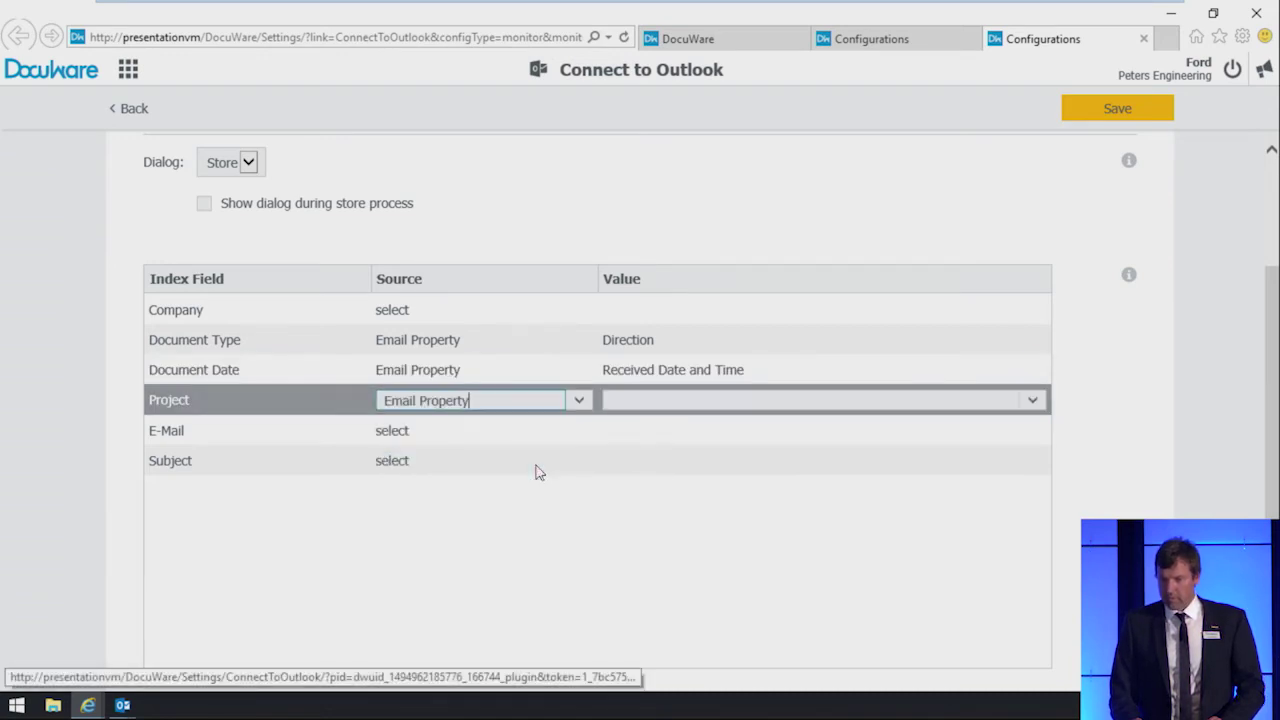
{"action": "left_click", "coordinate": [661, 408]}
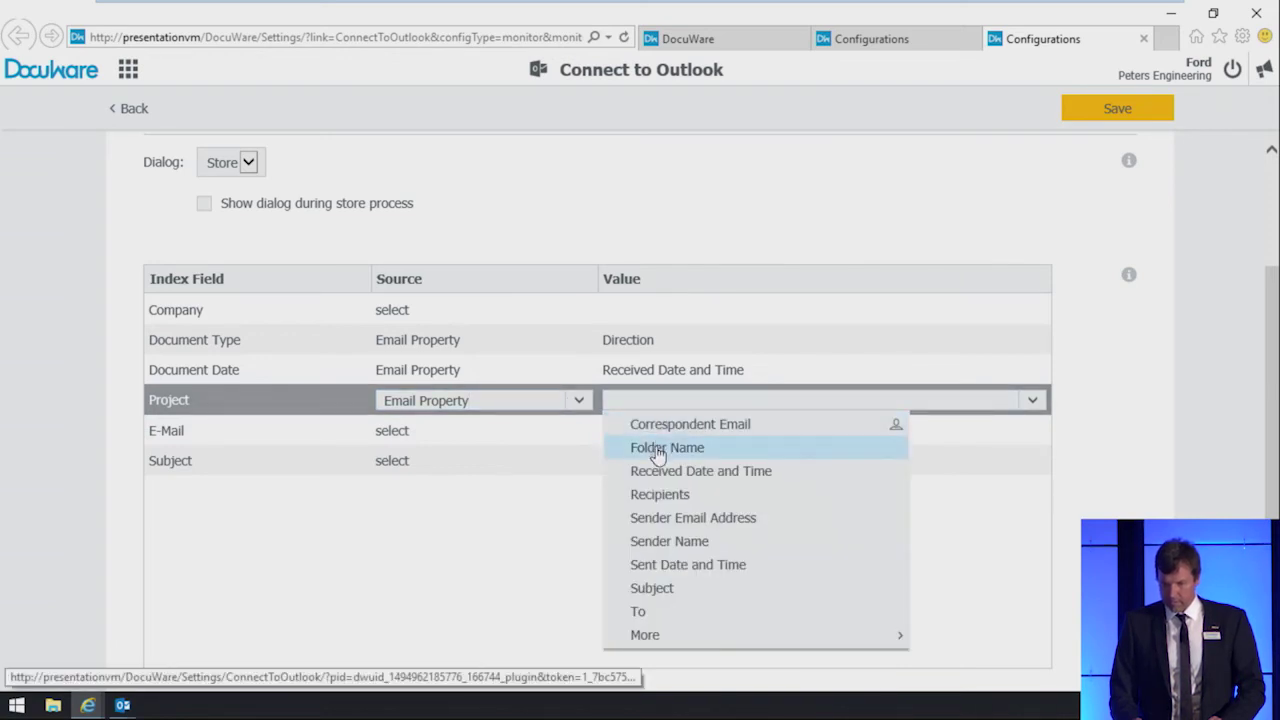
{"action": "left_click", "coordinate": [659, 450]}
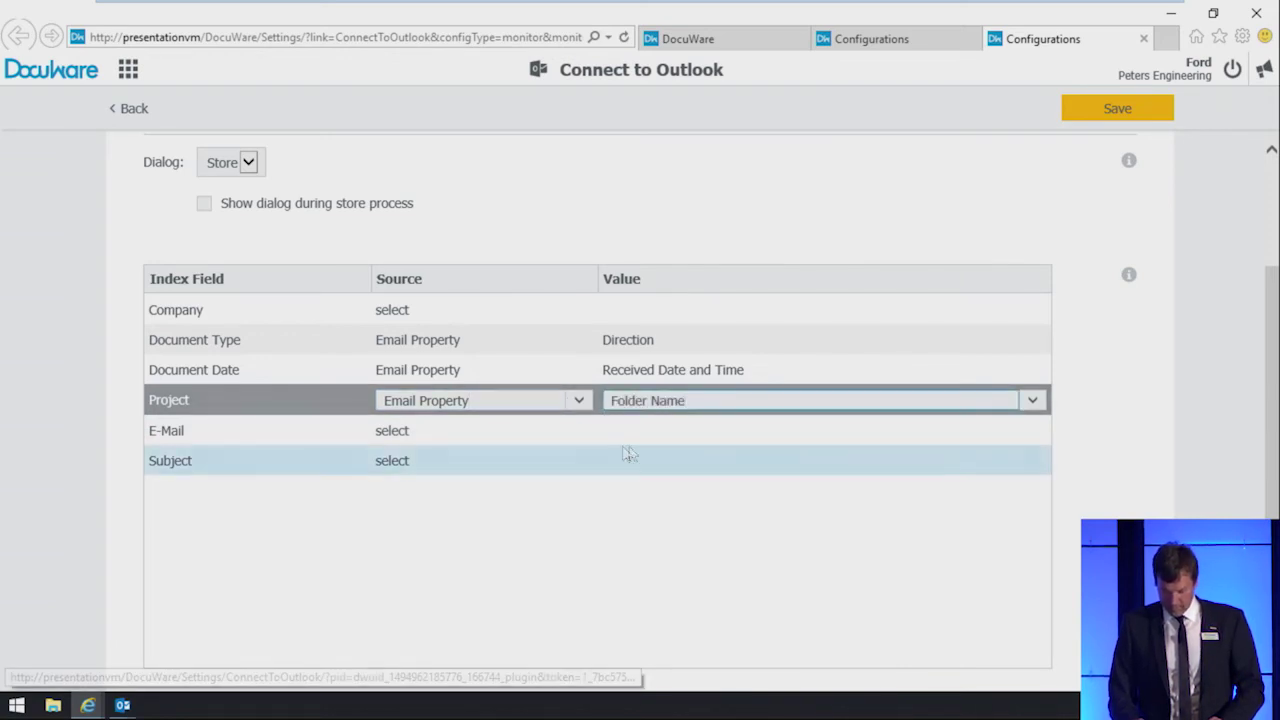
{"action": "left_click", "coordinate": [539, 445]}
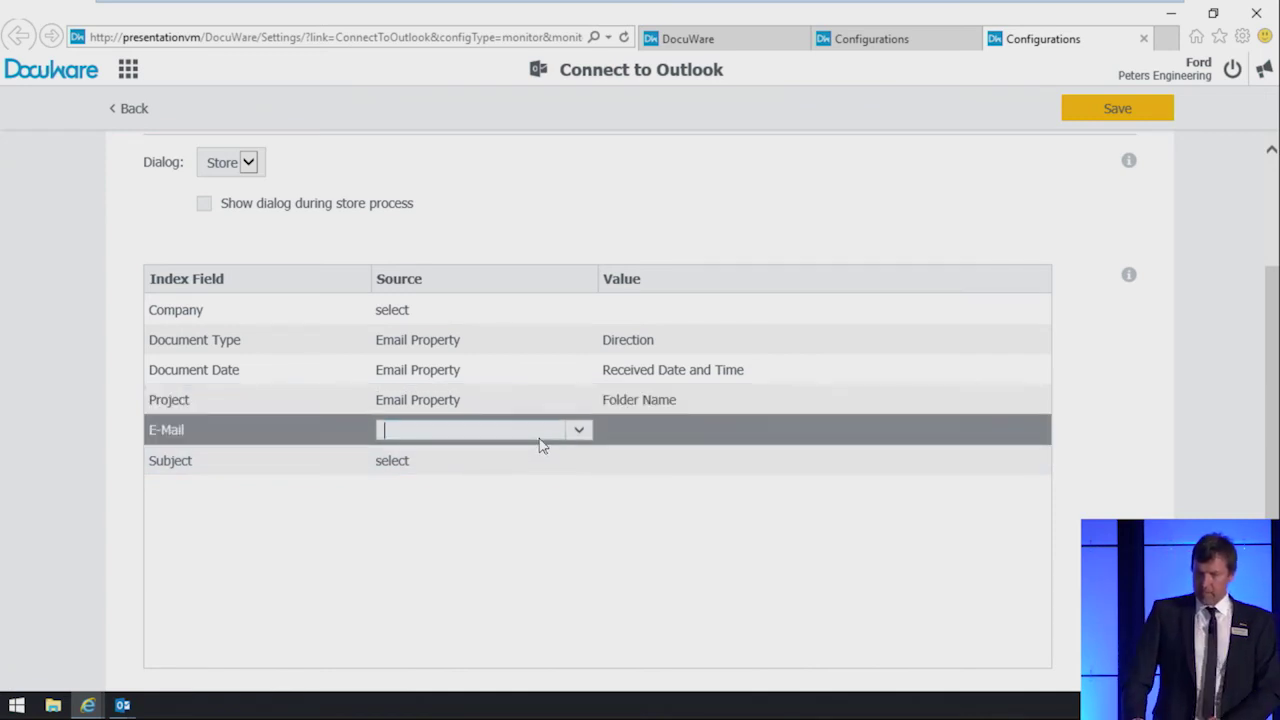
{"action": "left_click", "coordinate": [541, 440]}
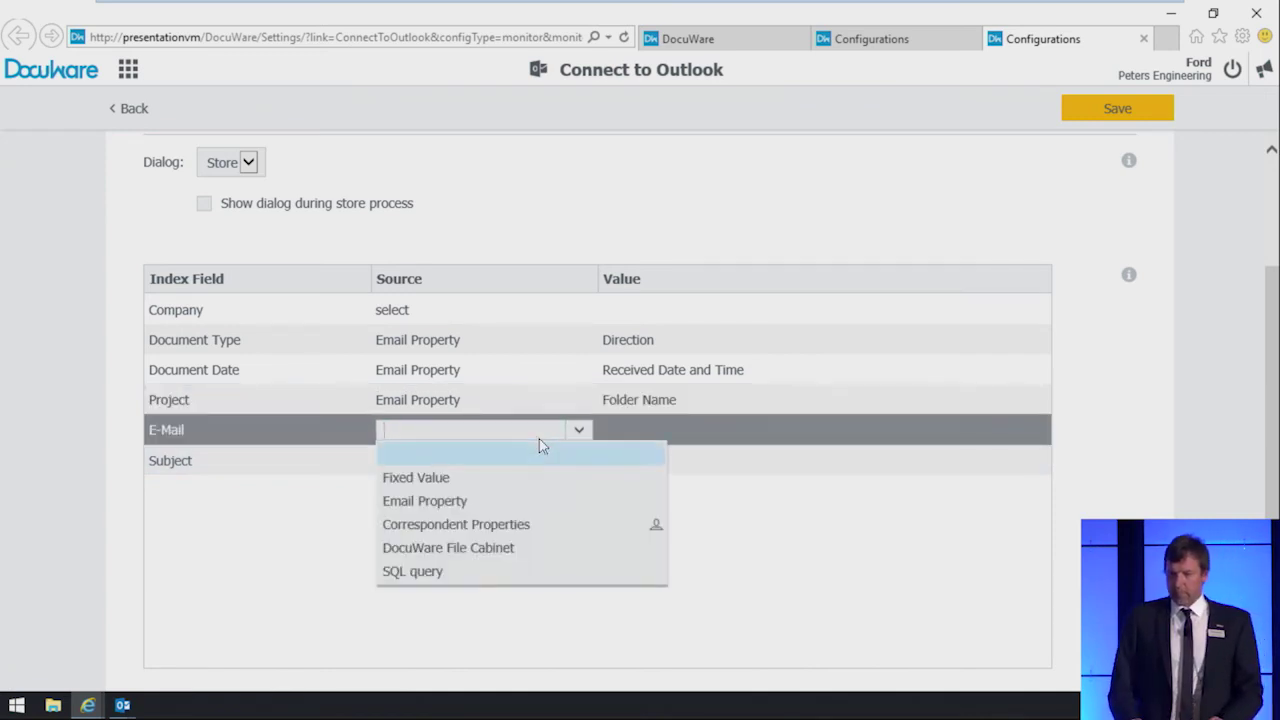
{"action": "left_click", "coordinate": [528, 501]}
{"action": "left_click", "coordinate": [671, 432]}
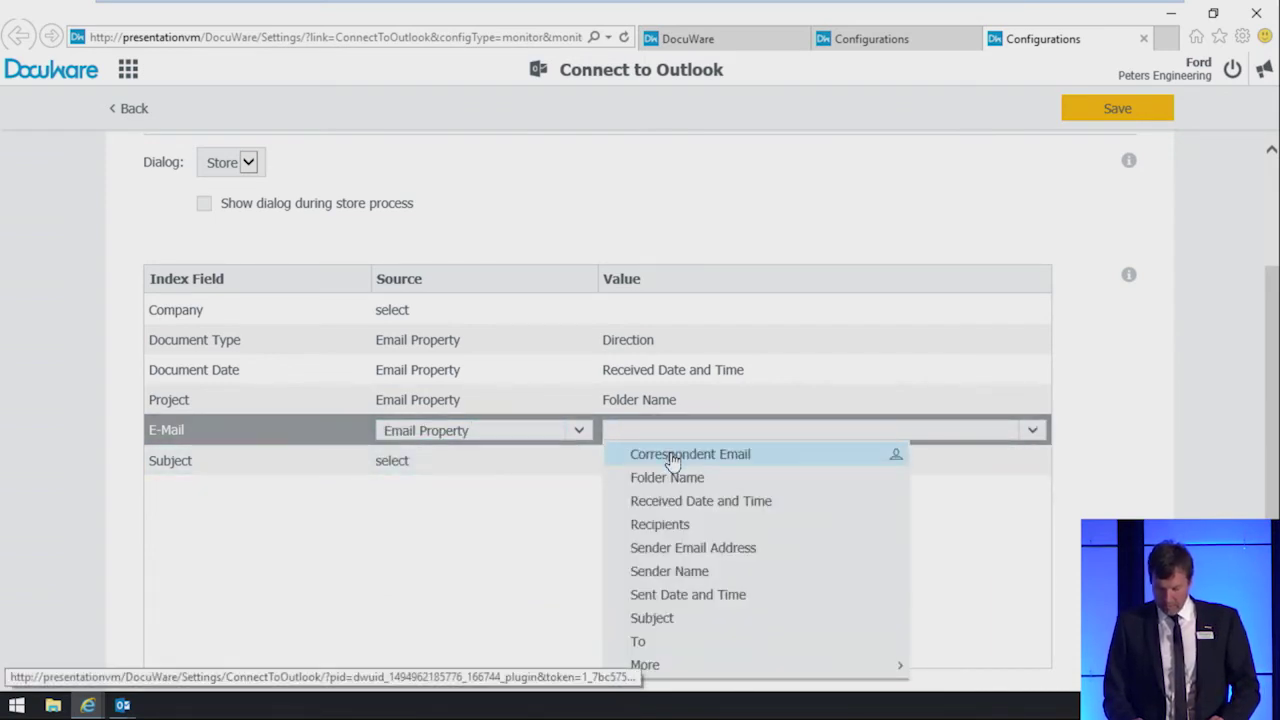
{"action": "left_click", "coordinate": [673, 458]}
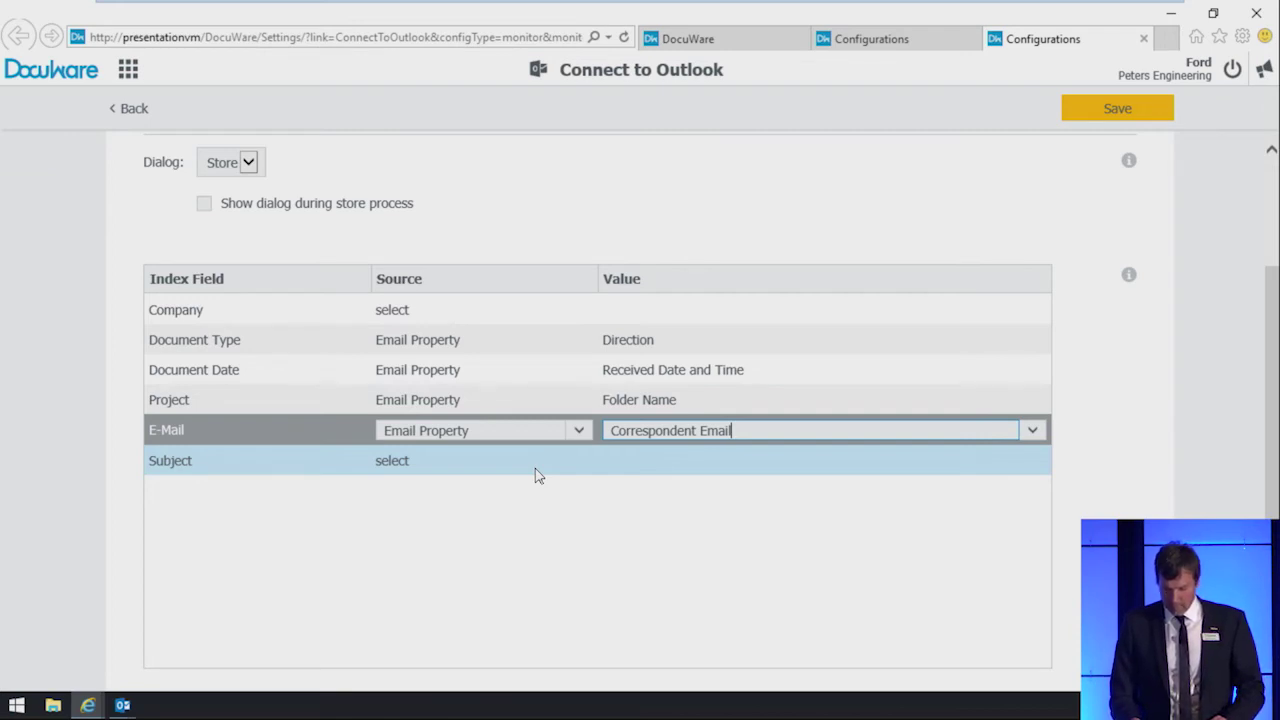
Step: Map the Subject index field to the email's Subject property
{"action": "left_click", "coordinate": [535, 470]}
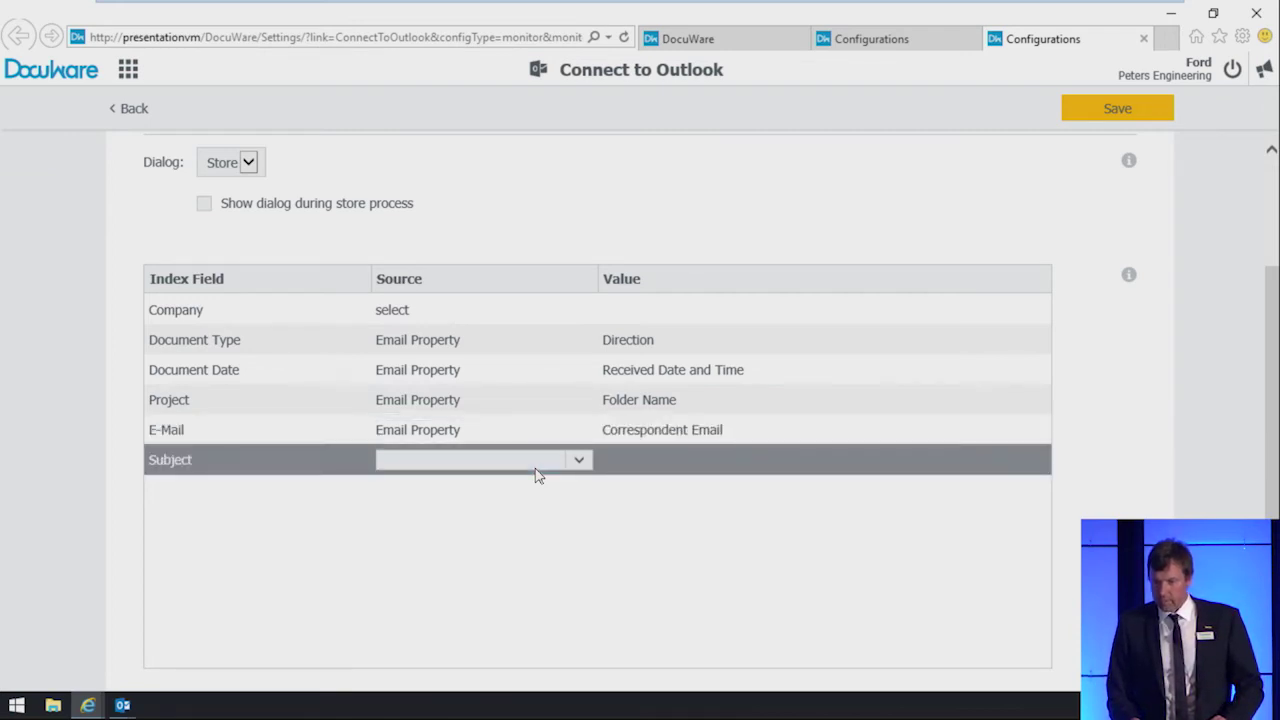
{"action": "left_click", "coordinate": [536, 466]}
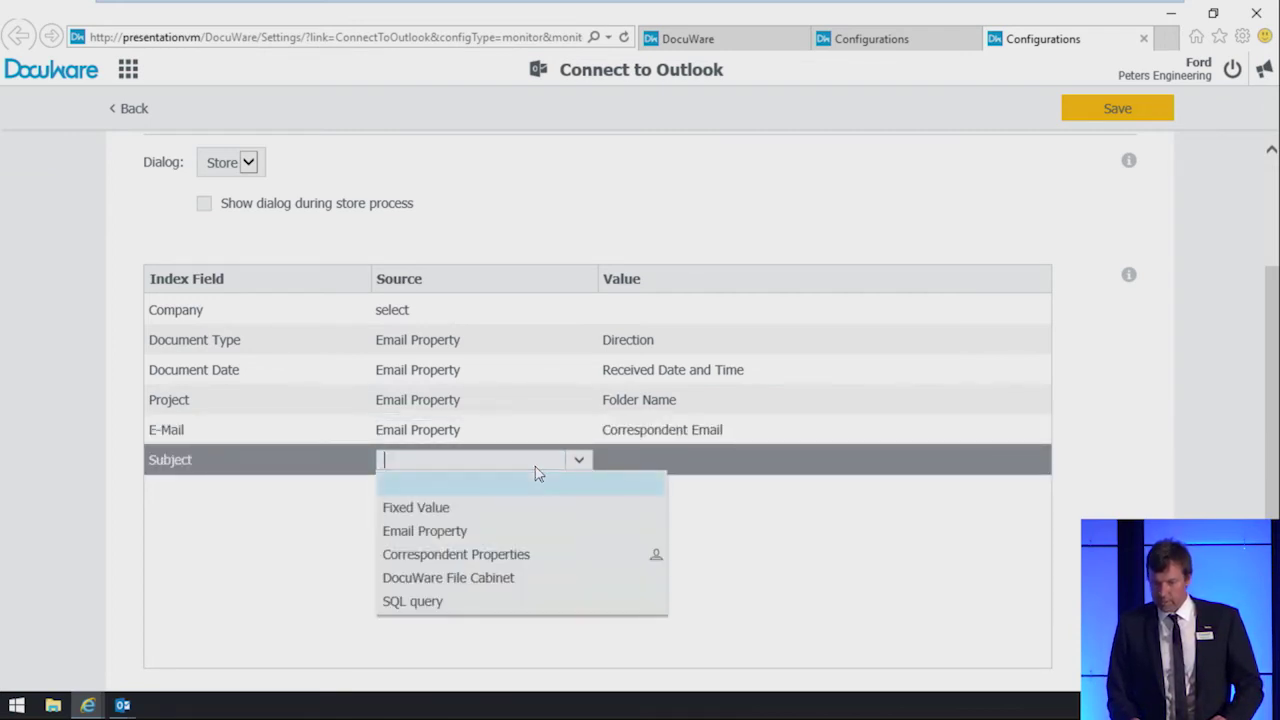
{"action": "left_click", "coordinate": [528, 531]}
{"action": "left_click", "coordinate": [651, 462]}
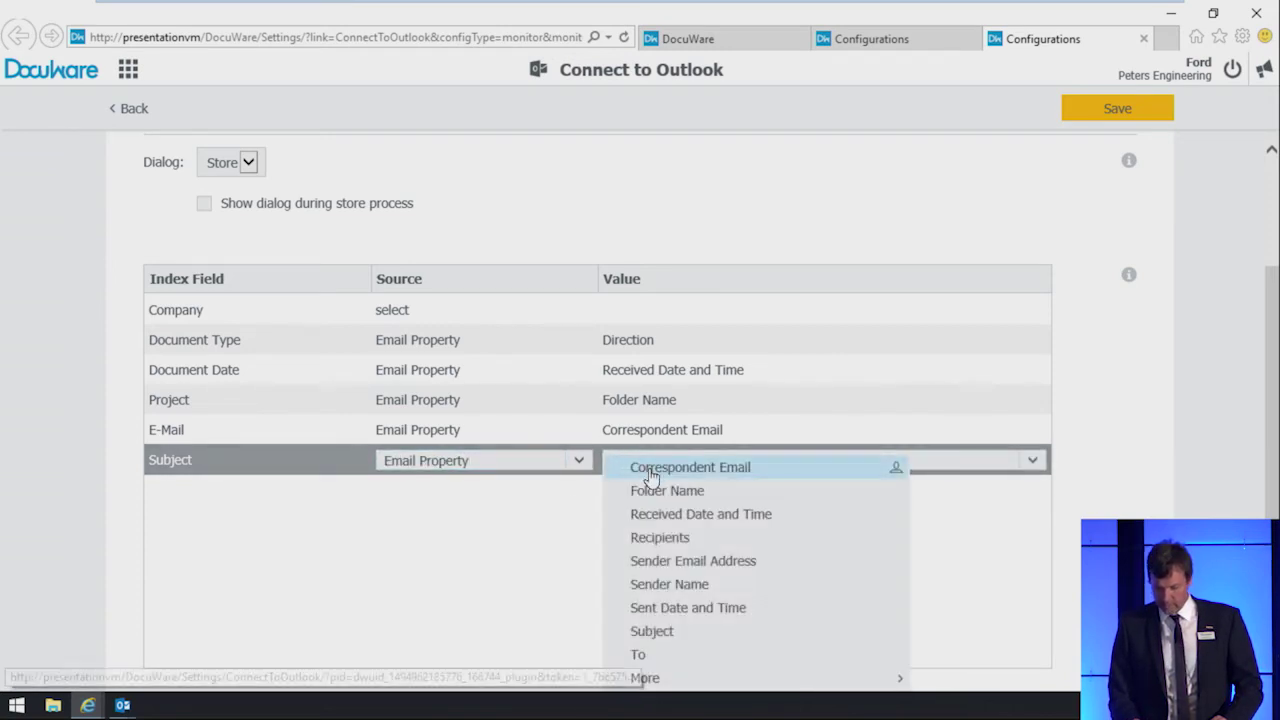
{"action": "left_click", "coordinate": [658, 631]}
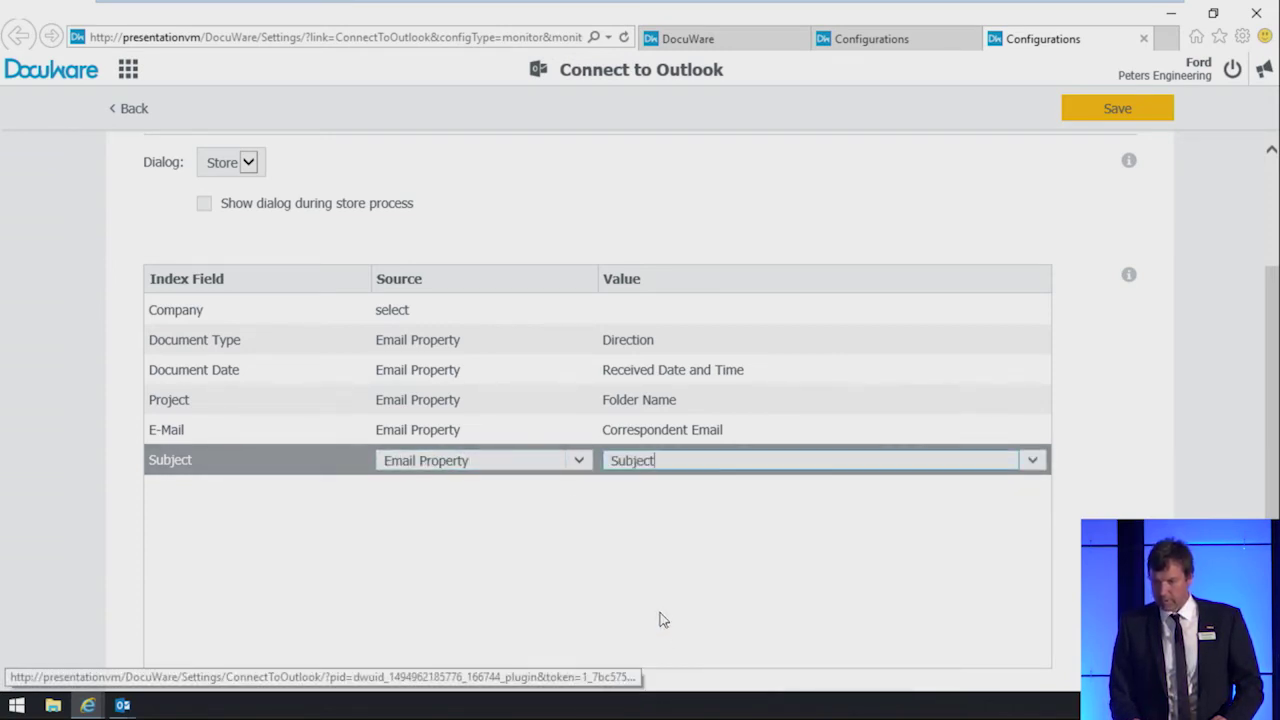
{"action": "scroll", "coordinate": [638, 547], "scroll_direction": "down", "scroll_amount": 1}
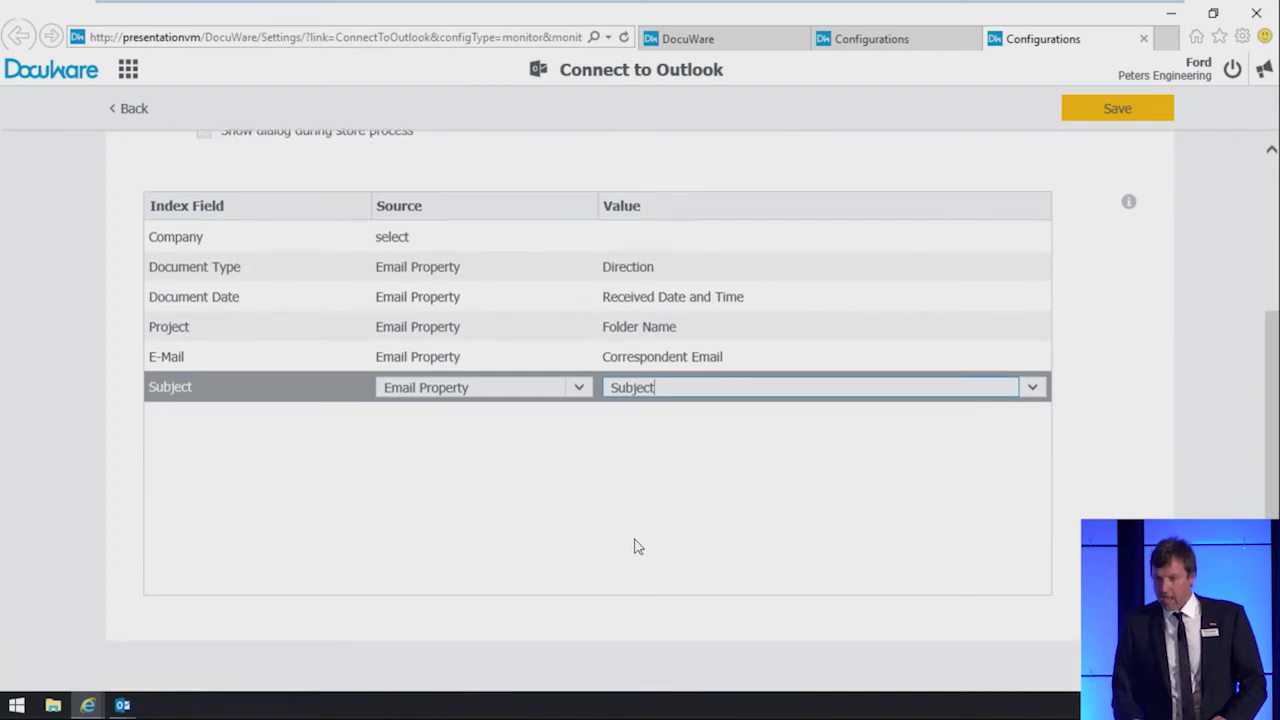
{"action": "scroll", "coordinate": [638, 547], "scroll_direction": "up", "scroll_amount": 3}
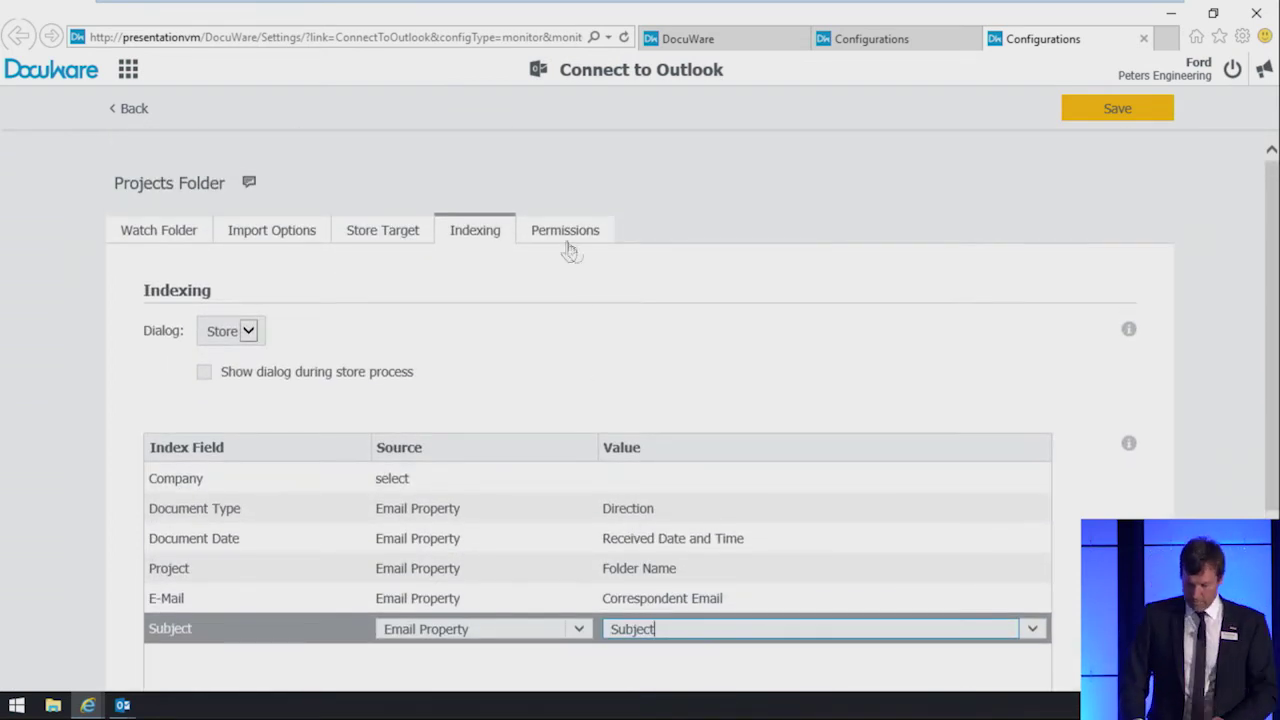
{"action": "left_click", "coordinate": [566, 240]}
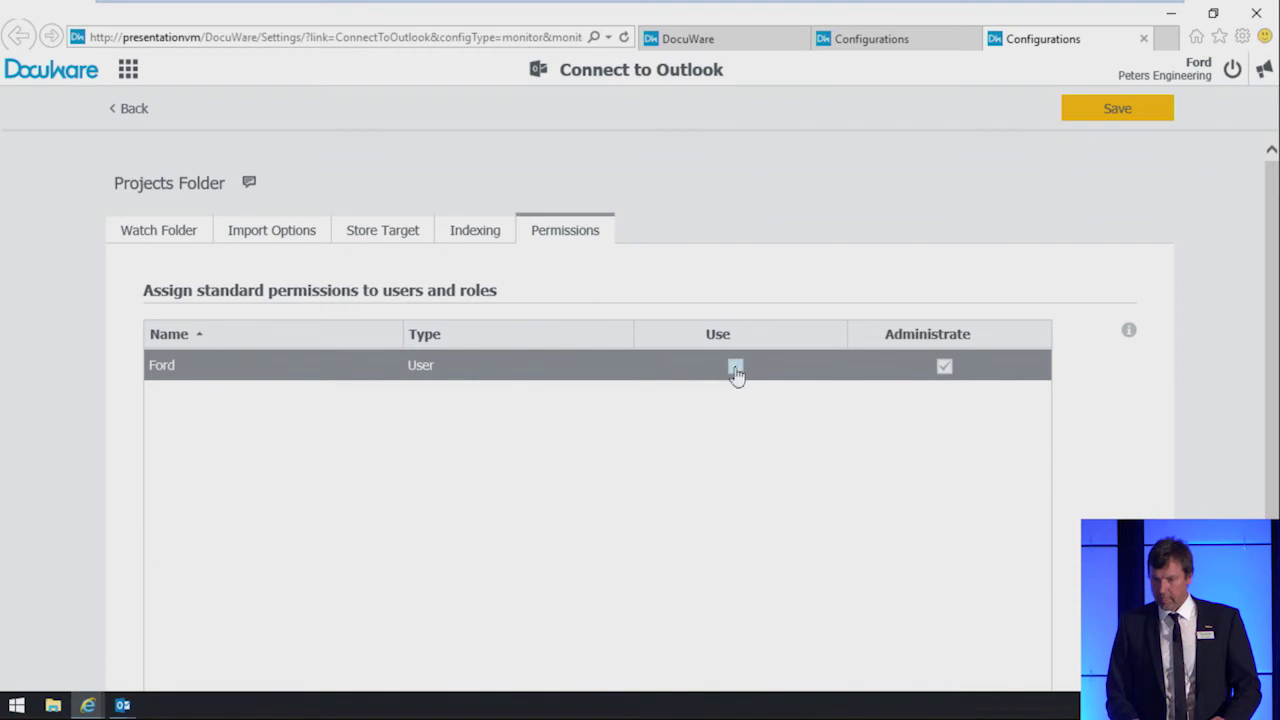
Step: Grant the user Use permission, save the Projects Folder configuration, and return to Outlook
{"action": "left_click", "coordinate": [736, 368]}
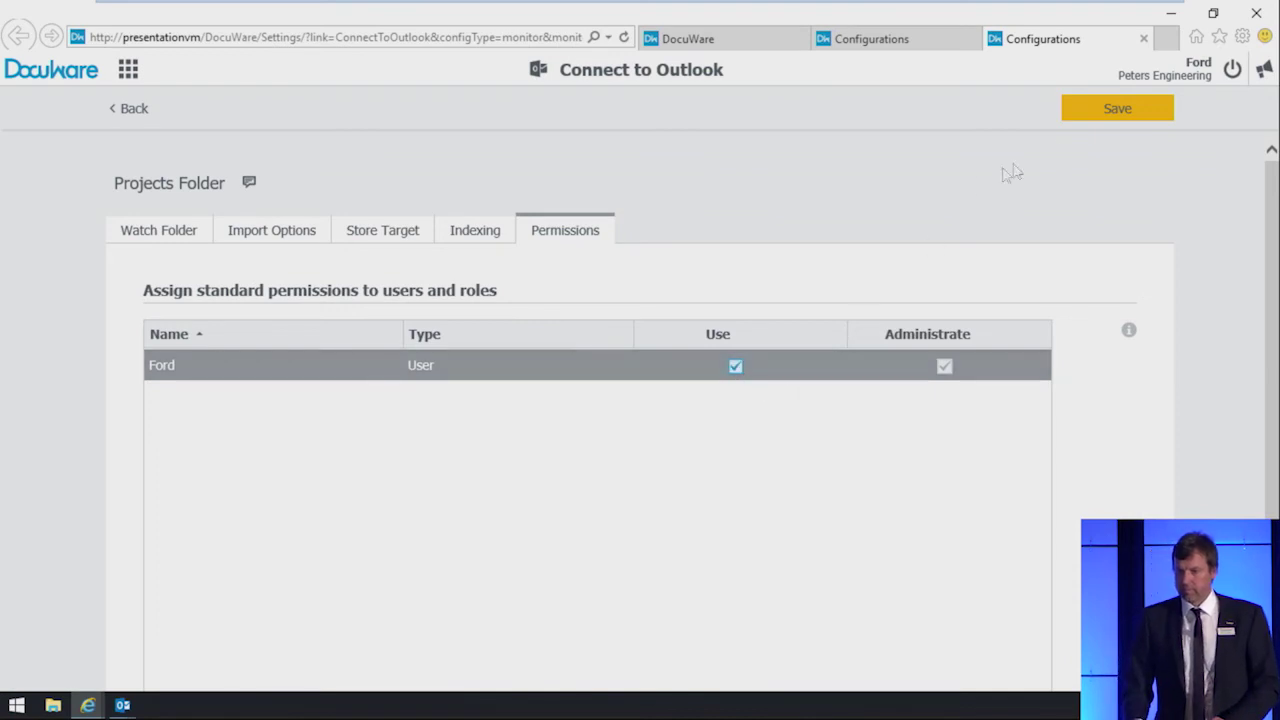
{"action": "left_click", "coordinate": [1101, 112]}
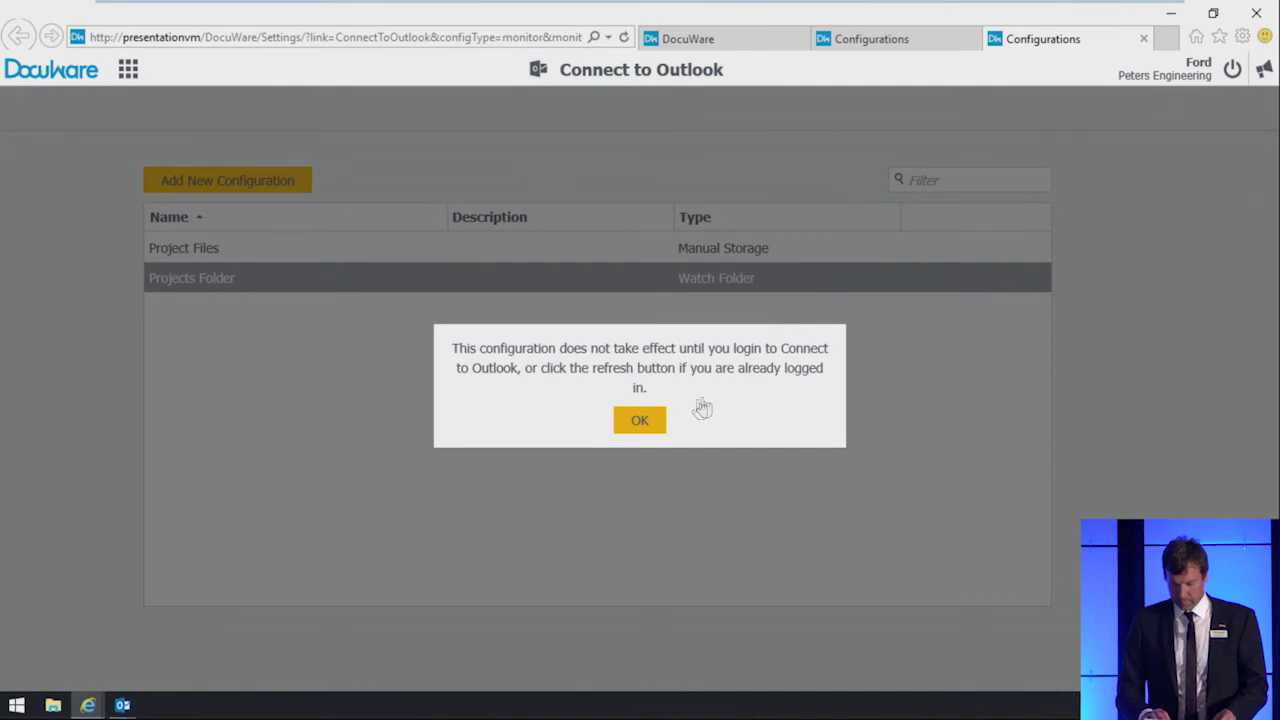
{"action": "left_click", "coordinate": [640, 420]}
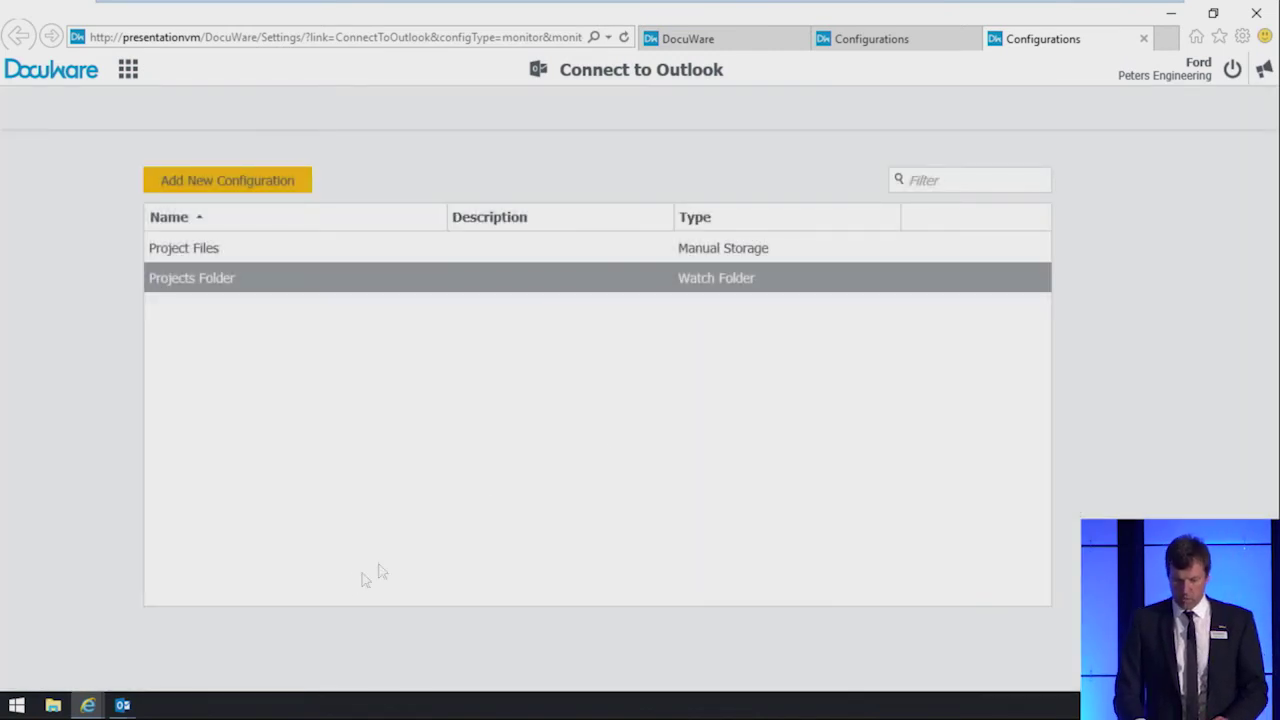
{"action": "left_click", "coordinate": [122, 706]}
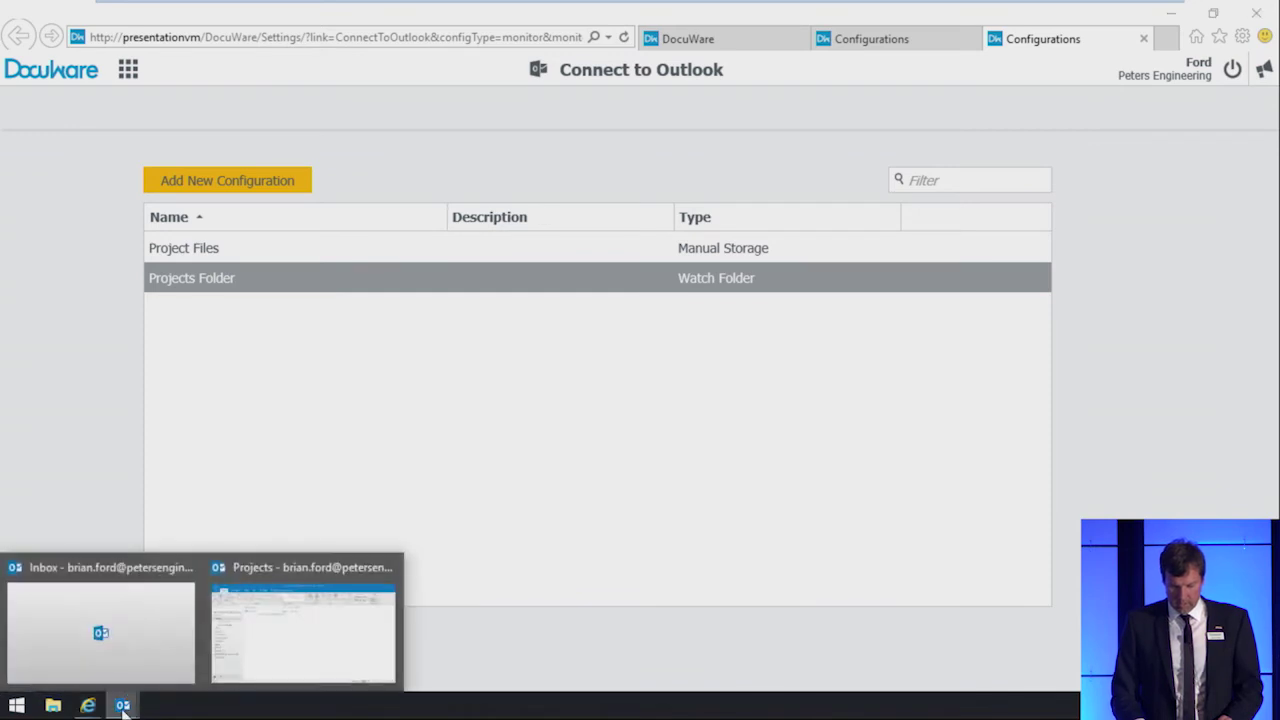
{"action": "left_click", "coordinate": [295, 654]}
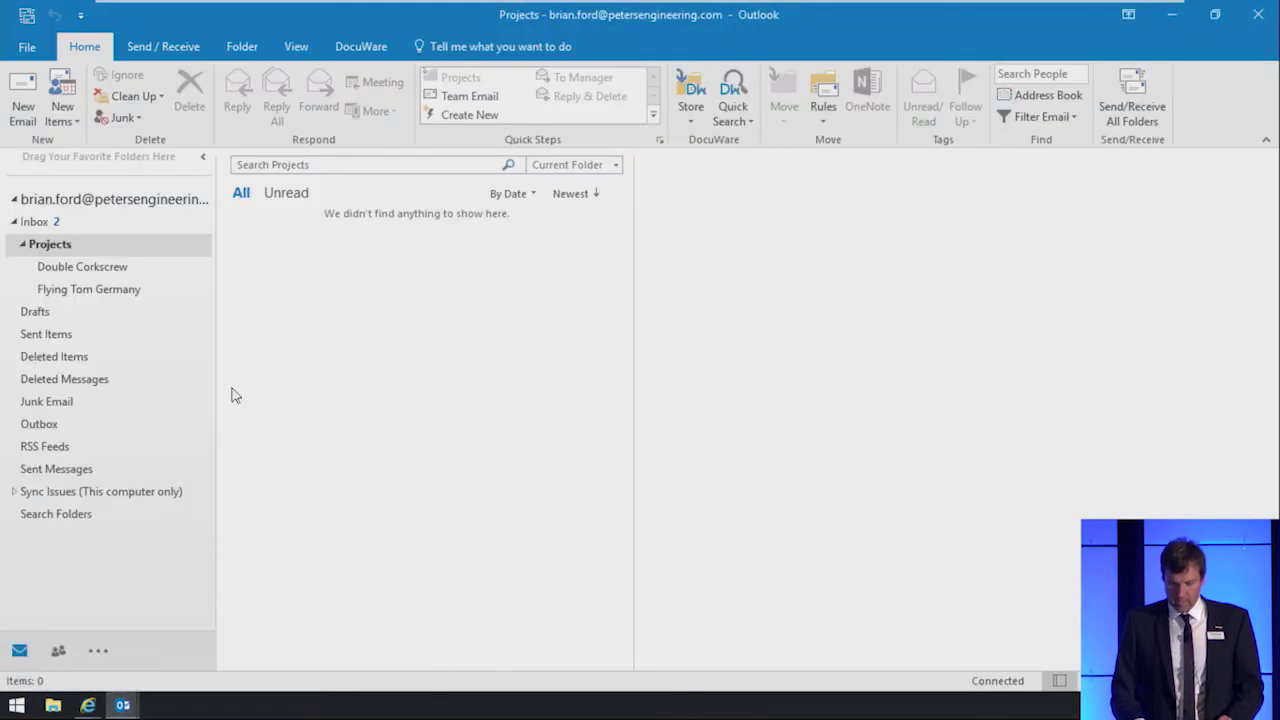
Step: Create a new subfolder named 'Raptor' under the Projects folder
{"action": "left_click", "coordinate": [140, 249]}
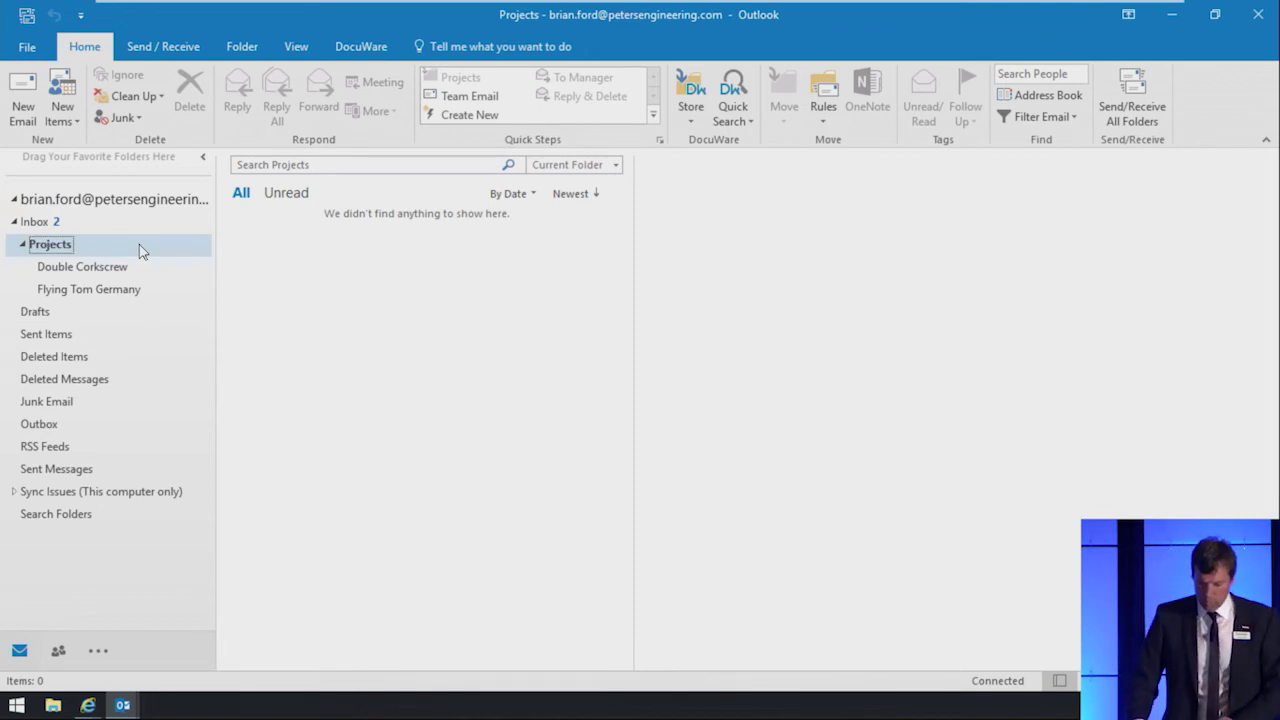
{"action": "right_click", "coordinate": [140, 250]}
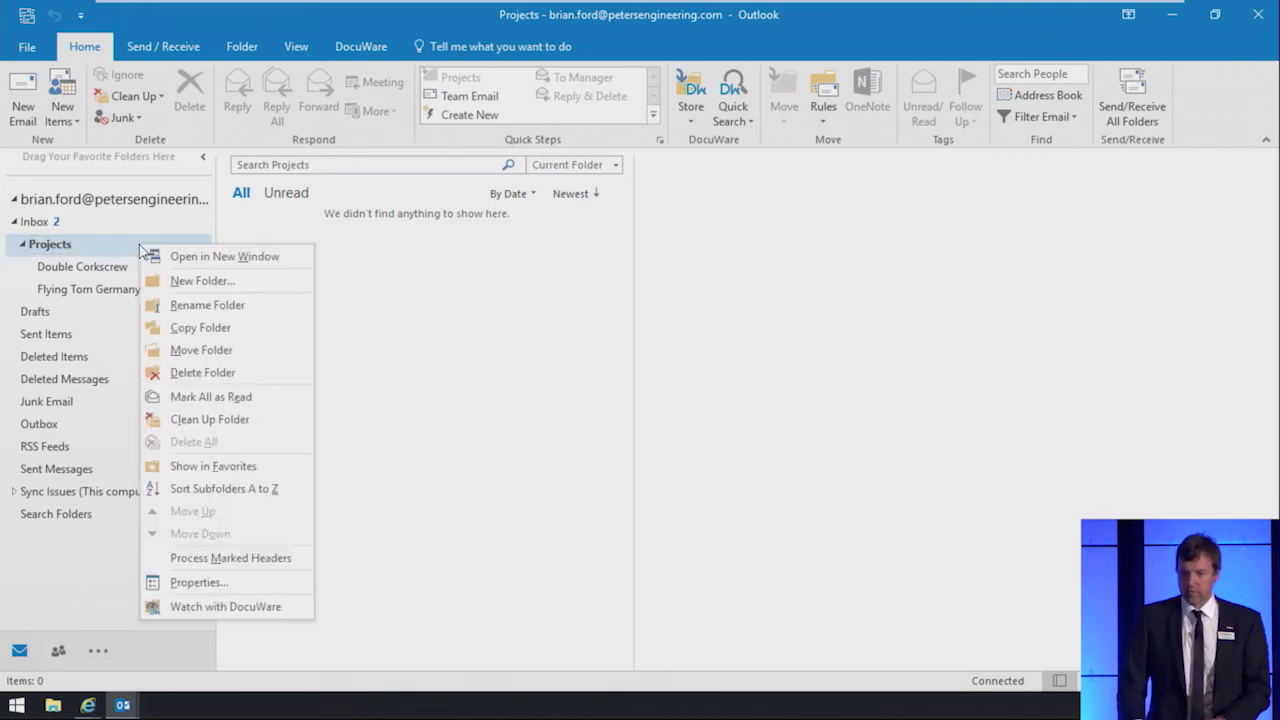
{"action": "left_click", "coordinate": [172, 282]}
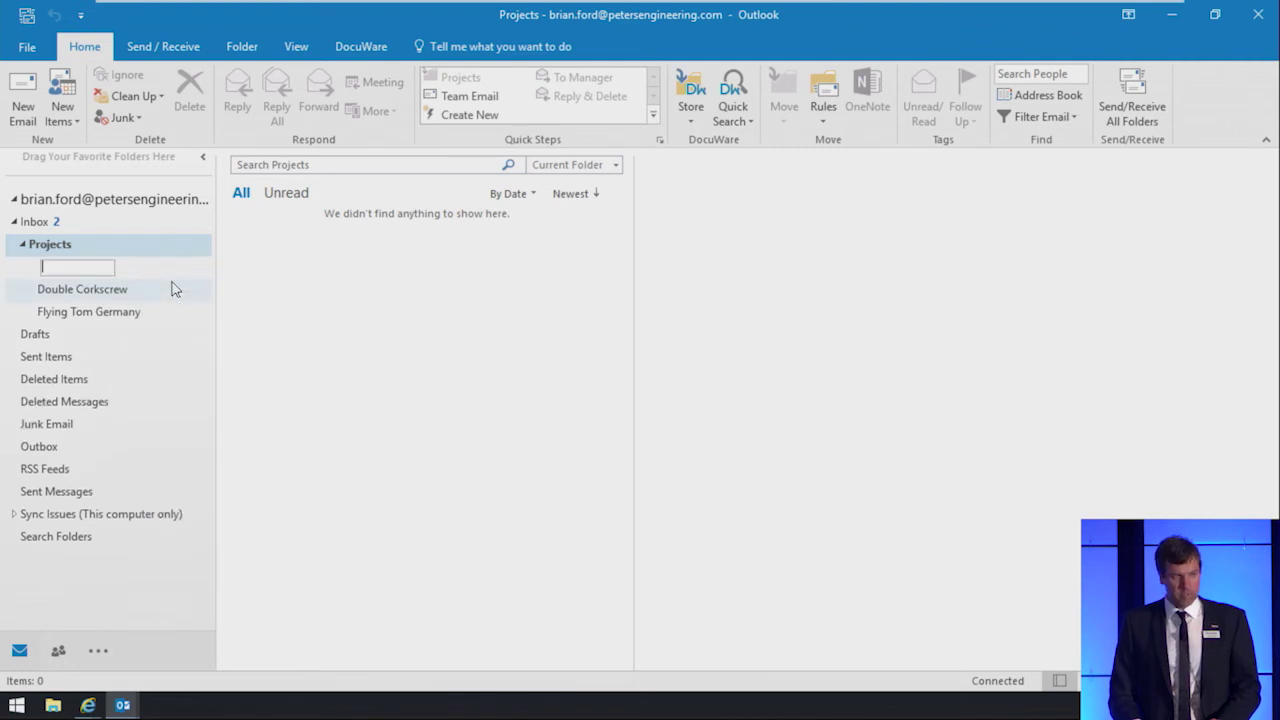
{"action": "type", "text": "Rap"}
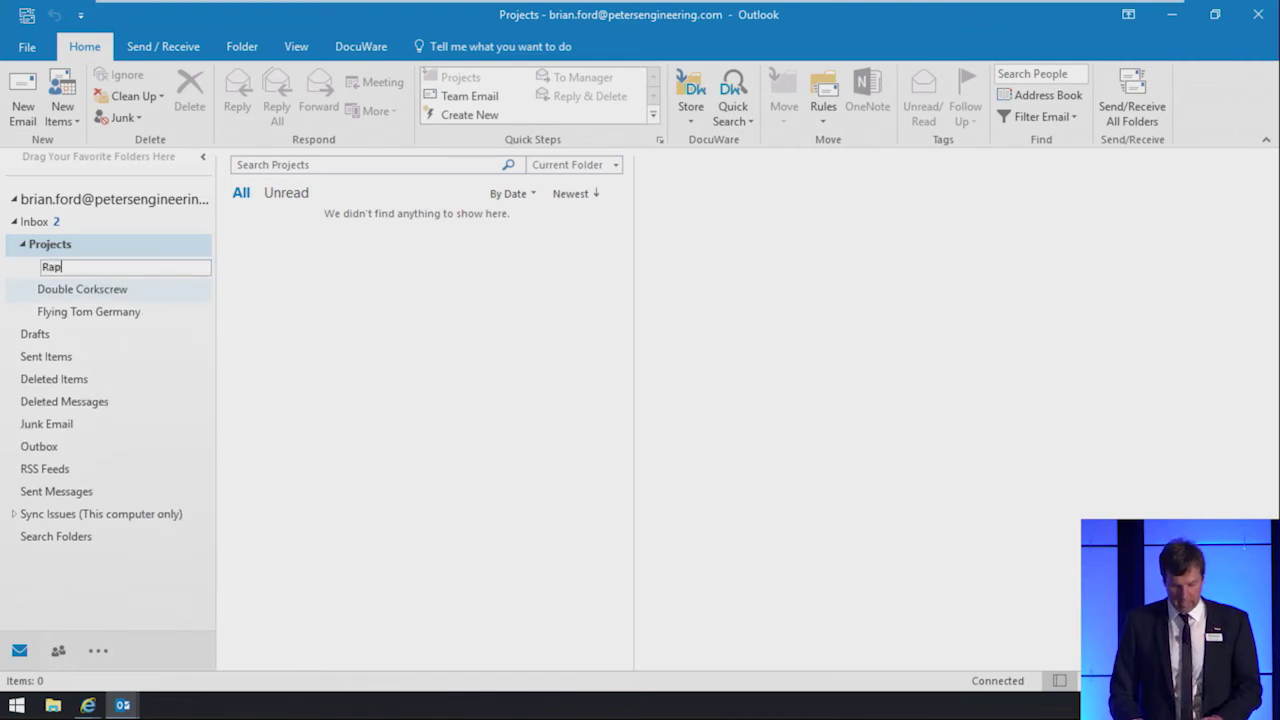
{"action": "type", "text": "r"}
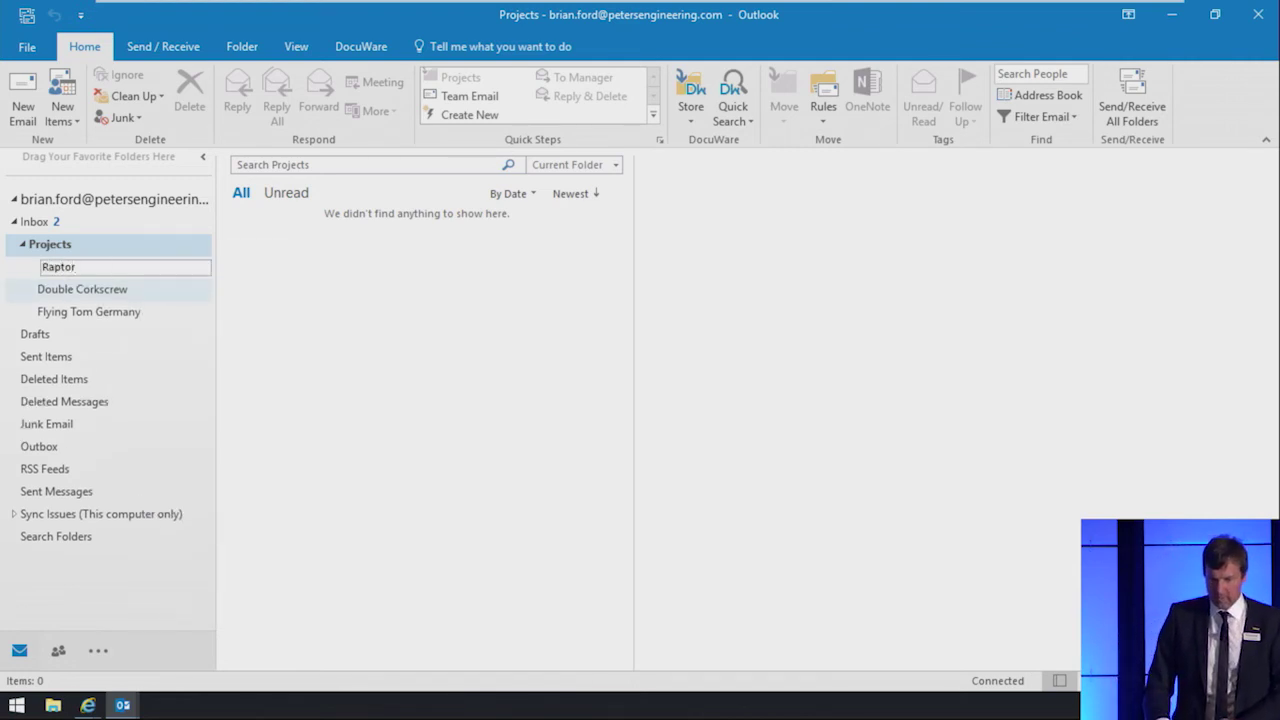
{"action": "key", "text": "Return"}
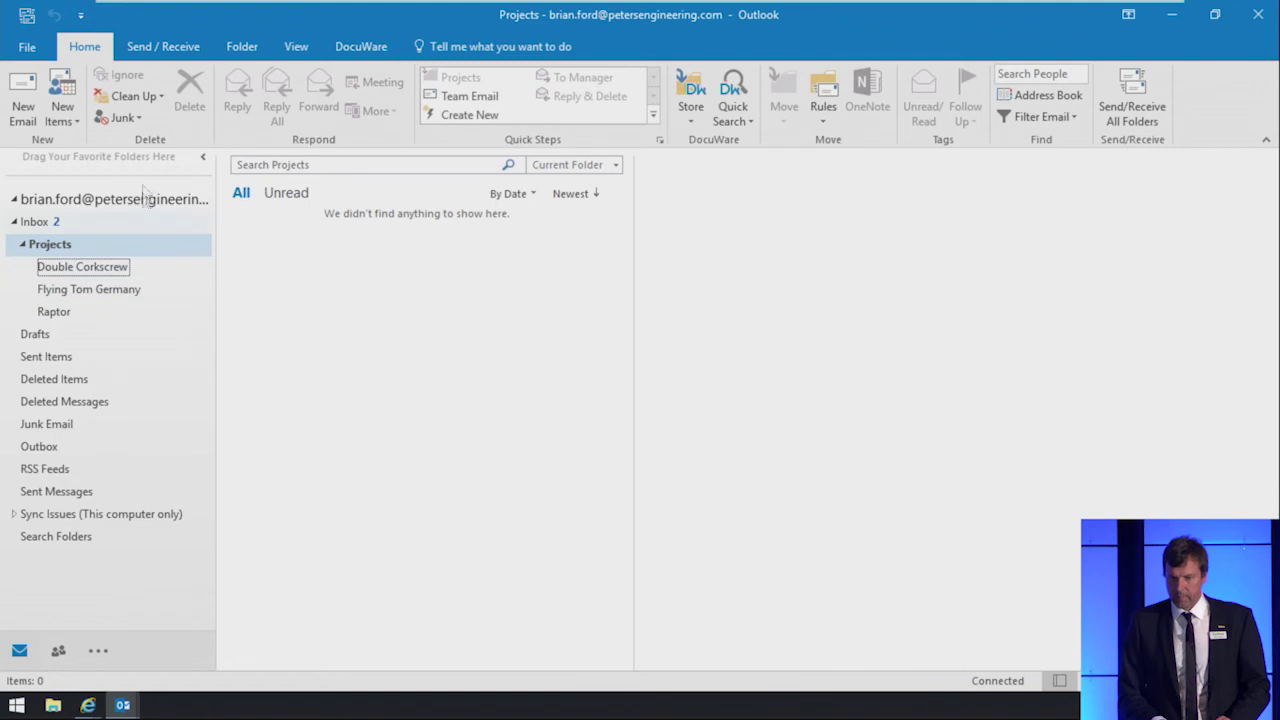
Step: Refresh DocuWare in Outlook, apply the Projects Folder configuration, and return to the Inbox
{"action": "left_click", "coordinate": [380, 46]}
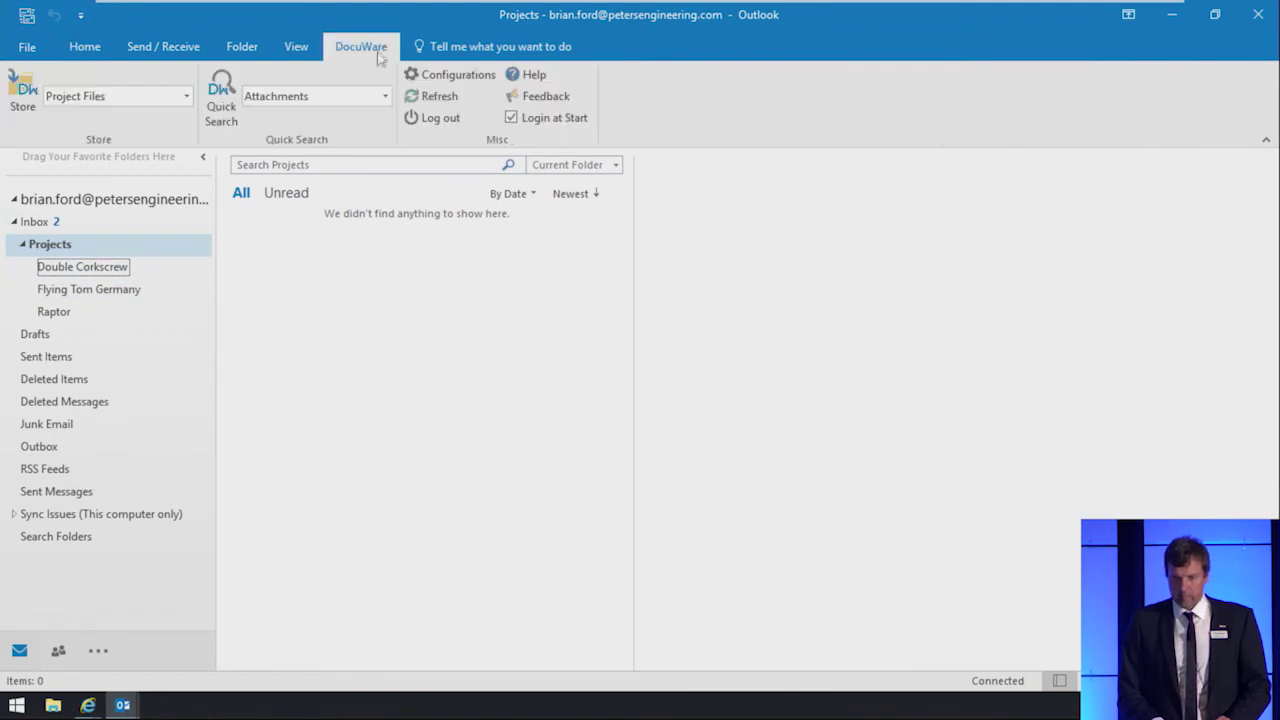
{"action": "left_click", "coordinate": [435, 100]}
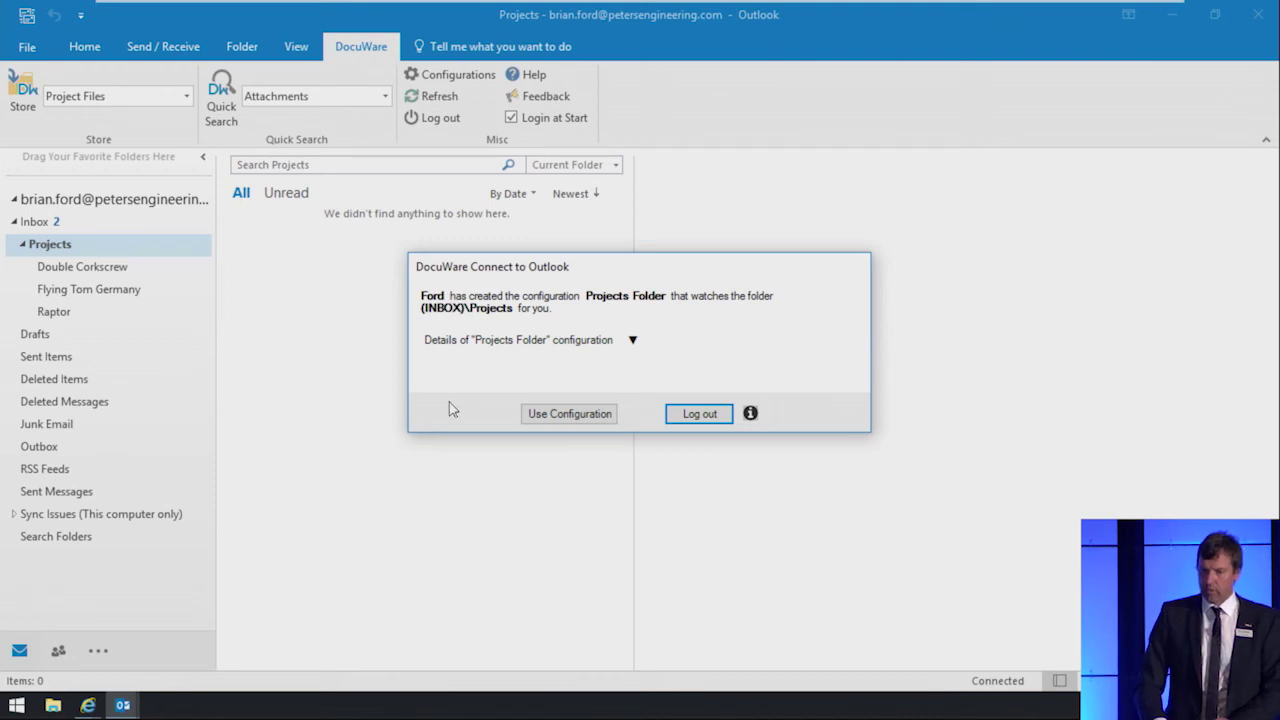
{"action": "left_click", "coordinate": [556, 418]}
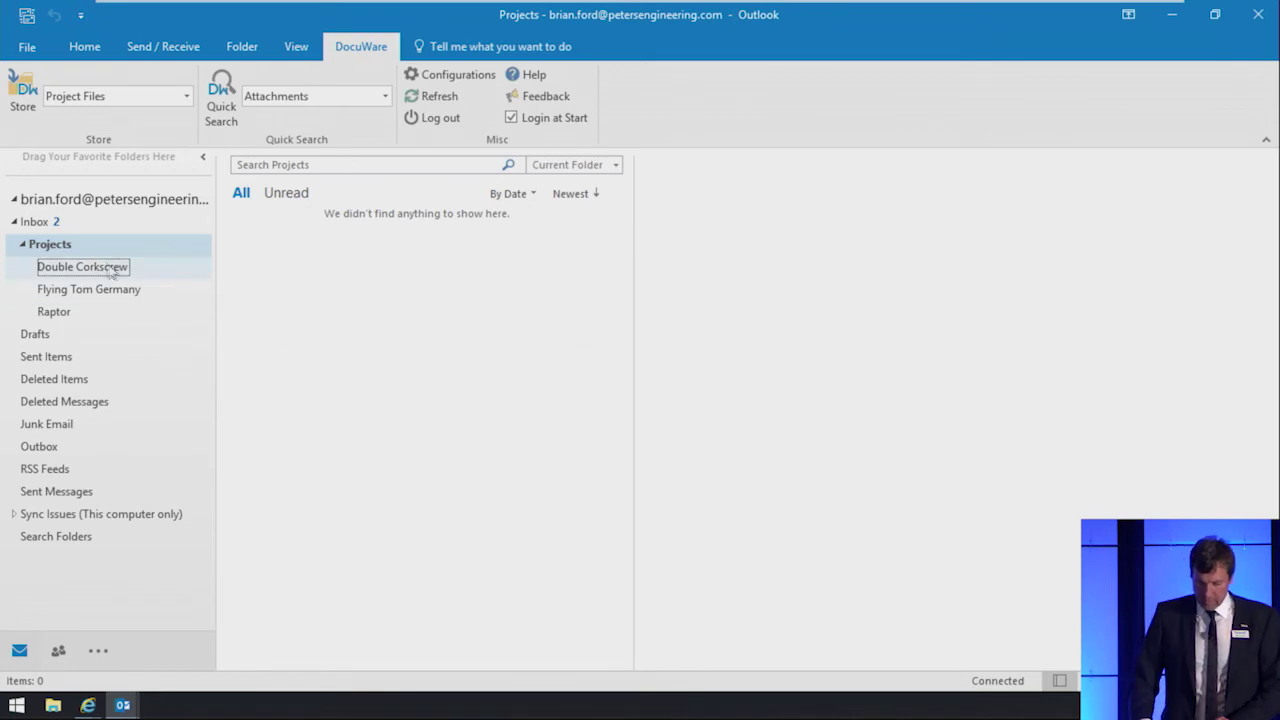
{"action": "left_click", "coordinate": [63, 224]}
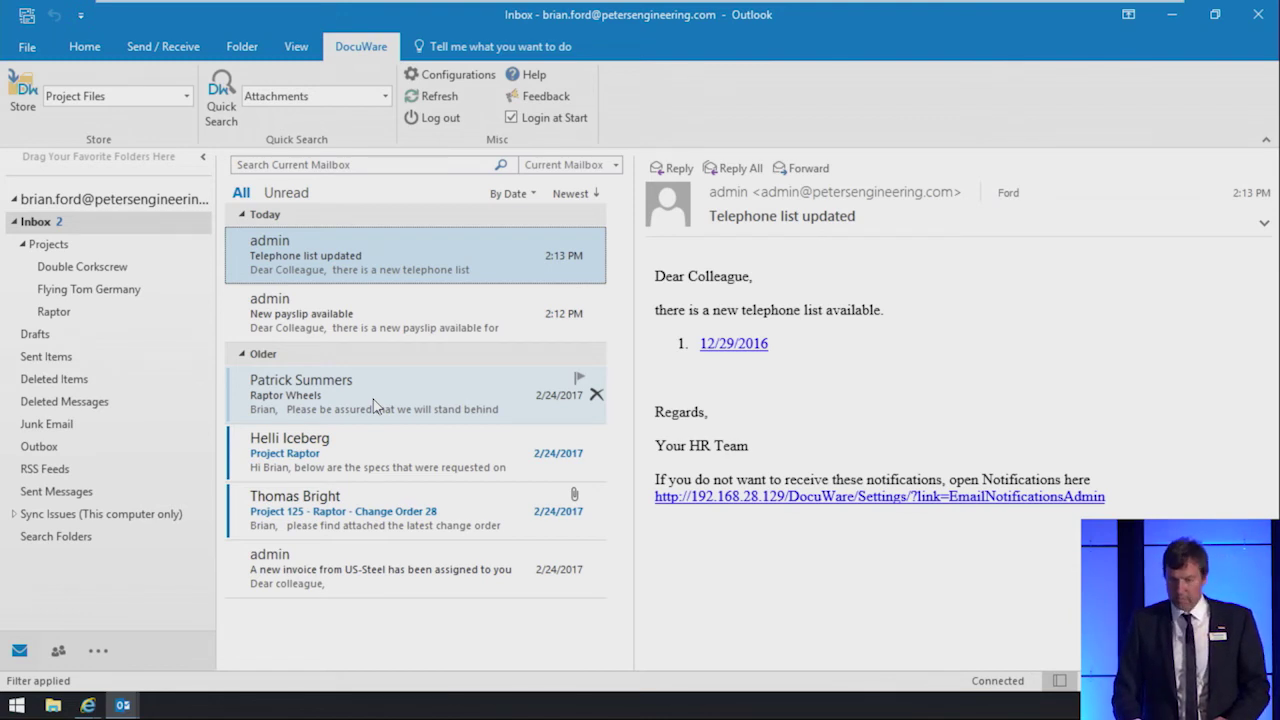
Step: Move the Raptor Wheels and Project Raptor emails from the Inbox into the Raptor folder
{"action": "left_click", "coordinate": [375, 404]}
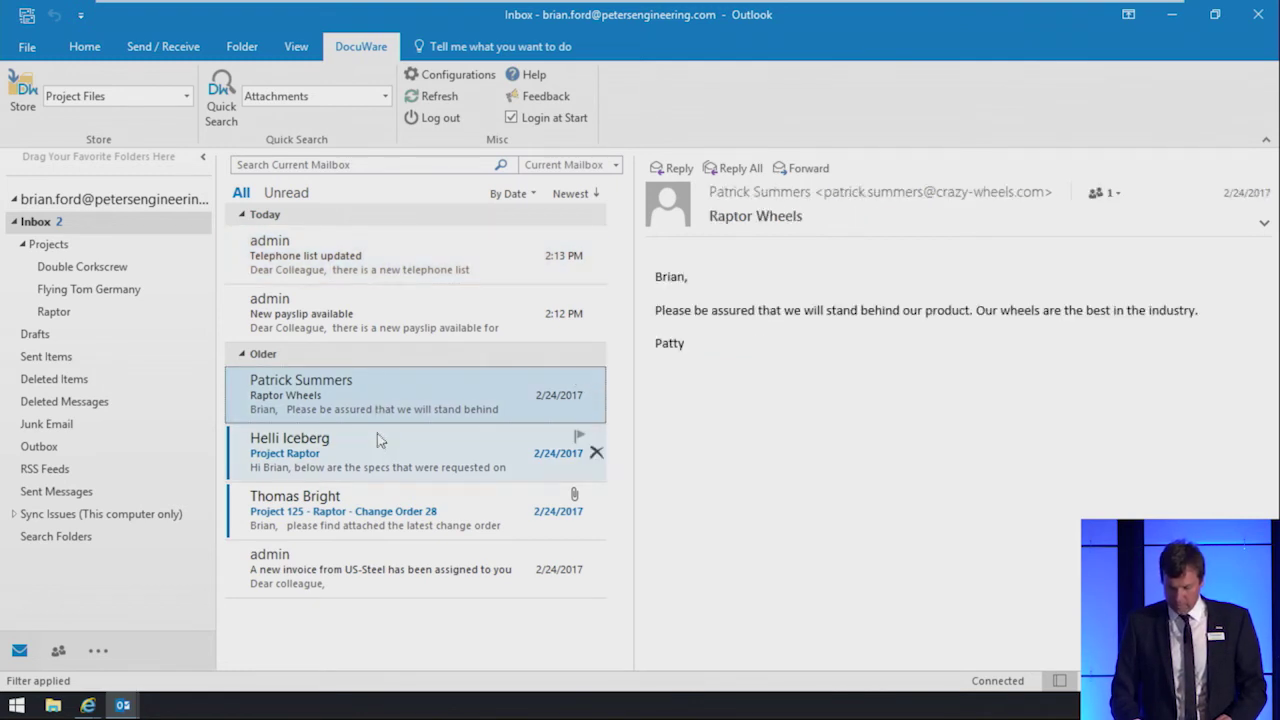
{"action": "left_click", "coordinate": [378, 444]}
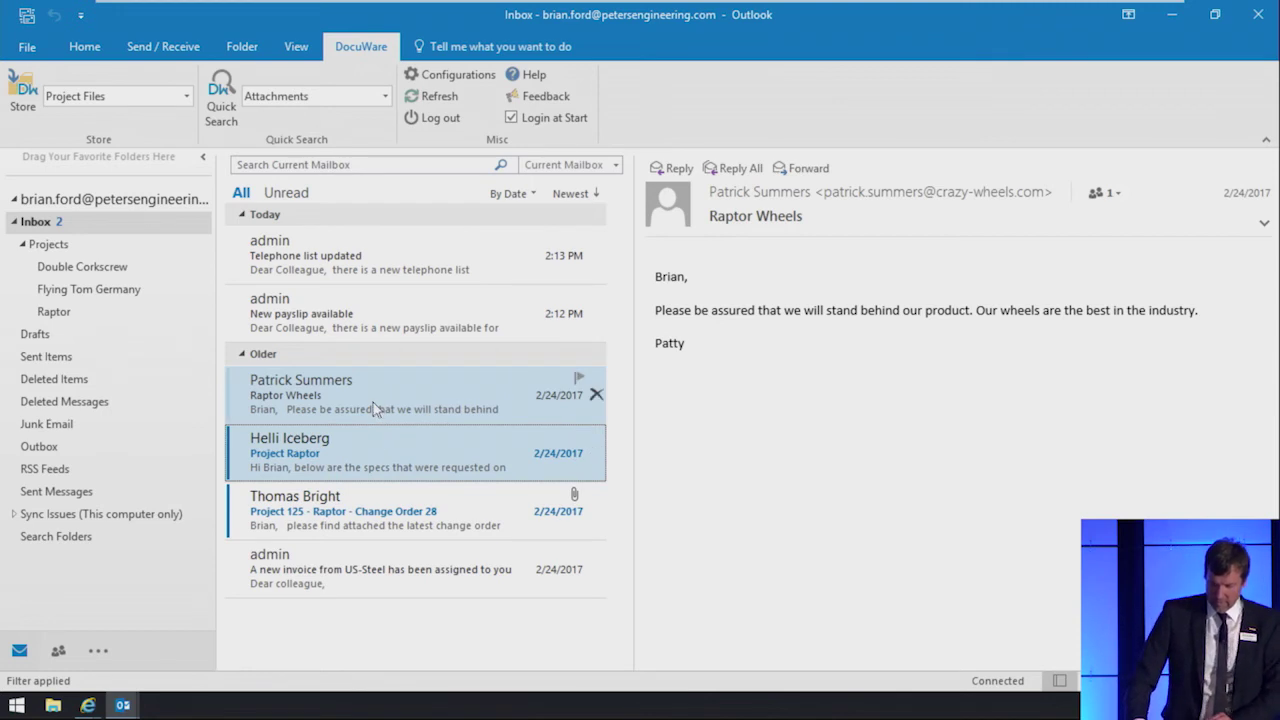
{"action": "left_click_drag", "start_coordinate": [375, 408], "coordinate": [103, 320]}
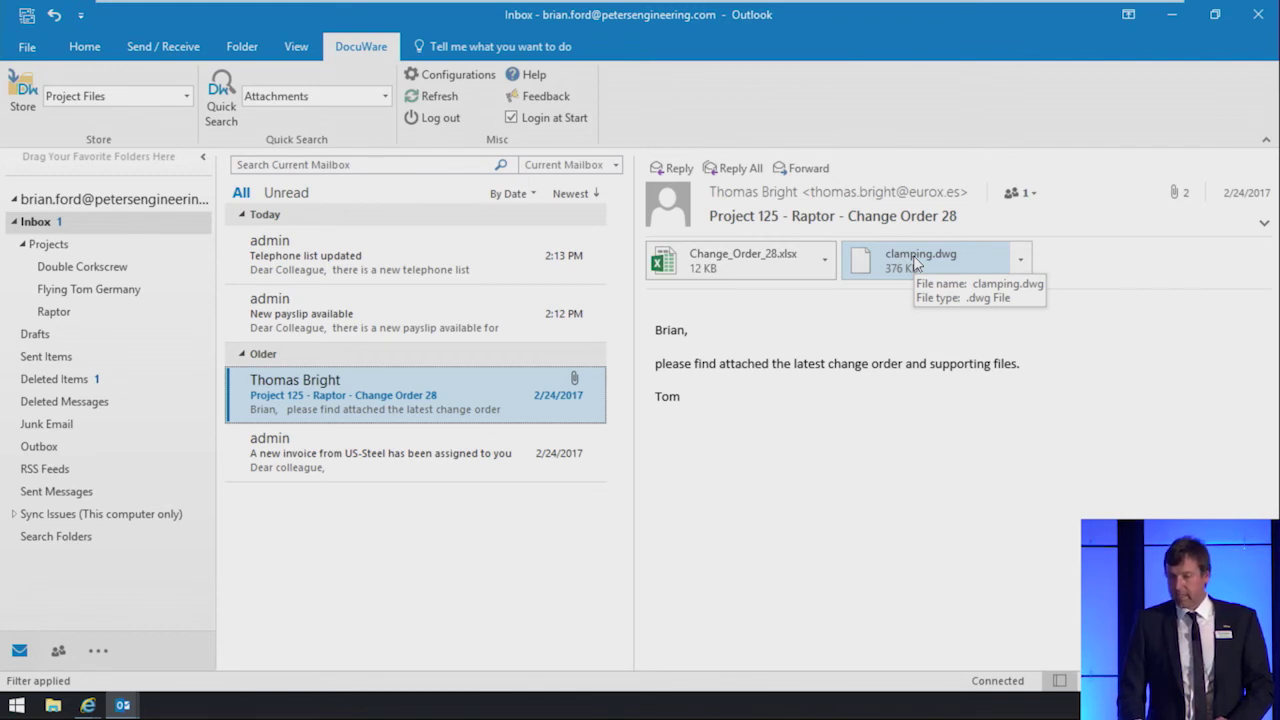
{"action": "right_click", "coordinate": [913, 263]}
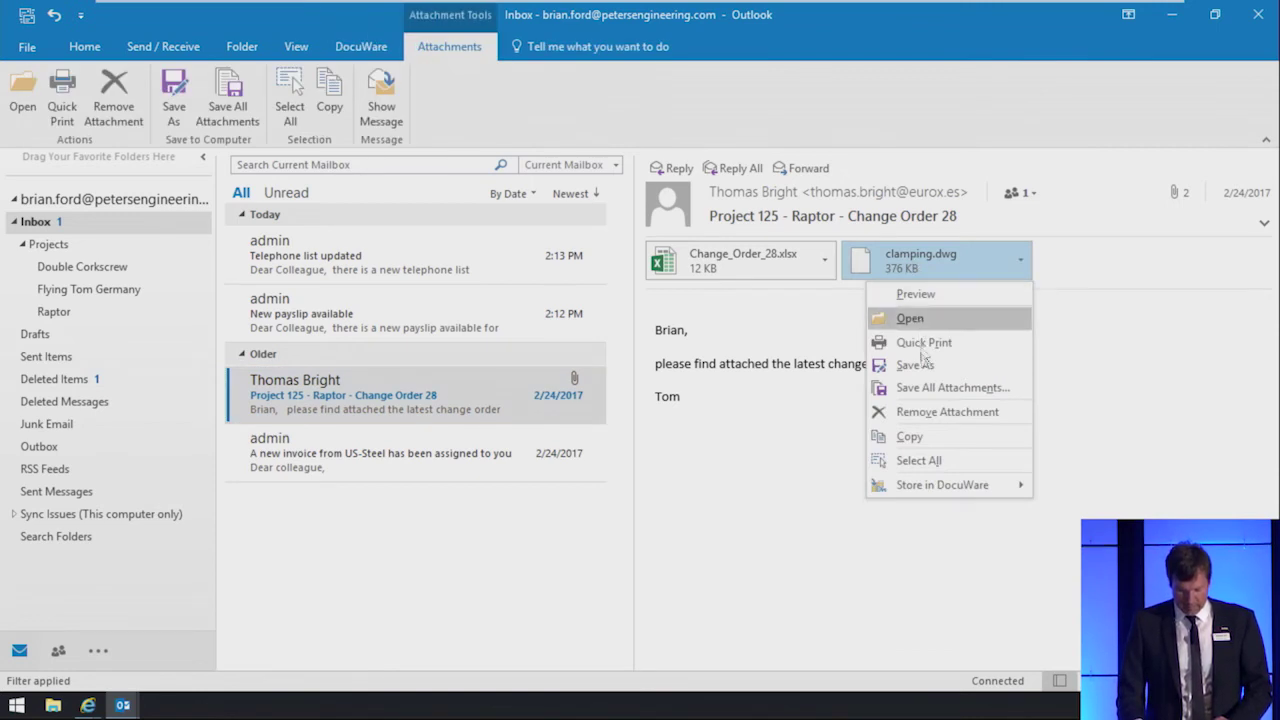
Step: Store clamping.dwg in Project Files as a CAD file for project Raptor
{"action": "mouse_move", "coordinate": [940, 490]}
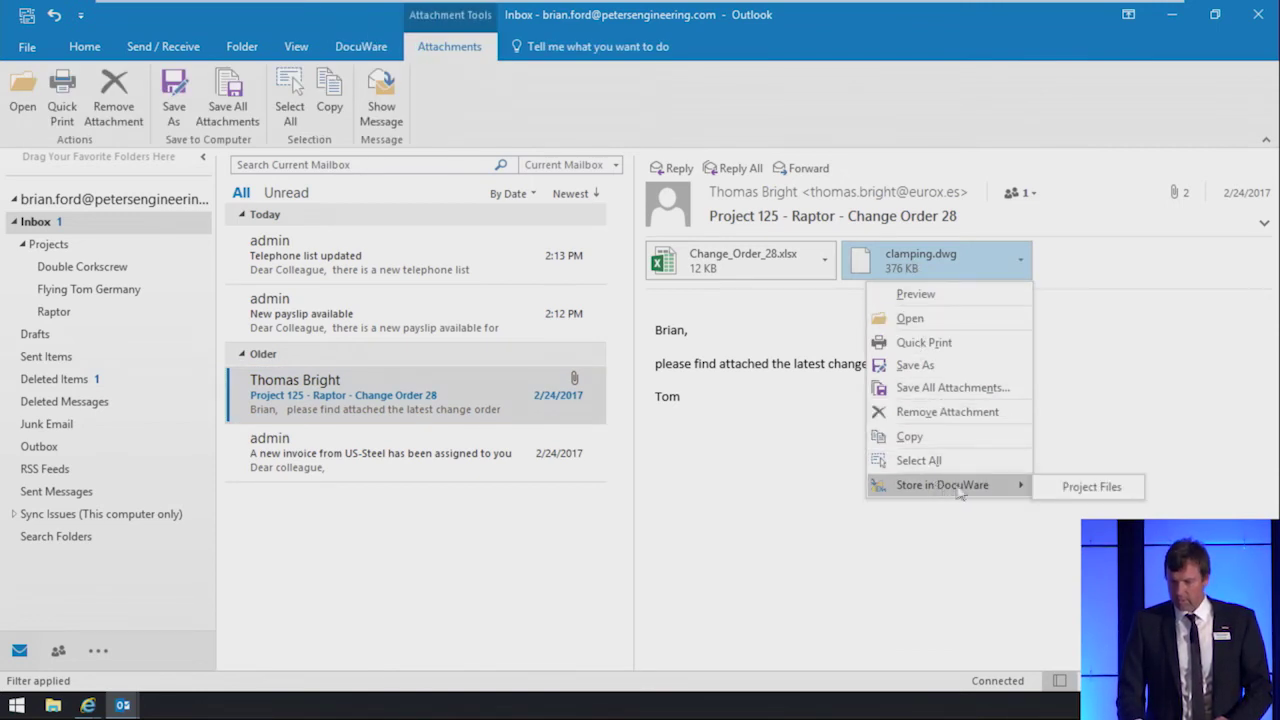
{"action": "left_click", "coordinate": [1090, 487]}
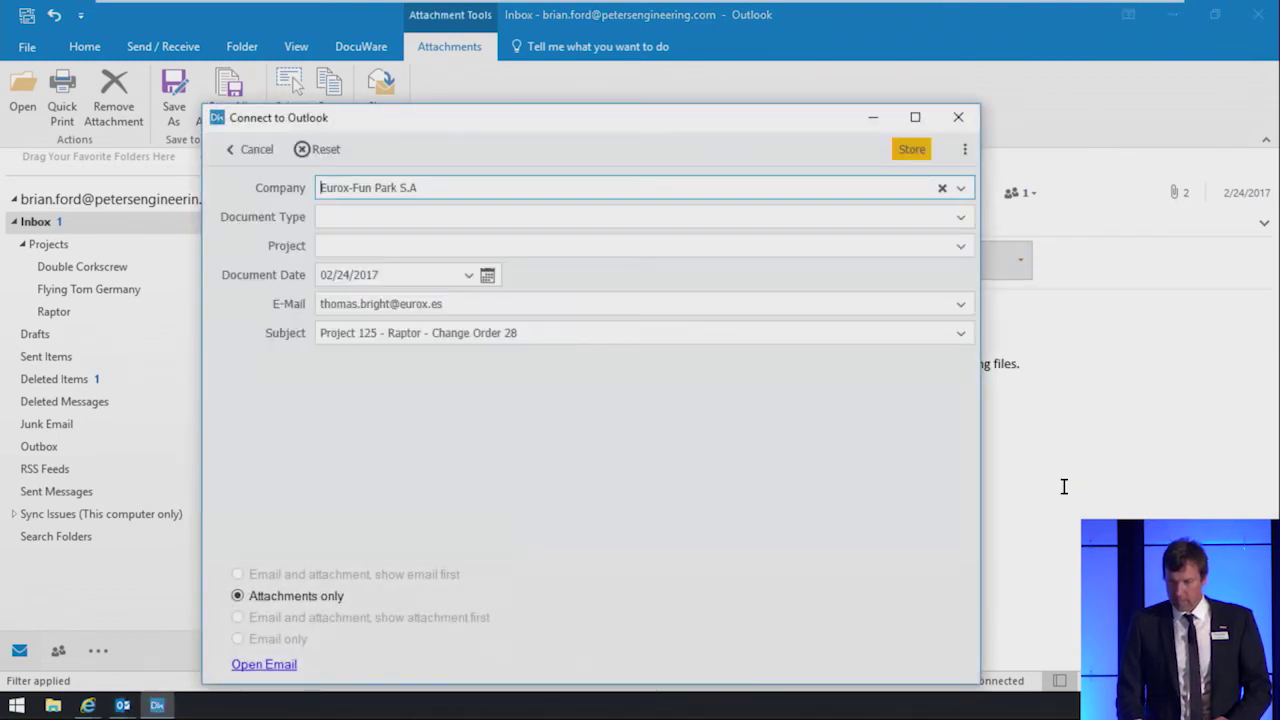
{"action": "left_click", "coordinate": [774, 218]}
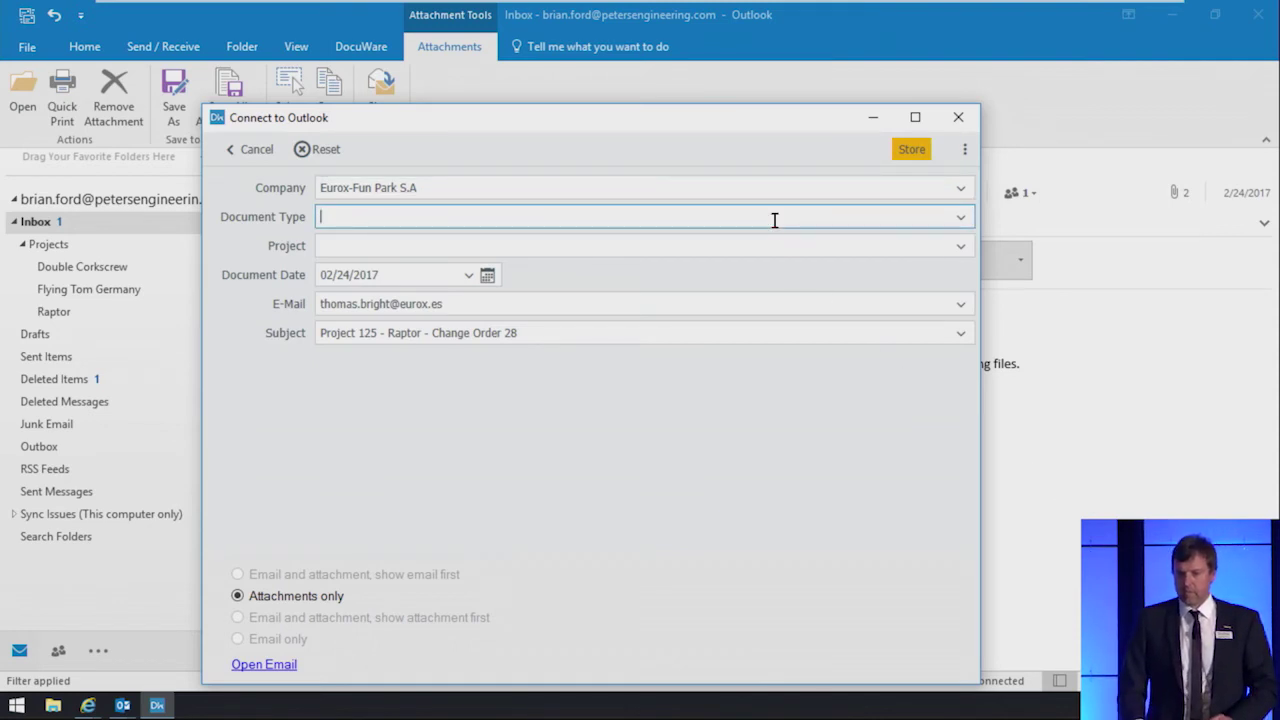
{"action": "type", "text": "ca"}
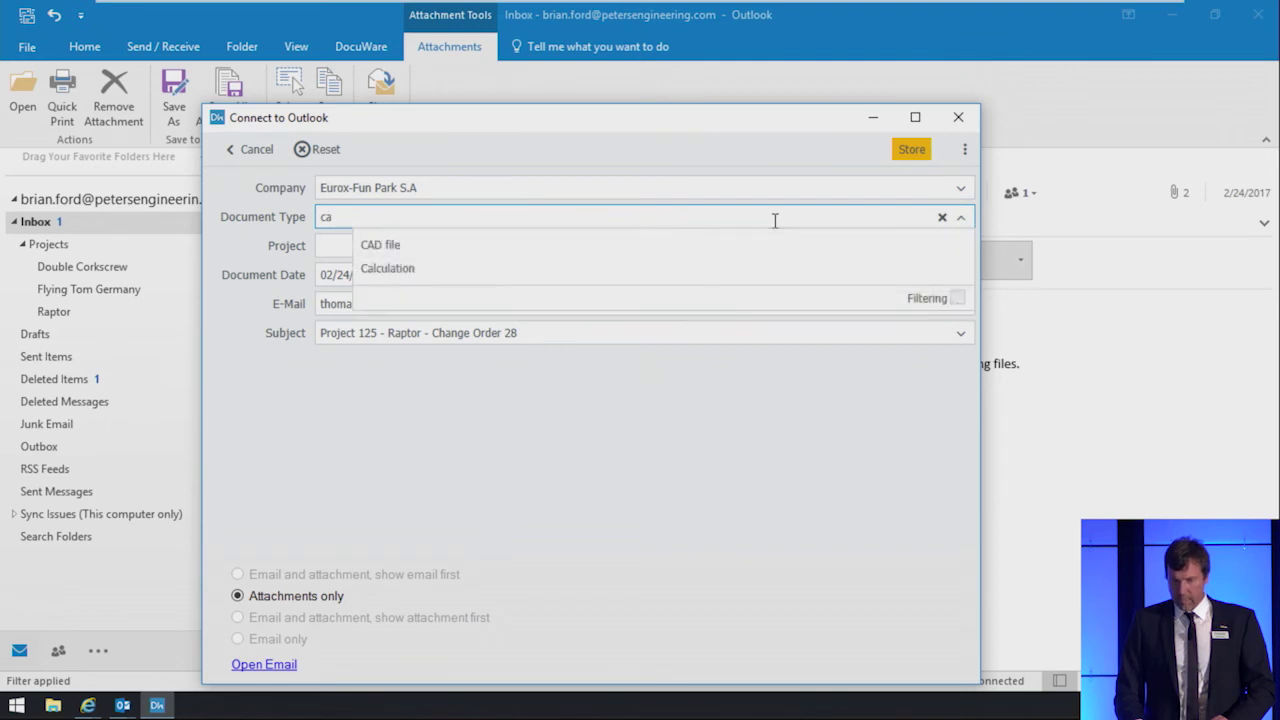
{"action": "left_click", "coordinate": [763, 243]}
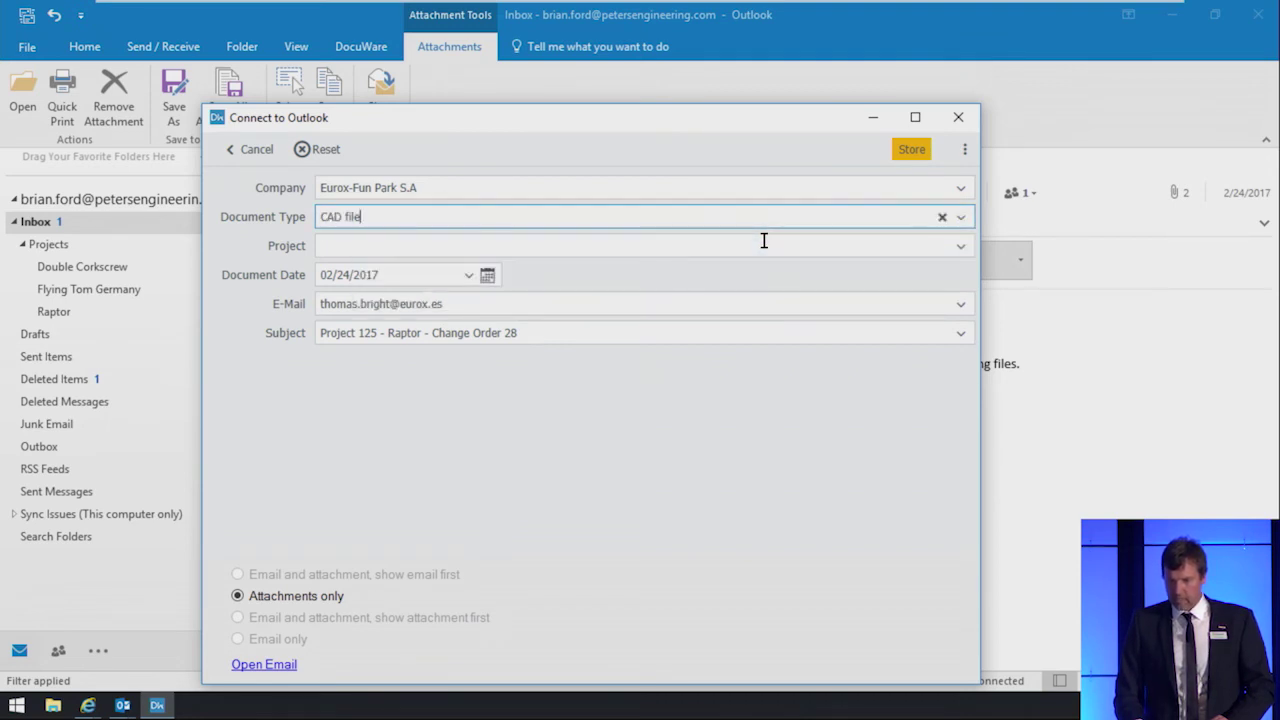
{"action": "left_click", "coordinate": [752, 245]}
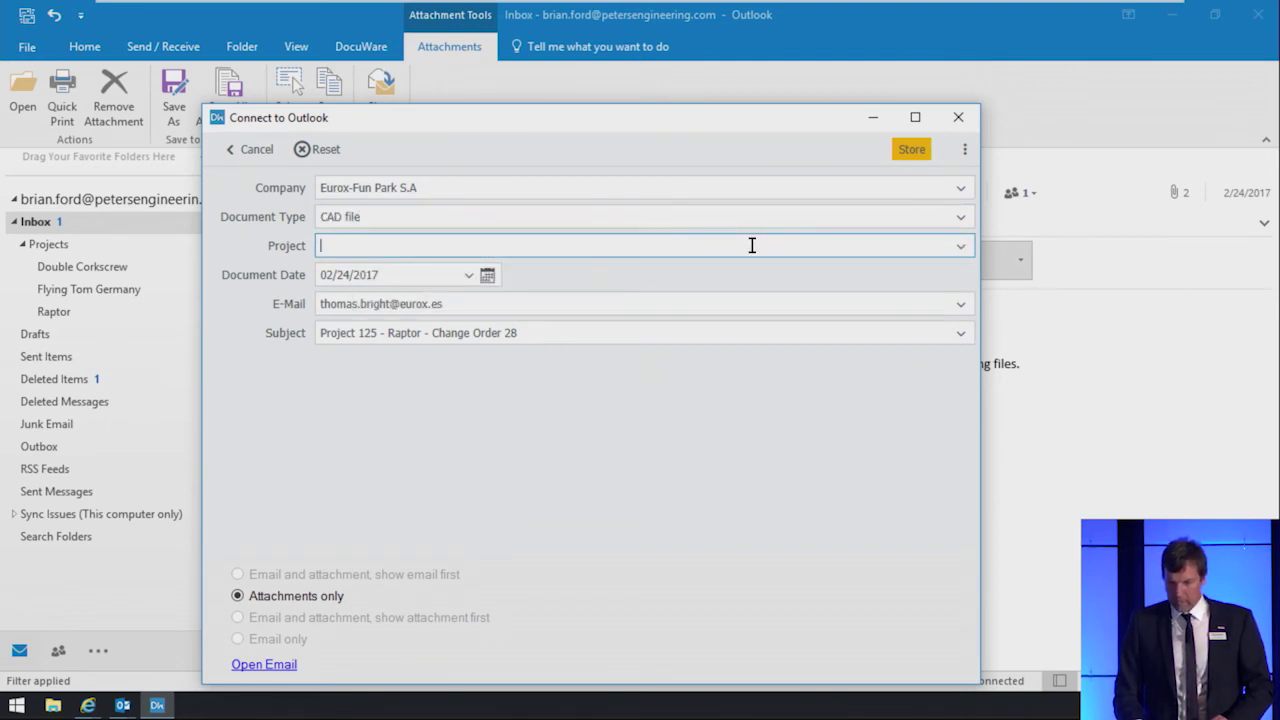
{"action": "type", "text": "ra"}
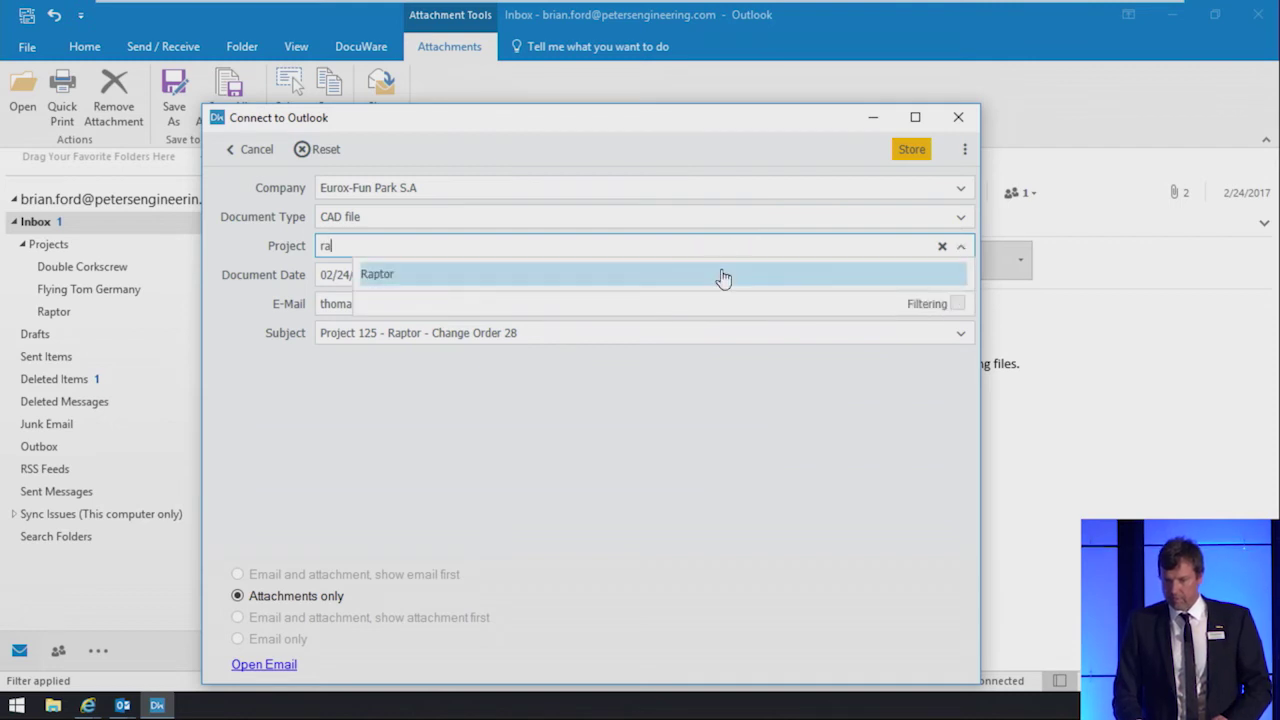
{"action": "left_click", "coordinate": [723, 277]}
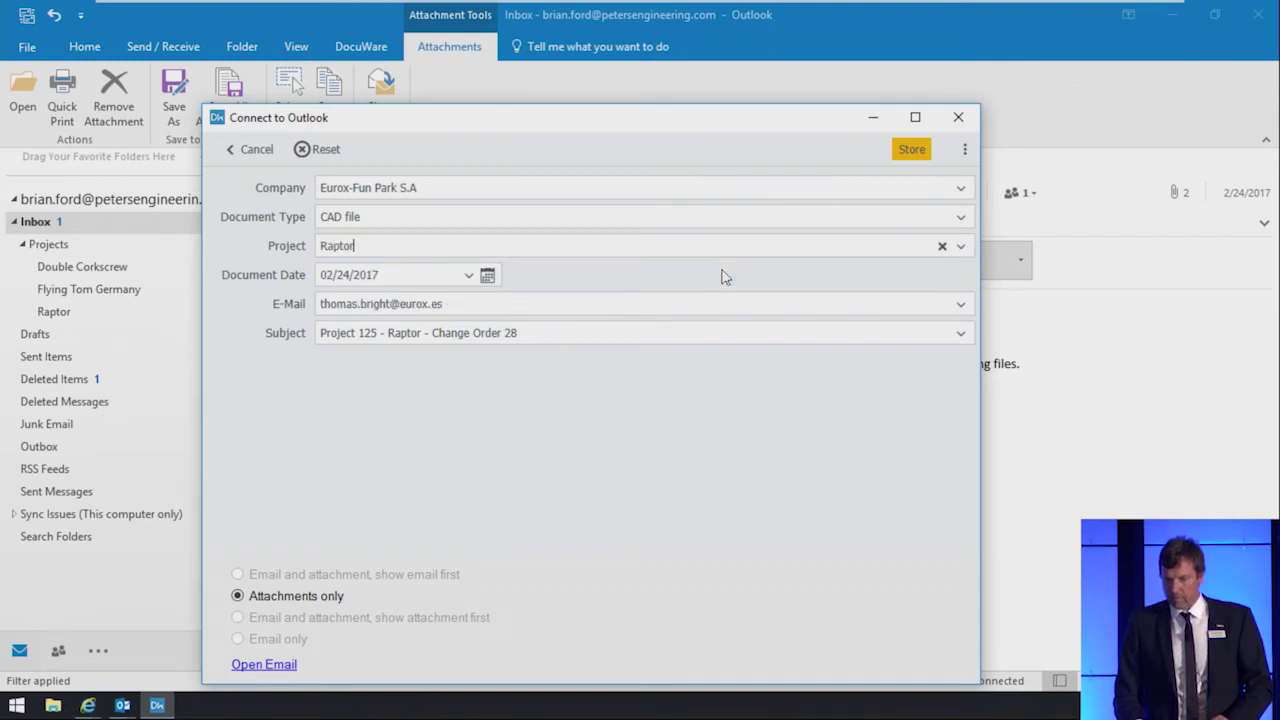
{"action": "left_click", "coordinate": [914, 152]}
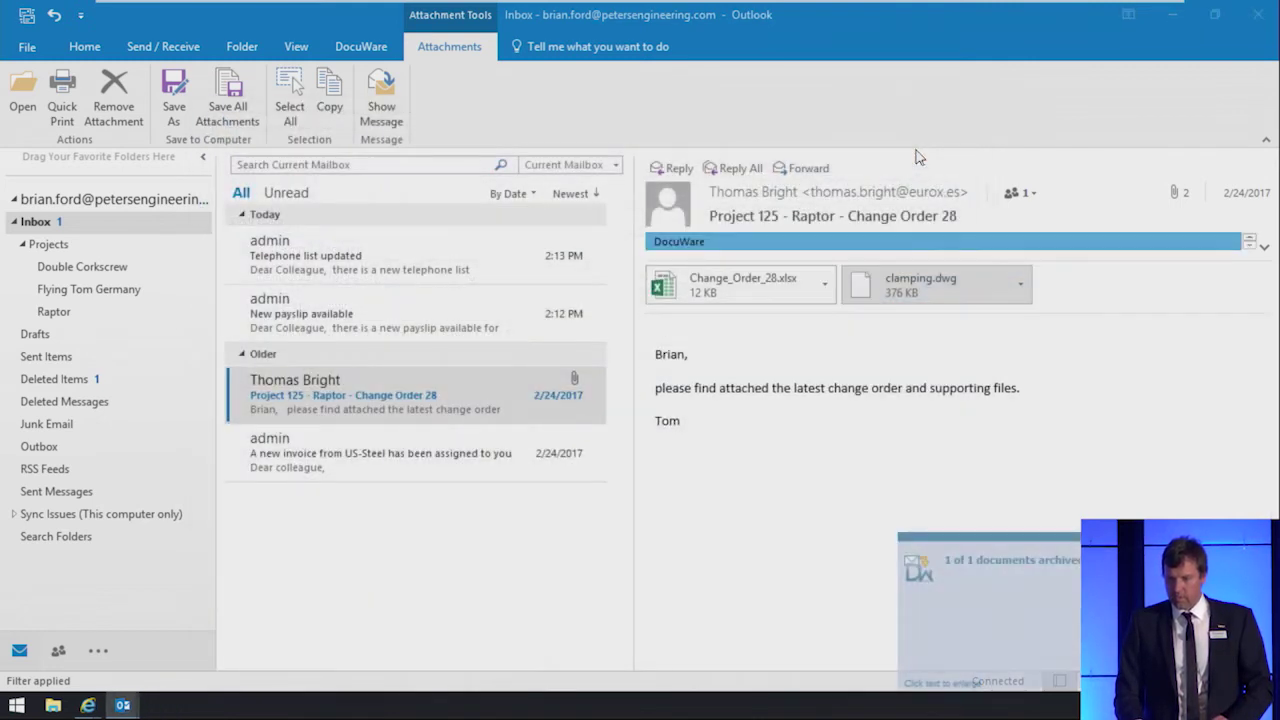
{"action": "left_click", "coordinate": [775, 283]}
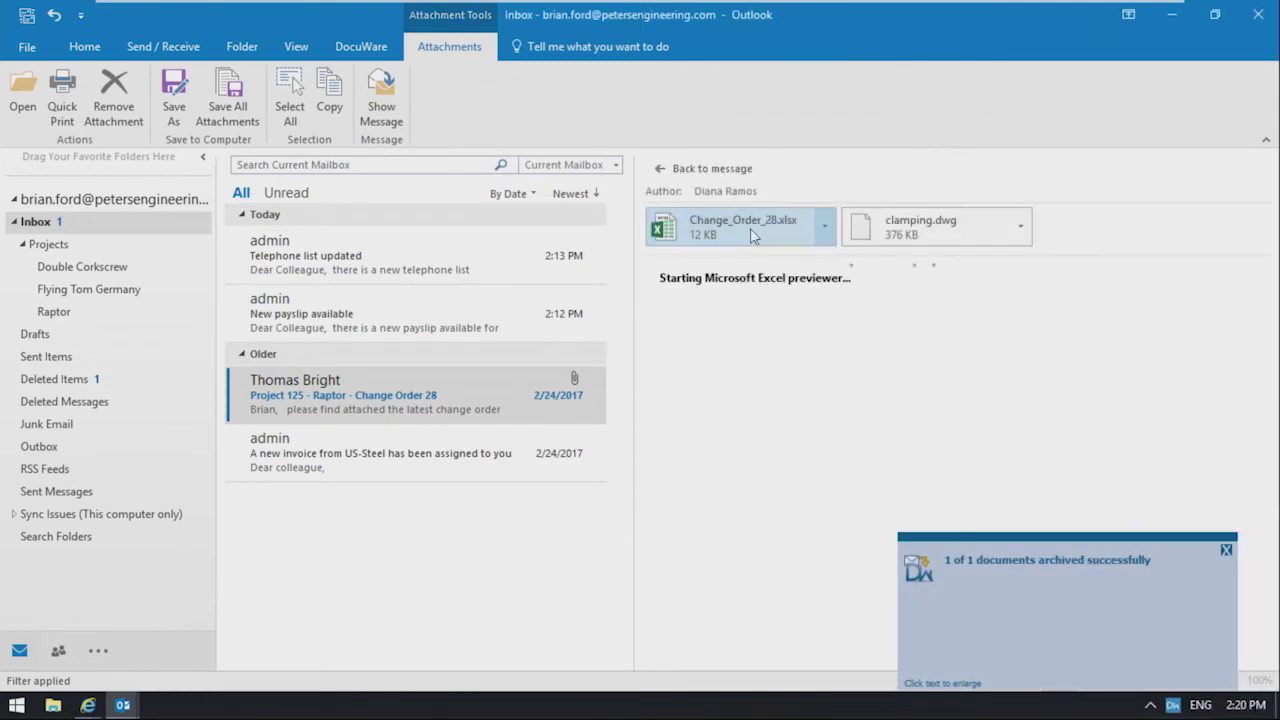
Step: Store Change_Order_28.xlsx in Project Files as a Change request for project Raptor
{"action": "left_click", "coordinate": [824, 226]}
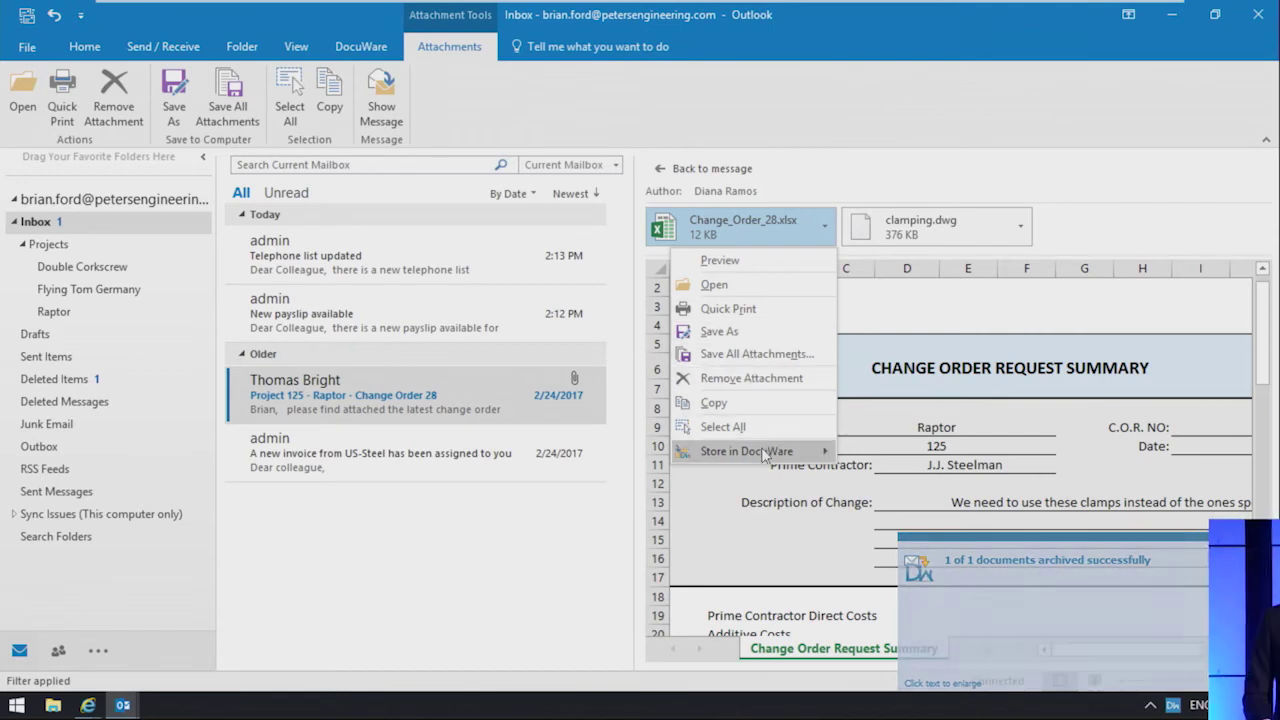
{"action": "mouse_move", "coordinate": [765, 452]}
{"action": "left_click", "coordinate": [878, 455]}
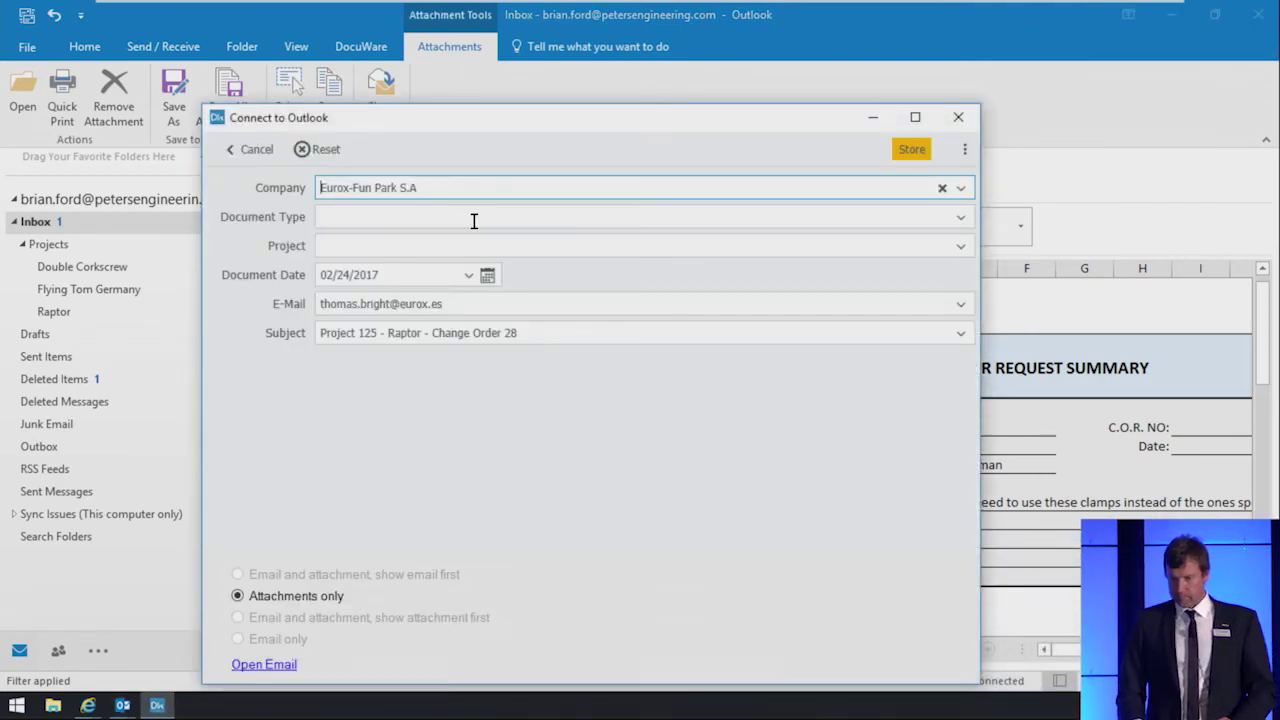
{"action": "left_click", "coordinate": [474, 219]}
{"action": "type", "text": "ch"}
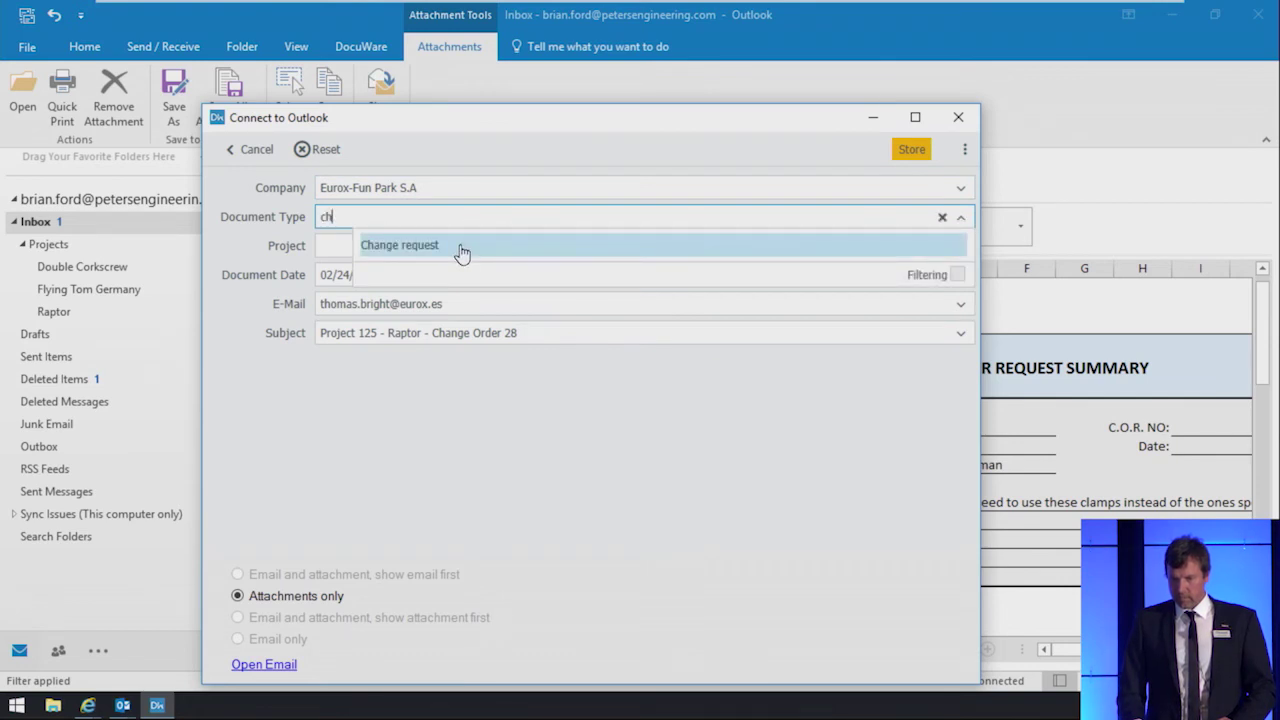
{"action": "left_click", "coordinate": [462, 250]}
{"action": "left_click", "coordinate": [460, 248]}
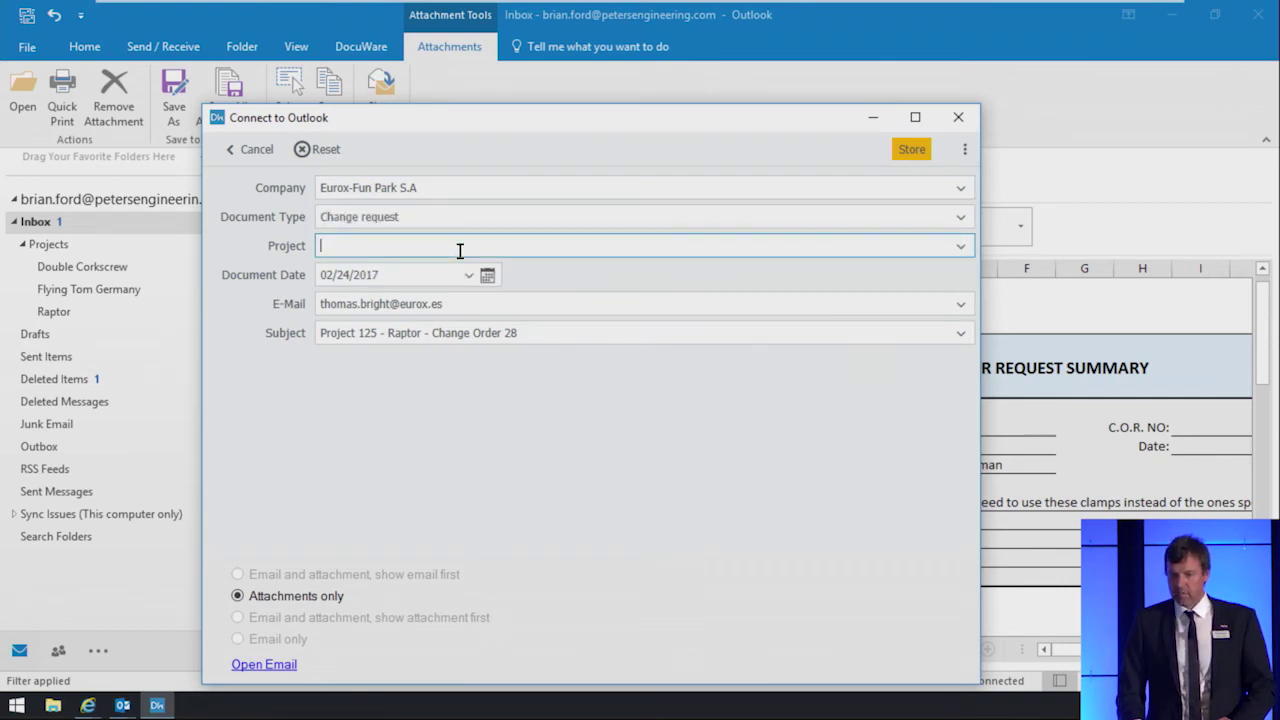
{"action": "type", "text": "ra"}
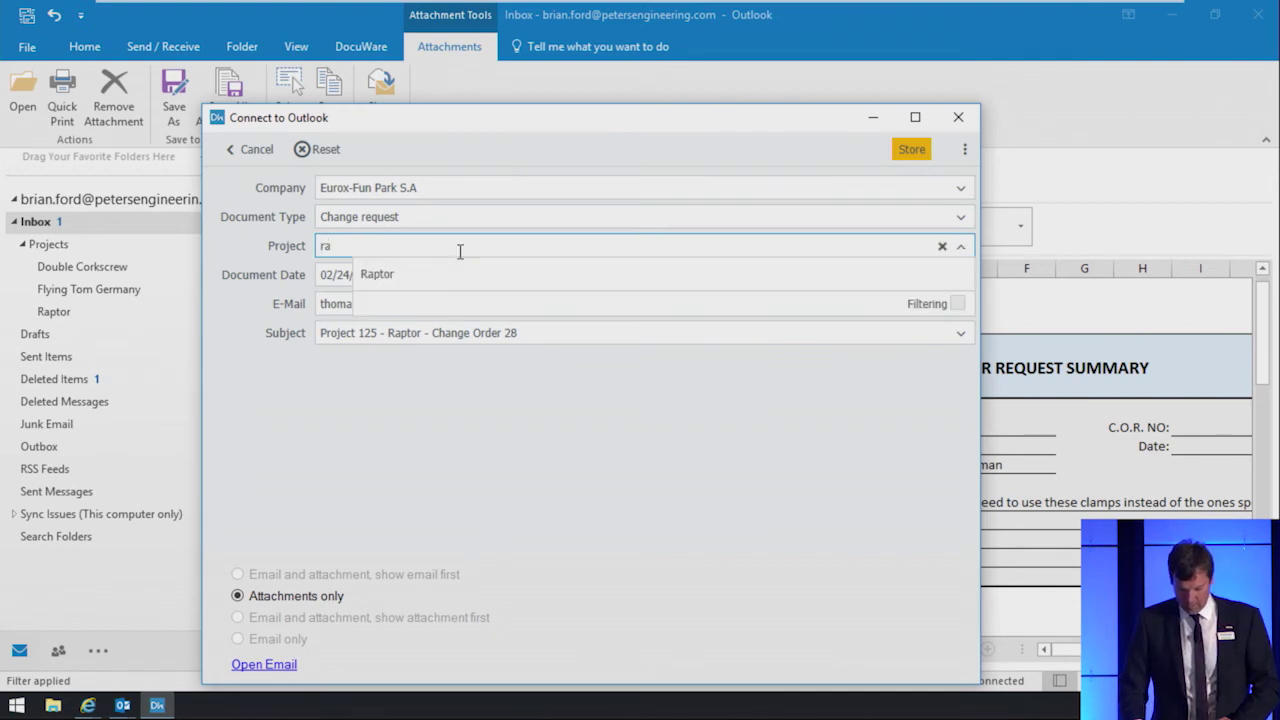
{"action": "left_click", "coordinate": [466, 275]}
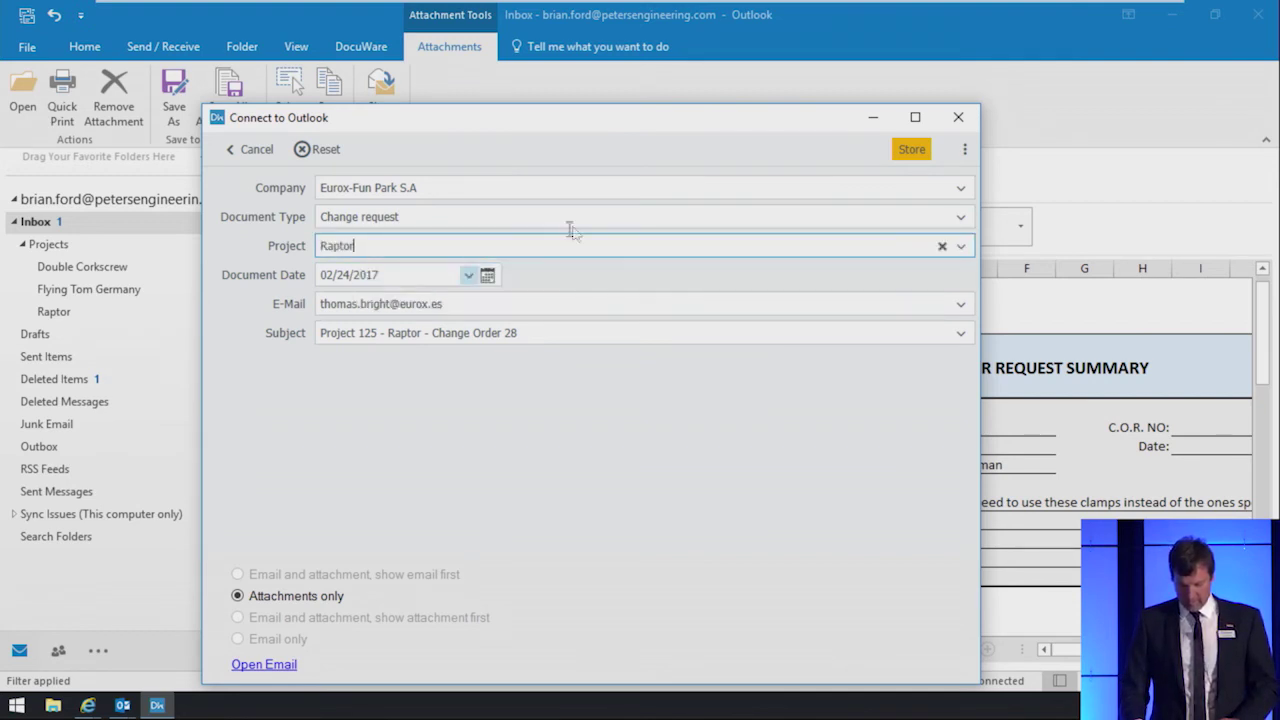
{"action": "left_click", "coordinate": [912, 150]}
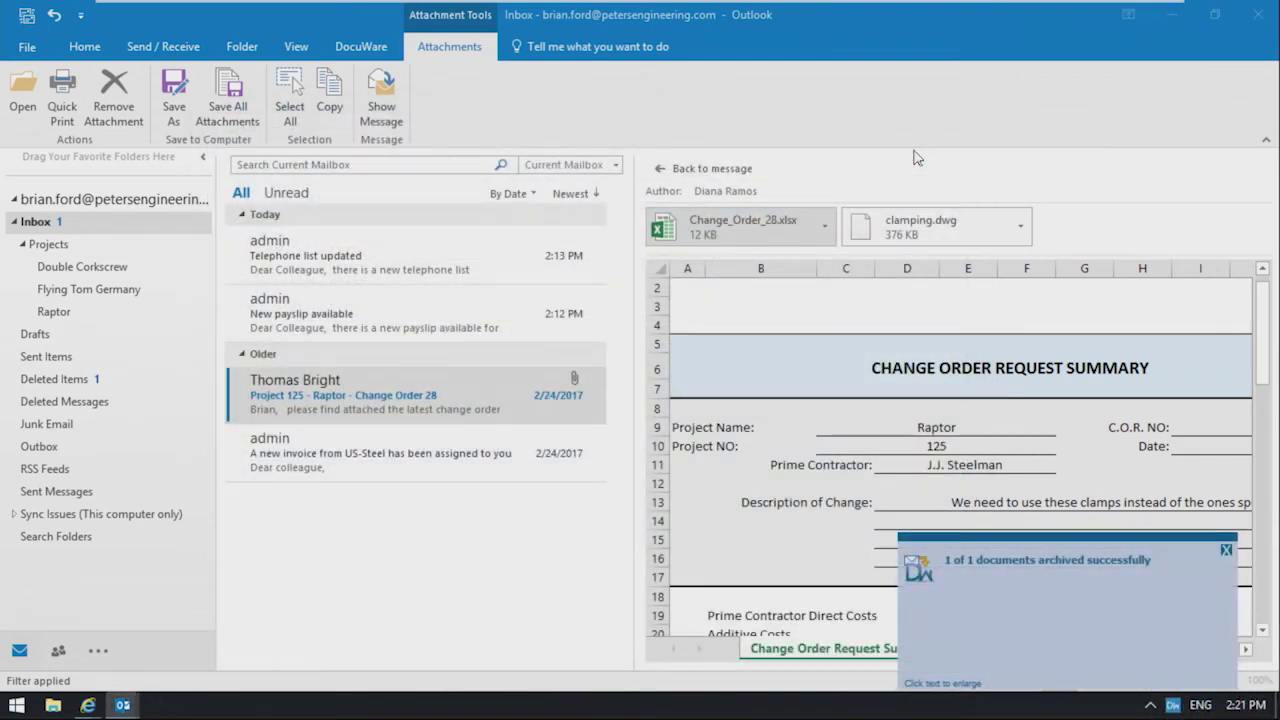
{"action": "key", "text": "super+Tab"}
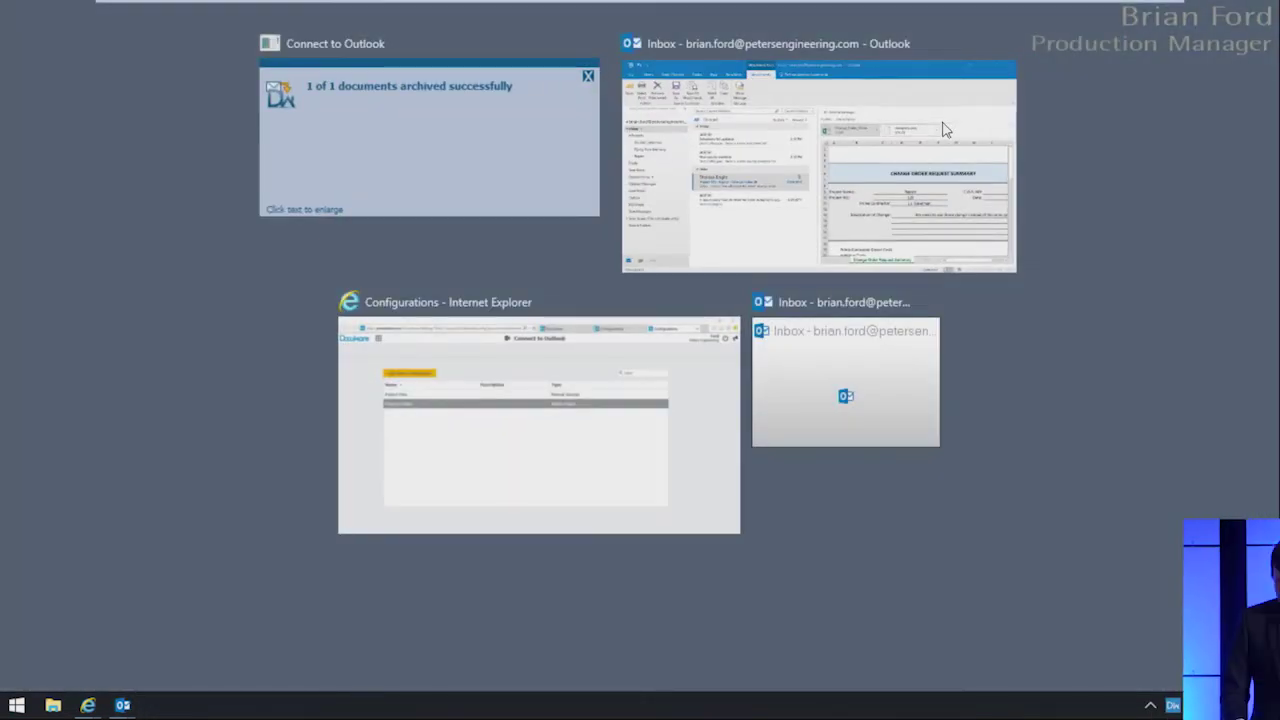
Step: Search the DocuWare Document Pool for project Raptor to list its four documents
{"action": "left_click", "coordinate": [808, 172]}
{"action": "key", "text": "alt+Tab"}
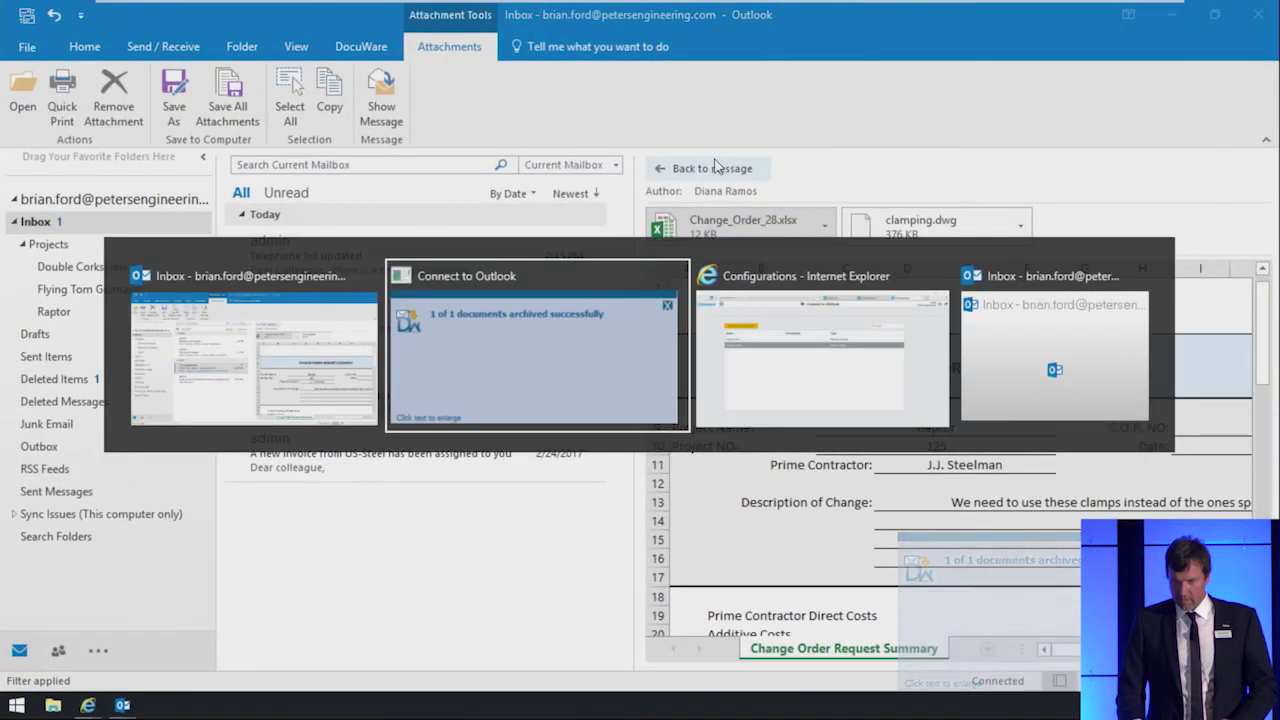
{"action": "key", "text": "alt+Tab"}
{"action": "left_click", "coordinate": [714, 40]}
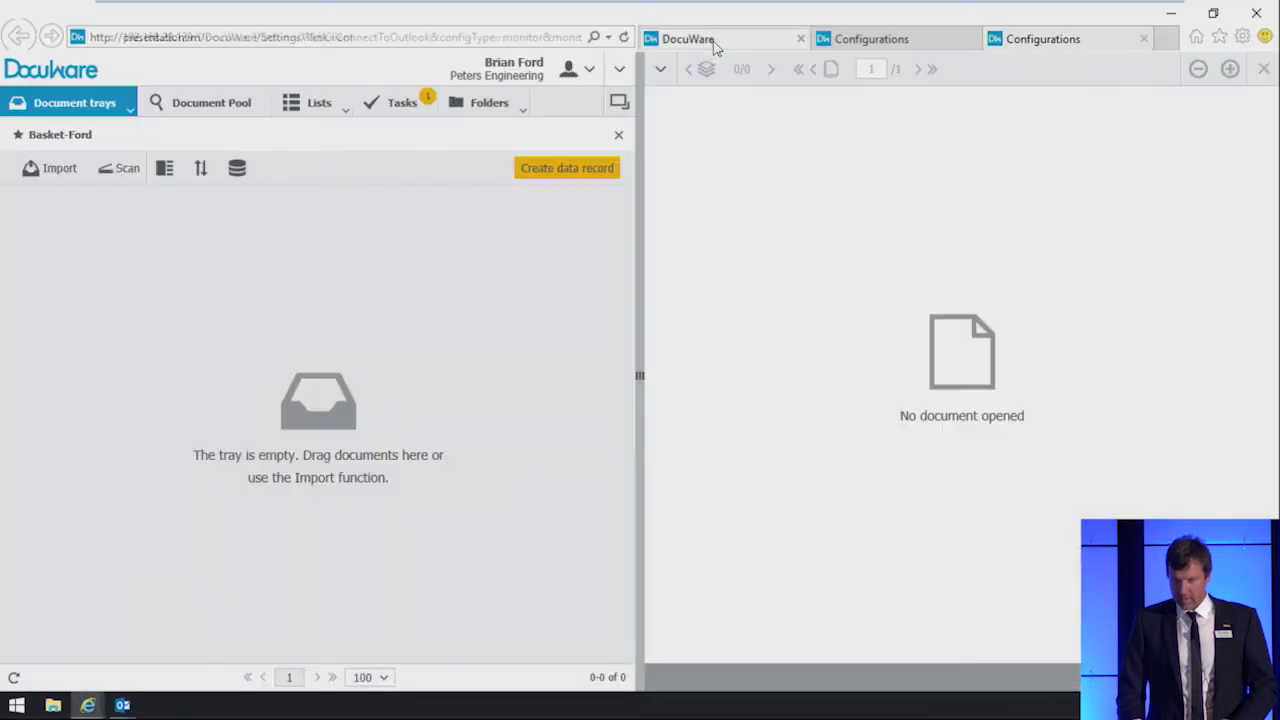
{"action": "left_click", "coordinate": [213, 113]}
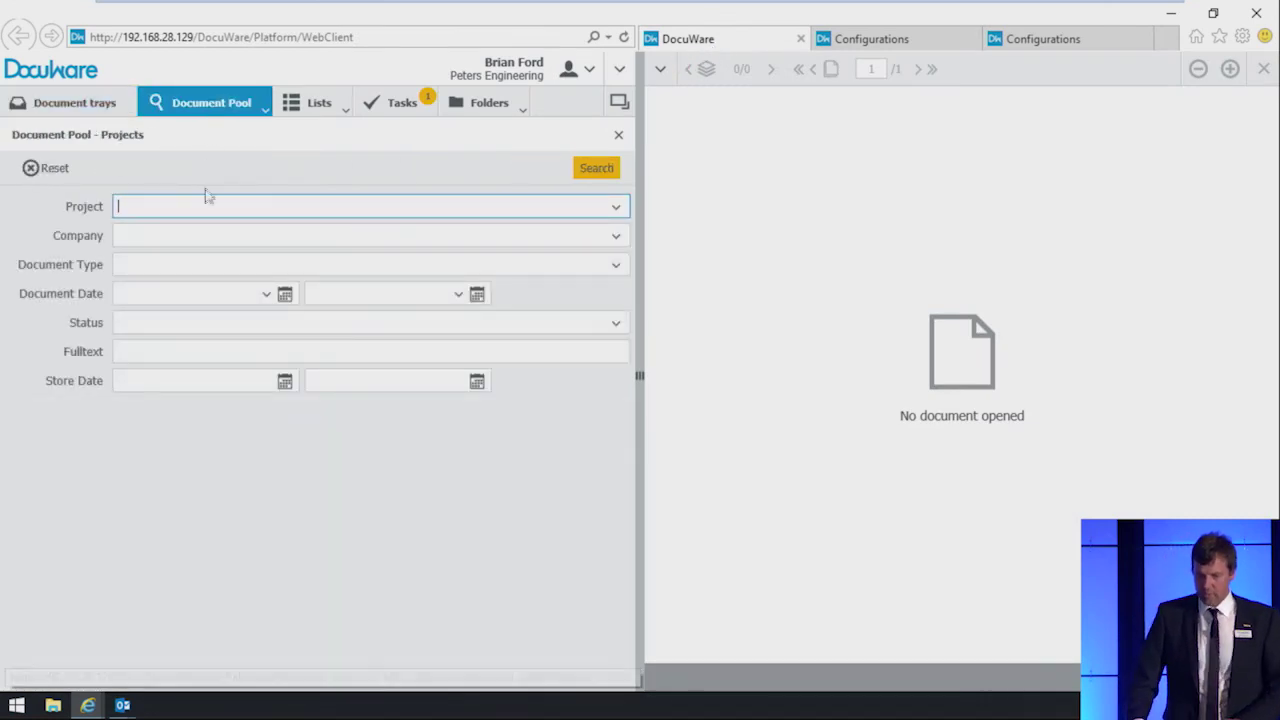
{"action": "type", "text": "ra"}
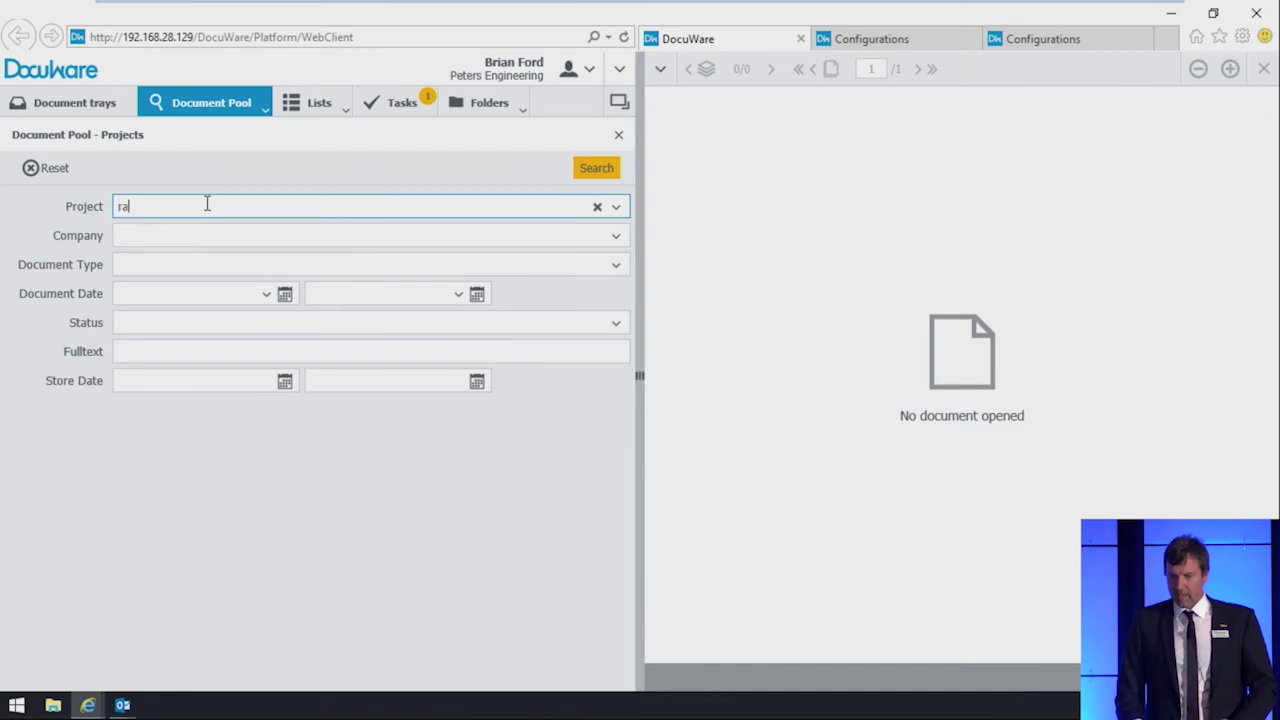
{"action": "left_click", "coordinate": [230, 234]}
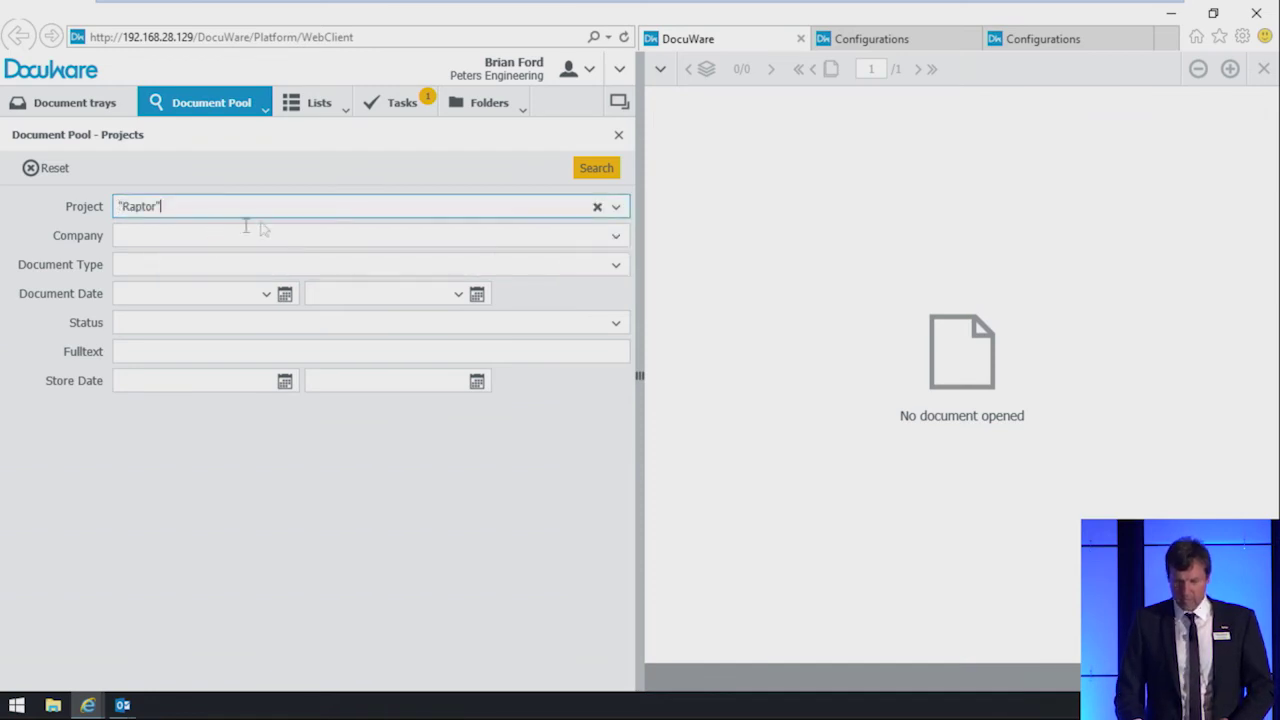
{"action": "left_click", "coordinate": [596, 168]}
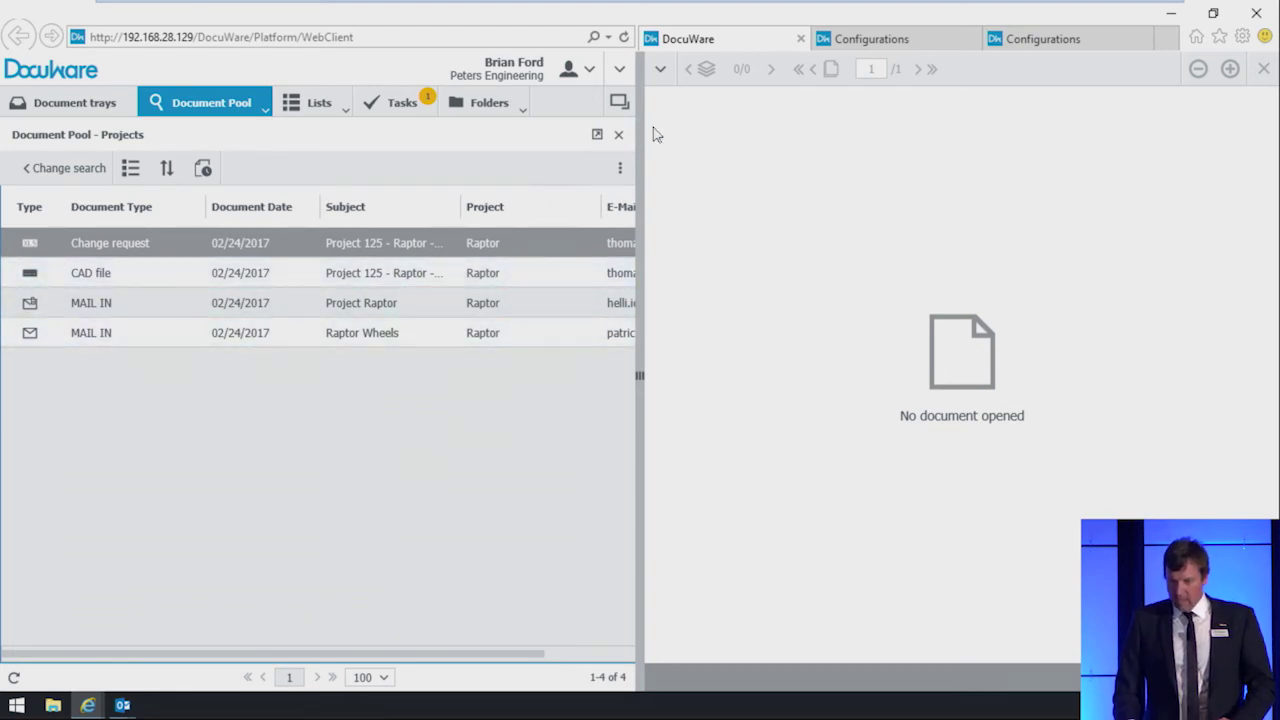
{"action": "mouse_move", "coordinate": [855, 3]}
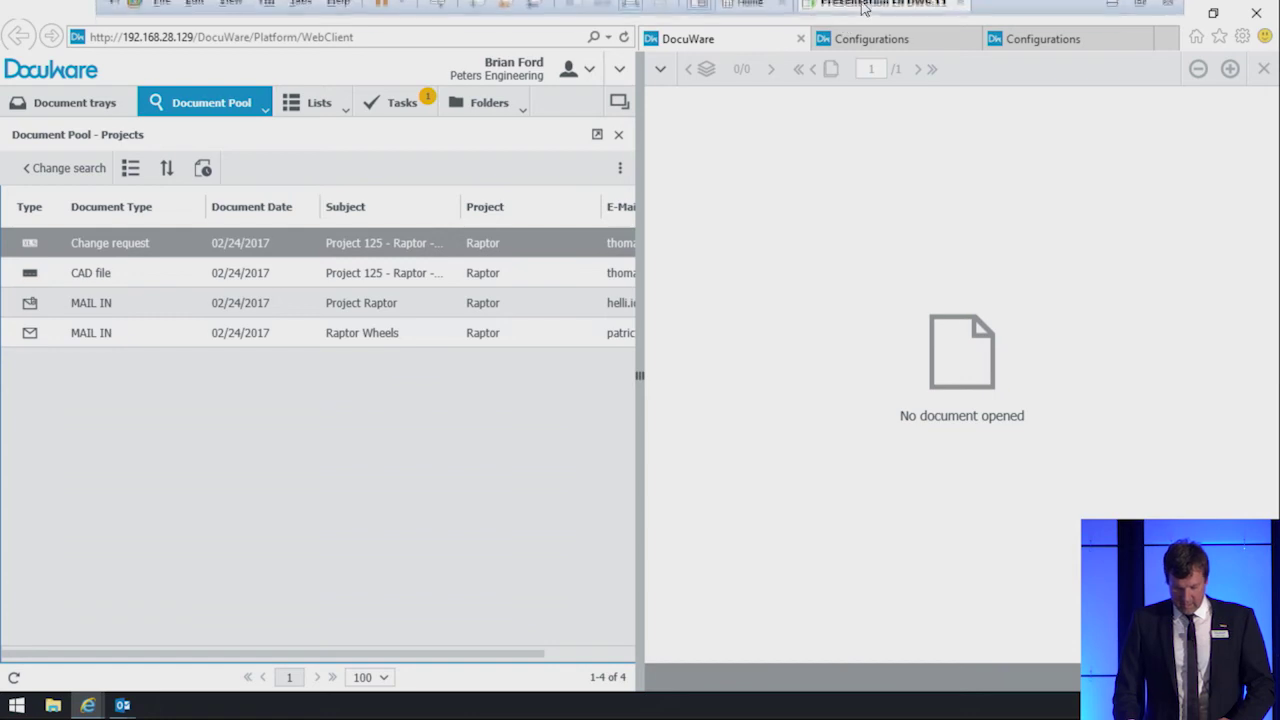
Step: Switch to PowerPoint's slide 4, Better Collaboration and Integration
{"action": "key", "text": "alt+Tab"}
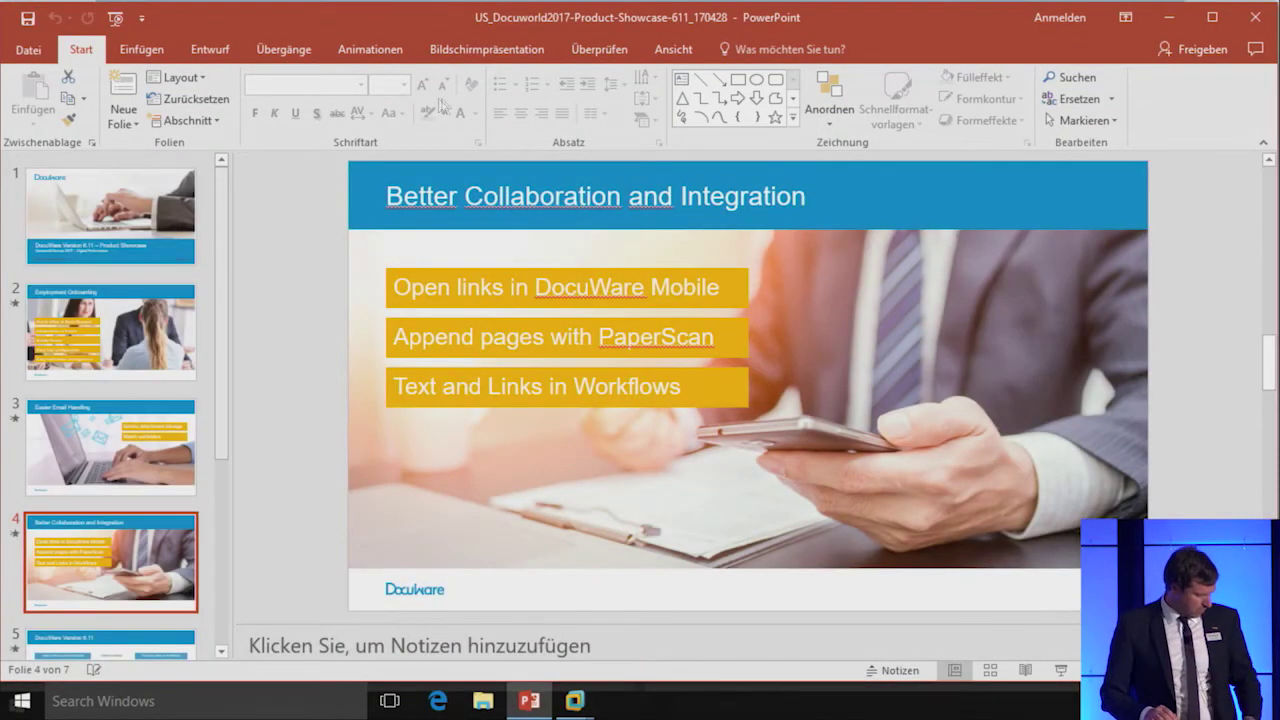
Step: Minimize the DocuWare browser and Outlook in the virtual machine
{"action": "key", "text": "alt+Tab"}
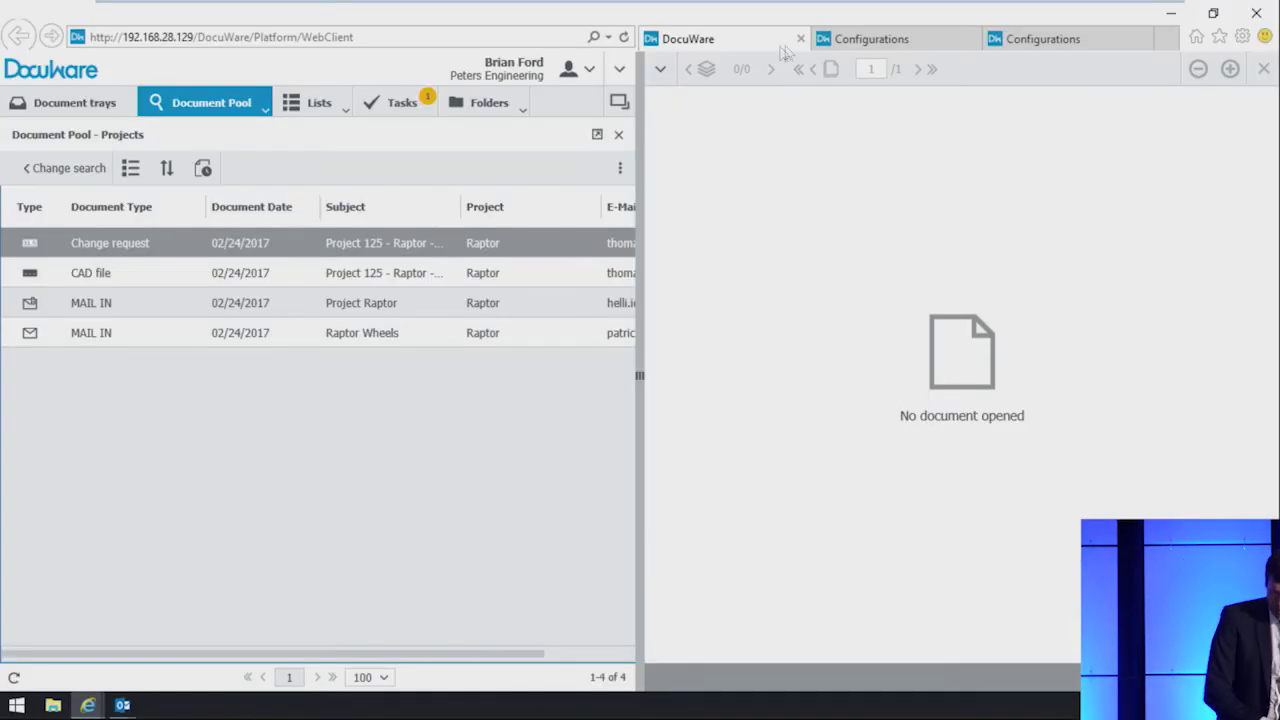
{"action": "left_click", "coordinate": [1174, 20]}
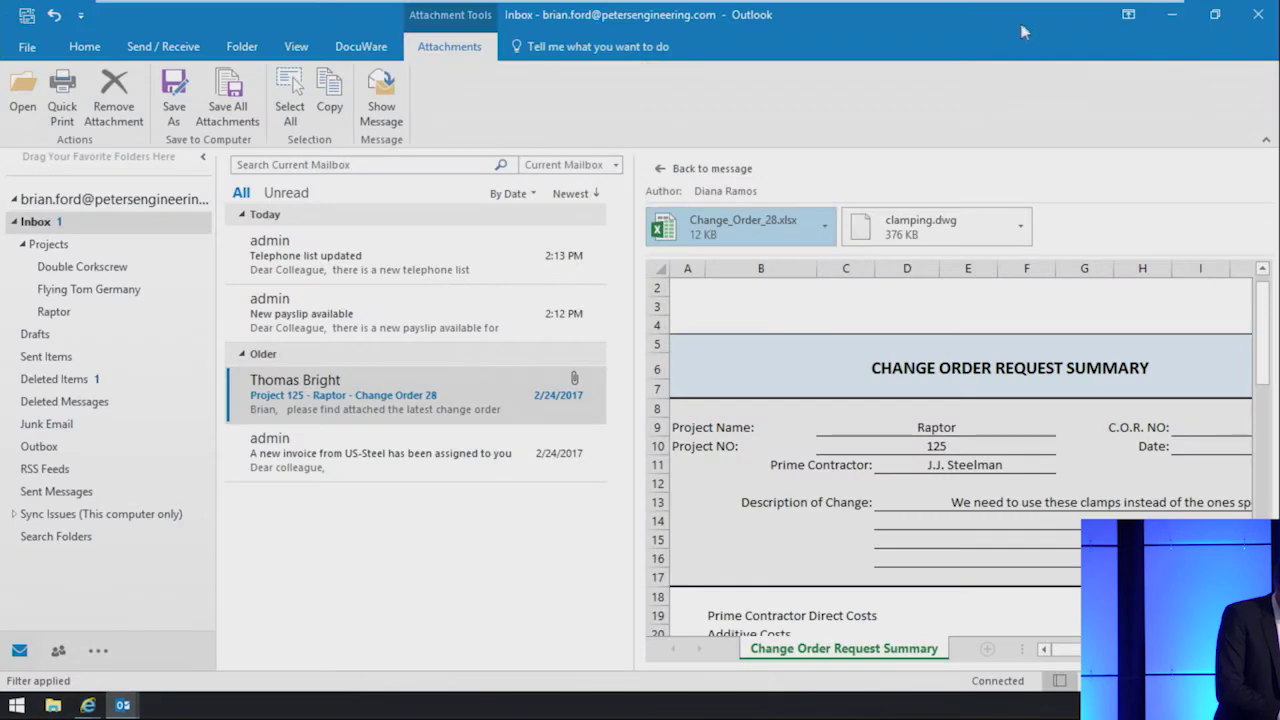
{"action": "left_click", "coordinate": [1172, 18]}
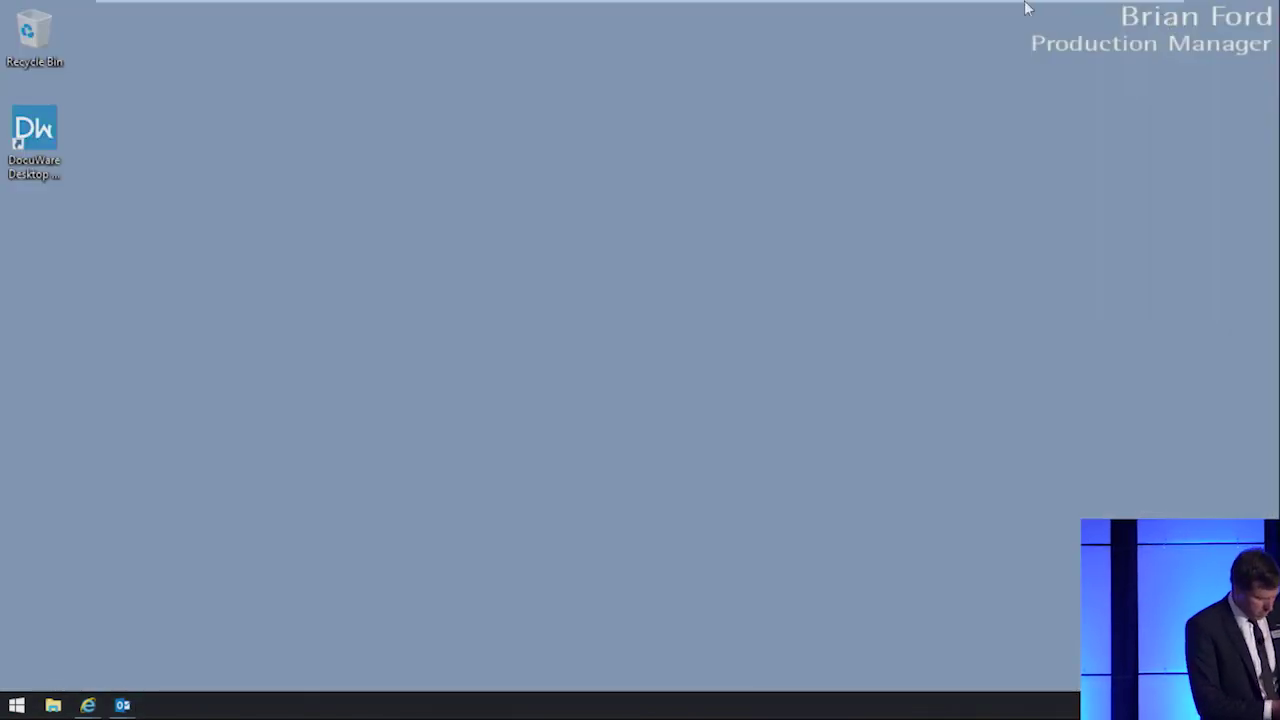
{"action": "mouse_move", "coordinate": [1026, 8]}
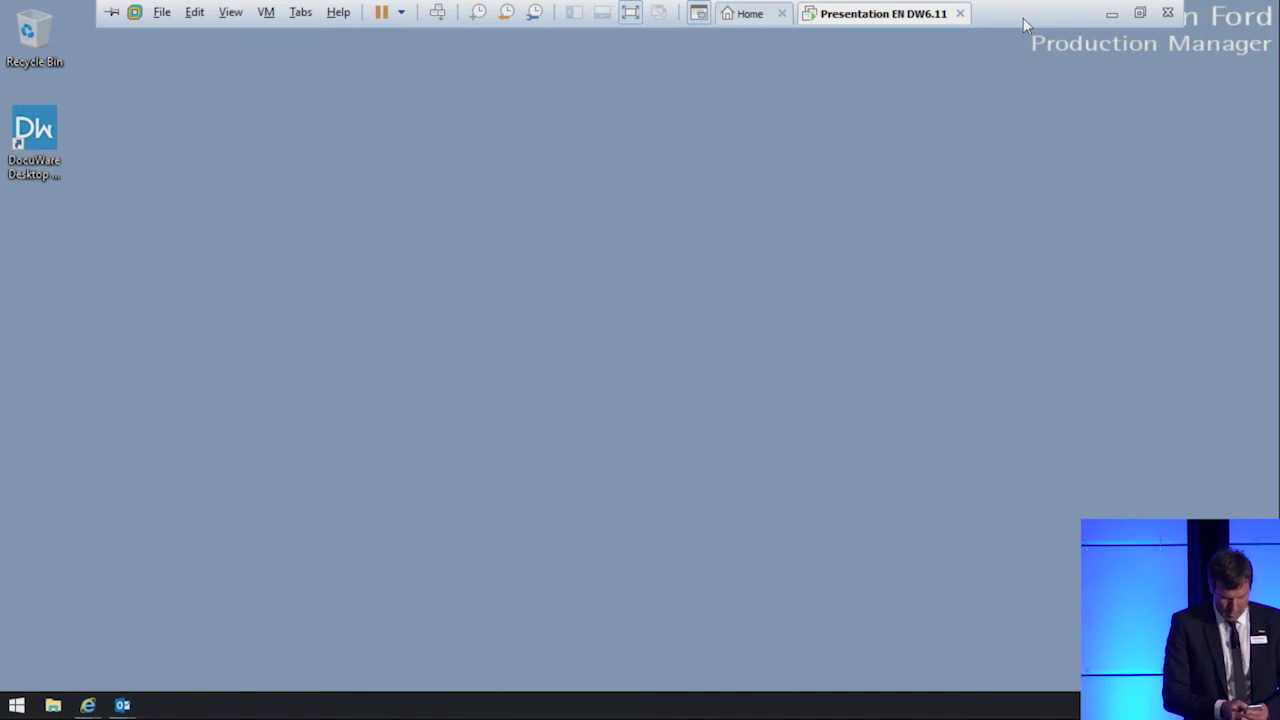
Step: Bring the AirServer phone mirror forward and drag it further right
{"action": "key", "text": "alt+Tab"}
{"action": "key", "text": "alt+Tab"}
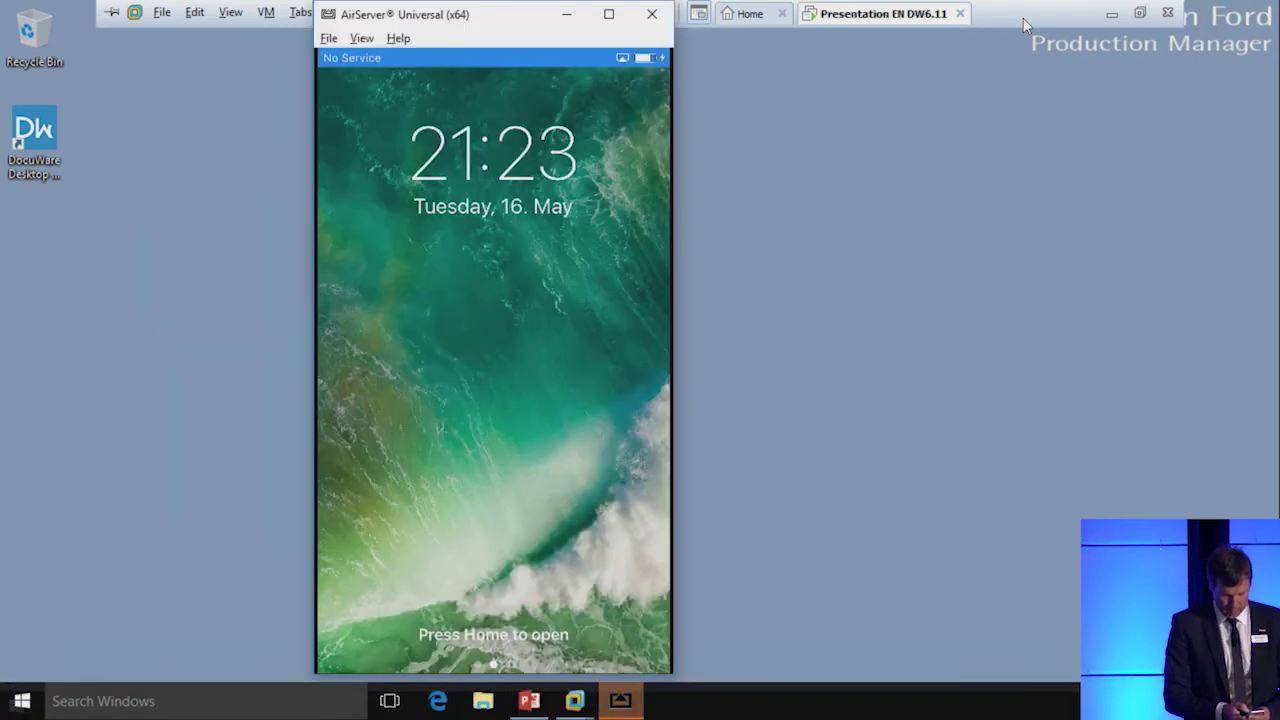
{"action": "left_click_drag", "start_coordinate": [493, 13], "coordinate": [646, 20]}
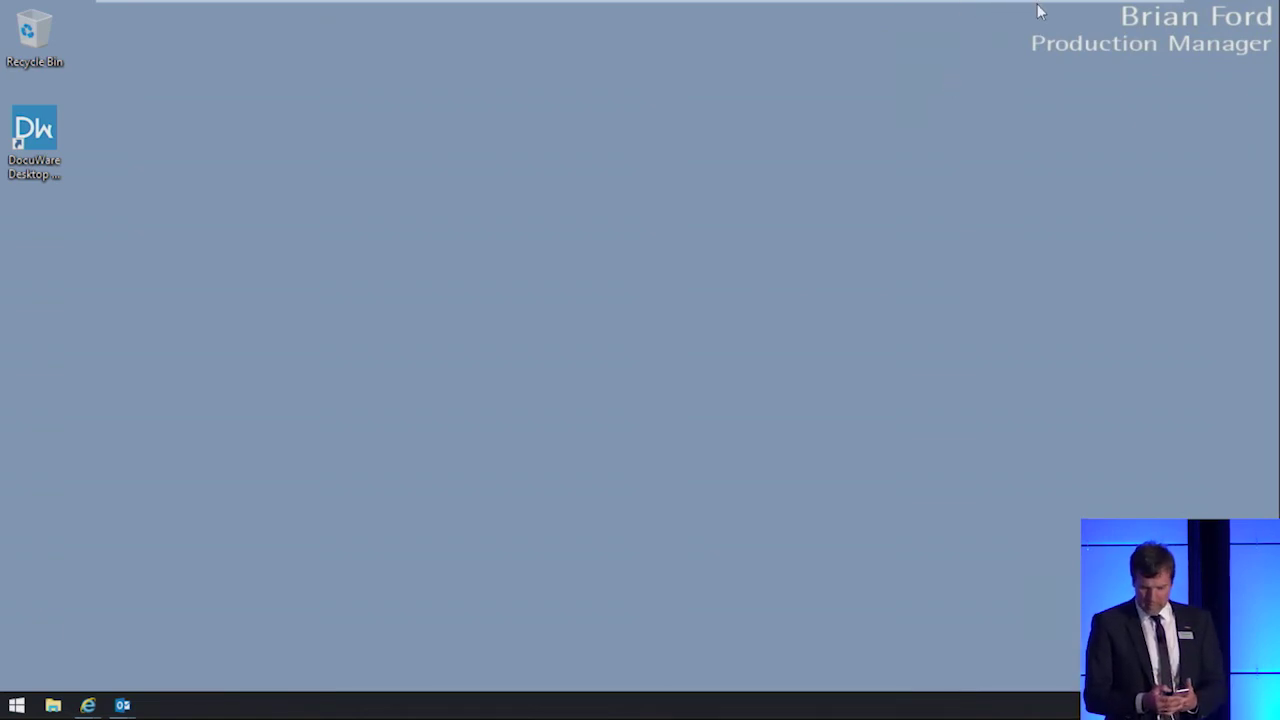
{"action": "mouse_move", "coordinate": [1030, 10]}
{"action": "key", "text": "alt+Tab"}
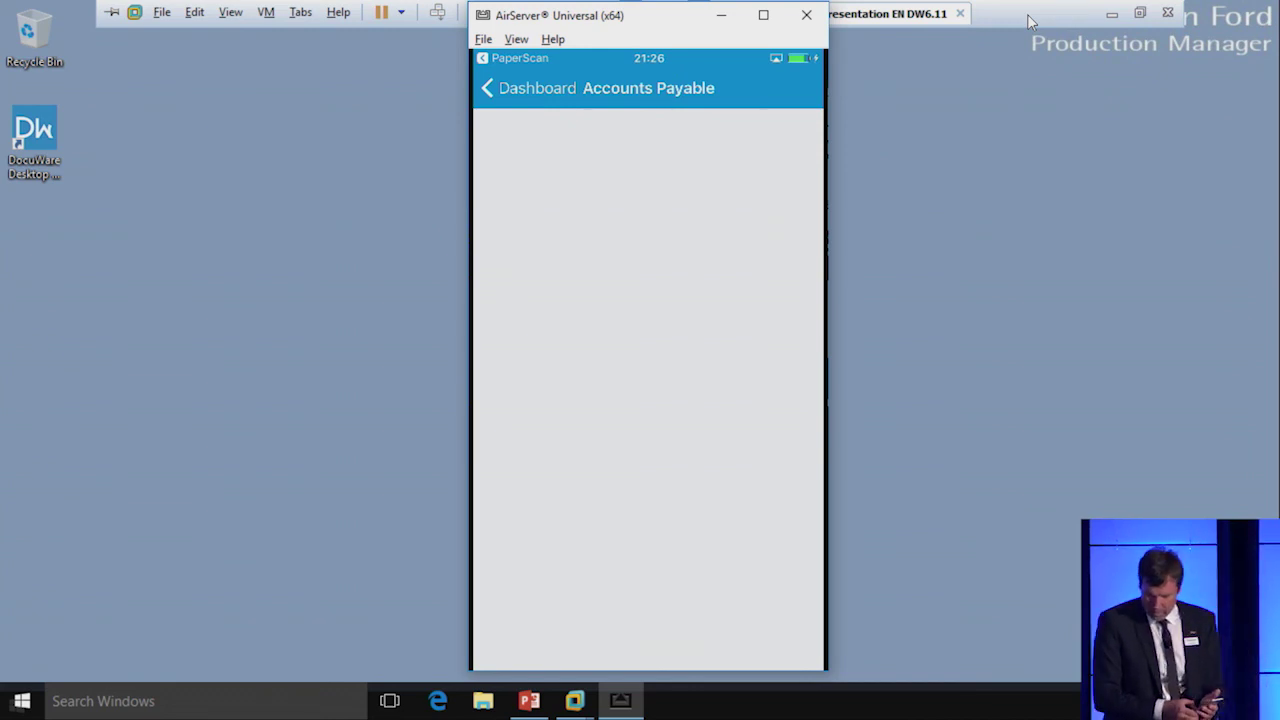
Step: Minimize the AirServer phone mirror window
{"action": "left_click", "coordinate": [728, 22]}
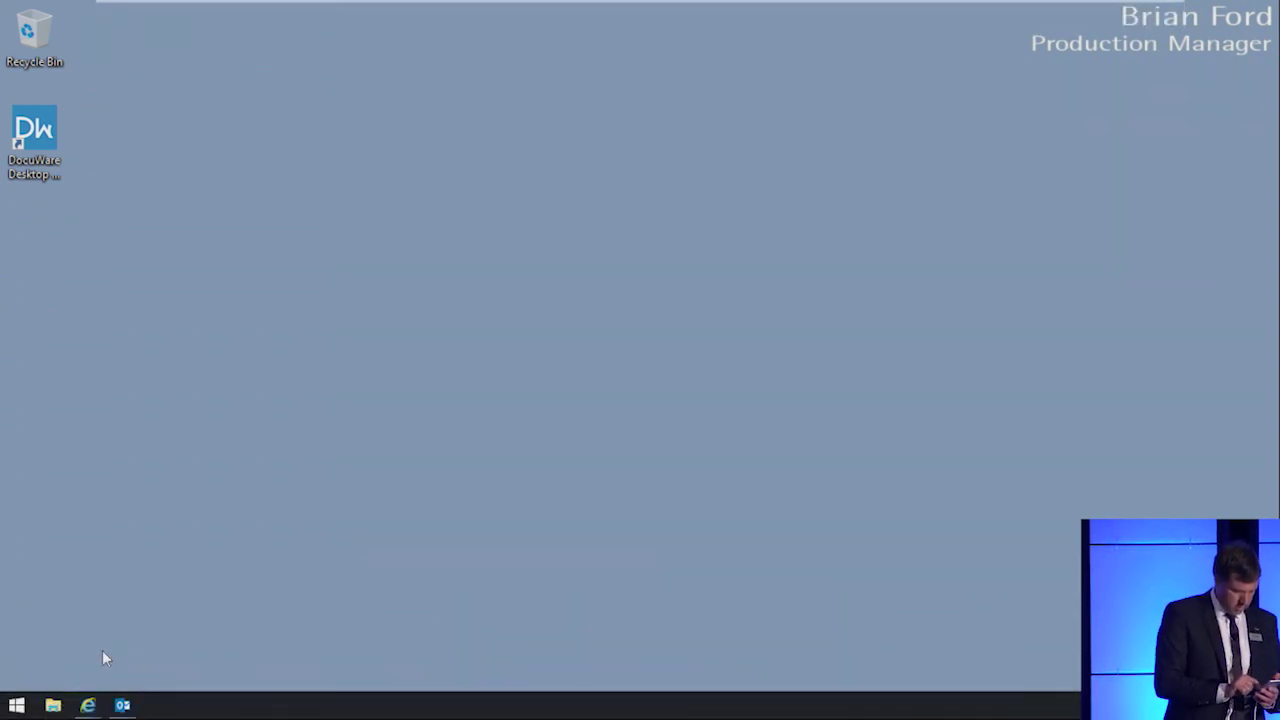
Step: Switch the Windows session to the Accounting user via the Start menu
{"action": "left_click", "coordinate": [20, 706]}
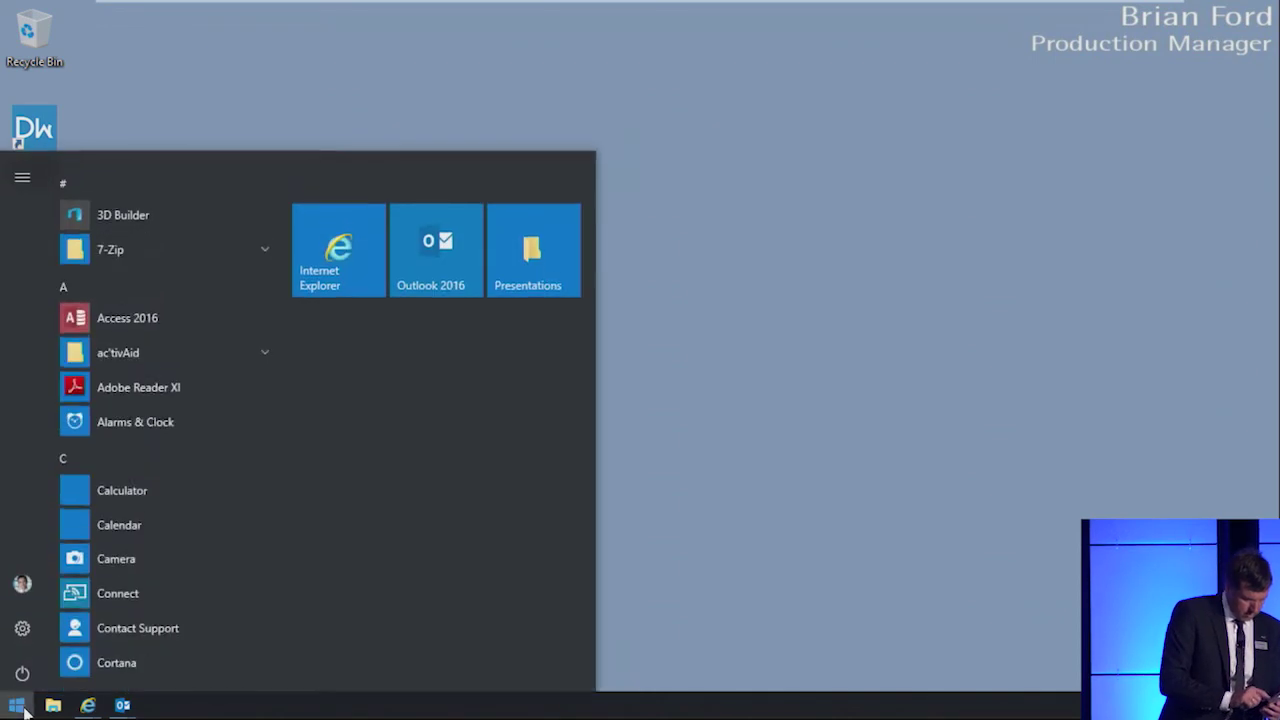
{"action": "left_click", "coordinate": [22, 584]}
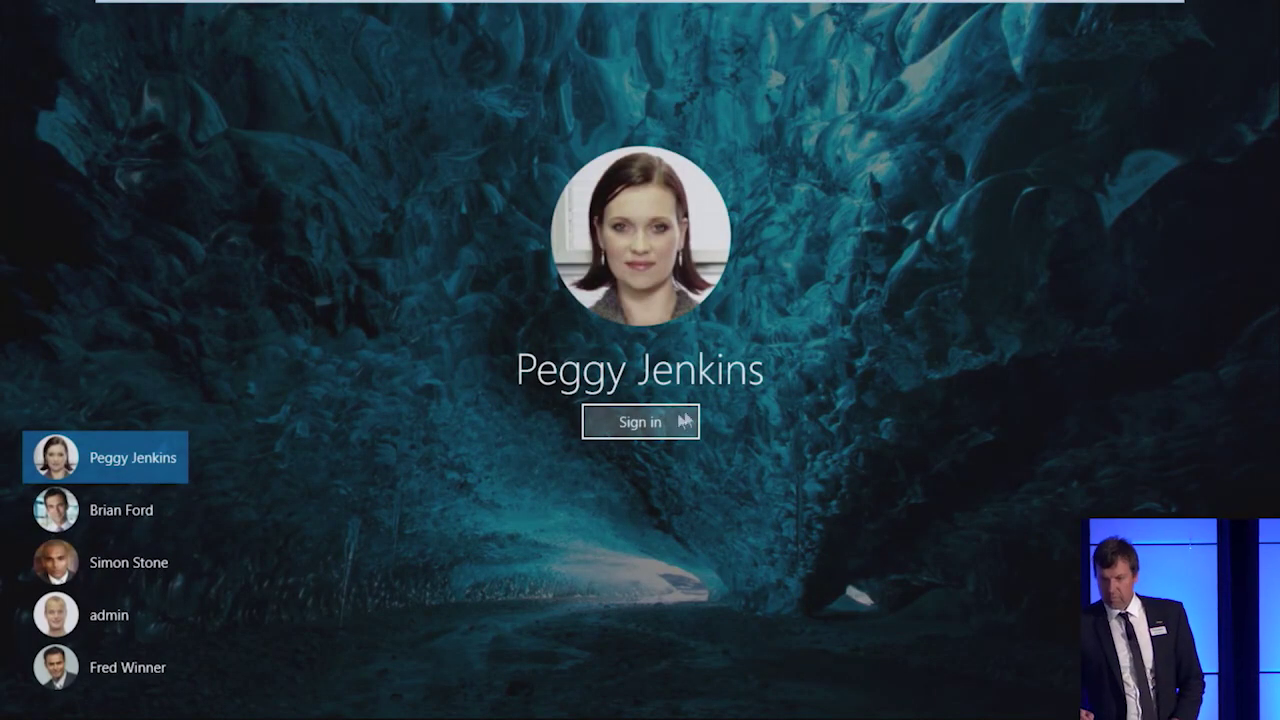
{"action": "left_click", "coordinate": [640, 422]}
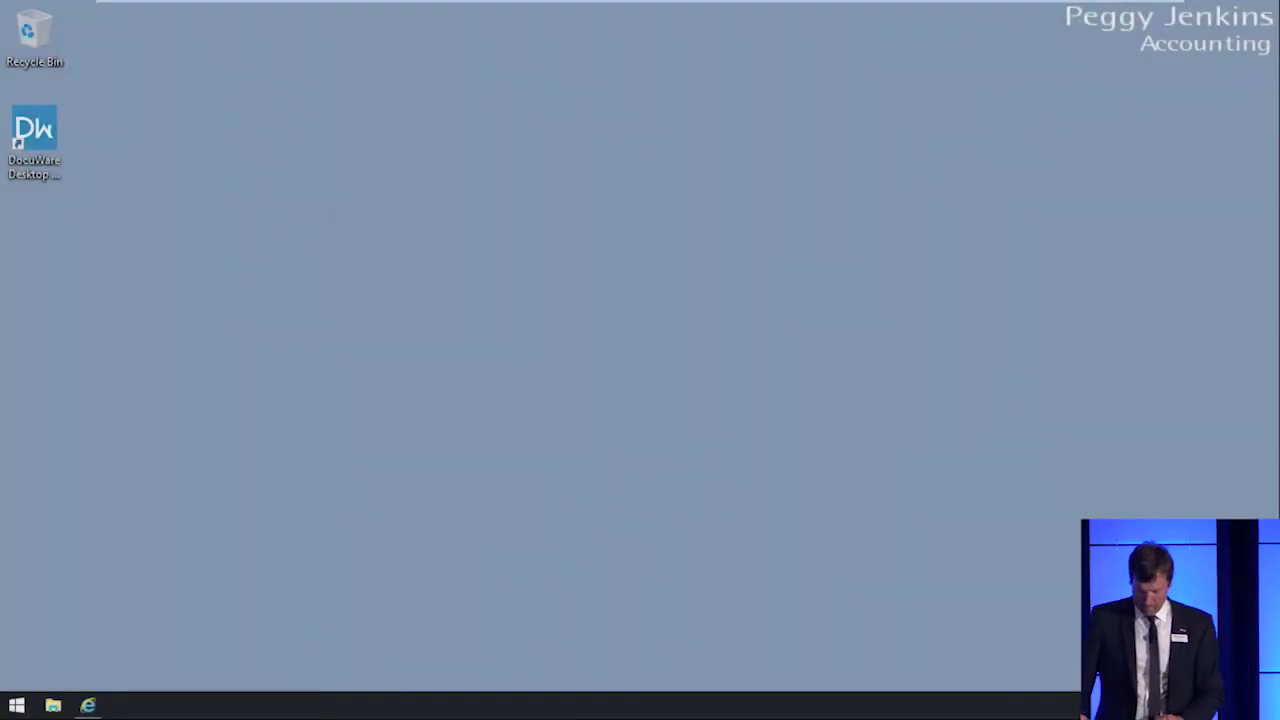
Step: Open the US-Steel Pay invoice task in Accounts Payable and view the invoice's second page
{"action": "left_click", "coordinate": [82, 707]}
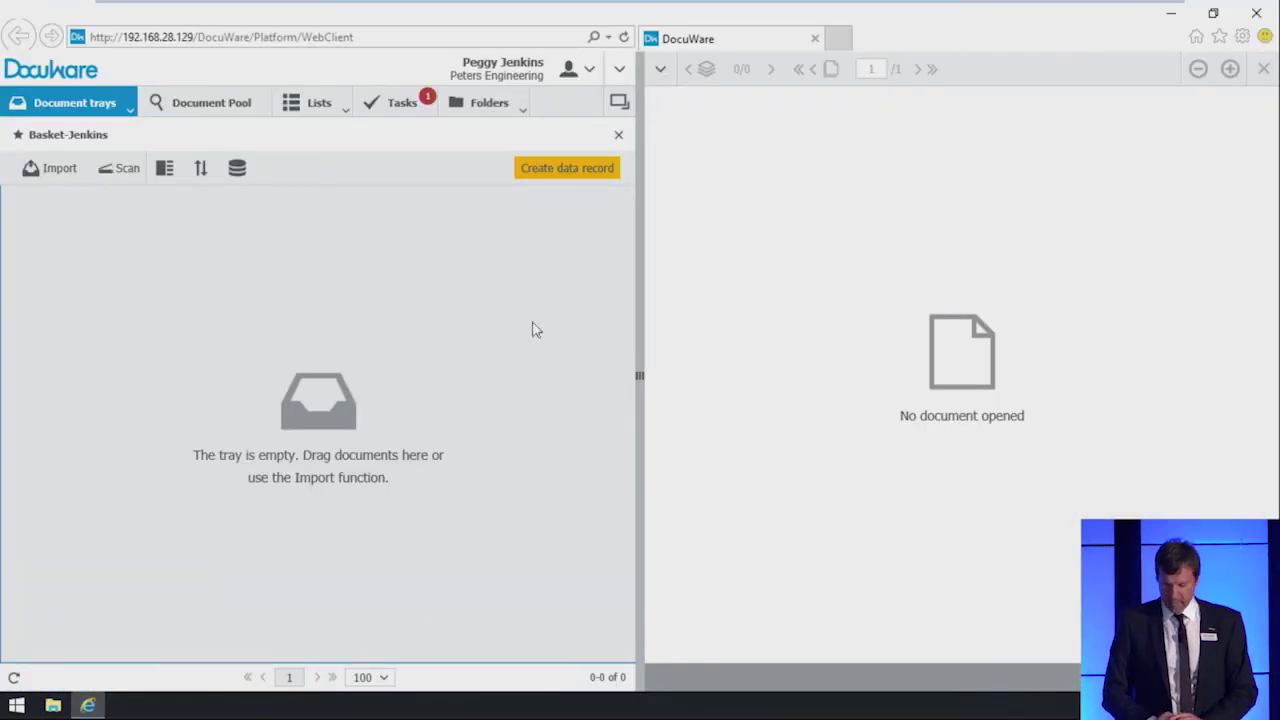
{"action": "left_click", "coordinate": [409, 113]}
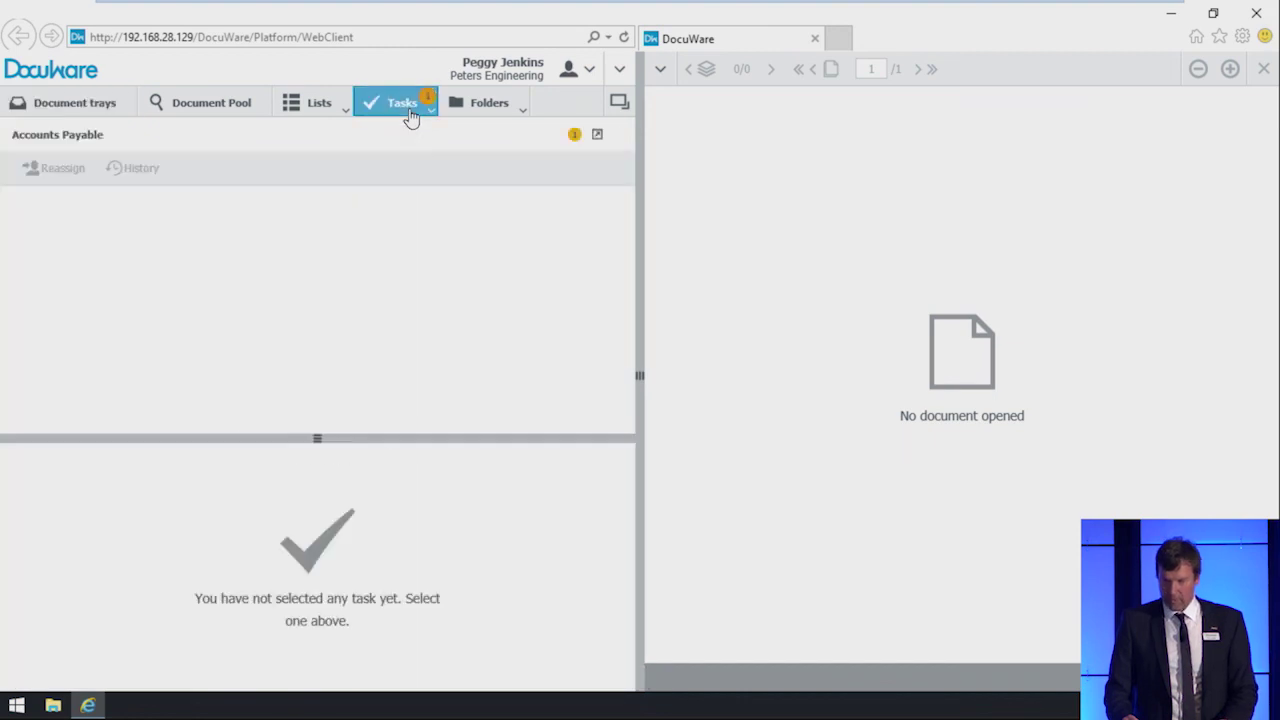
{"action": "left_click", "coordinate": [356, 244]}
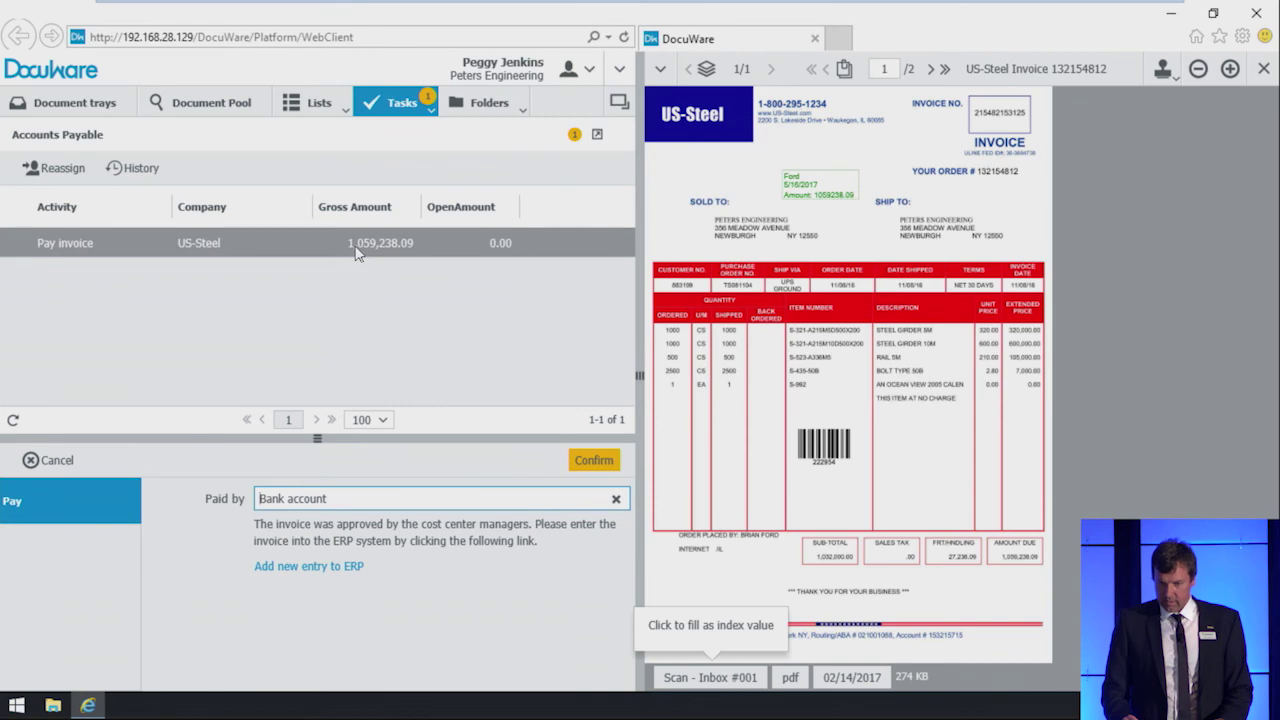
{"action": "left_click", "coordinate": [930, 68]}
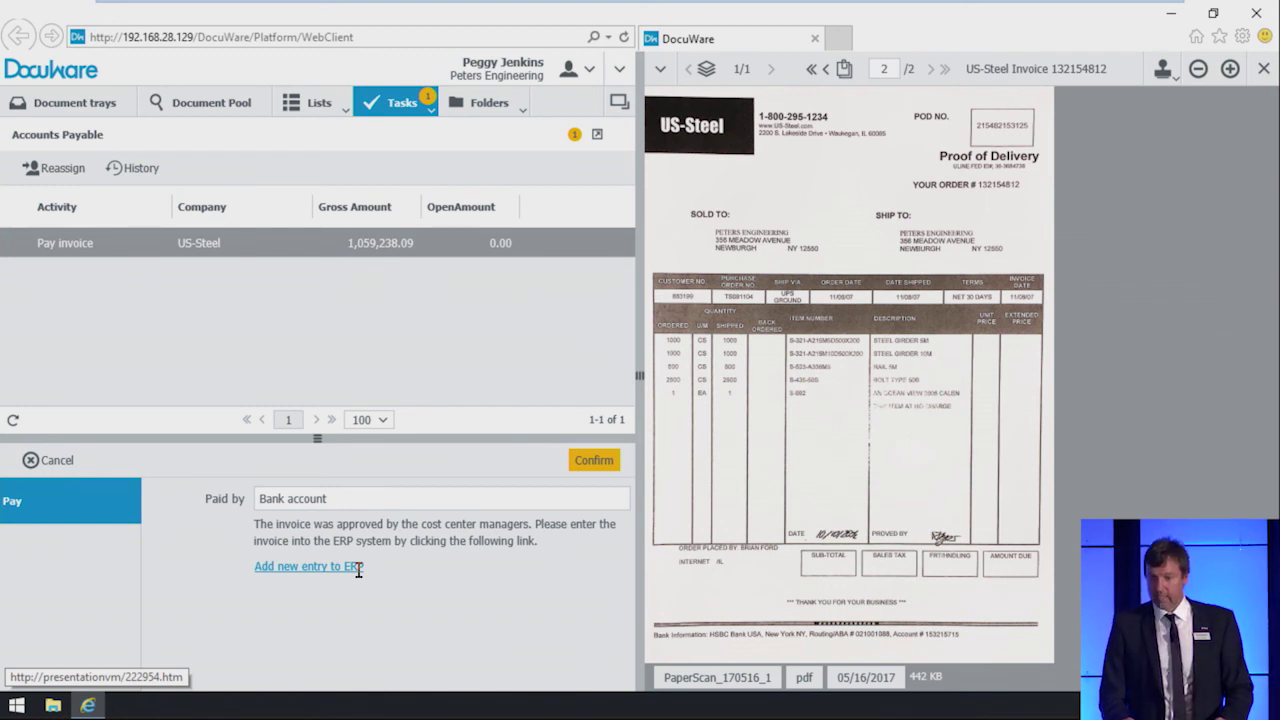
Step: Submit the prefilled US-Steel ERP booking for 1059238.09 and return to the DocuWare task
{"action": "left_click", "coordinate": [358, 567]}
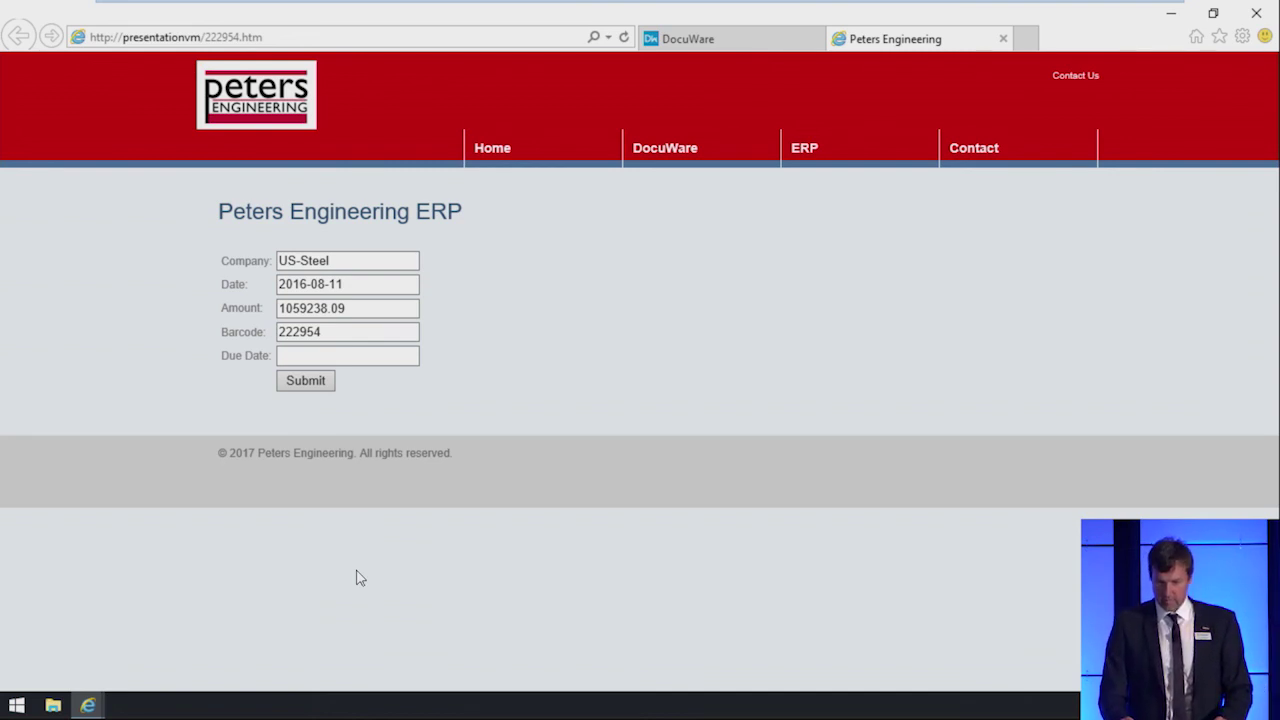
{"action": "left_click", "coordinate": [309, 385]}
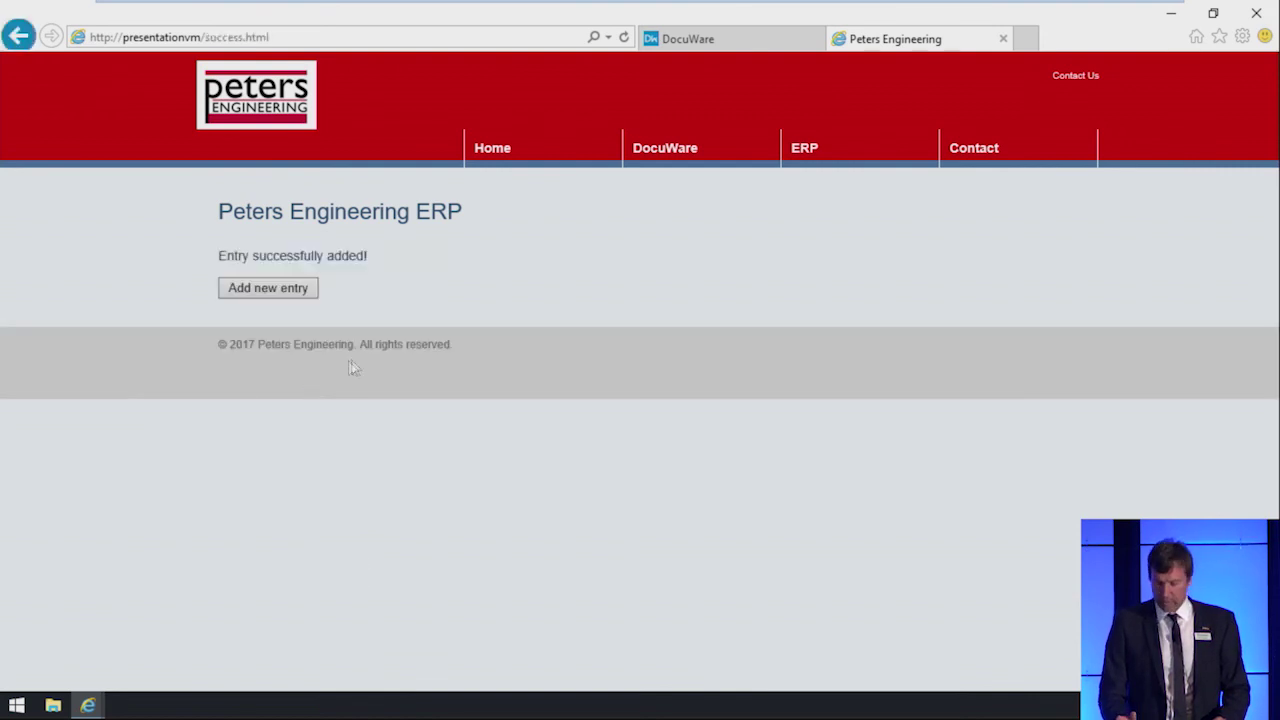
{"action": "left_click", "coordinate": [729, 45]}
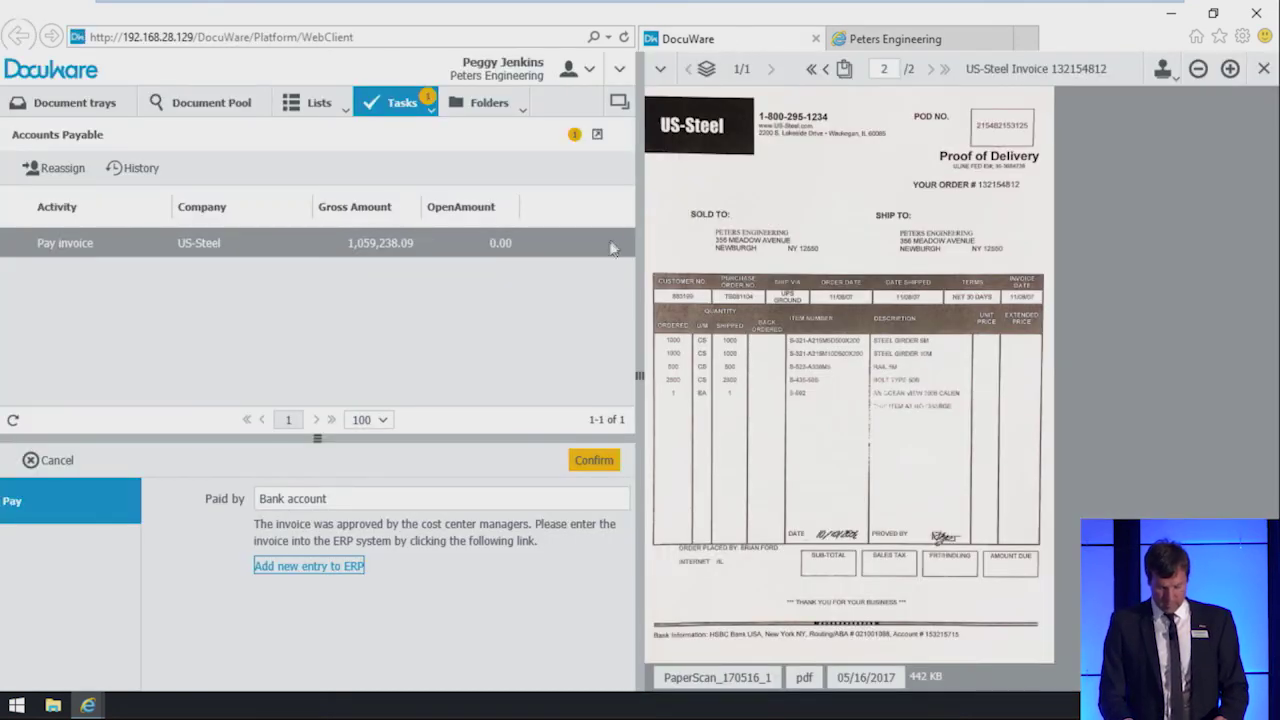
Step: Confirm the US-Steel Pay invoice task
{"action": "left_click", "coordinate": [594, 464]}
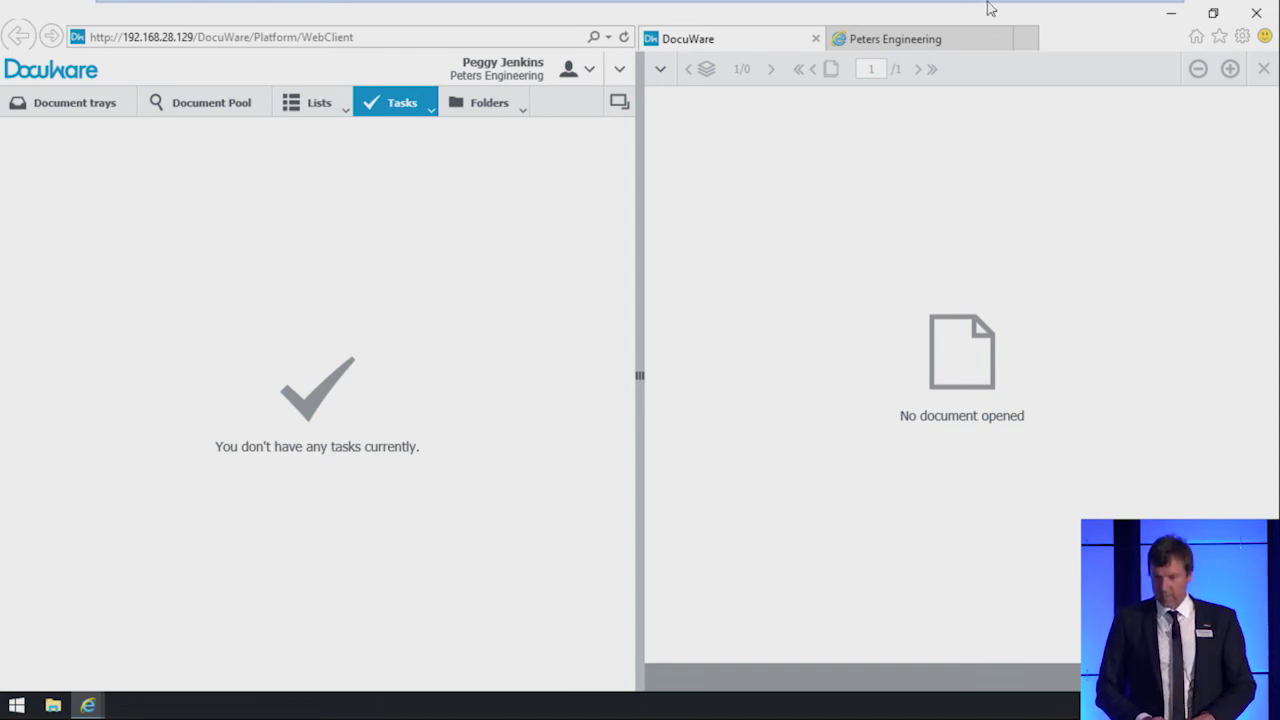
Step: Return to PowerPoint's slide 4 recap of links, PaperScan and workflows
{"action": "mouse_move", "coordinate": [990, 10]}
{"action": "key", "text": "alt+Tab"}
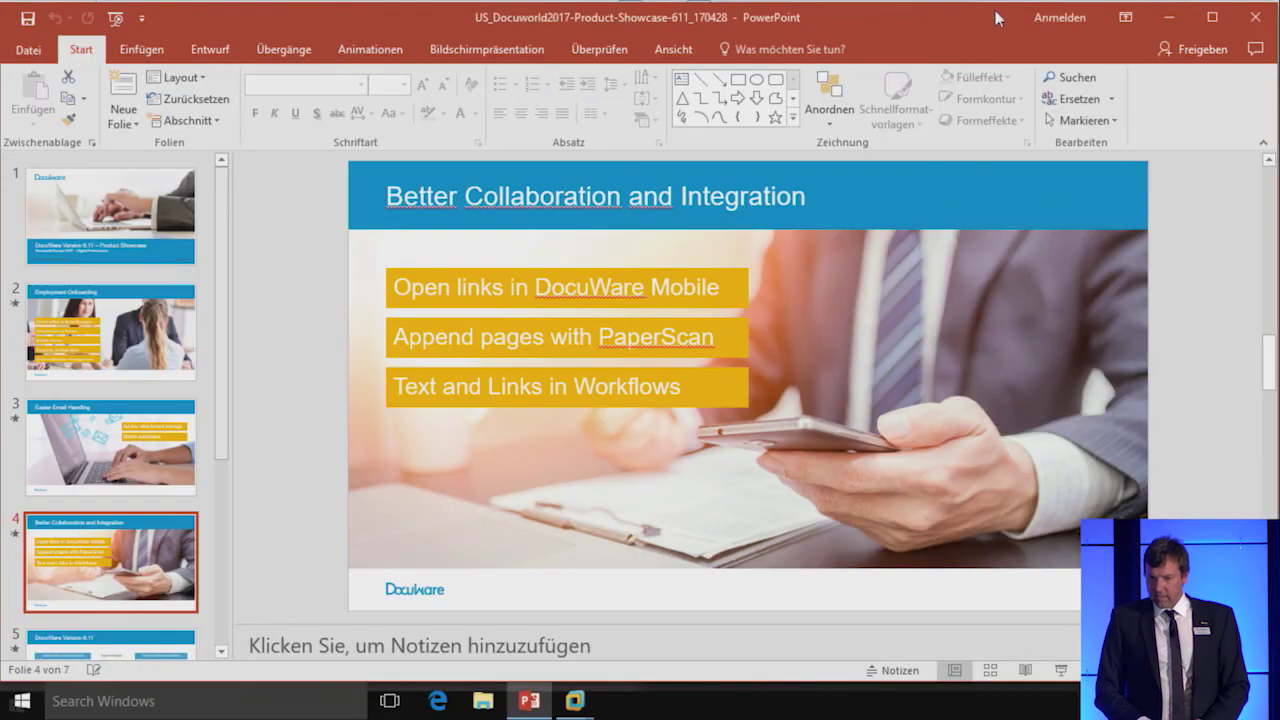